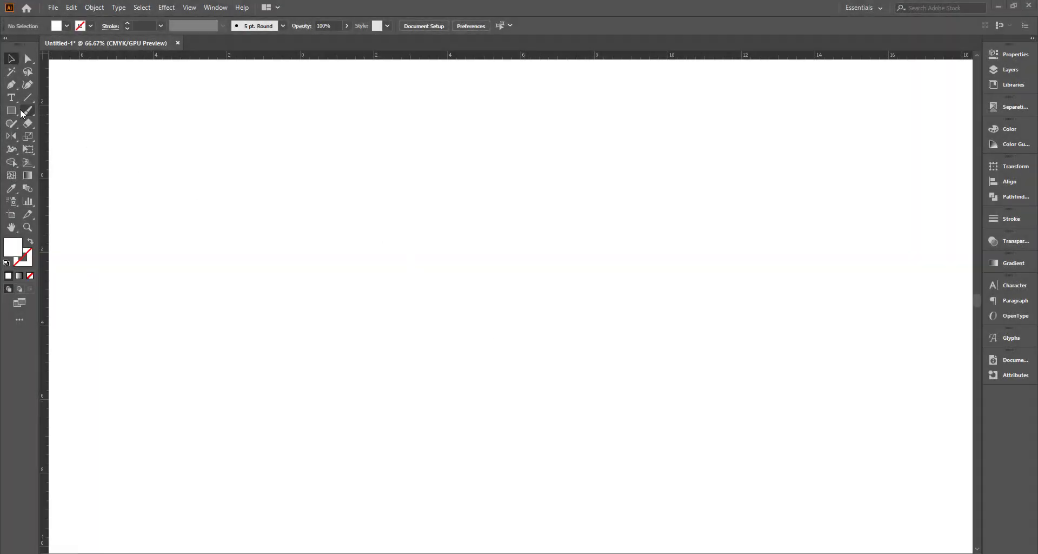
Step: Draw a rectangle with Width 11 in and Height 8.3 in using the Rectangle dialog
{"action": "left_click", "coordinate": [463, 255]}
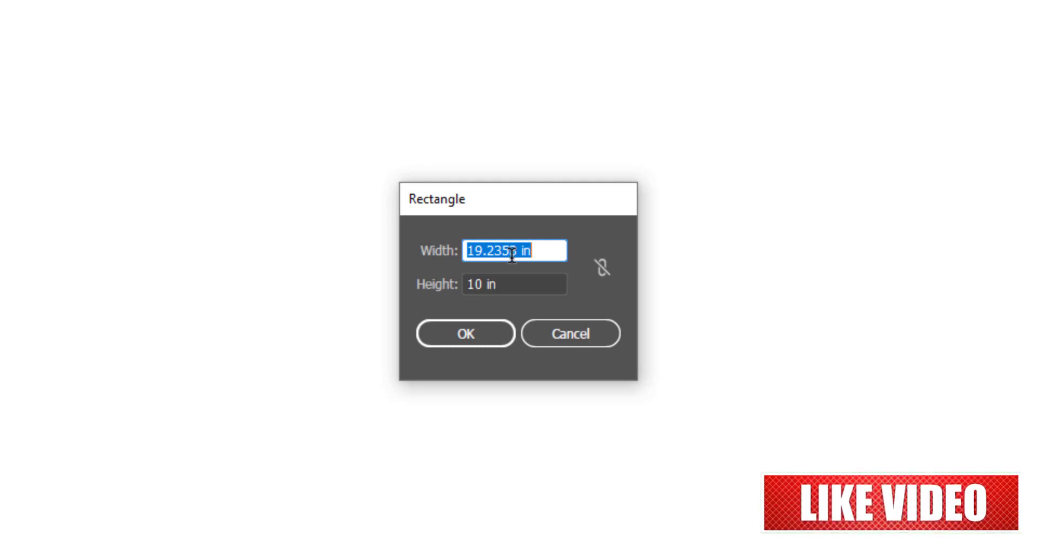
{"action": "type", "text": "11"}
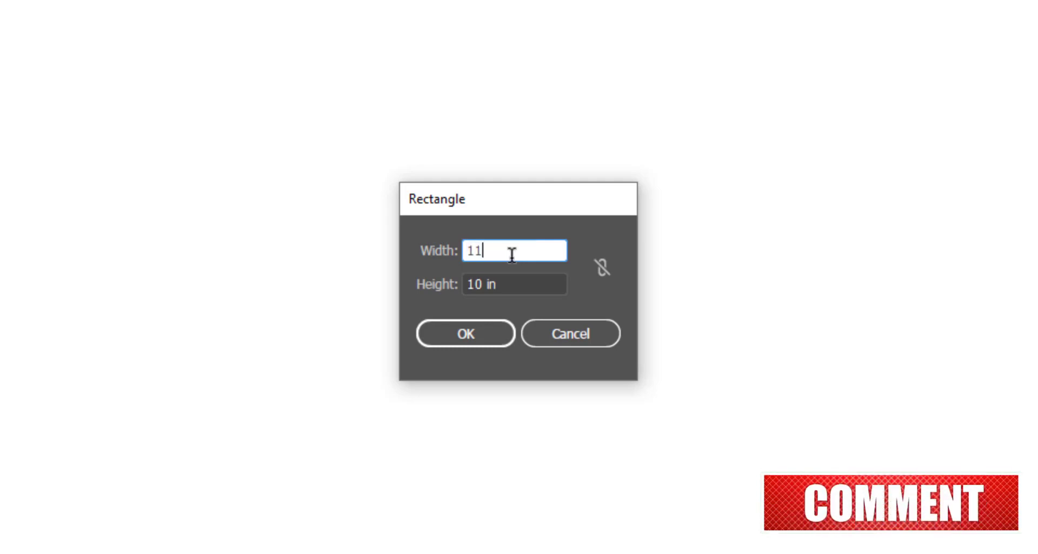
{"action": "key", "text": "Tab"}
{"action": "type", "text": "8.3"}
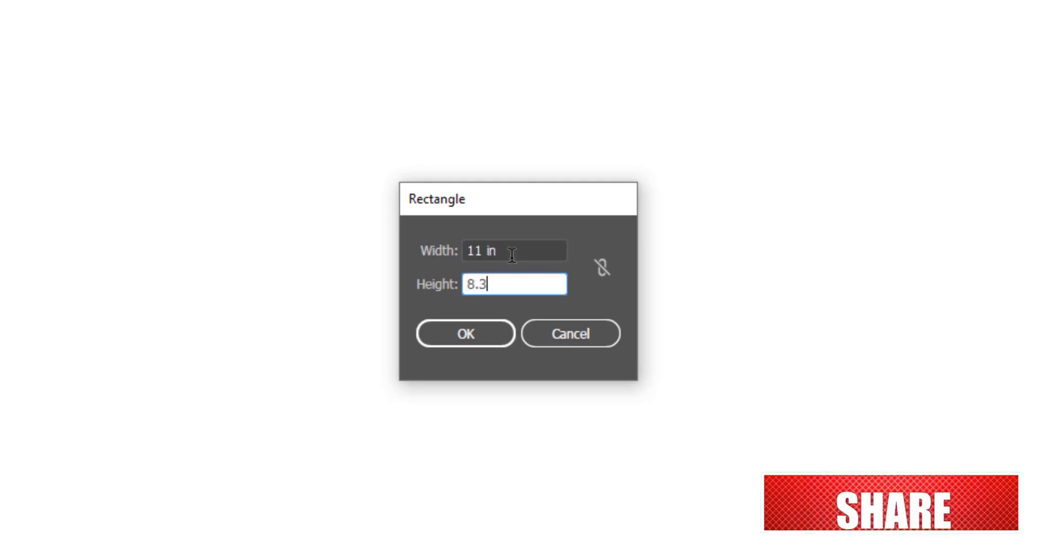
{"action": "key", "text": "Return"}
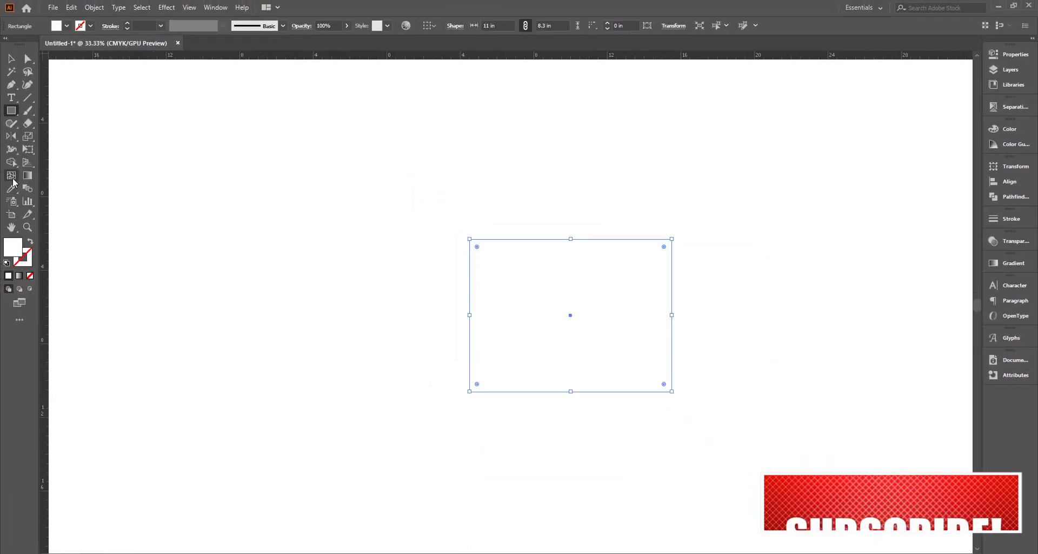
Step: Switch to the Selection tool and select the 11 × 8.3 in rectangle
{"action": "left_click", "coordinate": [7, 62]}
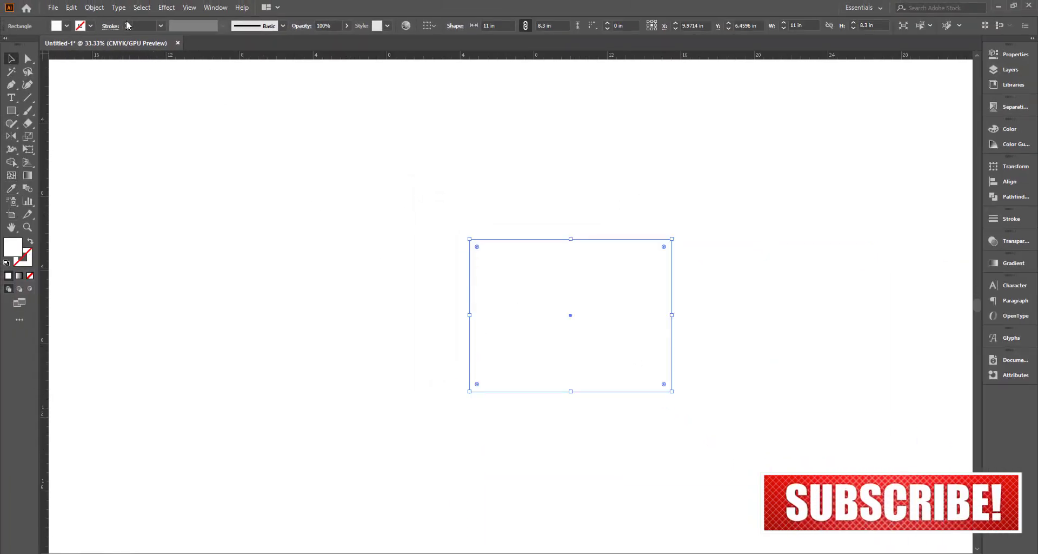
{"action": "left_click", "coordinate": [679, 315]}
{"action": "scroll", "coordinate": [680, 315], "scroll_direction": "up", "scroll_amount": 1}
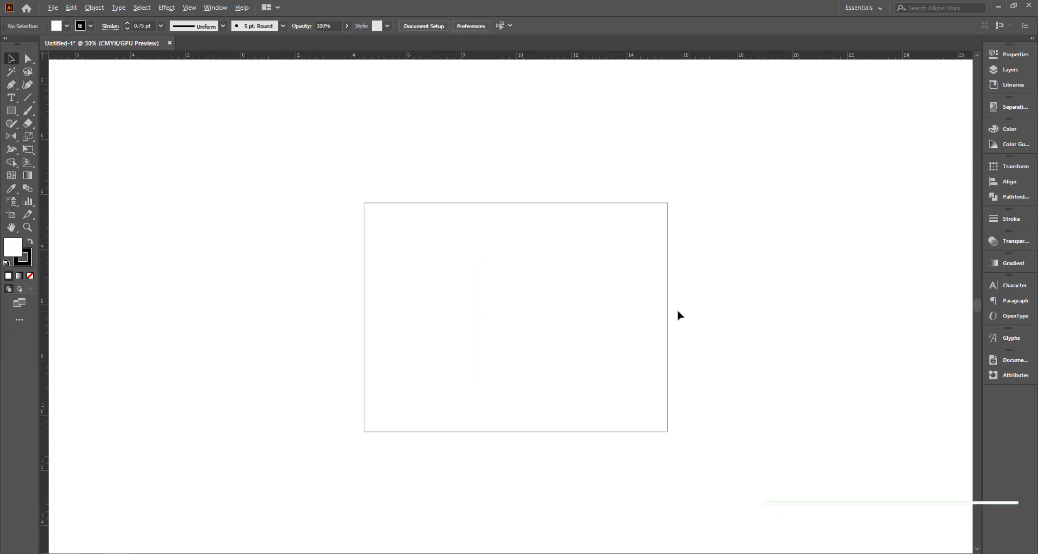
{"action": "scroll", "coordinate": [679, 315], "scroll_direction": "up", "scroll_amount": 2}
{"action": "scroll", "coordinate": [708, 319], "scroll_direction": "down", "scroll_amount": 1}
{"action": "left_click", "coordinate": [457, 247]}
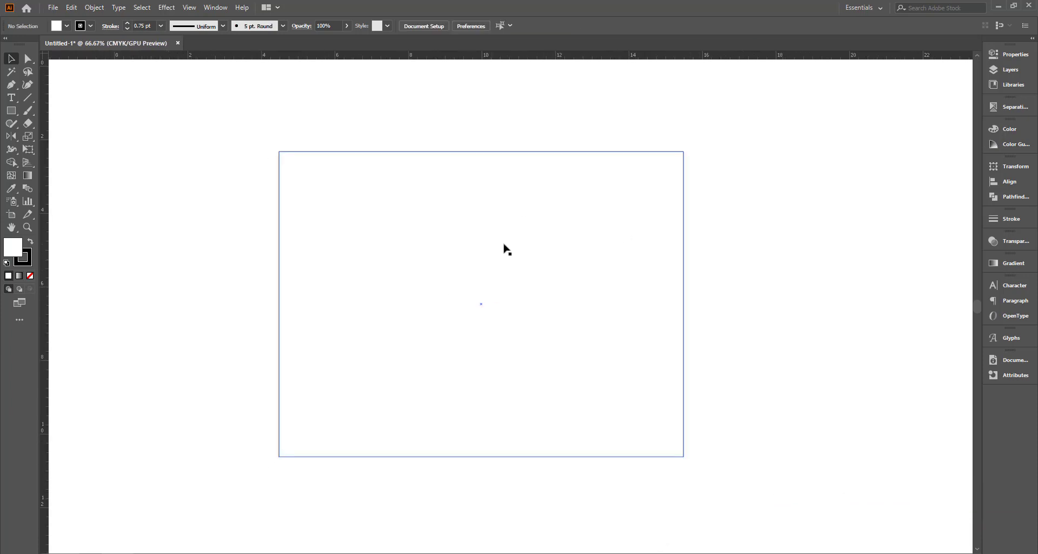
{"action": "left_click", "coordinate": [745, 326]}
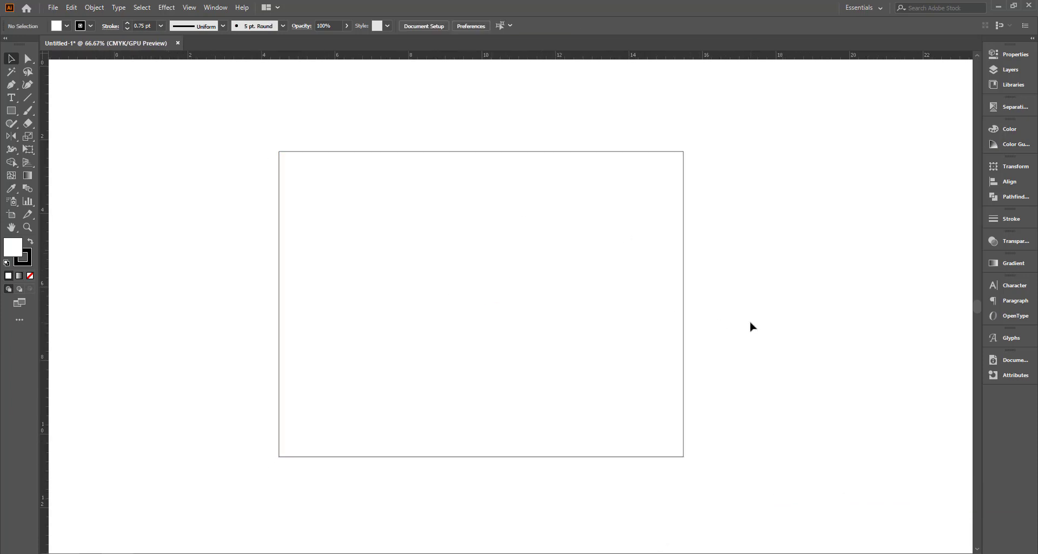
Step: Alt-drag a duplicate of the rectangle so it stacks edge to edge with the original
{"action": "scroll", "coordinate": [750, 327], "scroll_direction": "right", "scroll_amount": 2}
{"action": "left_click", "coordinate": [300, 263]}
{"action": "left_click", "coordinate": [235, 259]}
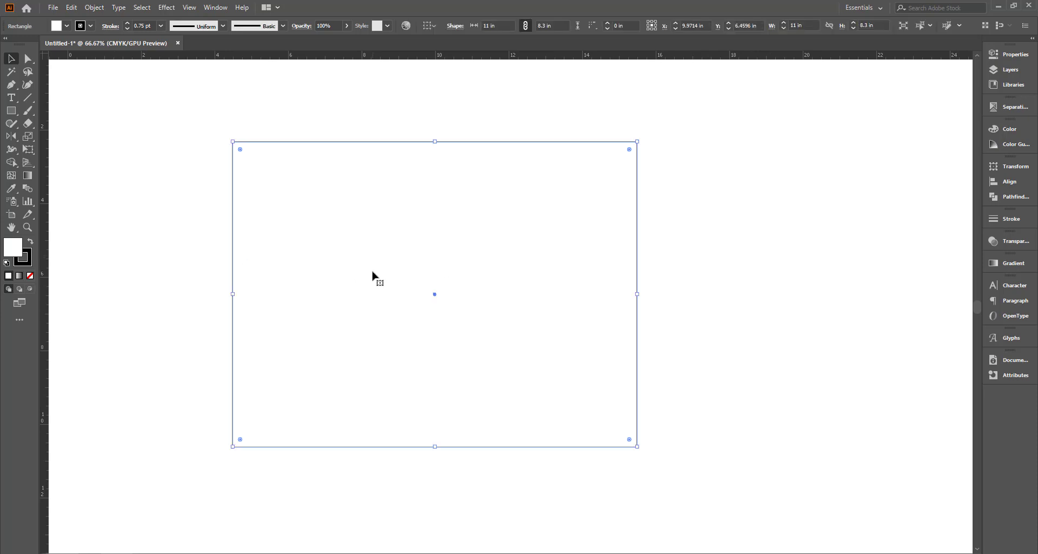
{"action": "scroll", "coordinate": [588, 318], "scroll_direction": "down", "scroll_amount": 1}
{"action": "scroll", "coordinate": [646, 406], "scroll_direction": "up", "scroll_amount": 2}
{"action": "left_click", "coordinate": [656, 420]}
{"action": "scroll", "coordinate": [656, 420], "scroll_direction": "up", "scroll_amount": 1}
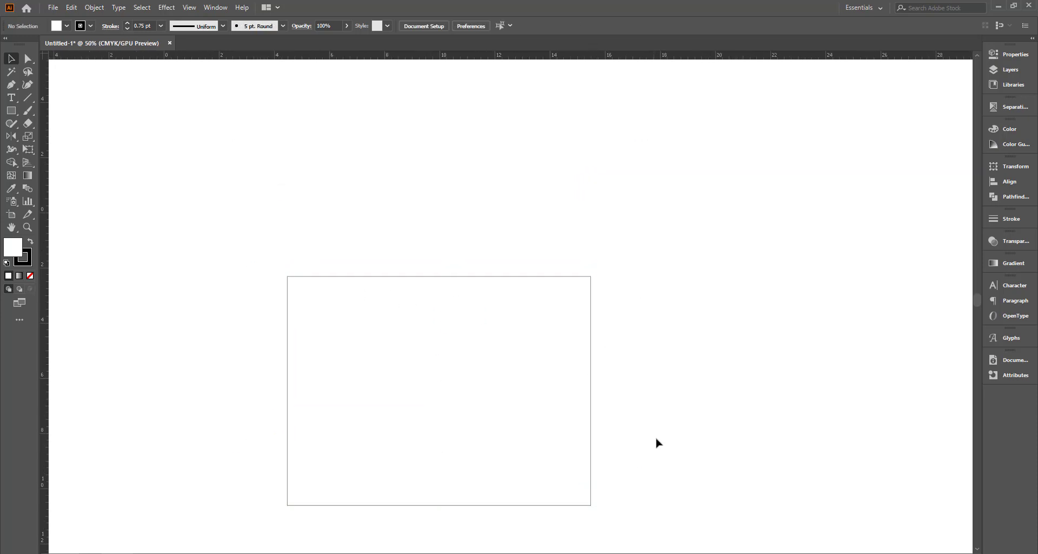
{"action": "scroll", "coordinate": [568, 444], "scroll_direction": "up", "scroll_amount": 1}
{"action": "left_click_drag", "start_coordinate": [490, 456], "coordinate": [483, 232]}
{"action": "scroll", "coordinate": [649, 255], "scroll_direction": "up", "scroll_amount": 2}
Step: Resize the upper rectangle to 2.6 in high, anchored at the bottom-middle reference point
{"action": "left_click", "coordinate": [654, 284]}
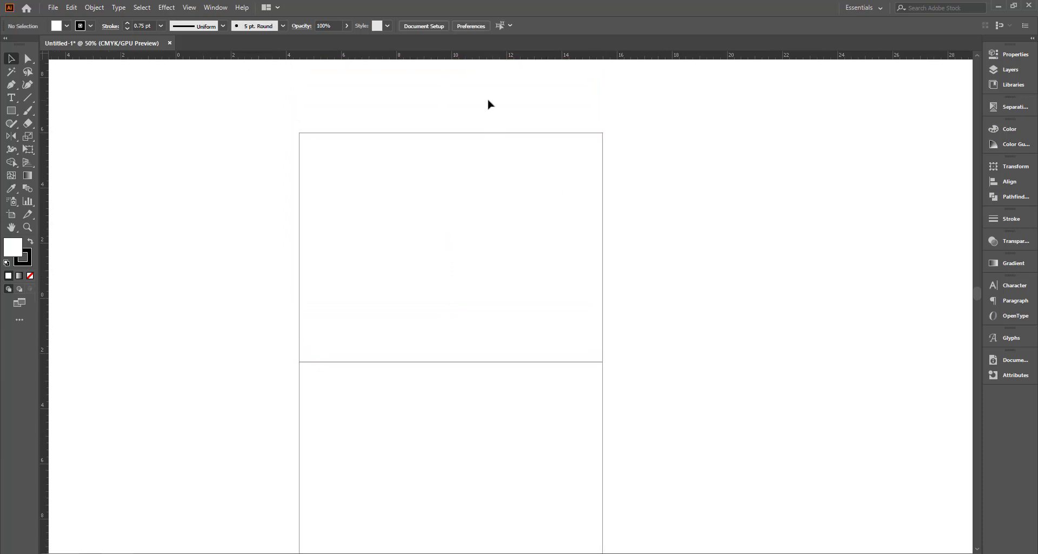
{"action": "left_click", "coordinate": [538, 245]}
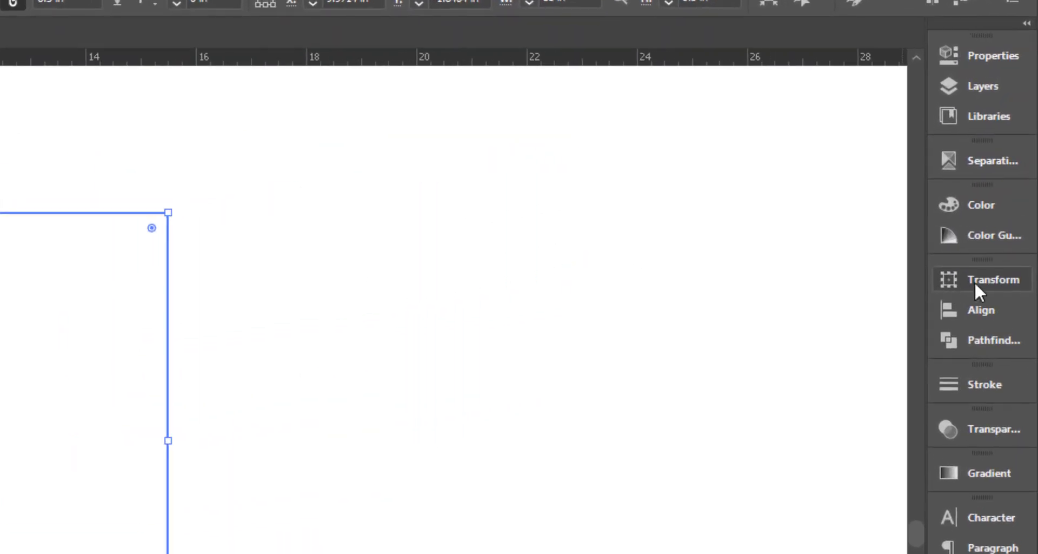
{"action": "left_click", "coordinate": [973, 276]}
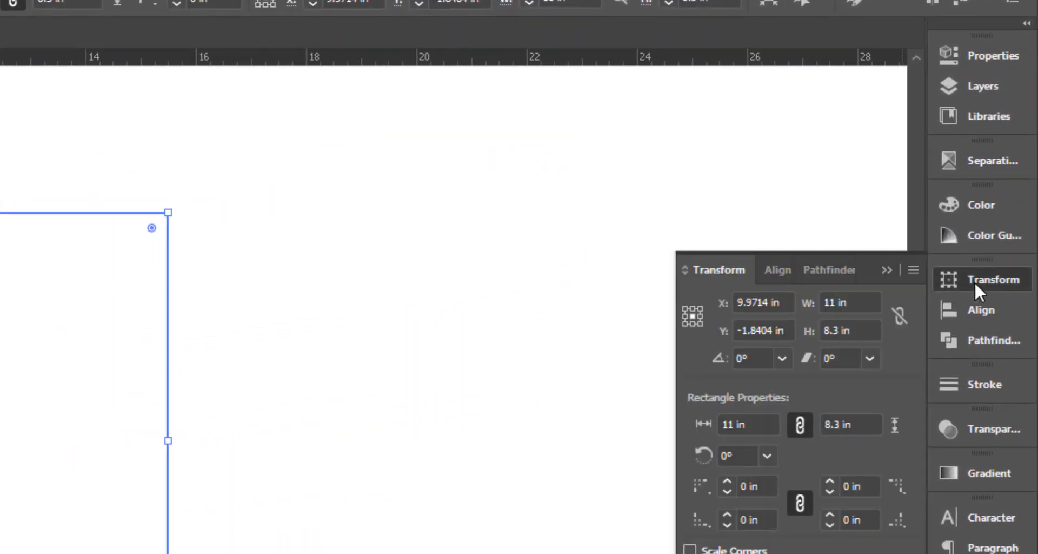
{"action": "left_click", "coordinate": [693, 323]}
{"action": "left_click", "coordinate": [809, 330]}
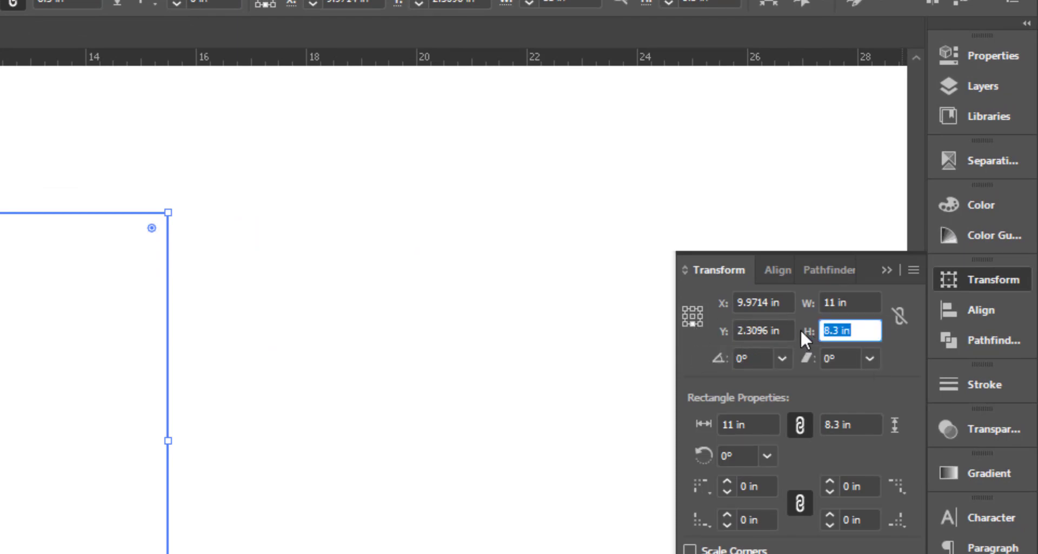
{"action": "type", "text": "2.6"}
{"action": "key", "text": "Return"}
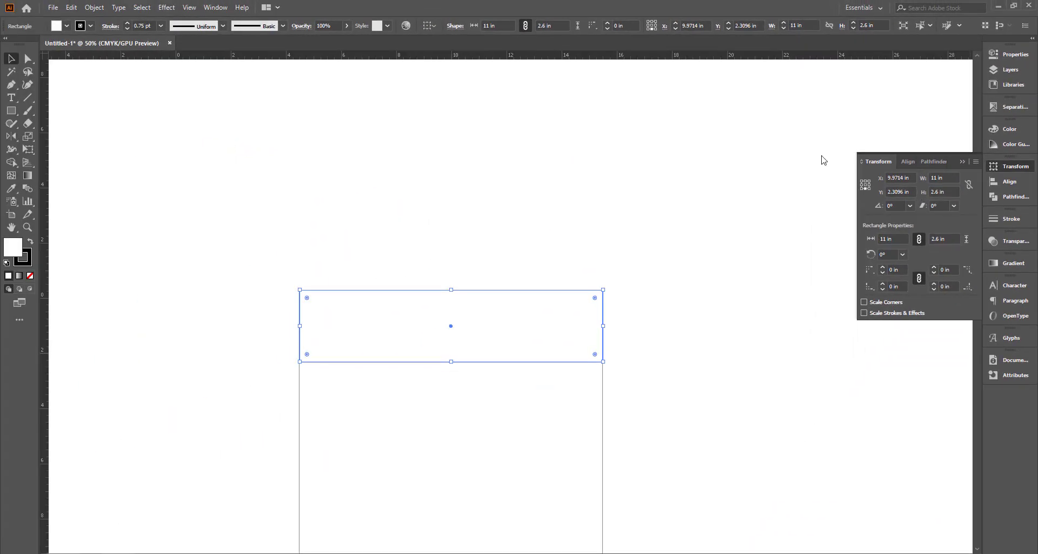
{"action": "left_click", "coordinate": [535, 239]}
{"action": "scroll", "coordinate": [535, 239], "scroll_direction": "down", "scroll_amount": 3}
{"action": "scroll", "coordinate": [530, 318], "scroll_direction": "up", "scroll_amount": 2}
{"action": "scroll", "coordinate": [512, 266], "scroll_direction": "up", "scroll_amount": 1}
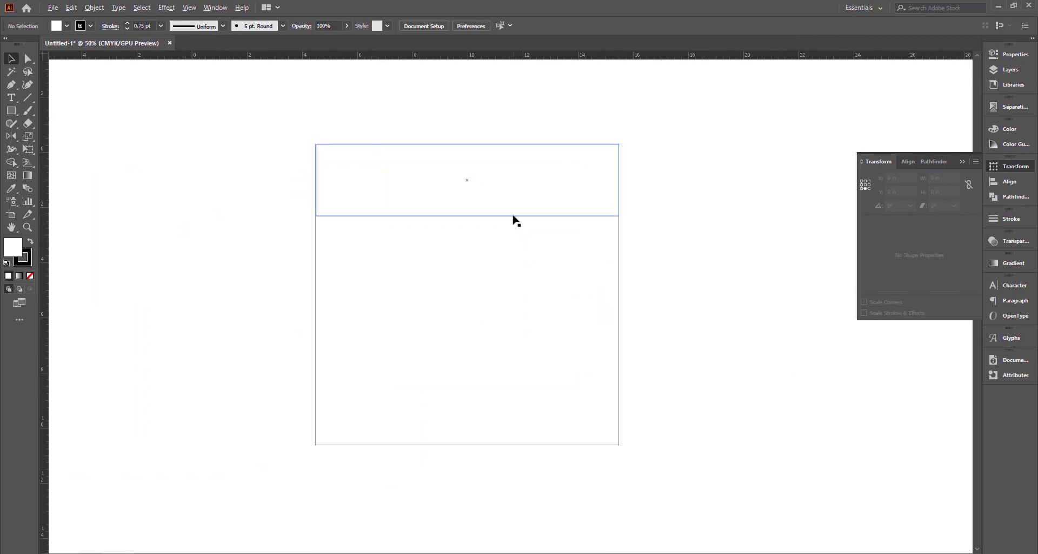
Step: Alt-drag a copy of the 2.6 in flap to snap below the main panel
{"action": "left_click_drag", "start_coordinate": [597, 143], "coordinate": [593, 448]}
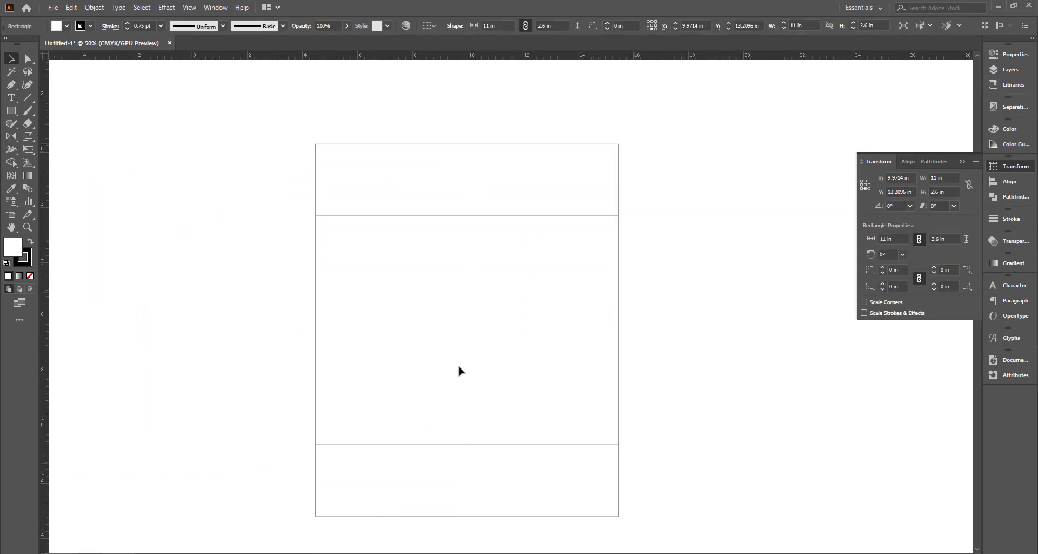
{"action": "scroll", "coordinate": [459, 369], "scroll_direction": "down", "scroll_amount": 2}
{"action": "scroll", "coordinate": [432, 297], "scroll_direction": "down", "scroll_amount": 1}
{"action": "scroll", "coordinate": [396, 338], "scroll_direction": "up", "scroll_amount": 1}
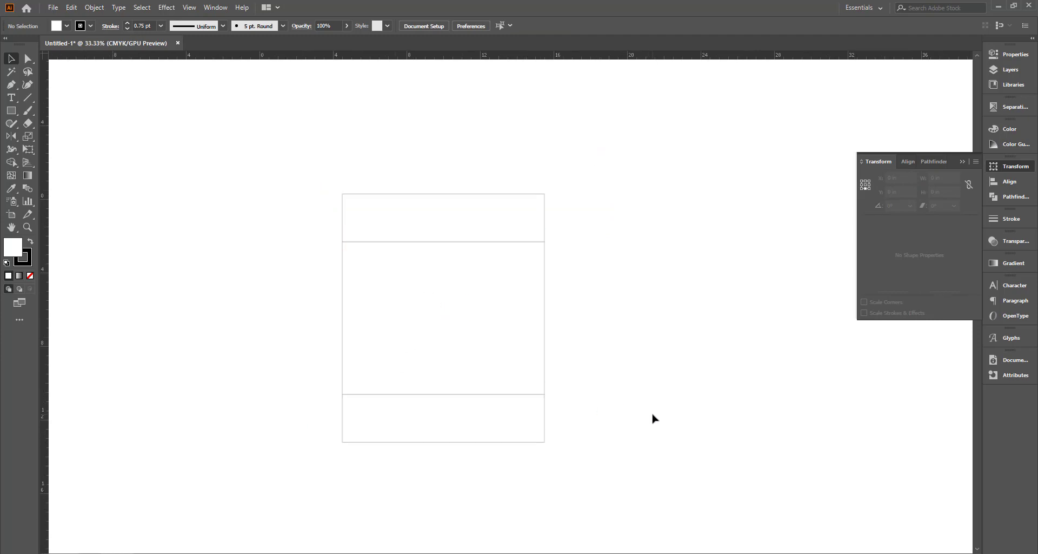
Step: Alt-drag a copy of the main panel to sit above the top flap
{"action": "left_click_drag", "start_coordinate": [306, 184], "coordinate": [621, 475]}
{"action": "left_click", "coordinate": [621, 475]}
{"action": "scroll", "coordinate": [483, 316], "scroll_direction": "up", "scroll_amount": 1}
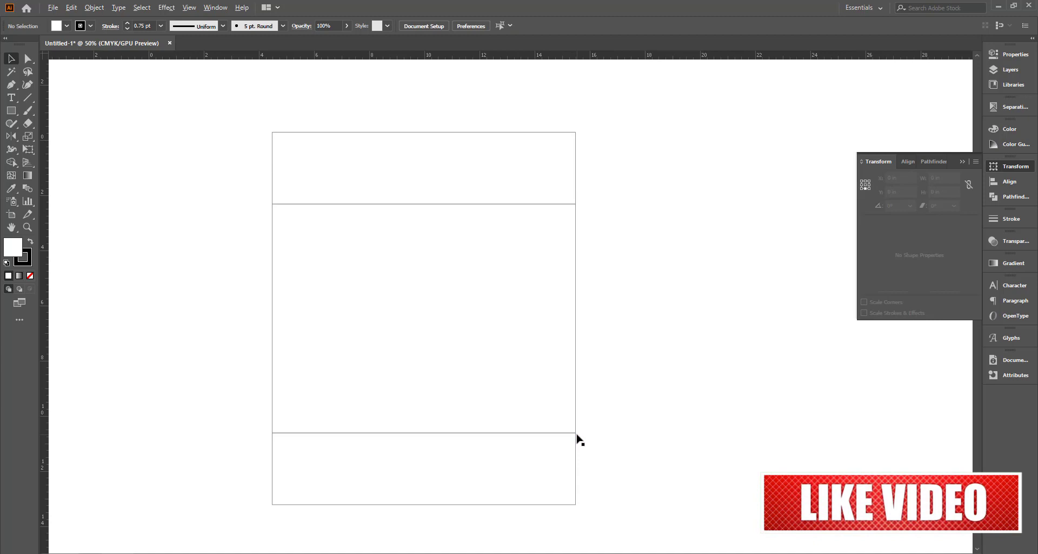
{"action": "scroll", "coordinate": [577, 437], "scroll_direction": "down", "scroll_amount": 1}
{"action": "left_click_drag", "start_coordinate": [506, 487], "coordinate": [507, 291]}
Step: Move the copied panel to the top of the column and make it 1 in high
{"action": "left_click", "coordinate": [627, 357]}
{"action": "scroll", "coordinate": [610, 278], "scroll_direction": "up", "scroll_amount": 1}
{"action": "left_click", "coordinate": [516, 254]}
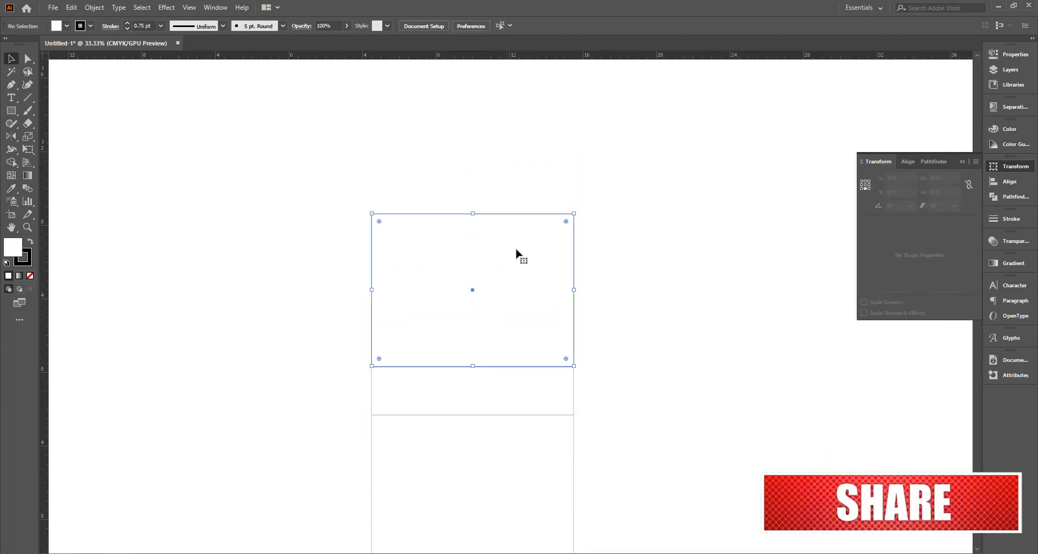
{"action": "left_click_drag", "start_coordinate": [516, 254], "coordinate": [519, 114]}
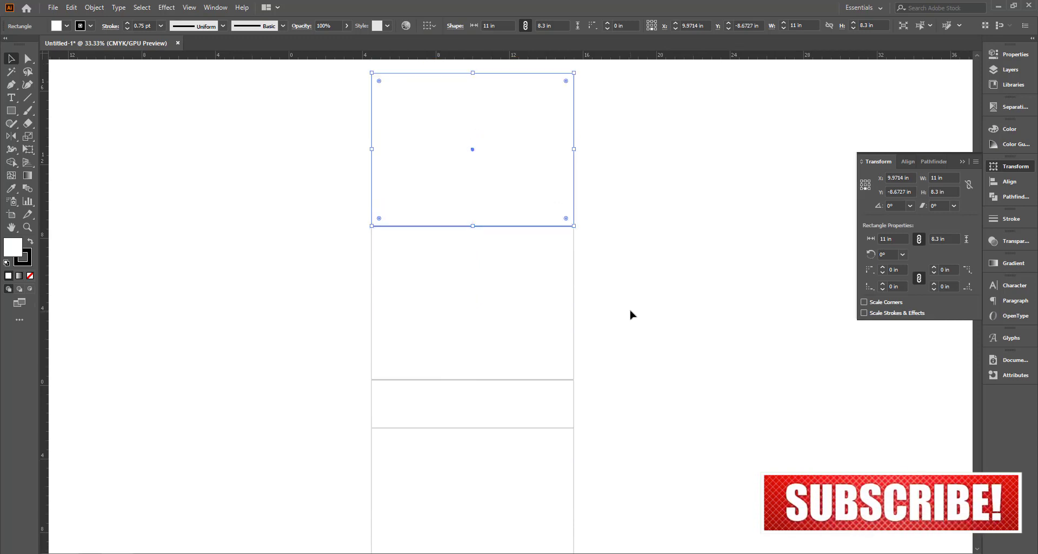
{"action": "scroll", "coordinate": [631, 314], "scroll_direction": "up", "scroll_amount": 3}
{"action": "scroll", "coordinate": [508, 252], "scroll_direction": "up", "scroll_amount": 1}
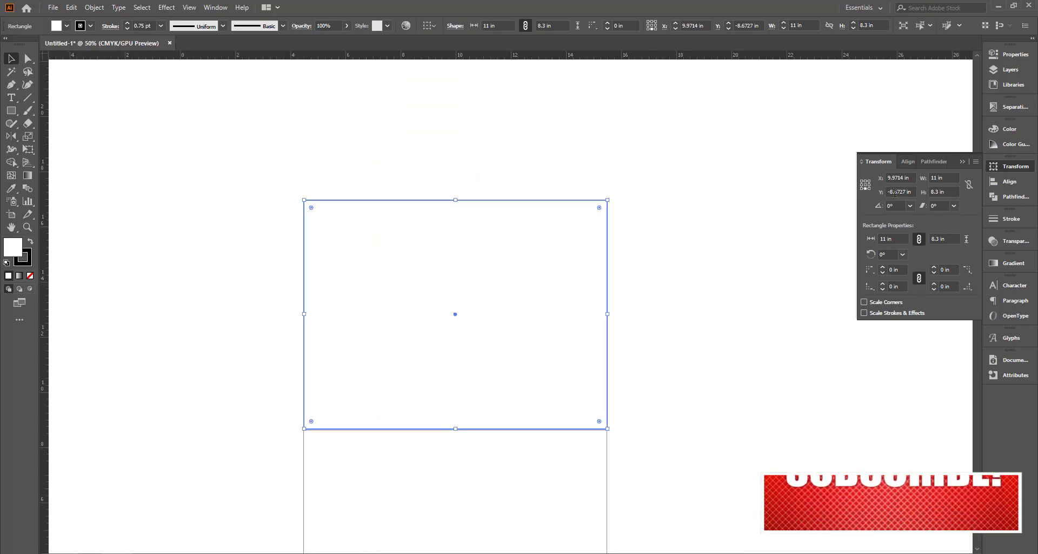
{"action": "left_click", "coordinate": [944, 192]}
{"action": "type", "text": "8"}
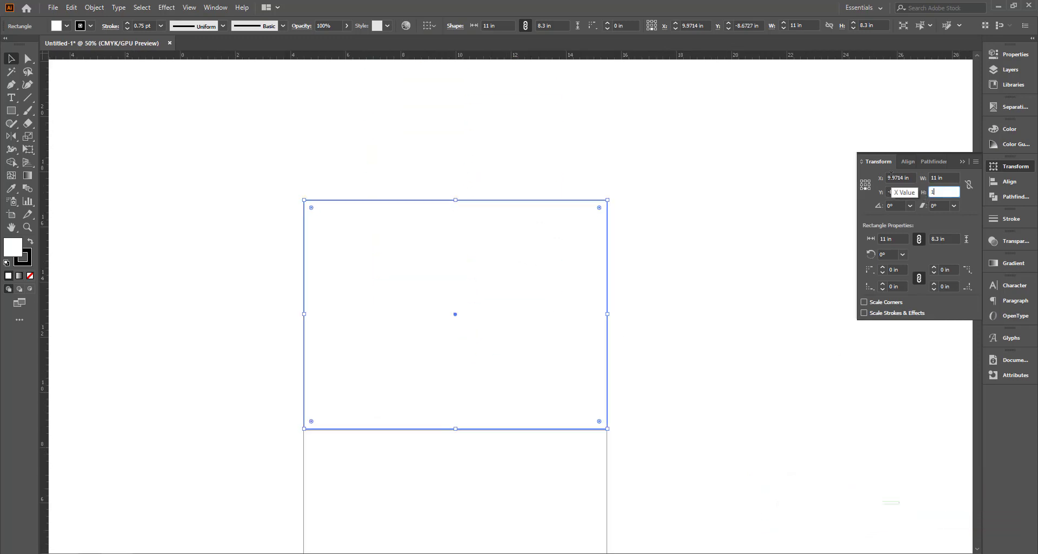
{"action": "key", "text": "Return"}
{"action": "left_click", "coordinate": [656, 281]}
{"action": "scroll", "coordinate": [598, 371], "scroll_direction": "down", "scroll_amount": 2}
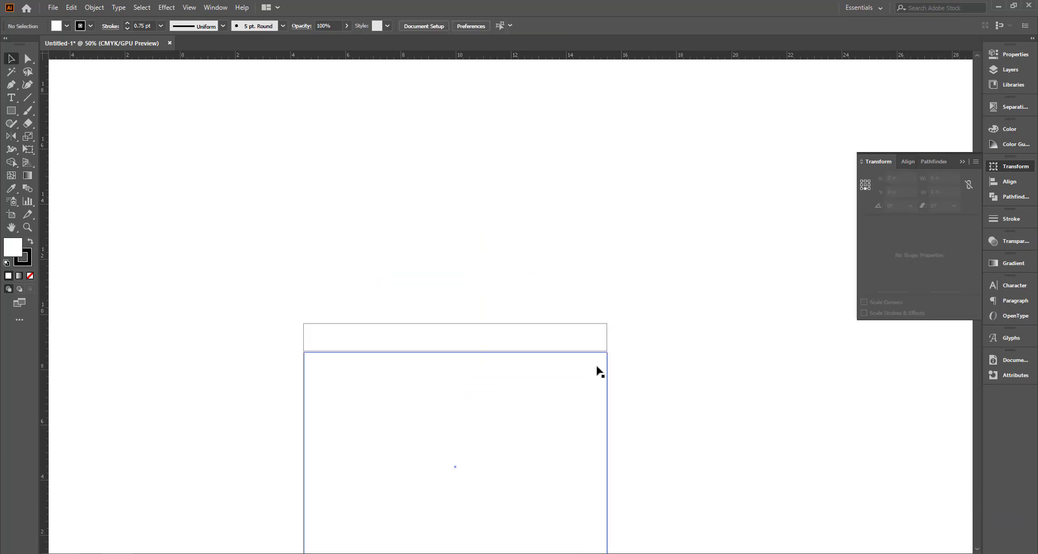
{"action": "scroll", "coordinate": [605, 349], "scroll_direction": "up", "scroll_amount": 7}
Step: Drag the large main panel up so its edge touches the strip above with no gap
{"action": "left_click_drag", "start_coordinate": [540, 237], "coordinate": [541, 246]}
{"action": "scroll", "coordinate": [560, 419], "scroll_direction": "down", "scroll_amount": 3}
{"action": "scroll", "coordinate": [617, 470], "scroll_direction": "down", "scroll_amount": 2}
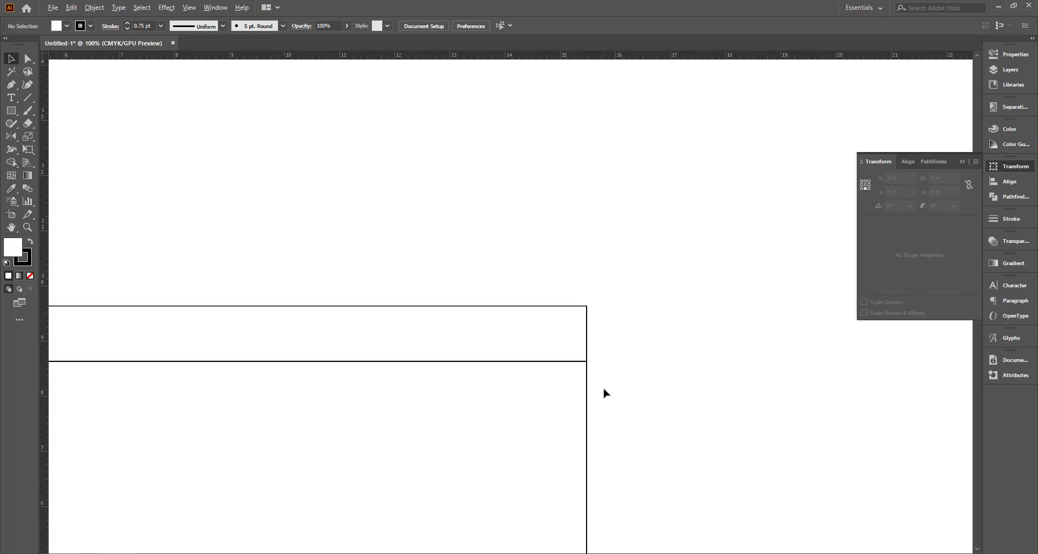
{"action": "scroll", "coordinate": [605, 391], "scroll_direction": "down", "scroll_amount": 1}
{"action": "scroll", "coordinate": [732, 390], "scroll_direction": "down", "scroll_amount": 2}
{"action": "scroll", "coordinate": [712, 352], "scroll_direction": "down", "scroll_amount": 2}
{"action": "scroll", "coordinate": [716, 396], "scroll_direction": "down", "scroll_amount": 2}
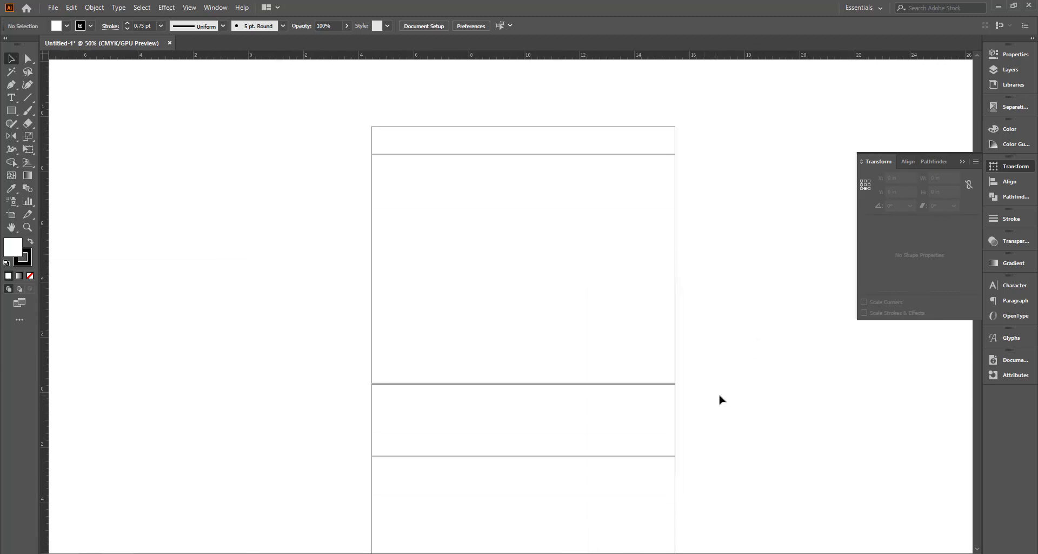
{"action": "scroll", "coordinate": [719, 398], "scroll_direction": "down", "scroll_amount": 1}
{"action": "scroll", "coordinate": [719, 164], "scroll_direction": "up", "scroll_amount": 2}
{"action": "left_click", "coordinate": [649, 254]}
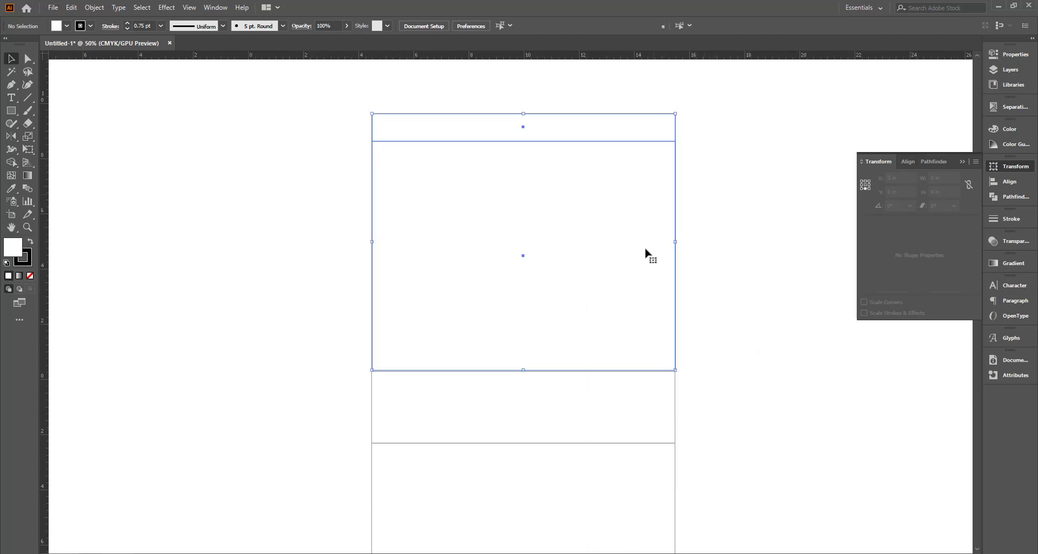
{"action": "scroll", "coordinate": [672, 385], "scroll_direction": "up", "scroll_amount": 6}
{"action": "scroll", "coordinate": [688, 244], "scroll_direction": "up", "scroll_amount": 2}
{"action": "left_click_drag", "start_coordinate": [623, 165], "coordinate": [625, 181]}
{"action": "left_click", "coordinate": [702, 229]}
Step: Zoom and pan to check the column: strip, panel, flap, panel, flap
{"action": "scroll", "coordinate": [621, 258], "scroll_direction": "down", "scroll_amount": 2}
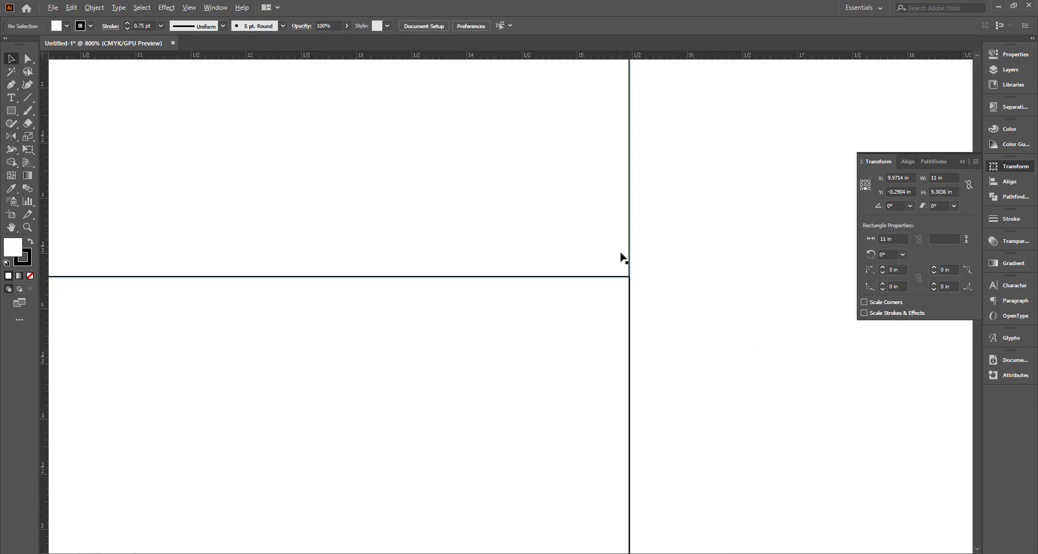
{"action": "scroll", "coordinate": [622, 258], "scroll_direction": "down", "scroll_amount": 2}
{"action": "scroll", "coordinate": [646, 378], "scroll_direction": "up", "scroll_amount": 2}
{"action": "scroll", "coordinate": [639, 389], "scroll_direction": "up", "scroll_amount": 1}
{"action": "scroll", "coordinate": [639, 389], "scroll_direction": "down", "scroll_amount": 3}
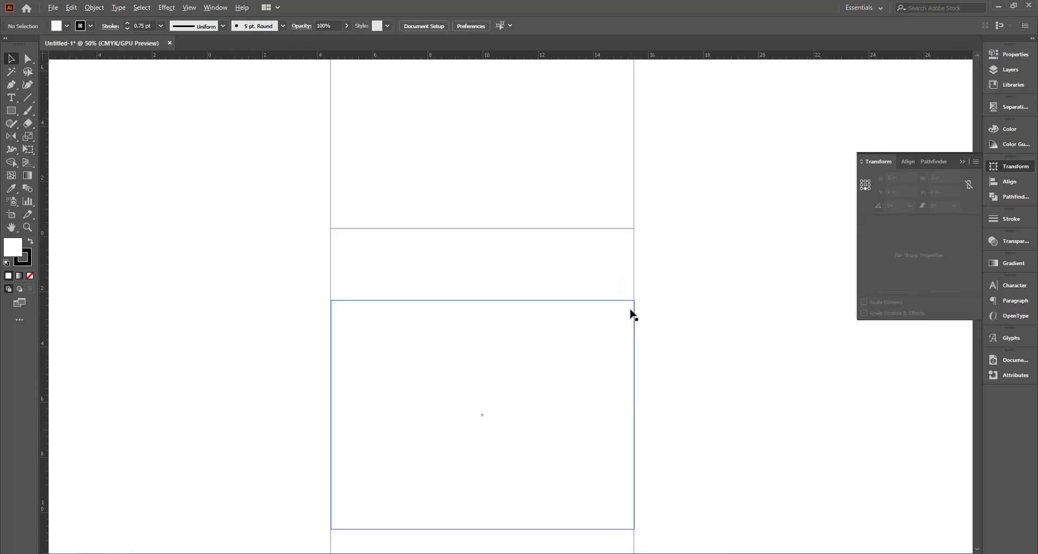
{"action": "scroll", "coordinate": [631, 312], "scroll_direction": "up", "scroll_amount": 2}
{"action": "scroll", "coordinate": [614, 304], "scroll_direction": "up", "scroll_amount": 2}
{"action": "scroll", "coordinate": [641, 485], "scroll_direction": "up", "scroll_amount": 1}
{"action": "scroll", "coordinate": [639, 483], "scroll_direction": "up", "scroll_amount": 1}
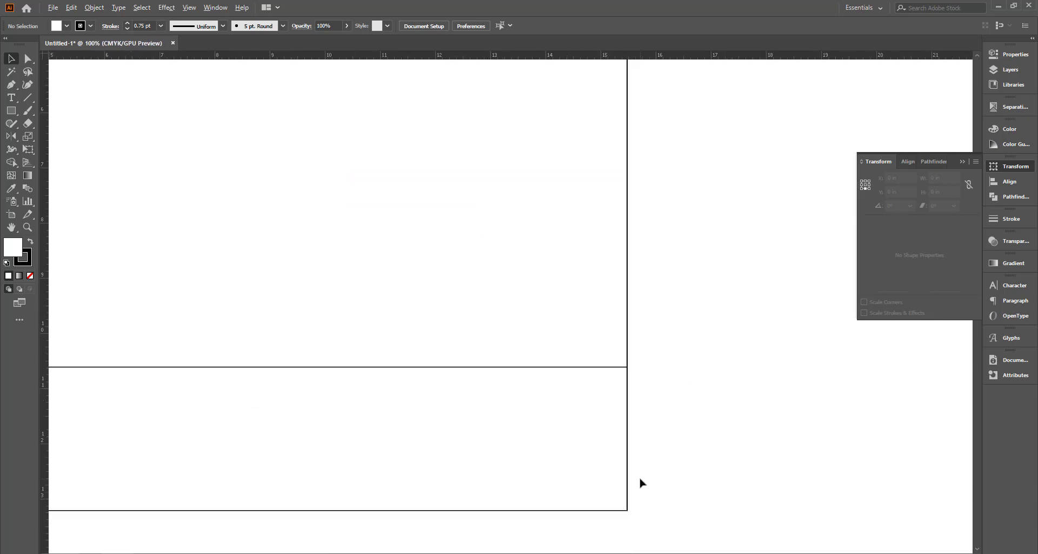
{"action": "scroll", "coordinate": [698, 385], "scroll_direction": "down", "scroll_amount": 3}
{"action": "scroll", "coordinate": [693, 363], "scroll_direction": "up", "scroll_amount": 2}
{"action": "scroll", "coordinate": [697, 351], "scroll_direction": "right", "scroll_amount": 2}
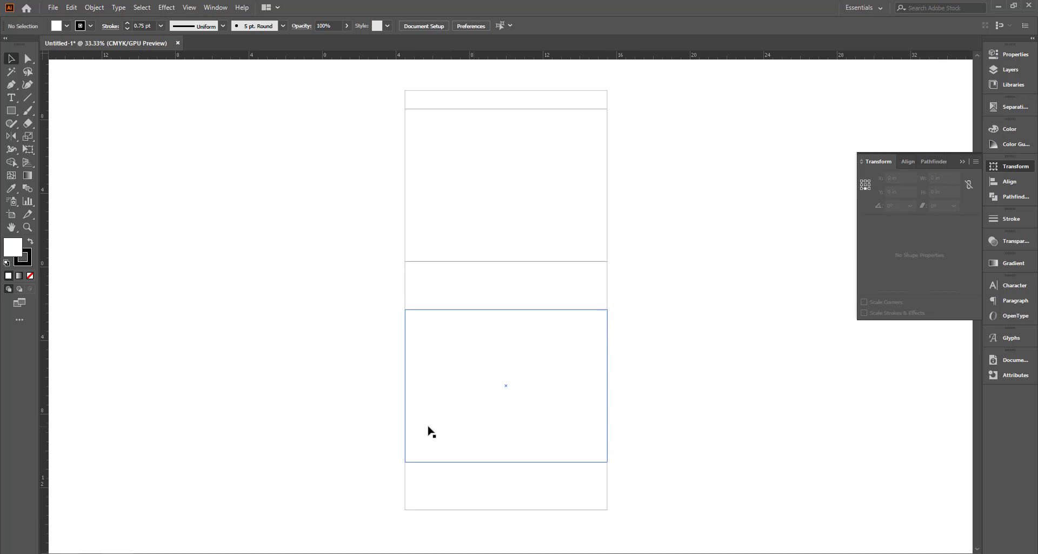
{"action": "scroll", "coordinate": [428, 431], "scroll_direction": "up", "scroll_amount": 1}
{"action": "scroll", "coordinate": [490, 415], "scroll_direction": "down", "scroll_amount": 1}
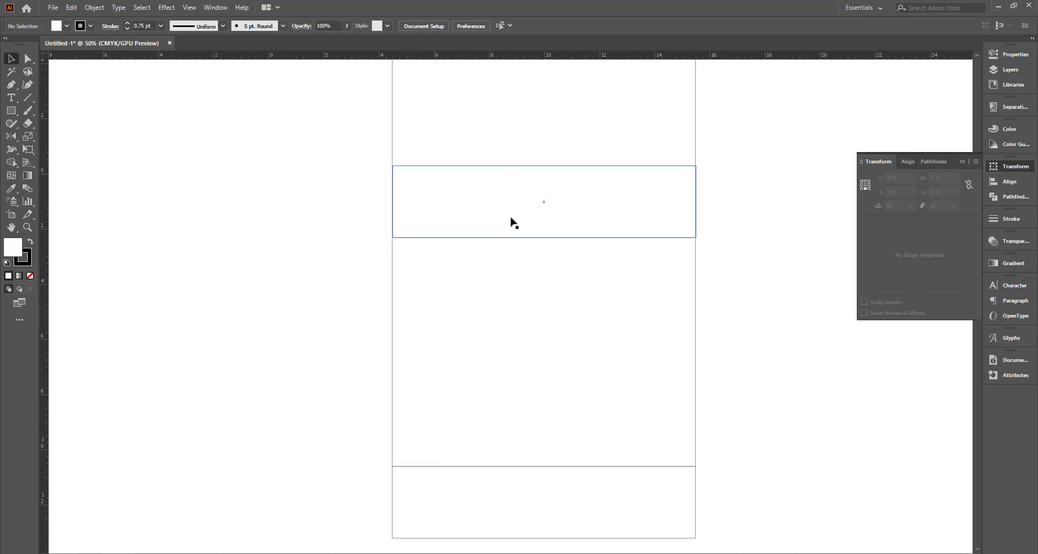
Step: Alt-drag a copy of the 11 × 8.3 in panel leftward, snapping its corner to the lower panel
{"action": "left_click_drag", "start_coordinate": [514, 343], "coordinate": [233, 346]}
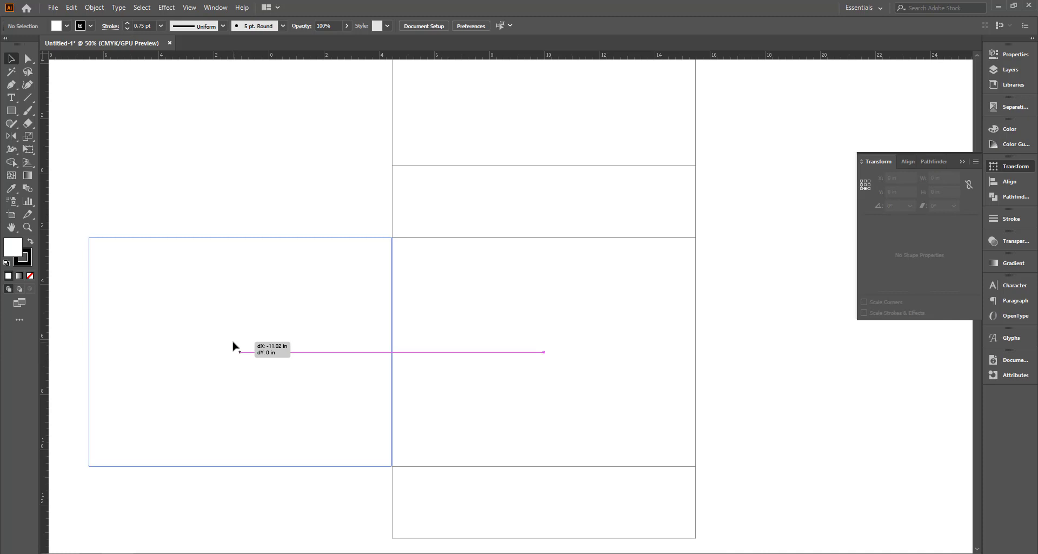
{"action": "left_click_drag", "start_coordinate": [233, 346], "coordinate": [233, 347]}
{"action": "left_click", "coordinate": [343, 167]}
{"action": "scroll", "coordinate": [378, 271], "scroll_direction": "up", "scroll_amount": 5}
{"action": "scroll", "coordinate": [434, 148], "scroll_direction": "up", "scroll_amount": 2}
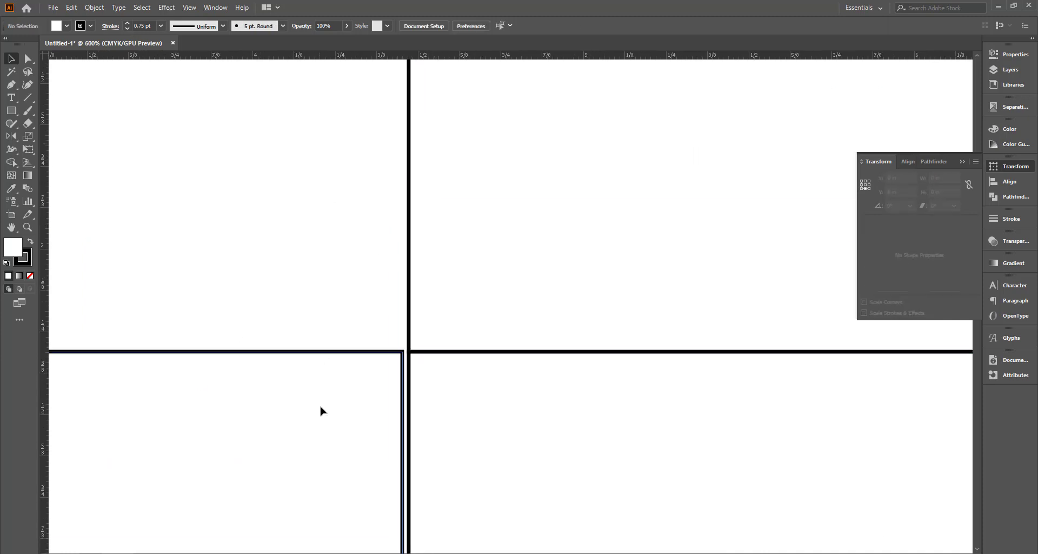
{"action": "left_click_drag", "start_coordinate": [320, 411], "coordinate": [413, 392]}
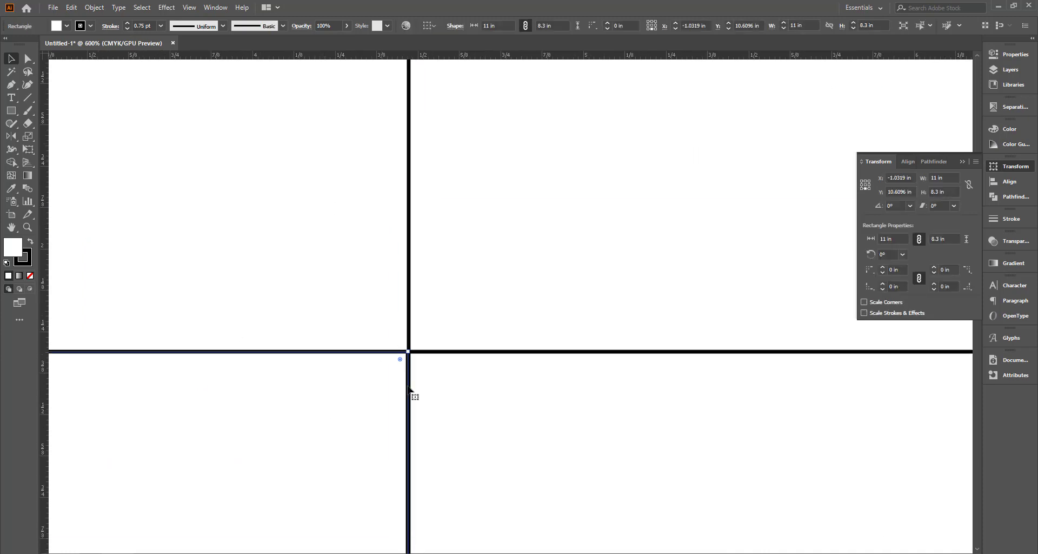
{"action": "left_click", "coordinate": [419, 320]}
{"action": "scroll", "coordinate": [364, 290], "scroll_direction": "down", "scroll_amount": 7}
{"action": "scroll", "coordinate": [364, 291], "scroll_direction": "down", "scroll_amount": 2}
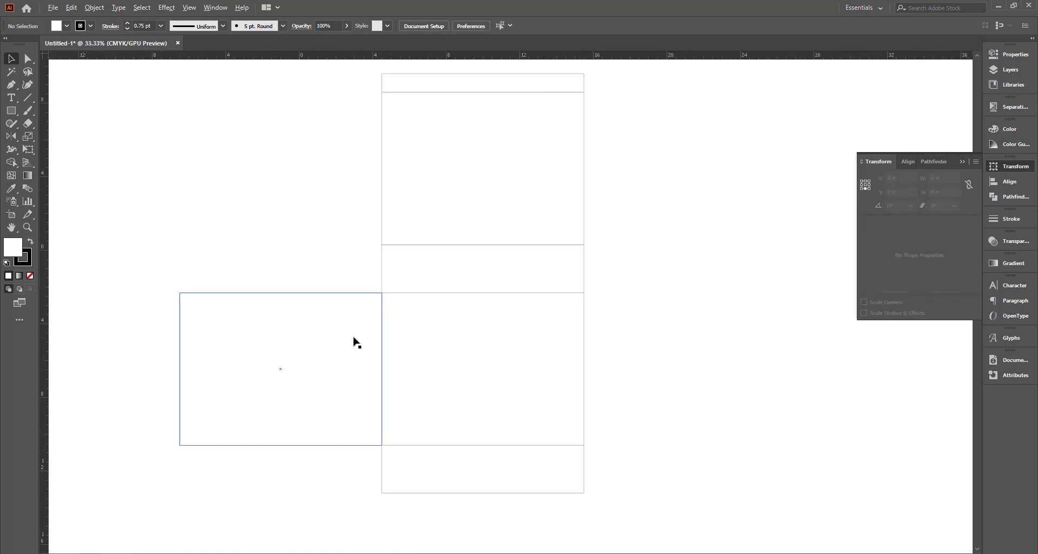
{"action": "scroll", "coordinate": [352, 338], "scroll_direction": "up", "scroll_amount": 1}
{"action": "left_click", "coordinate": [276, 340]}
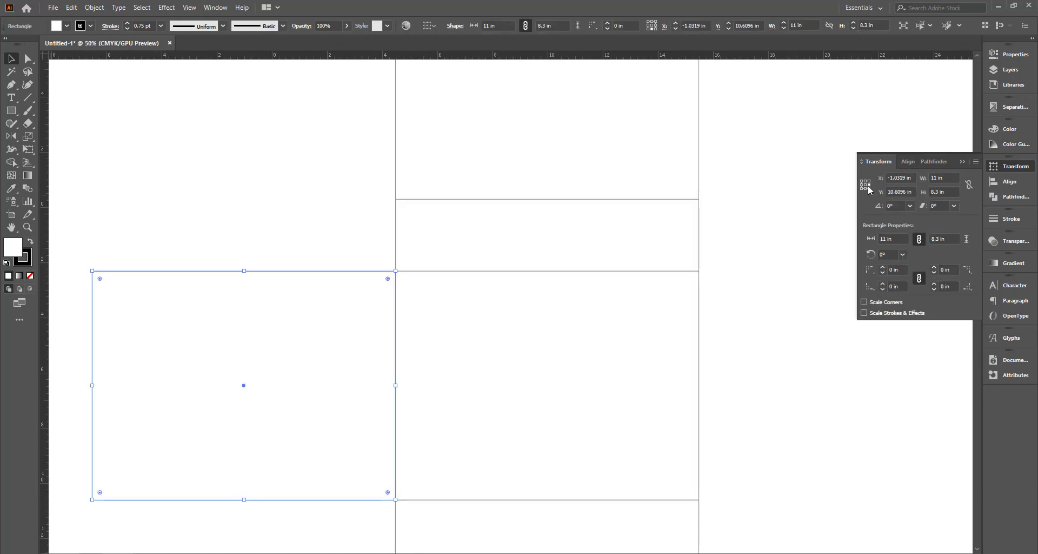
Step: Set the left side panel's width to 2.6 in
{"action": "left_click", "coordinate": [923, 179]}
{"action": "type", "text": "2"}
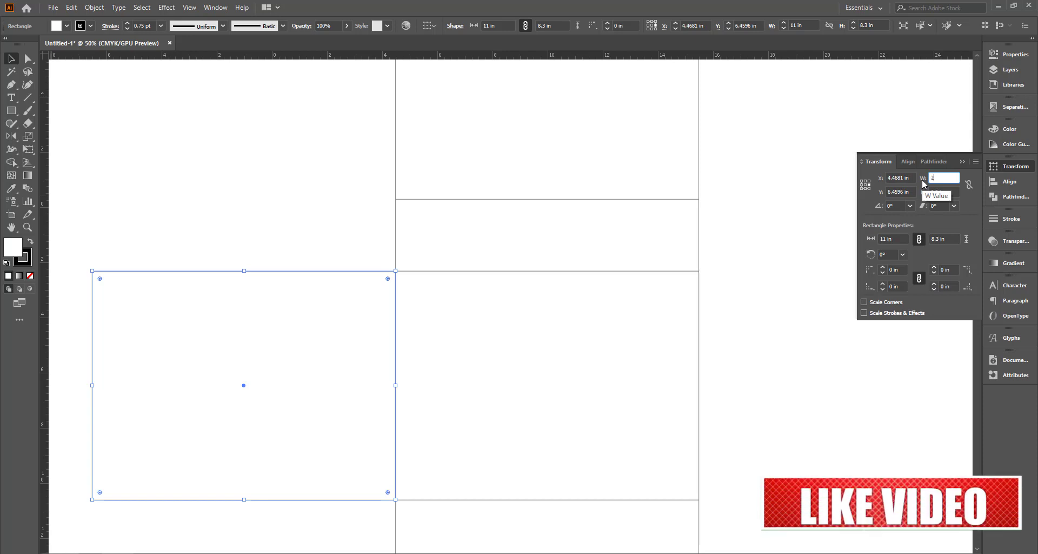
{"action": "type", "text": ".6"}
{"action": "key", "text": "Return"}
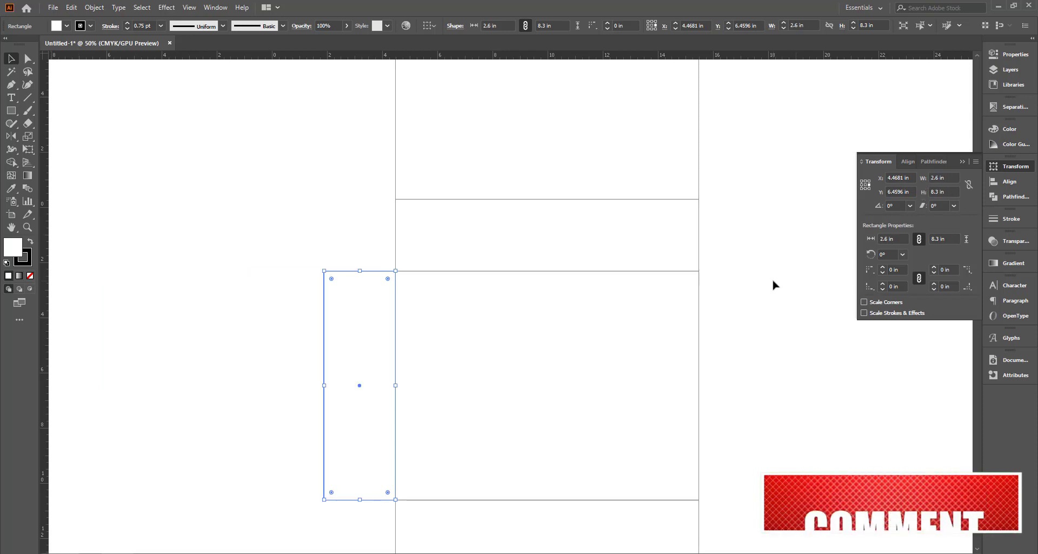
{"action": "left_click", "coordinate": [276, 311]}
Step: Alt-drag a copy further left and set its width to 1 in as the outer flap
{"action": "scroll", "coordinate": [281, 341], "scroll_direction": "down", "scroll_amount": 3}
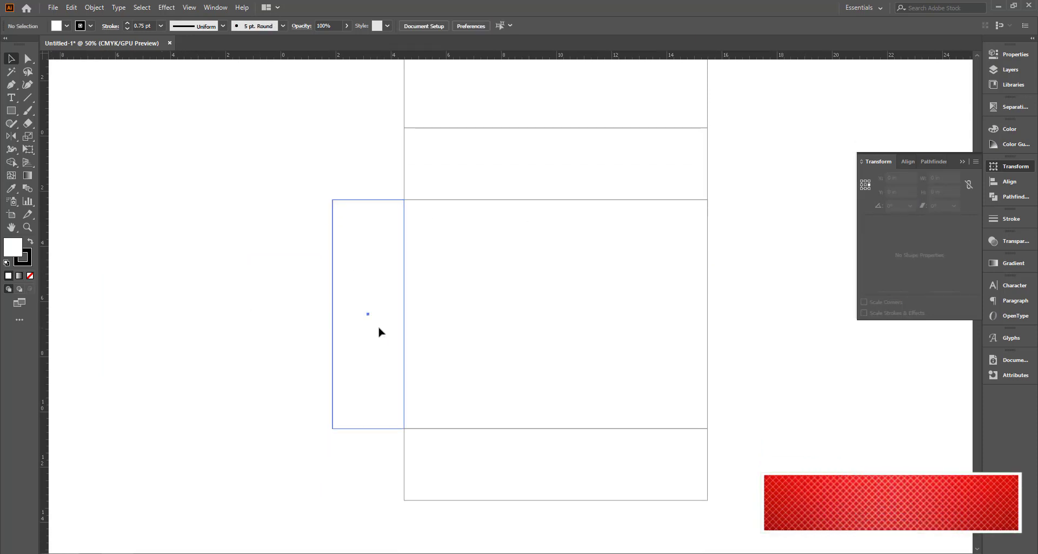
{"action": "left_click_drag", "start_coordinate": [382, 330], "coordinate": [312, 329]}
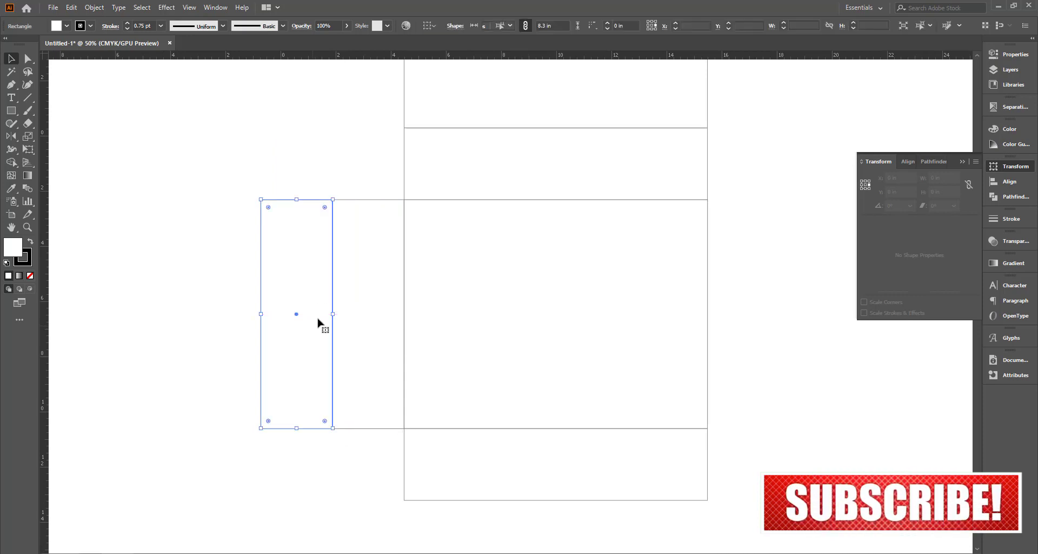
{"action": "scroll", "coordinate": [280, 325], "scroll_direction": "up", "scroll_amount": 2}
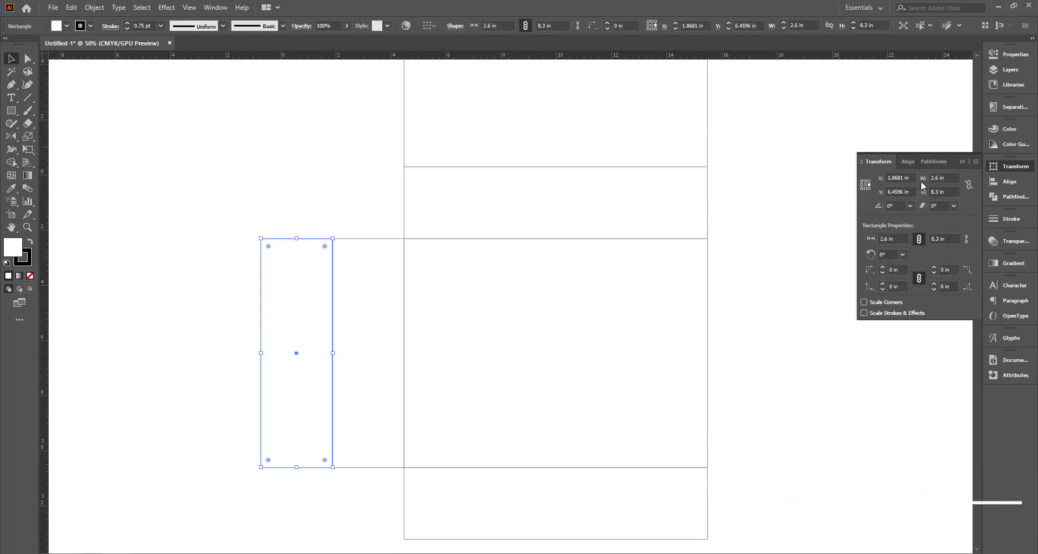
{"action": "type", "text": "1"}
{"action": "key", "text": "Return"}
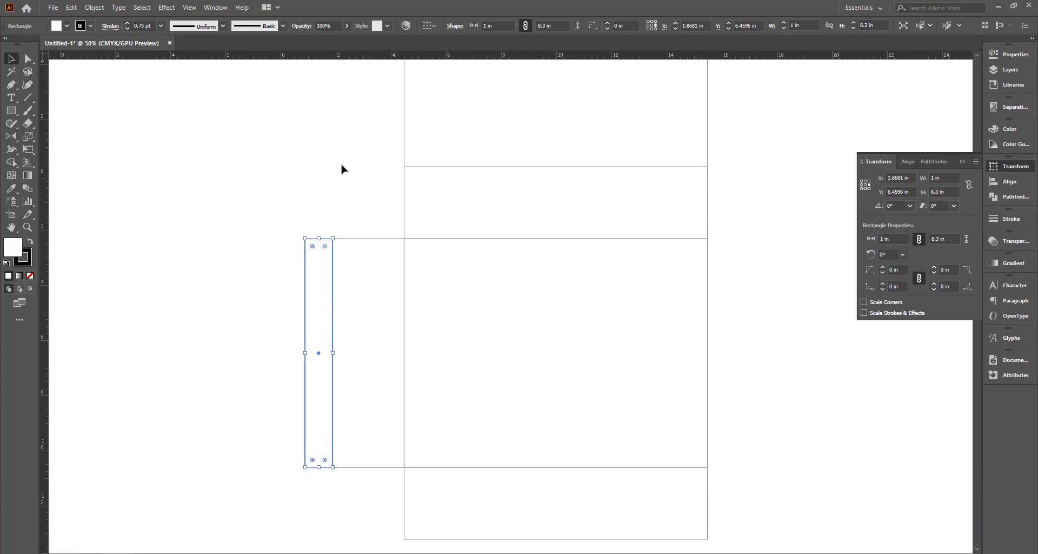
{"action": "left_click", "coordinate": [362, 345]}
{"action": "scroll", "coordinate": [373, 373], "scroll_direction": "down", "scroll_amount": 1}
{"action": "scroll", "coordinate": [580, 327], "scroll_direction": "up", "scroll_amount": 3}
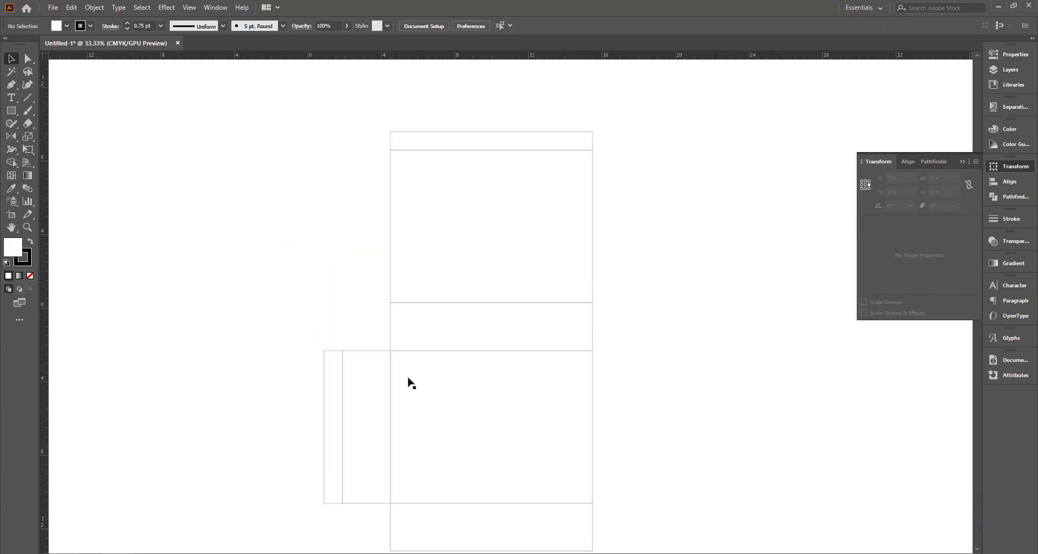
Step: Alt-drag a copy of the side panel and 1 in flap beside the upper panel's corner
{"action": "mouse_move", "coordinate": [268, 319]}
{"action": "left_mouse_down"}
{"action": "mouse_move", "coordinate": [350, 418]}
{"action": "mouse_move", "coordinate": [594, 245]}
{"action": "left_mouse_up"}
{"action": "scroll", "coordinate": [594, 161], "scroll_direction": "up", "scroll_amount": 4}
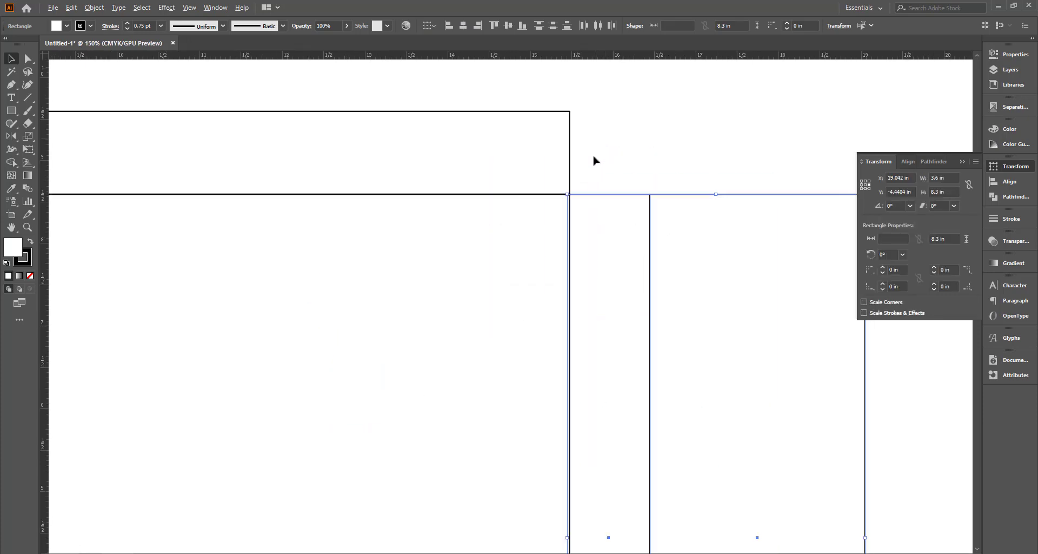
{"action": "scroll", "coordinate": [593, 161], "scroll_direction": "up", "scroll_amount": 3}
{"action": "scroll", "coordinate": [608, 237], "scroll_direction": "down", "scroll_amount": 4}
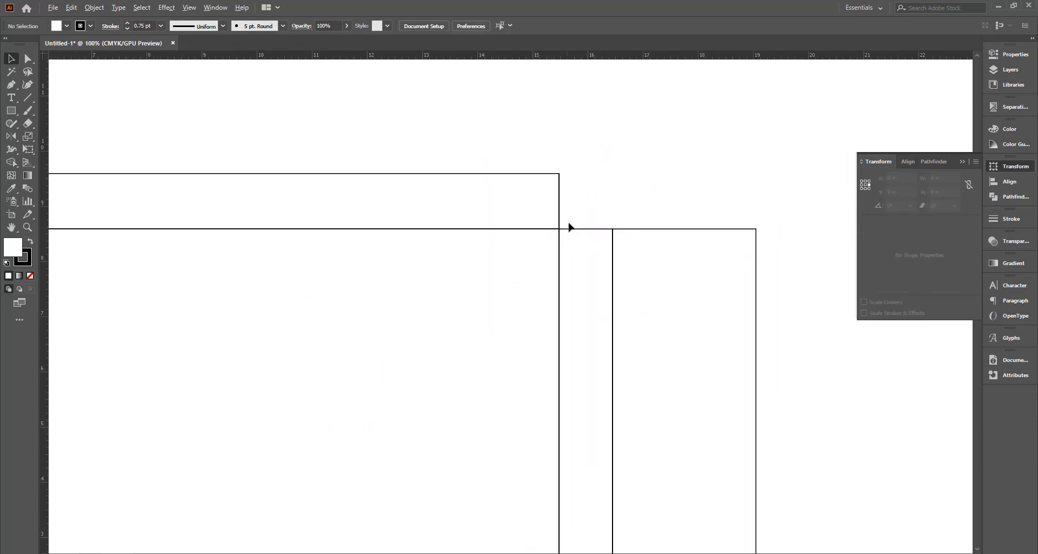
{"action": "scroll", "coordinate": [579, 209], "scroll_direction": "up", "scroll_amount": 2}
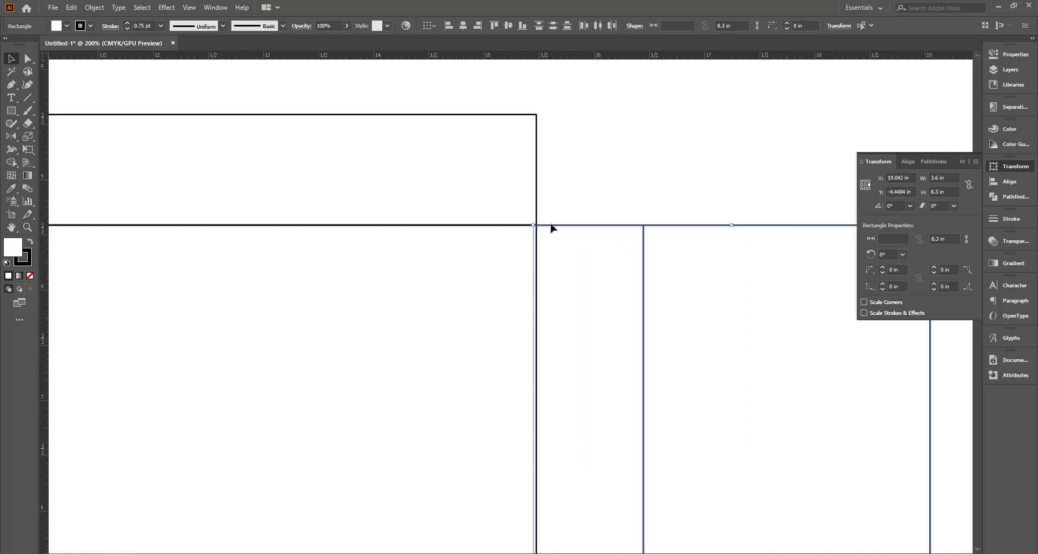
{"action": "left_click_drag", "start_coordinate": [568, 230], "coordinate": [547, 229]}
{"action": "scroll", "coordinate": [584, 204], "scroll_direction": "down", "scroll_amount": 3}
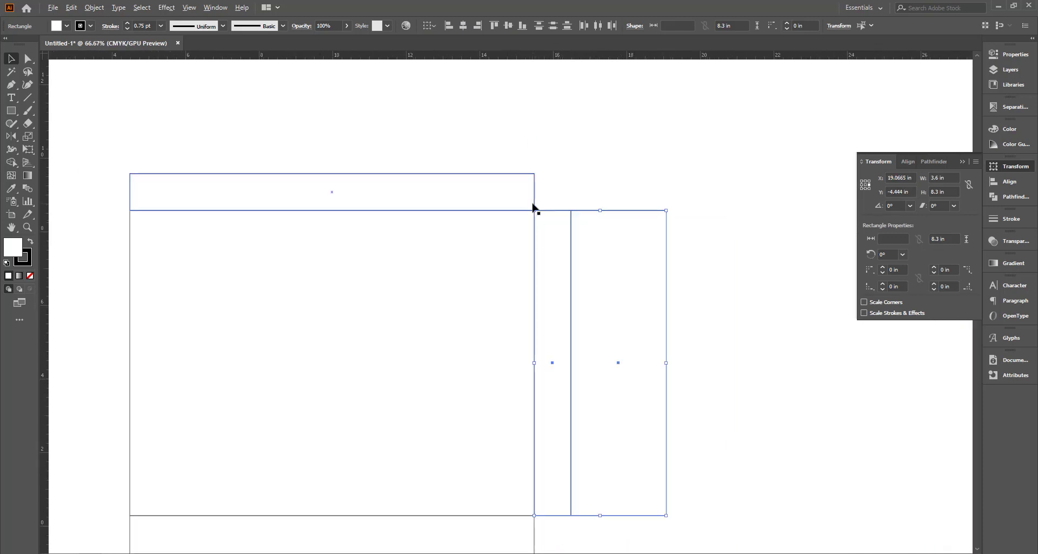
{"action": "scroll", "coordinate": [503, 287], "scroll_direction": "down", "scroll_amount": 1}
Step: Rotate the copied pair 180° and snap it flush to the upper panel's right edge
{"action": "left_click_drag", "start_coordinate": [563, 167], "coordinate": [660, 297]}
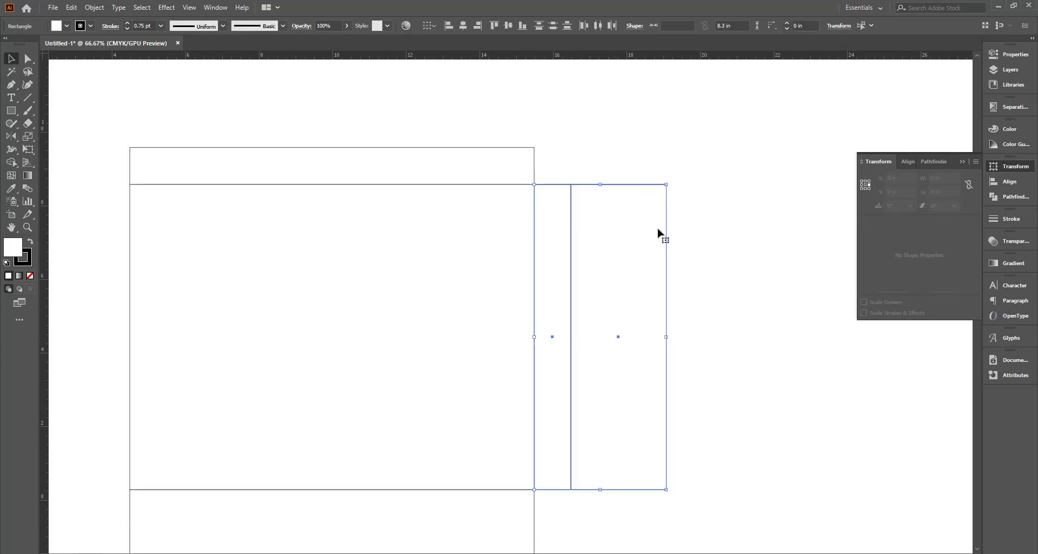
{"action": "mouse_move", "coordinate": [669, 181]}
{"action": "left_mouse_down"}
{"action": "mouse_move", "coordinate": [661, 305]}
{"action": "mouse_move", "coordinate": [515, 405]}
{"action": "mouse_move", "coordinate": [565, 390]}
{"action": "left_mouse_up"}
{"action": "scroll", "coordinate": [557, 179], "scroll_direction": "up", "scroll_amount": 1}
{"action": "scroll", "coordinate": [557, 178], "scroll_direction": "up", "scroll_amount": 1}
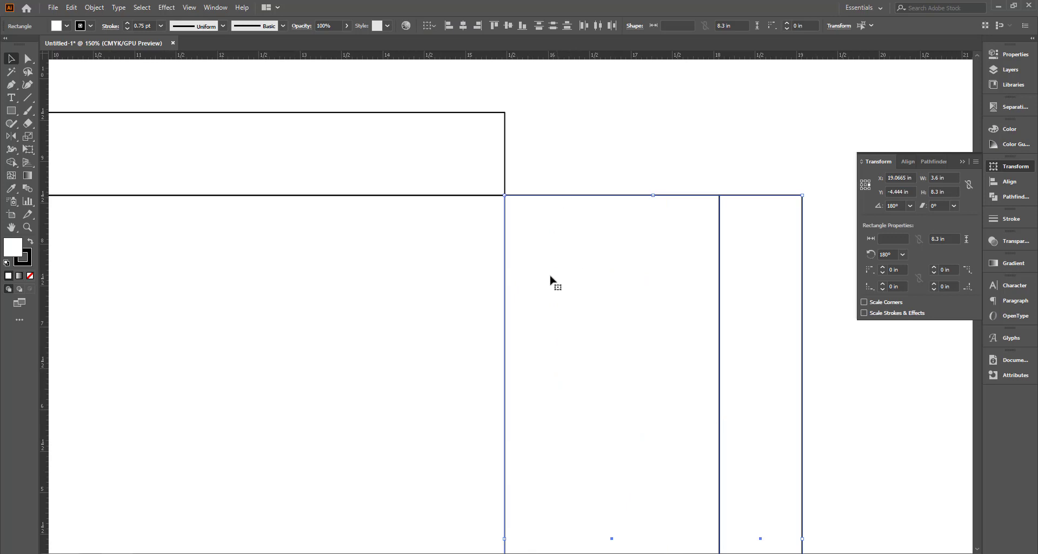
{"action": "mouse_move", "coordinate": [549, 282]}
{"action": "left_mouse_down"}
{"action": "mouse_move", "coordinate": [575, 230]}
{"action": "mouse_move", "coordinate": [540, 225]}
{"action": "left_mouse_up"}
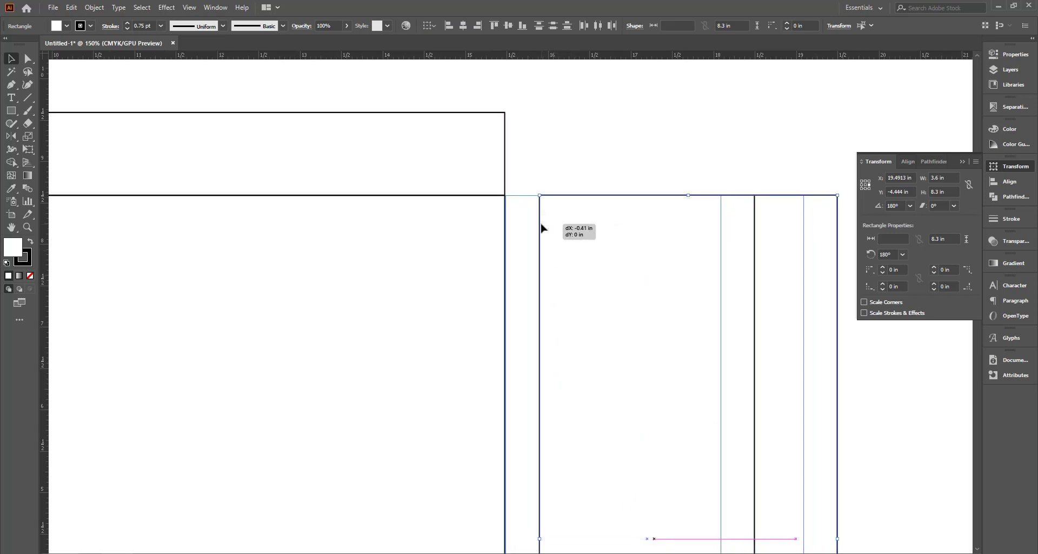
{"action": "left_click_drag", "start_coordinate": [541, 226], "coordinate": [539, 226]}
{"action": "left_click", "coordinate": [583, 172]}
Step: Make a copy of the narrow strip into a 1.8 in wide flap beside the top 2.6 in flap
{"action": "scroll", "coordinate": [523, 206], "scroll_direction": "down", "scroll_amount": 3}
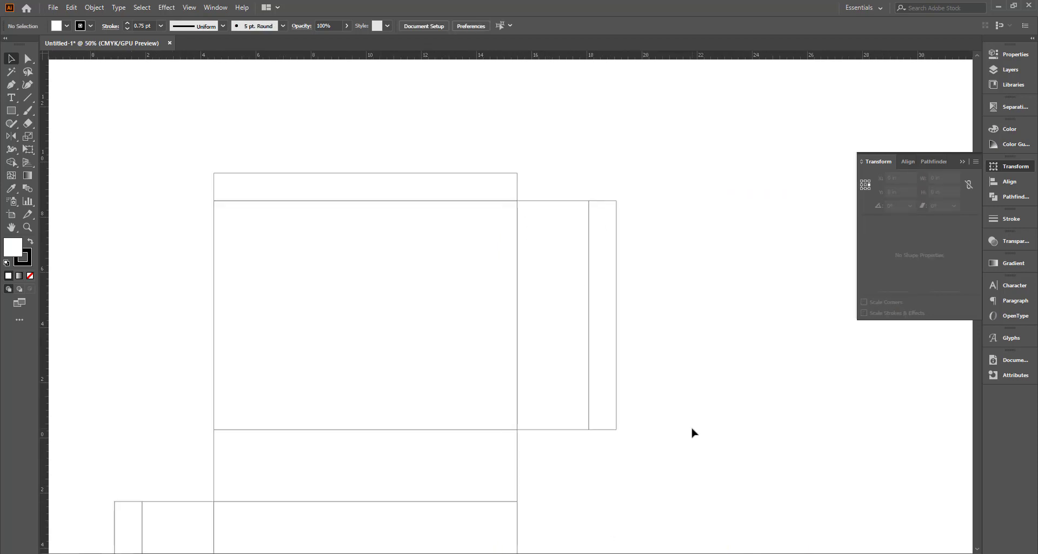
{"action": "scroll", "coordinate": [666, 427], "scroll_direction": "down", "scroll_amount": 1}
{"action": "scroll", "coordinate": [670, 433], "scroll_direction": "down", "scroll_amount": 1}
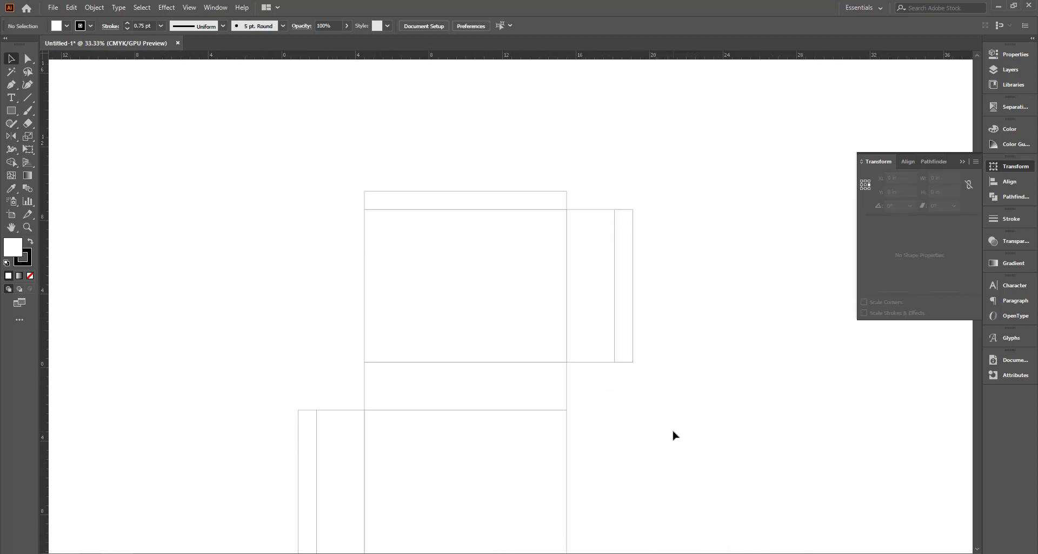
{"action": "scroll", "coordinate": [666, 430], "scroll_direction": "down", "scroll_amount": 1}
{"action": "scroll", "coordinate": [663, 436], "scroll_direction": "down", "scroll_amount": 1}
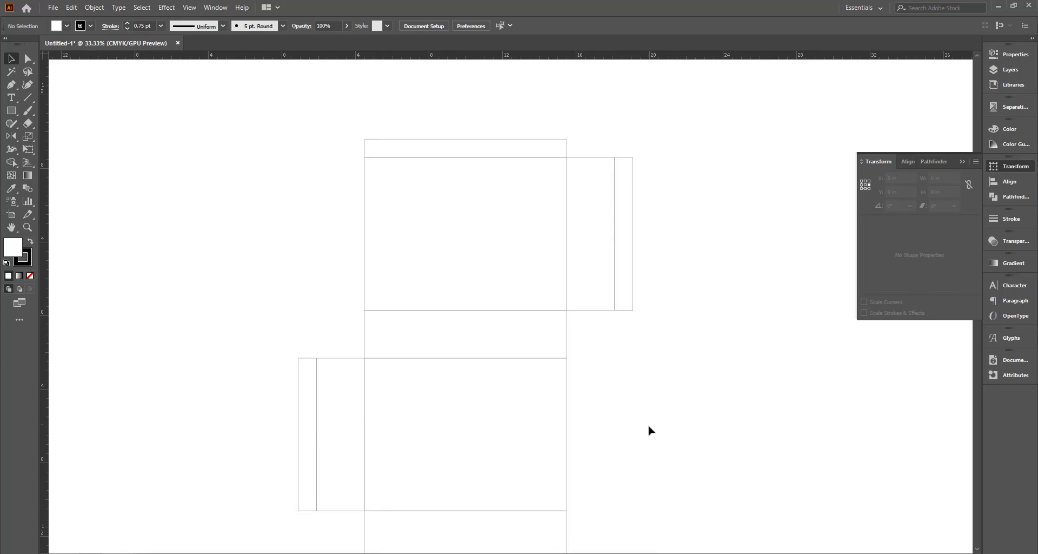
{"action": "scroll", "coordinate": [497, 334], "scroll_direction": "down", "scroll_amount": 1}
{"action": "scroll", "coordinate": [598, 389], "scroll_direction": "down", "scroll_amount": 1}
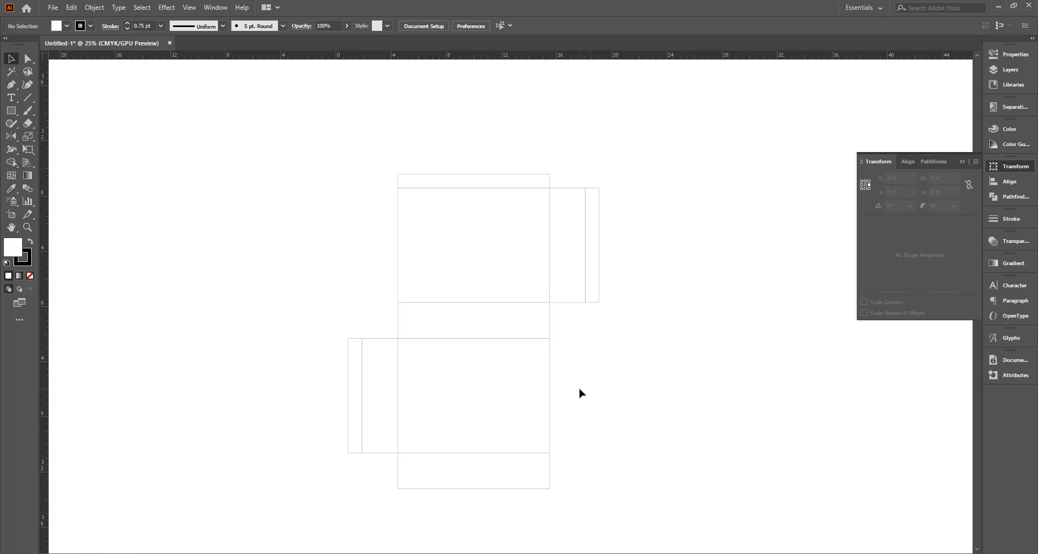
{"action": "scroll", "coordinate": [552, 295], "scroll_direction": "up", "scroll_amount": 1}
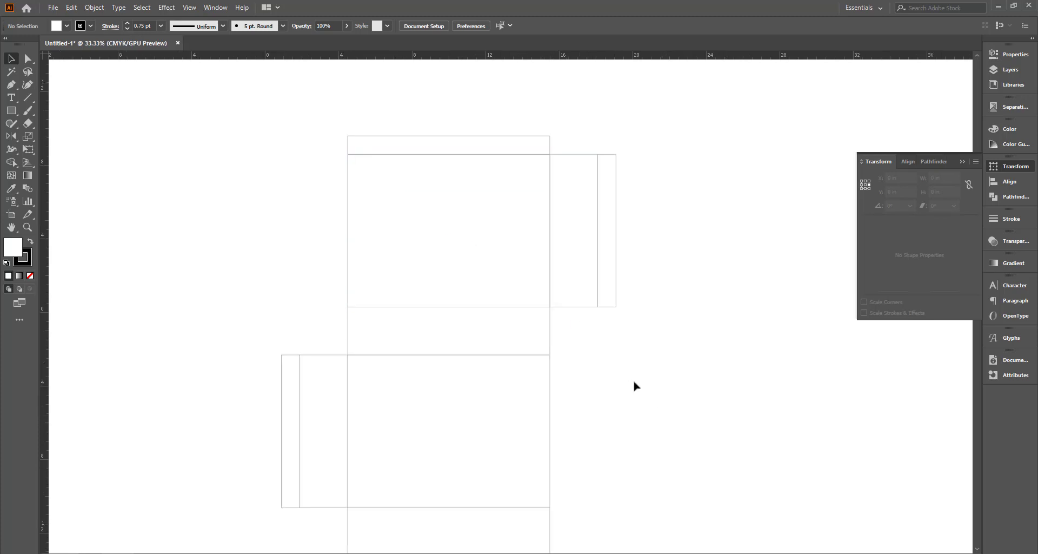
{"action": "scroll", "coordinate": [655, 361], "scroll_direction": "down", "scroll_amount": 1}
{"action": "scroll", "coordinate": [680, 459], "scroll_direction": "up", "scroll_amount": 1}
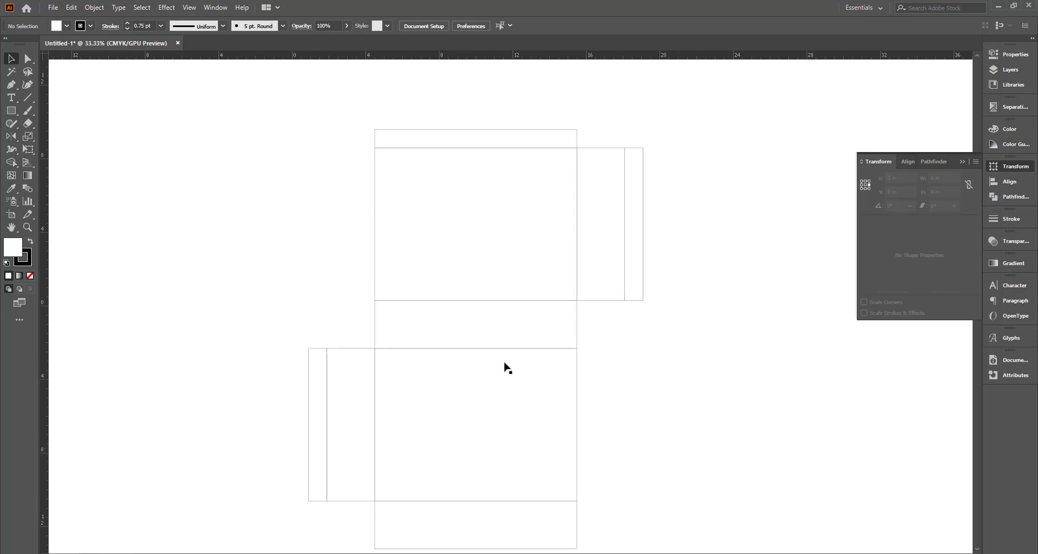
{"action": "left_click", "coordinate": [476, 324]}
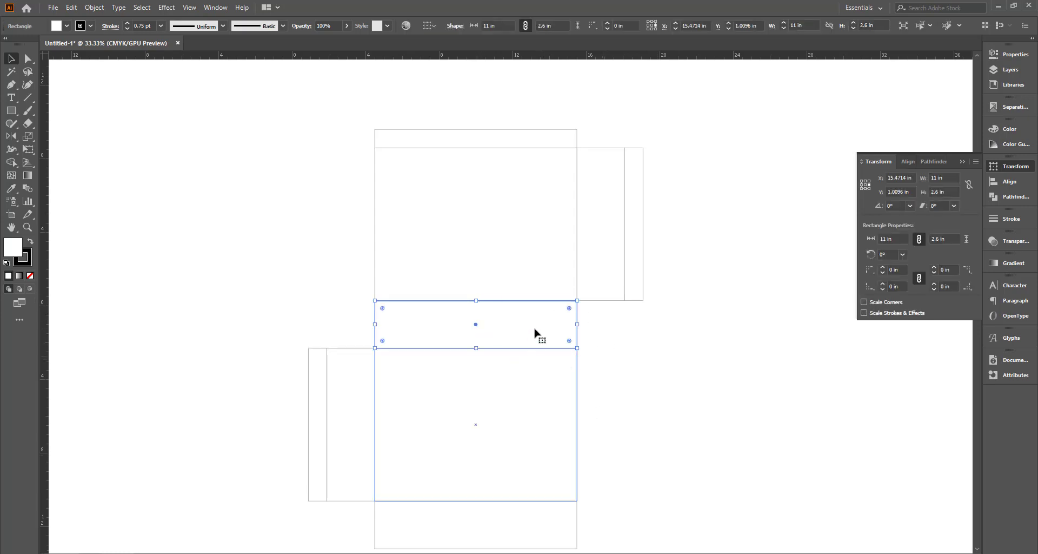
{"action": "left_click_drag", "start_coordinate": [577, 324], "coordinate": [319, 317]}
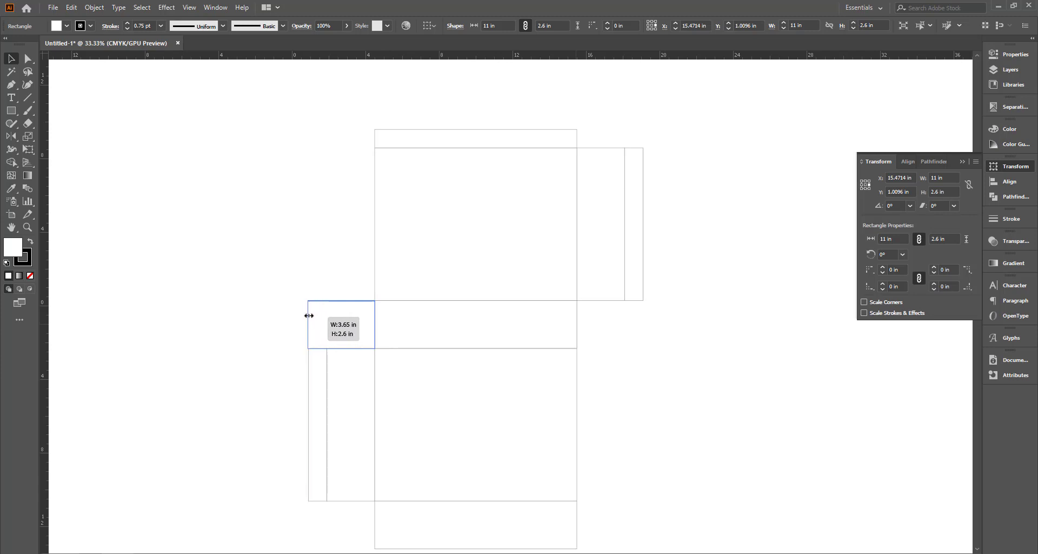
{"action": "key", "text": "ctrl+plus"}
{"action": "key", "text": "ctrl+plus"}
{"action": "key", "text": "ctrl+plus"}
{"action": "key", "text": "ctrl+plus"}
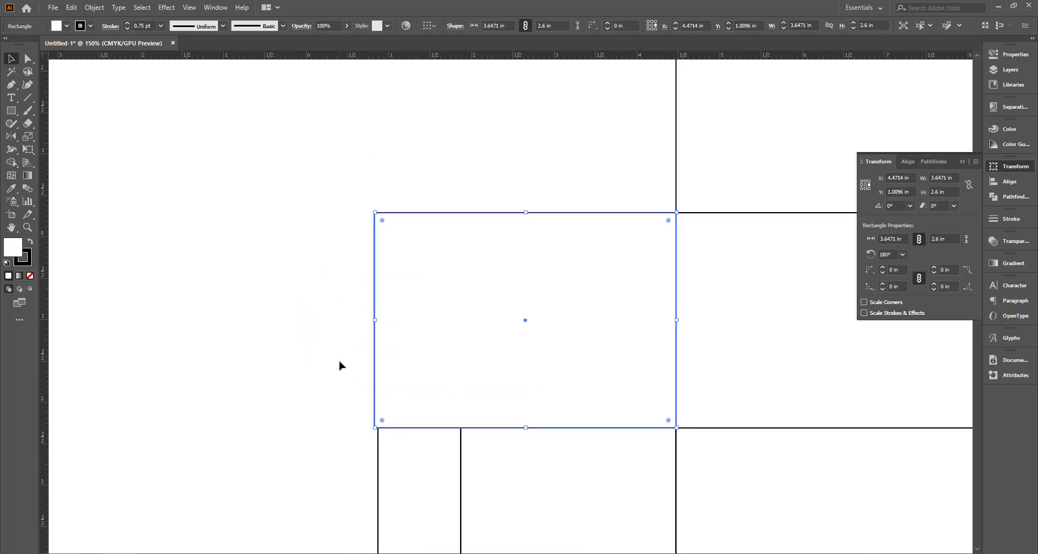
{"action": "left_click_drag", "start_coordinate": [377, 320], "coordinate": [380, 321]}
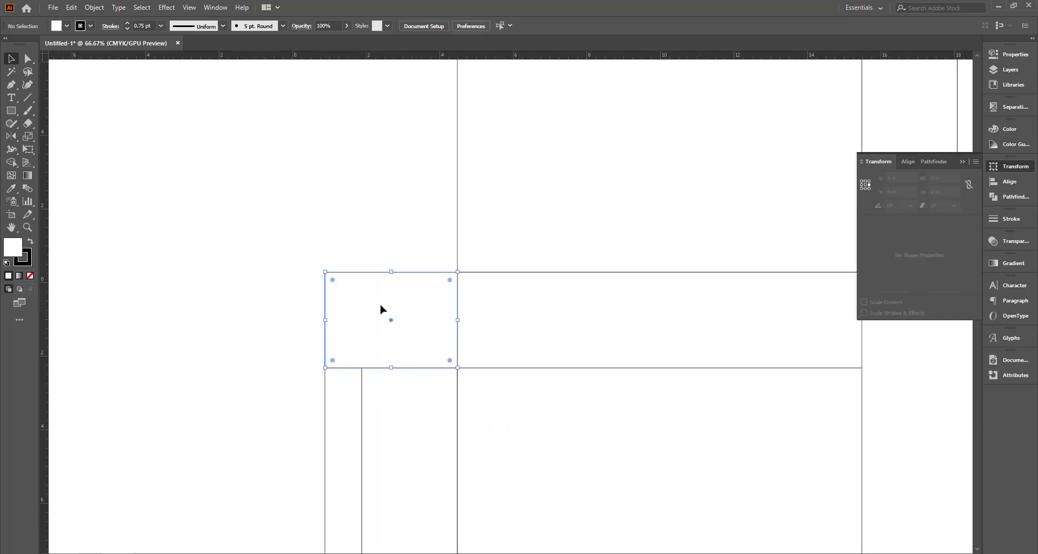
{"action": "left_click", "coordinate": [381, 309]}
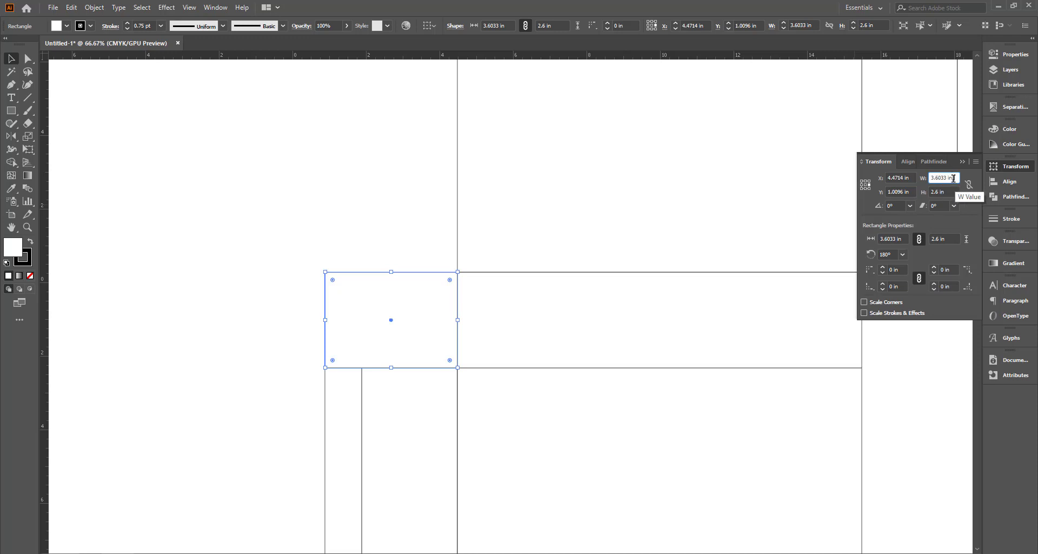
Step: Place a matching 1.8 in flap beside the bottom strip, aligned with it
{"action": "left_click", "coordinate": [343, 218]}
{"action": "scroll", "coordinate": [343, 218], "scroll_direction": "down", "scroll_amount": 1}
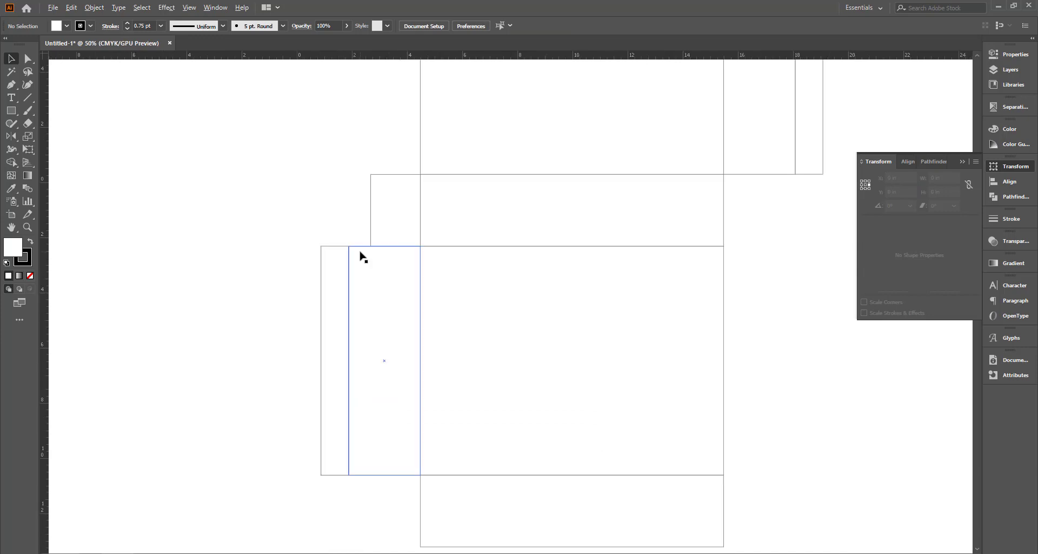
{"action": "scroll", "coordinate": [359, 254], "scroll_direction": "down", "scroll_amount": 2}
{"action": "mouse_move", "coordinate": [396, 171]}
{"action": "left_mouse_down"}
{"action": "mouse_move", "coordinate": [403, 457]}
{"action": "mouse_move", "coordinate": [418, 442]}
{"action": "left_mouse_up"}
{"action": "scroll", "coordinate": [404, 454], "scroll_direction": "up", "scroll_amount": 5}
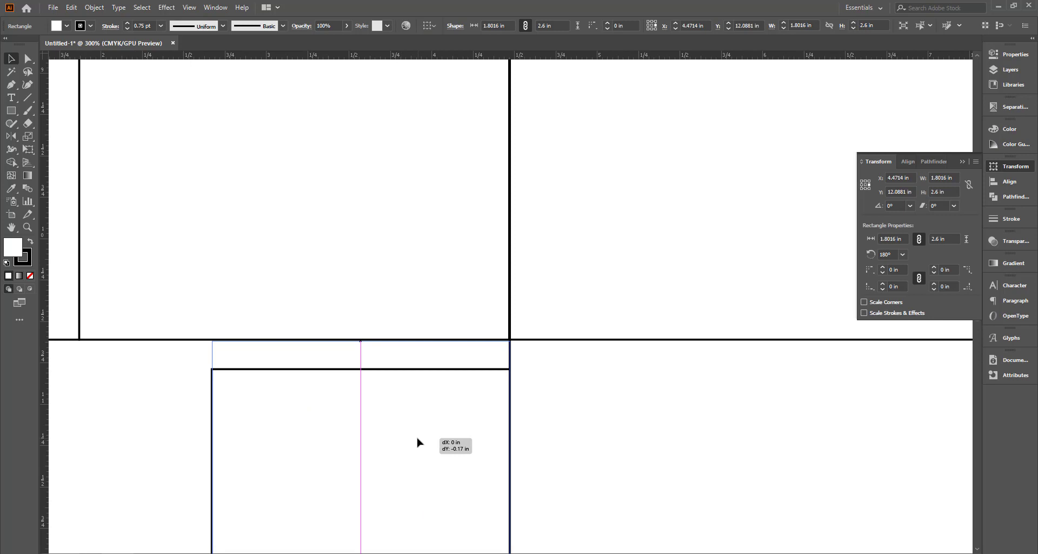
{"action": "left_click_drag", "start_coordinate": [418, 442], "coordinate": [418, 443]}
{"action": "scroll", "coordinate": [382, 413], "scroll_direction": "down", "scroll_amount": 4}
{"action": "scroll", "coordinate": [269, 394], "scroll_direction": "down", "scroll_amount": 1}
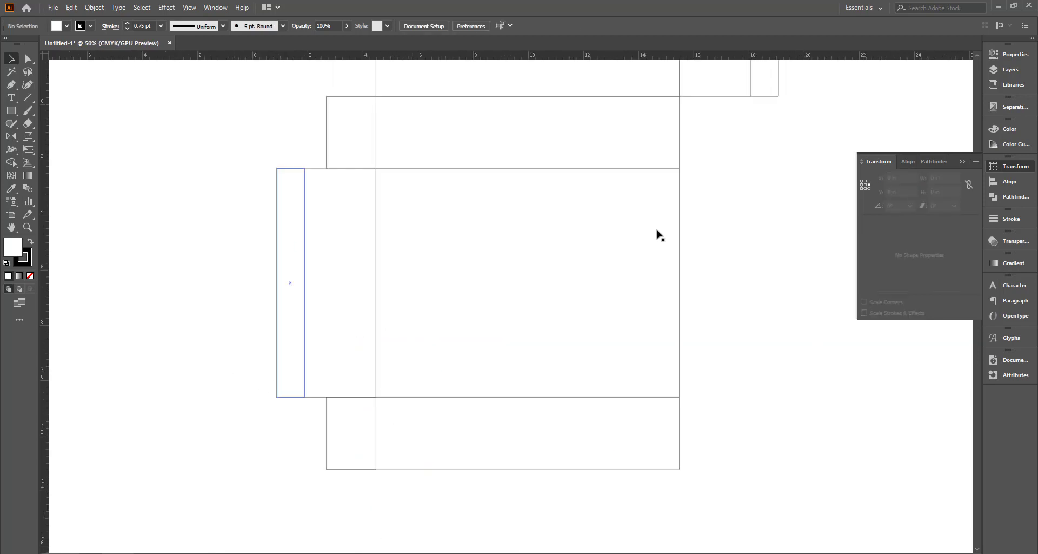
{"action": "scroll", "coordinate": [675, 244], "scroll_direction": "right", "scroll_amount": 2}
{"action": "scroll", "coordinate": [120, 290], "scroll_direction": "down", "scroll_amount": 1}
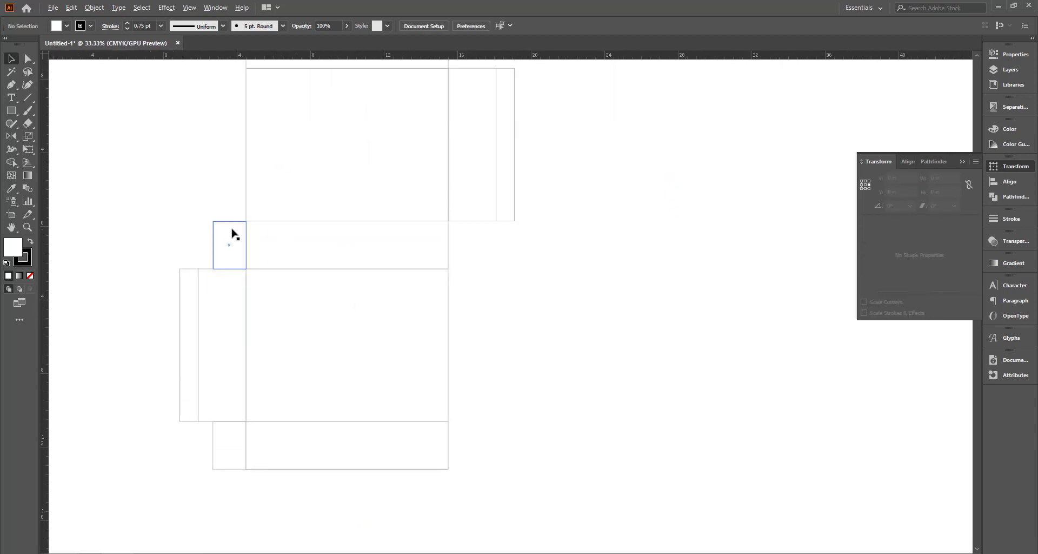
{"action": "scroll", "coordinate": [238, 227], "scroll_direction": "down", "scroll_amount": 1}
{"action": "scroll", "coordinate": [487, 285], "scroll_direction": "left", "scroll_amount": 2}
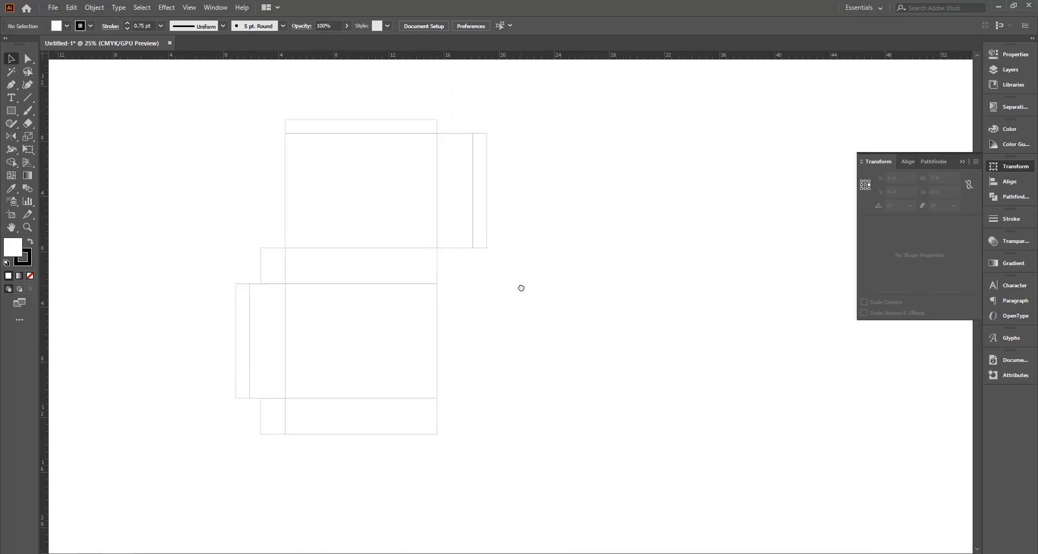
{"action": "scroll", "coordinate": [254, 251], "scroll_direction": "up", "scroll_amount": 2}
{"action": "scroll", "coordinate": [265, 251], "scroll_direction": "up", "scroll_amount": 4}
Step: Add an anchor point on the top flap's edge and lower its top-left corner to slant it
{"action": "left_click", "coordinate": [285, 238]}
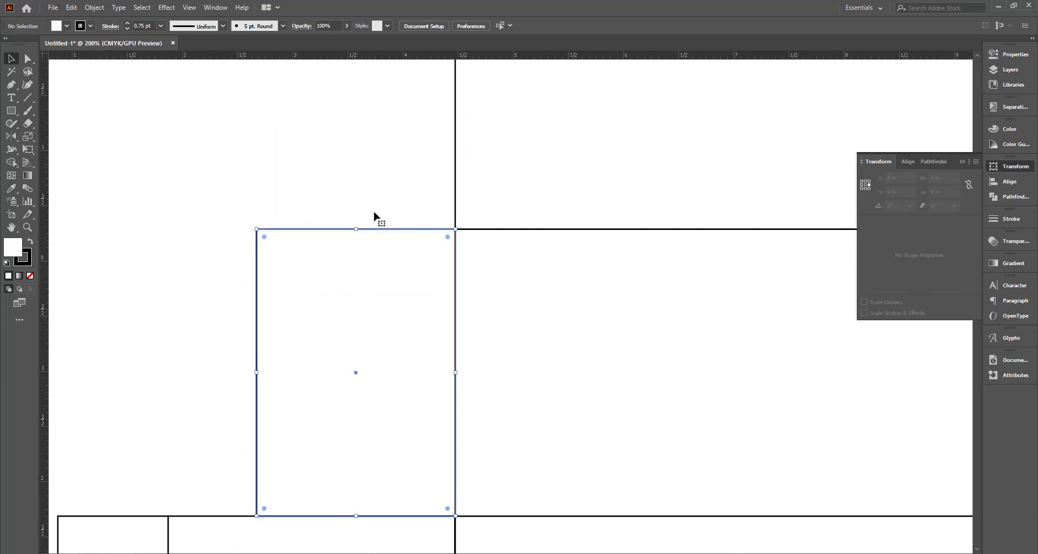
{"action": "scroll", "coordinate": [373, 216], "scroll_direction": "up", "scroll_amount": 1}
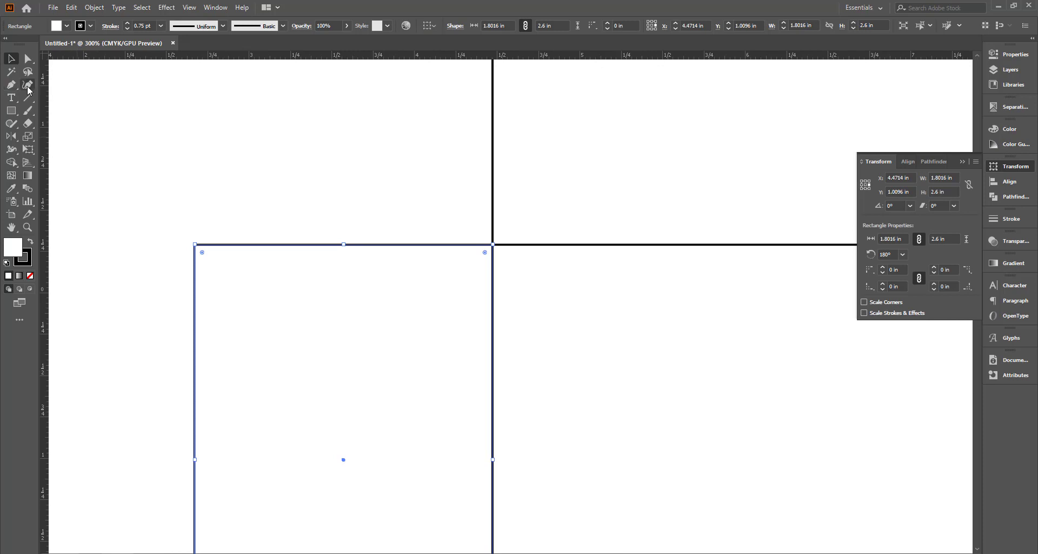
{"action": "left_click", "coordinate": [17, 89]}
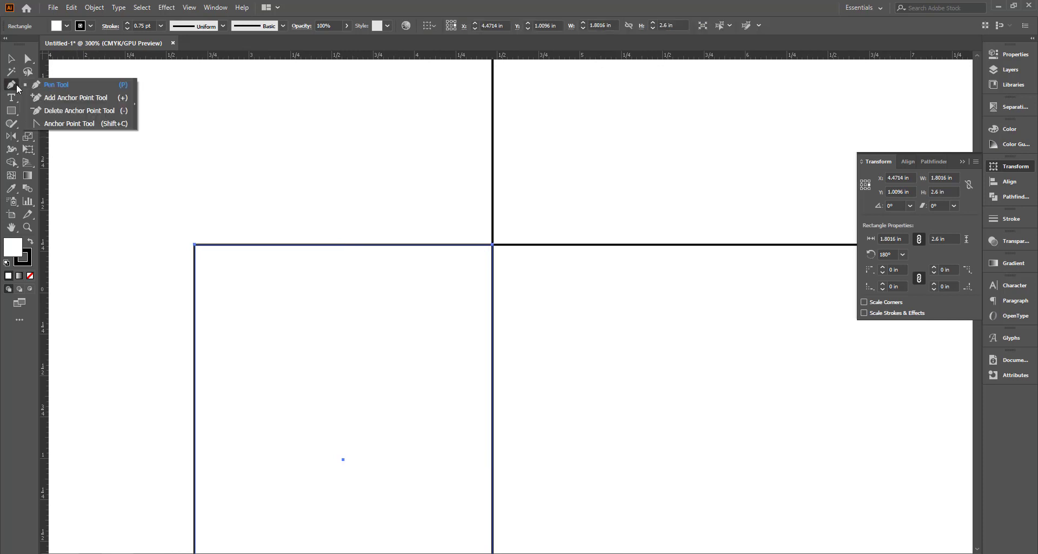
{"action": "left_click", "coordinate": [62, 99]}
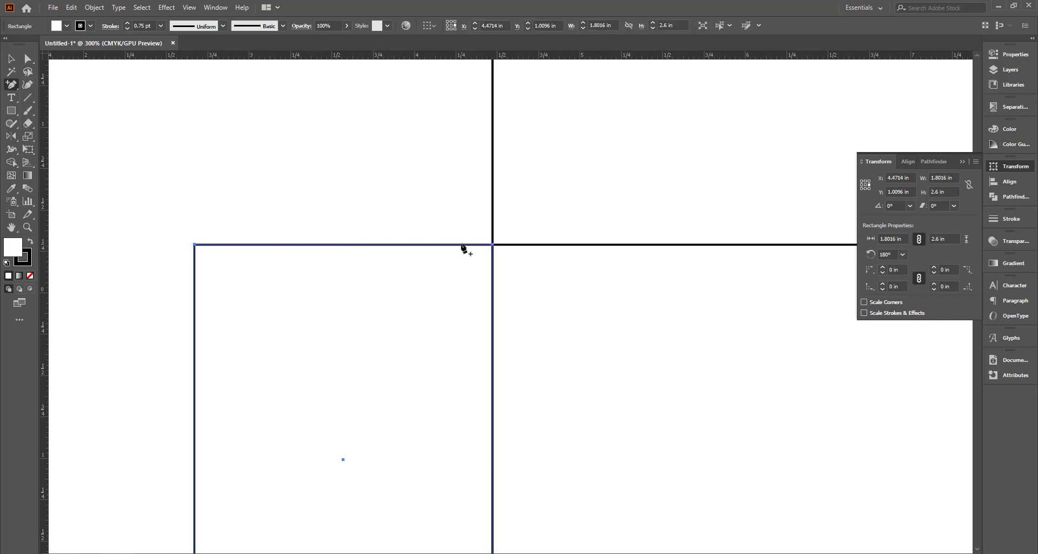
{"action": "left_click", "coordinate": [462, 247]}
{"action": "left_click", "coordinate": [594, 302]}
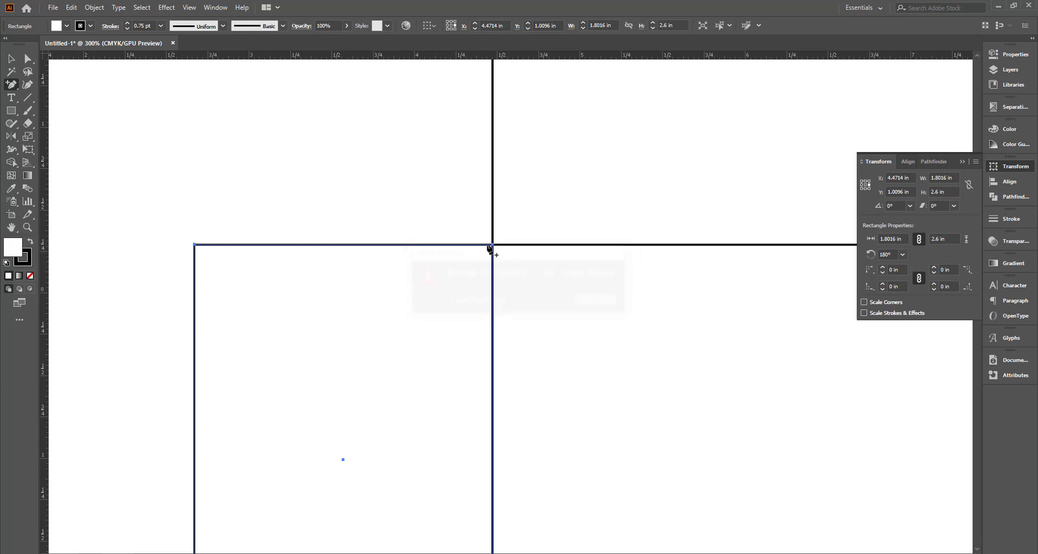
{"action": "left_click", "coordinate": [454, 247]}
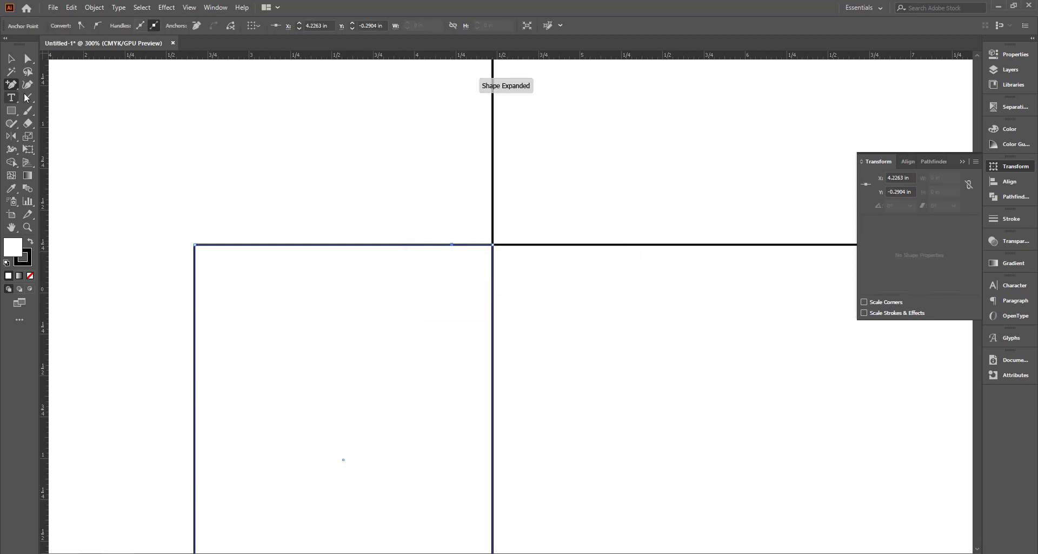
{"action": "left_click", "coordinate": [178, 221]}
{"action": "left_click_drag", "start_coordinate": [169, 225], "coordinate": [228, 253]}
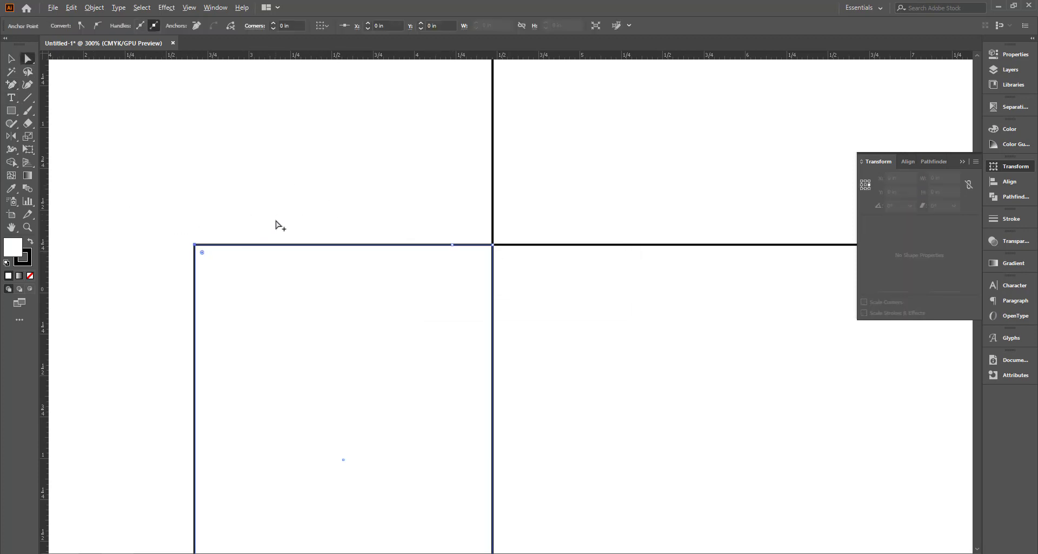
{"action": "scroll", "coordinate": [276, 225], "scroll_direction": "down", "scroll_amount": 2}
{"action": "key", "text": "Down"}
{"action": "key", "text": "Down"}
{"action": "key", "text": "Down"}
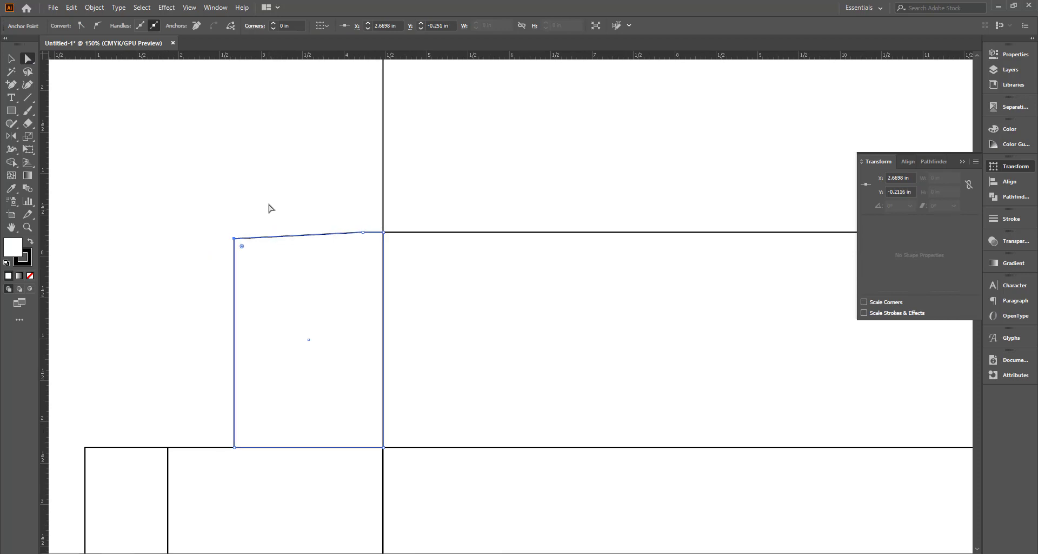
{"action": "left_click", "coordinate": [287, 227]}
{"action": "left_click", "coordinate": [312, 233]}
{"action": "scroll", "coordinate": [332, 234], "scroll_direction": "up", "scroll_amount": 1}
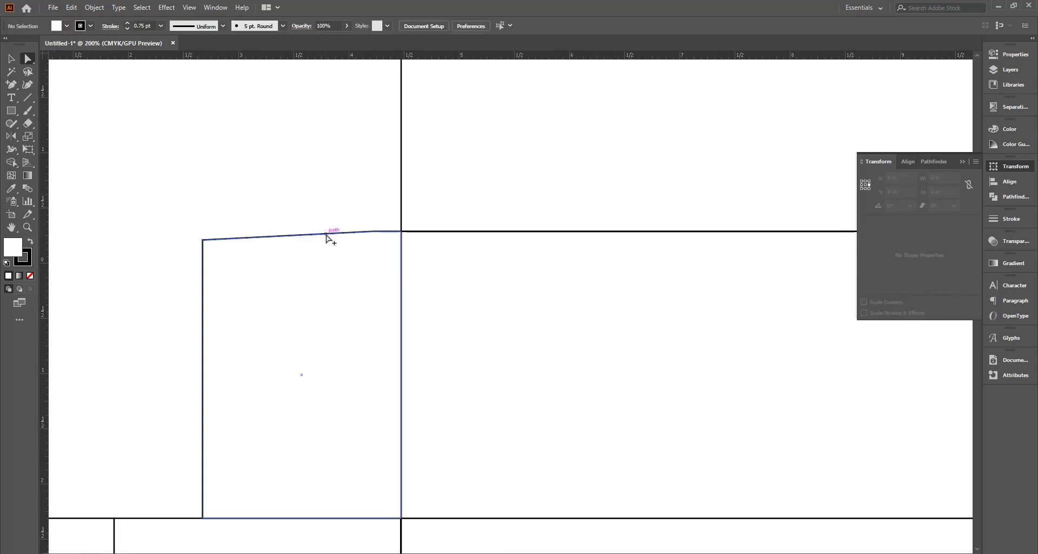
{"action": "scroll", "coordinate": [334, 239], "scroll_direction": "up", "scroll_amount": 1}
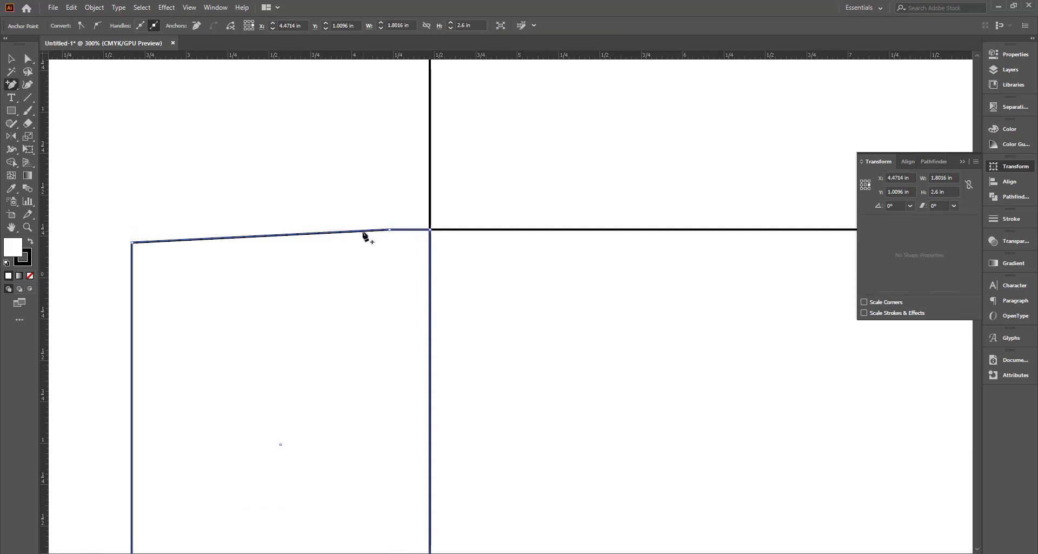
Step: Add a point near the top-right corner and adjust the edge and points to form the angled notch
{"action": "left_click", "coordinate": [363, 231]}
{"action": "left_click", "coordinate": [28, 63]}
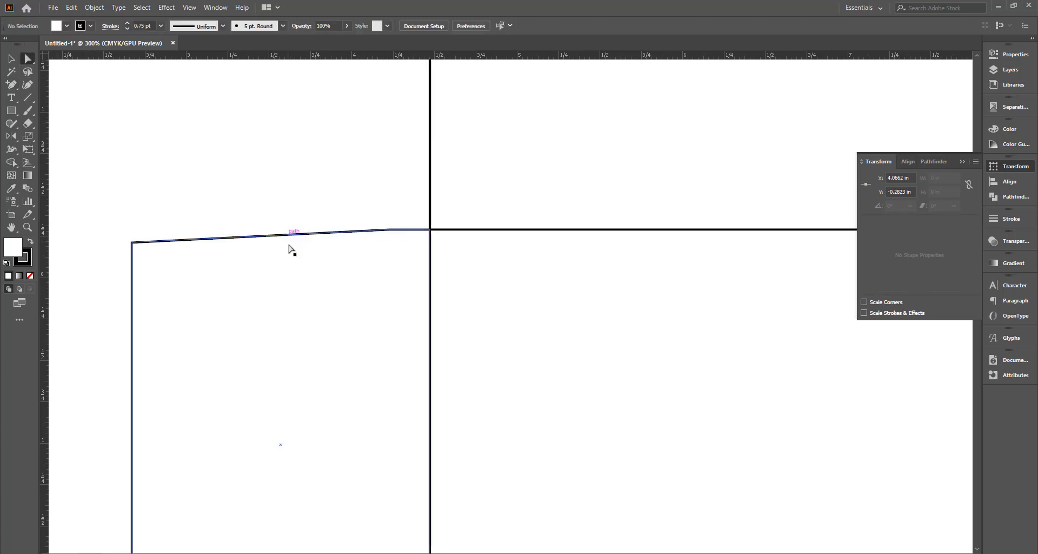
{"action": "left_click_drag", "start_coordinate": [292, 234], "coordinate": [291, 252]}
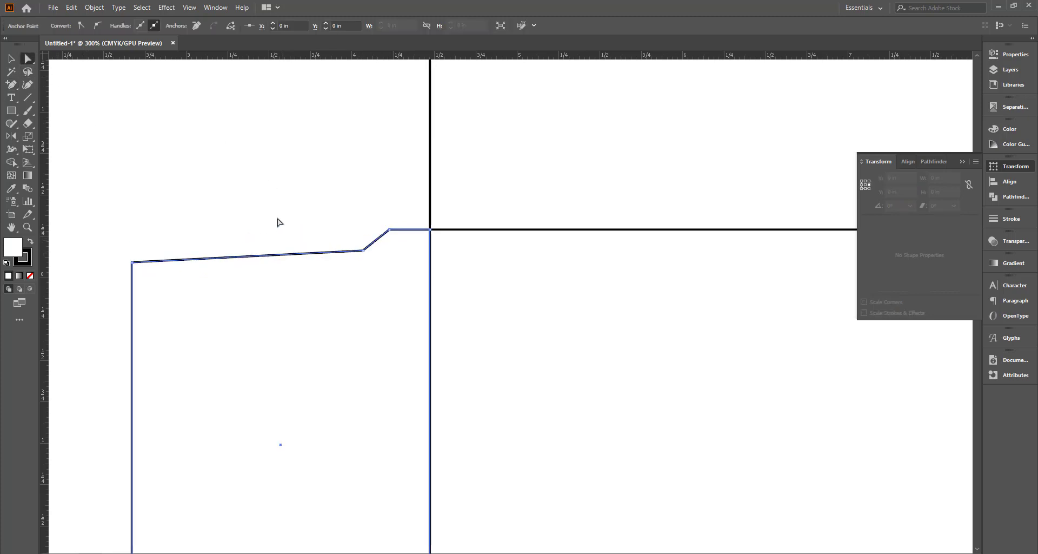
{"action": "scroll", "coordinate": [268, 192], "scroll_direction": "down", "scroll_amount": 3, "text": "alt"}
{"action": "scroll", "coordinate": [278, 253], "scroll_direction": "down", "scroll_amount": 1}
{"action": "scroll", "coordinate": [267, 238], "scroll_direction": "down", "scroll_amount": 1, "text": "alt"}
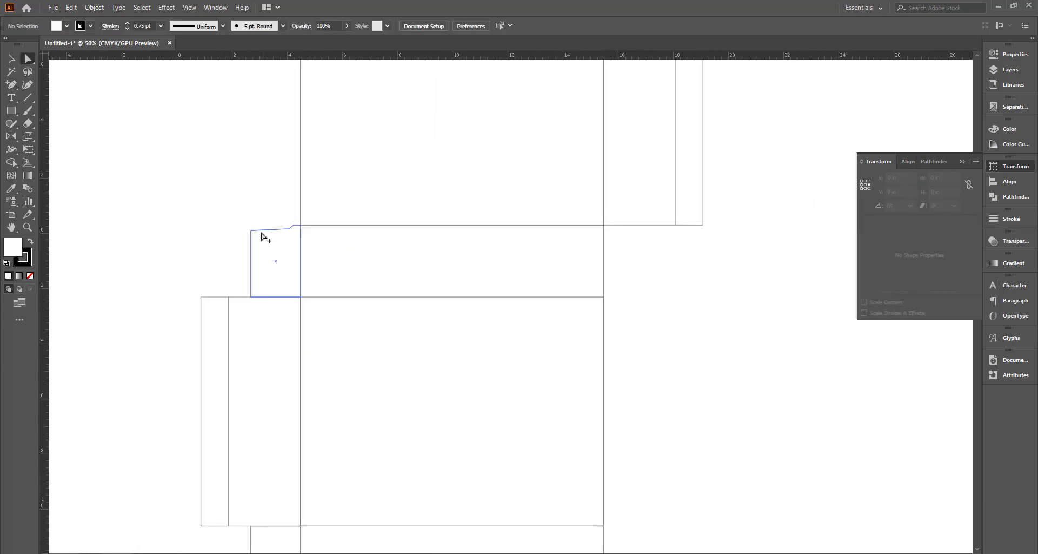
{"action": "scroll", "coordinate": [261, 233], "scroll_direction": "up", "scroll_amount": 2, "text": "alt"}
{"action": "left_click", "coordinate": [260, 230]}
{"action": "scroll", "coordinate": [306, 235], "scroll_direction": "up", "scroll_amount": 2, "text": "alt"}
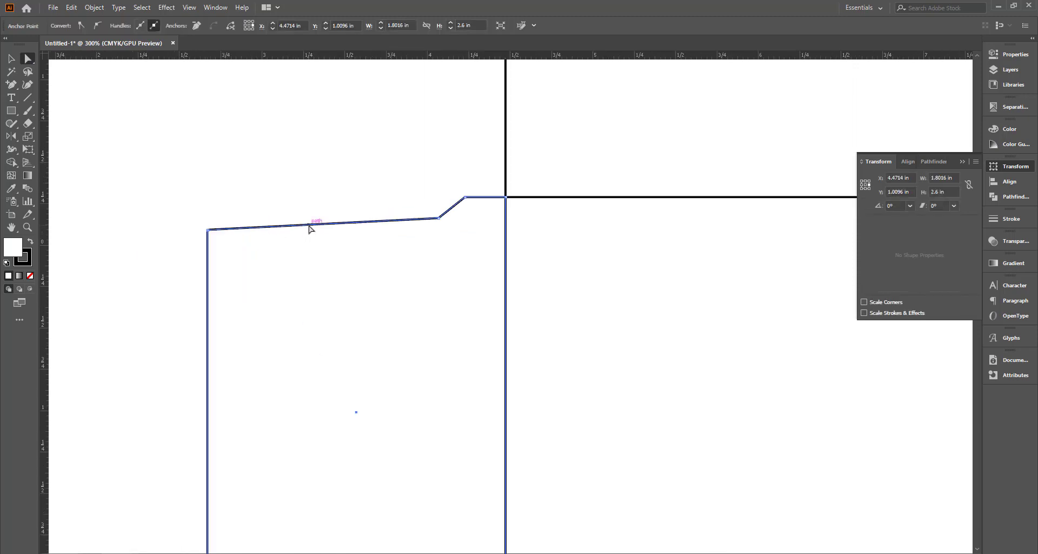
{"action": "left_click_drag", "start_coordinate": [309, 229], "coordinate": [309, 234]}
{"action": "left_click", "coordinate": [399, 199]}
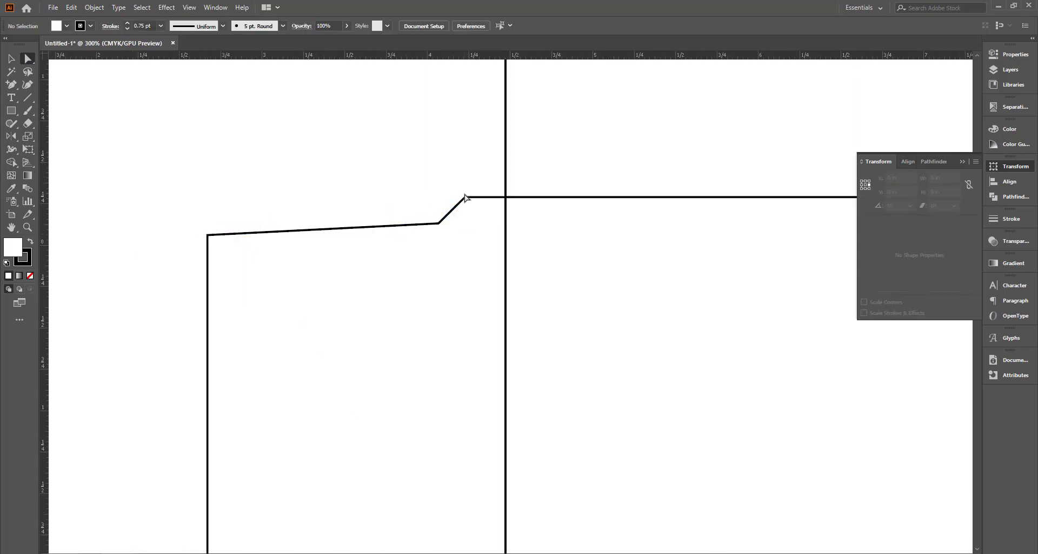
{"action": "left_click_drag", "start_coordinate": [465, 197], "coordinate": [475, 197]}
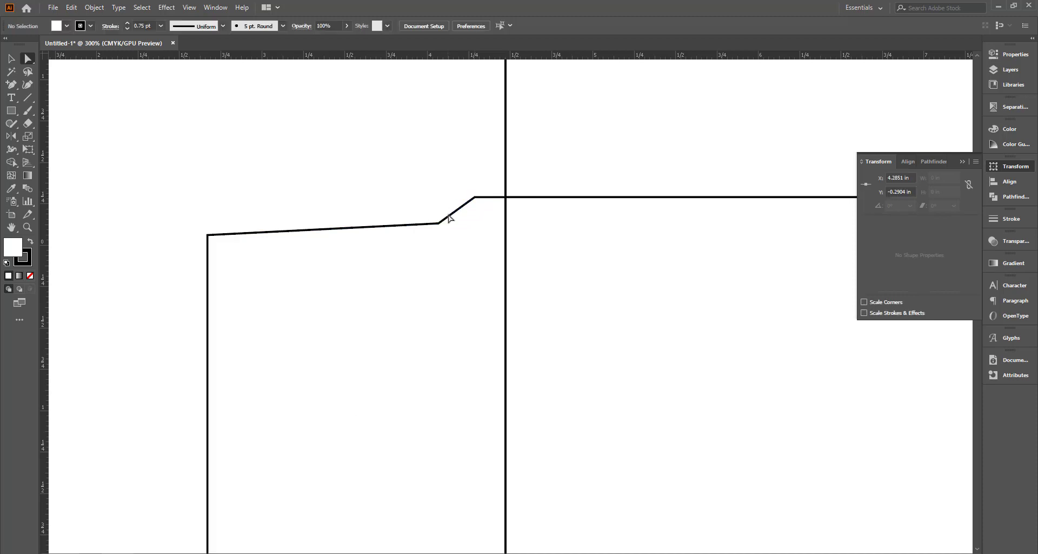
{"action": "left_click", "coordinate": [430, 226]}
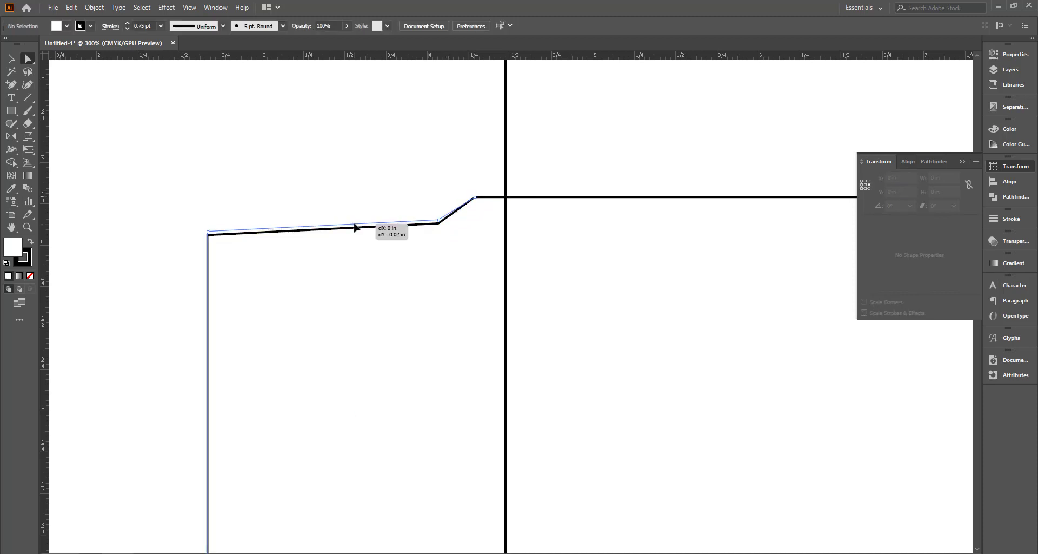
Step: Check the reshaped top flap, then marquee-select the bottom flap
{"action": "scroll", "coordinate": [354, 211], "scroll_direction": "down", "scroll_amount": 1}
{"action": "scroll", "coordinate": [352, 227], "scroll_direction": "down", "scroll_amount": 1}
{"action": "scroll", "coordinate": [334, 300], "scroll_direction": "down", "scroll_amount": 2}
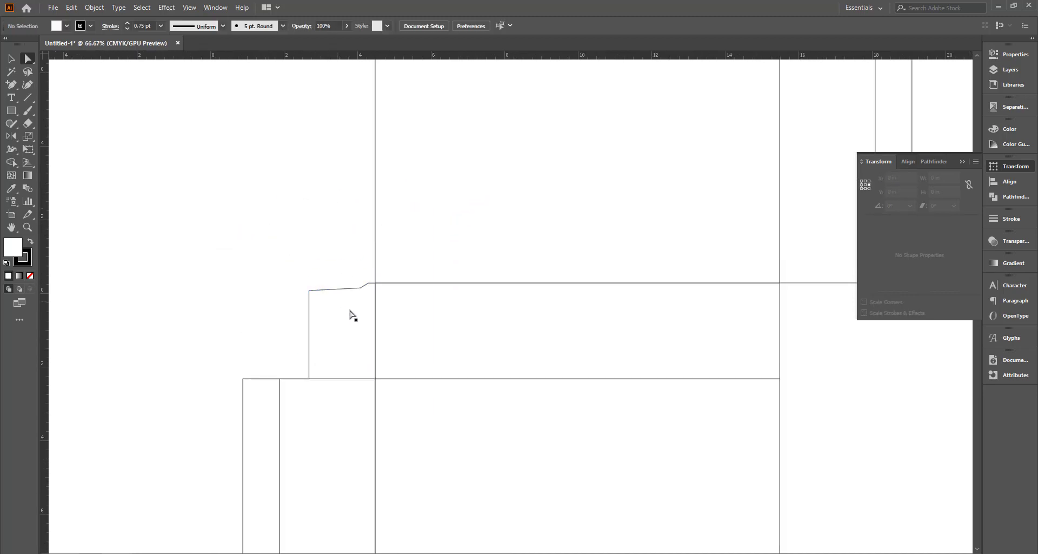
{"action": "scroll", "coordinate": [319, 335], "scroll_direction": "up", "scroll_amount": 1}
{"action": "scroll", "coordinate": [309, 347], "scroll_direction": "up", "scroll_amount": 1}
{"action": "left_click", "coordinate": [310, 347]}
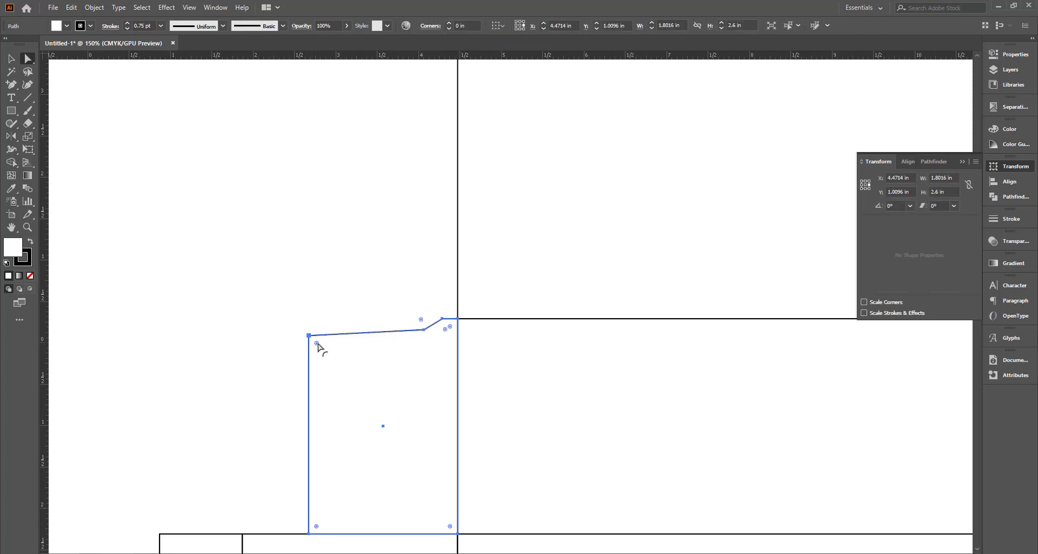
{"action": "left_click", "coordinate": [296, 279]}
{"action": "scroll", "coordinate": [292, 281], "scroll_direction": "down", "scroll_amount": 2}
{"action": "scroll", "coordinate": [276, 281], "scroll_direction": "down", "scroll_amount": 2}
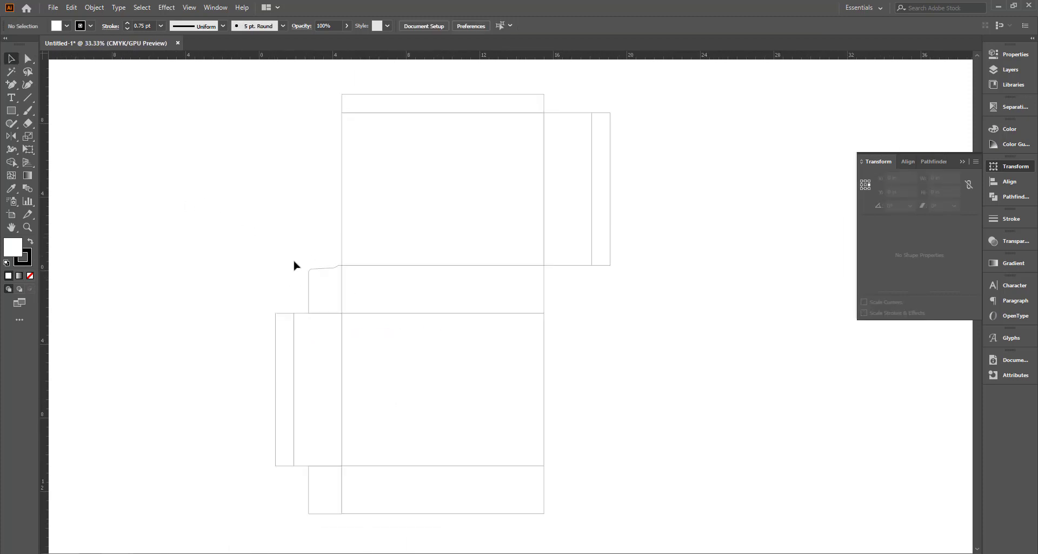
{"action": "left_click_drag", "start_coordinate": [306, 473], "coordinate": [297, 447]}
Step: Delete the old bottom flap and snap a copy of the reshaped top flap onto the bottom edge
{"action": "key", "text": "Delete"}
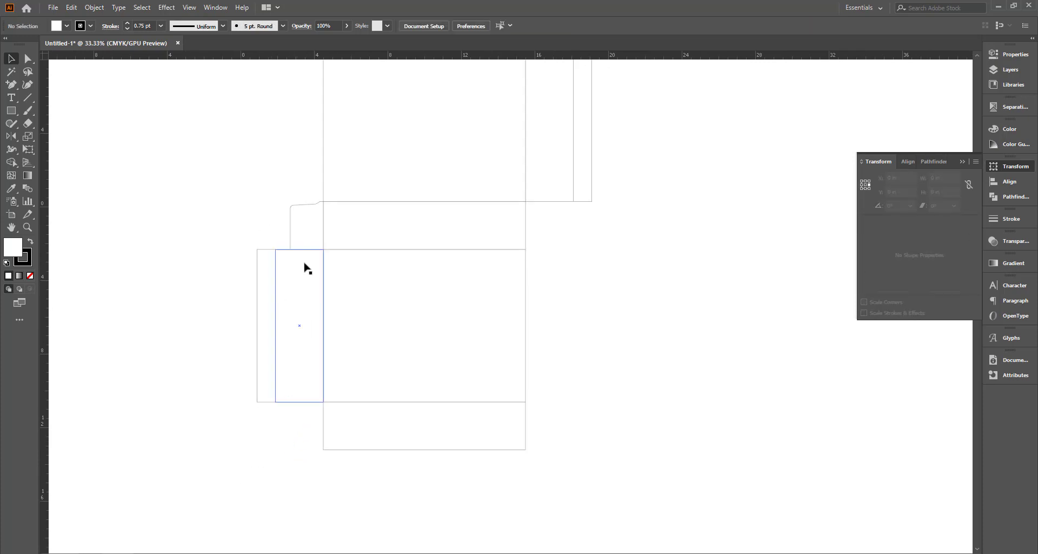
{"action": "left_click_drag", "start_coordinate": [319, 226], "coordinate": [319, 423]}
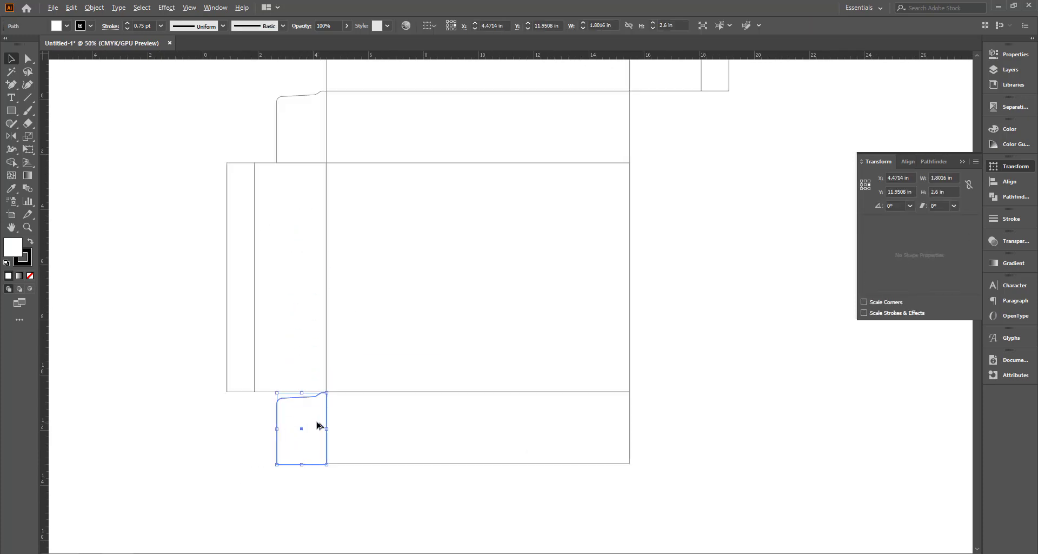
{"action": "scroll", "coordinate": [330, 421], "scroll_direction": "up", "scroll_amount": 5}
{"action": "scroll", "coordinate": [339, 325], "scroll_direction": "up", "scroll_amount": 2}
{"action": "scroll", "coordinate": [339, 258], "scroll_direction": "up", "scroll_amount": 4}
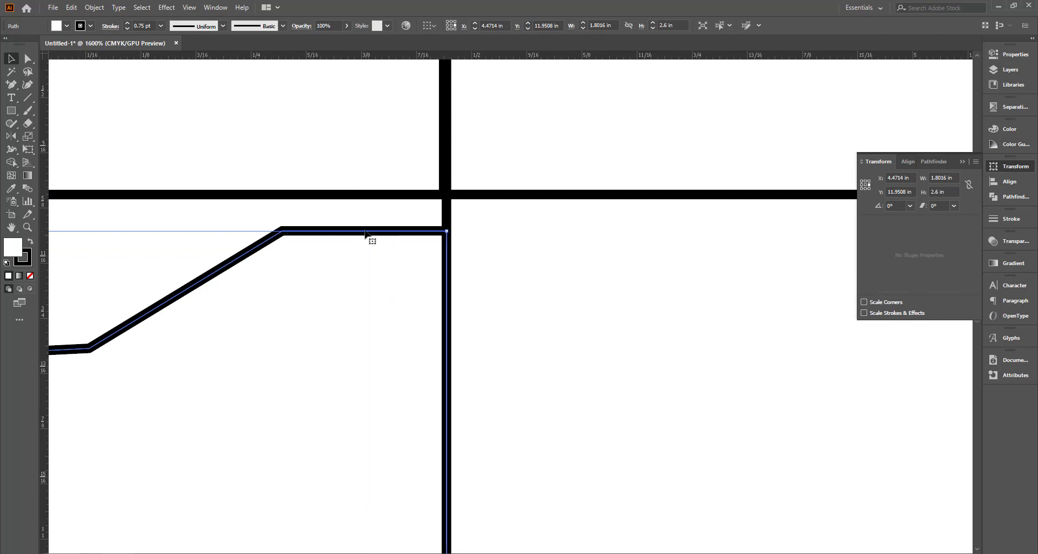
{"action": "left_click_drag", "start_coordinate": [368, 233], "coordinate": [389, 201]}
{"action": "scroll", "coordinate": [392, 214], "scroll_direction": "down", "scroll_amount": 3}
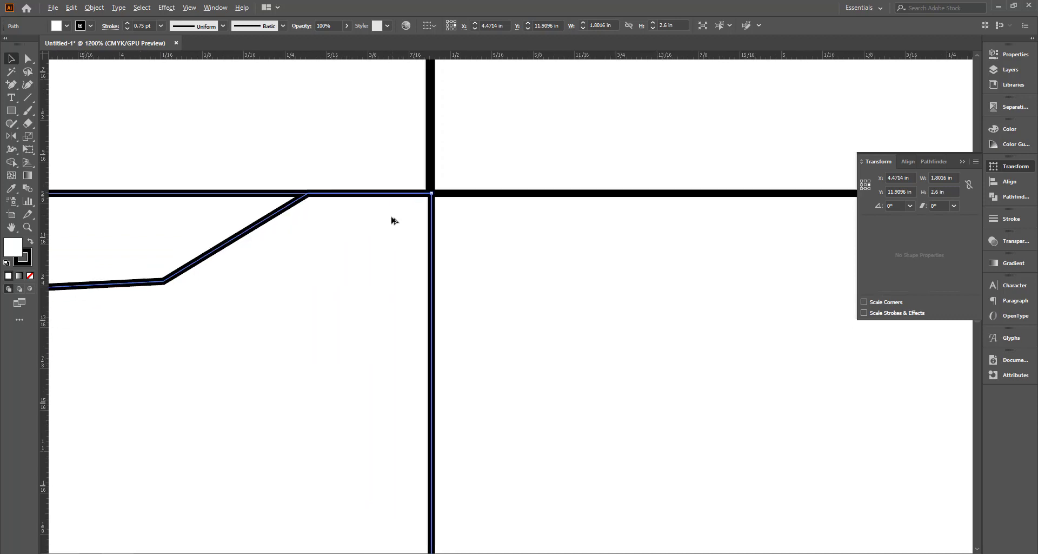
{"action": "scroll", "coordinate": [393, 222], "scroll_direction": "down", "scroll_amount": 3}
{"action": "left_click", "coordinate": [248, 283]}
{"action": "left_click", "coordinate": [199, 267]}
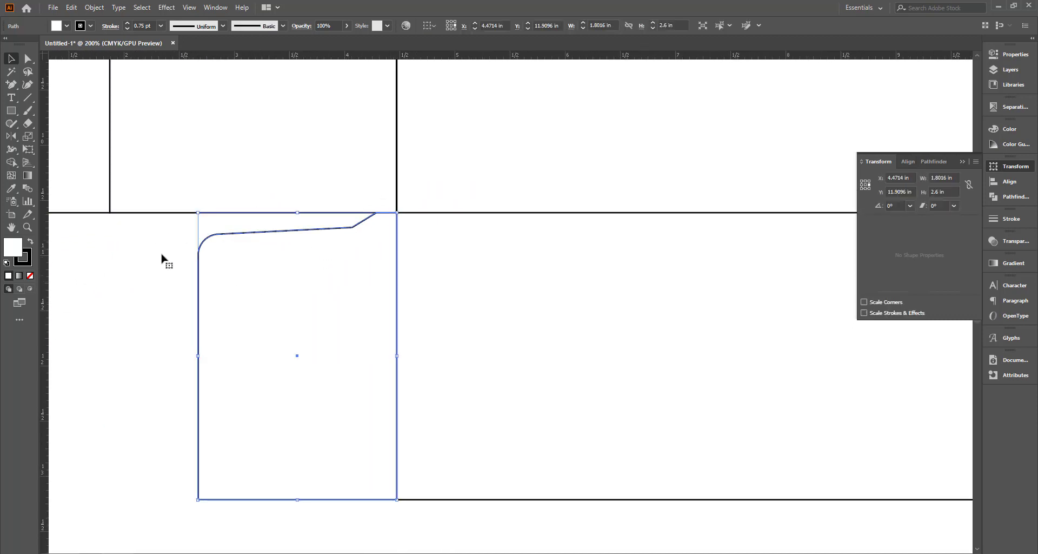
Step: Reflect the bottom flap horizontally so its curved edge faces down
{"action": "double_click", "coordinate": [14, 138]}
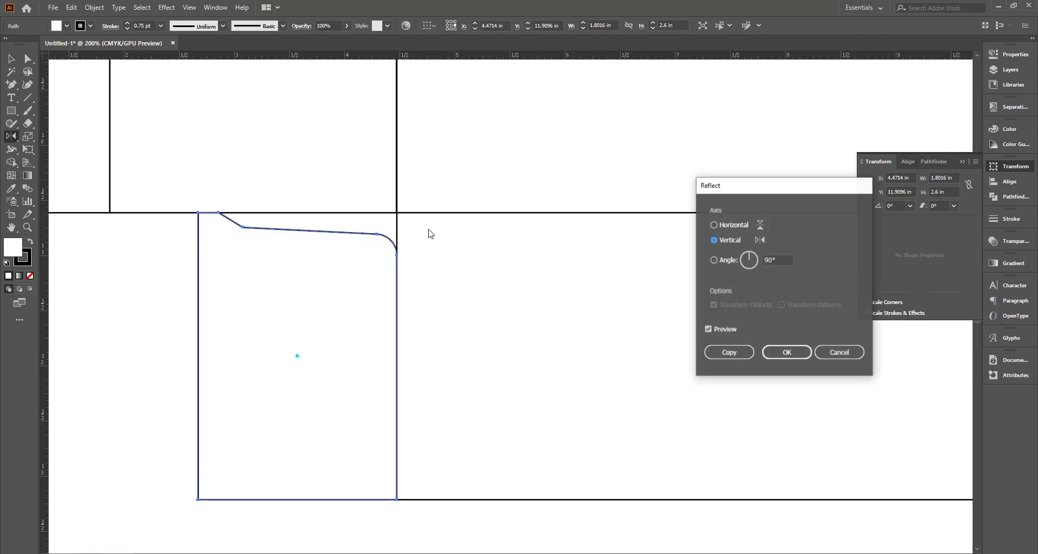
{"action": "left_click", "coordinate": [713, 225]}
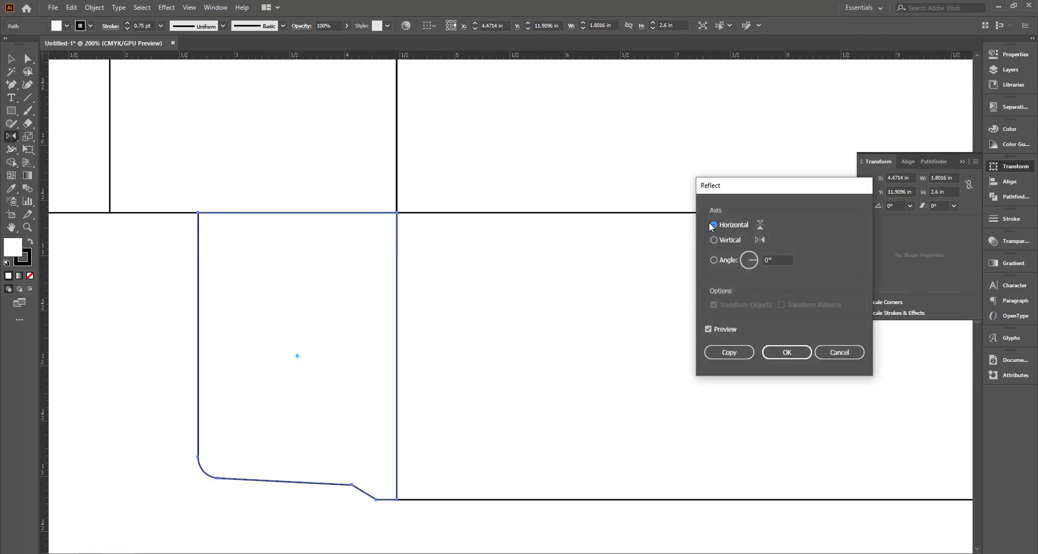
{"action": "left_click", "coordinate": [787, 352]}
{"action": "scroll", "coordinate": [465, 449], "scroll_direction": "down", "scroll_amount": 2}
{"action": "scroll", "coordinate": [436, 440], "scroll_direction": "down", "scroll_amount": 2}
{"action": "scroll", "coordinate": [505, 320], "scroll_direction": "down", "scroll_amount": 1}
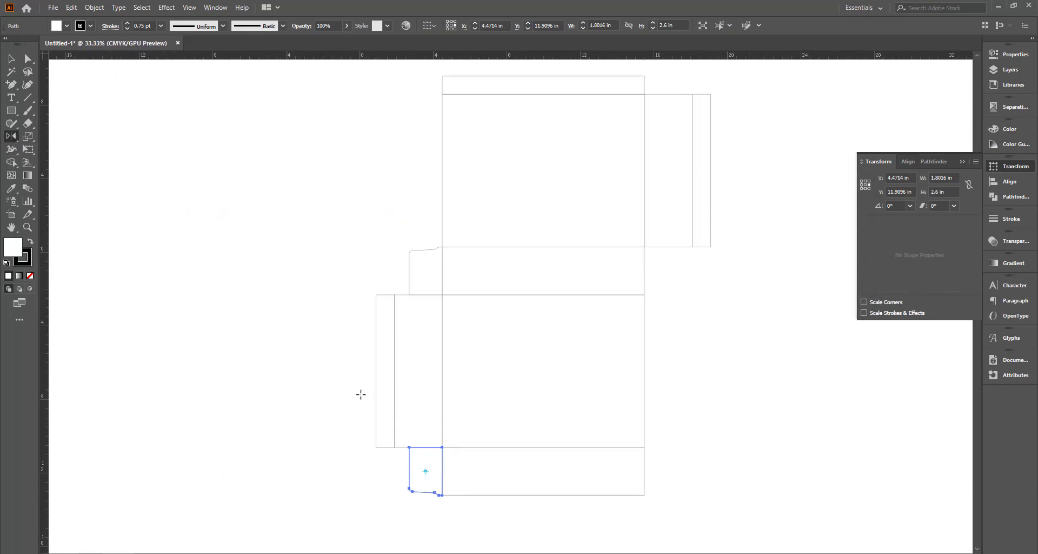
{"action": "scroll", "coordinate": [360, 394], "scroll_direction": "up", "scroll_amount": 1}
Step: Copy both left flaps to the box's right side and rotate them 180°
{"action": "left_click", "coordinate": [227, 236]}
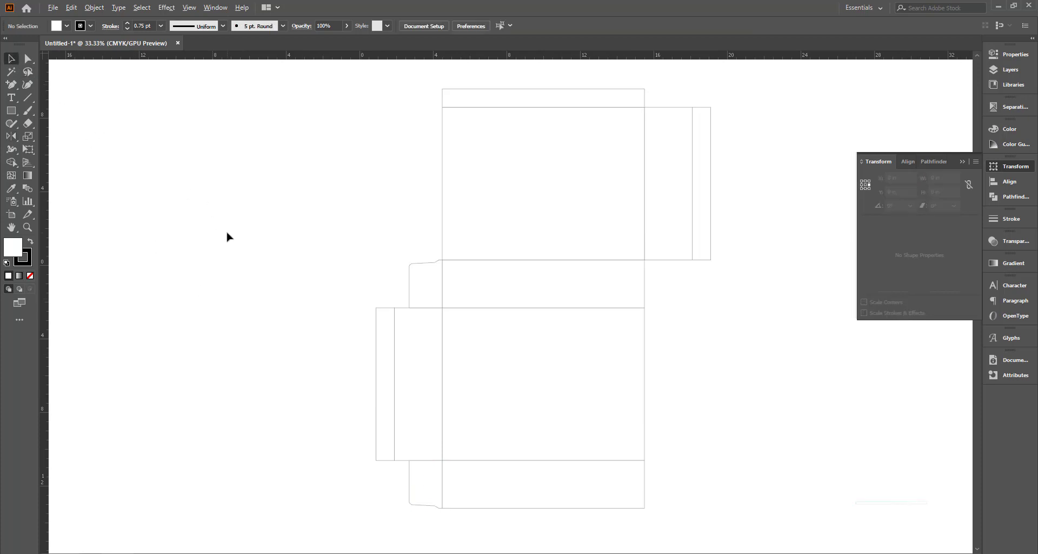
{"action": "left_click", "coordinate": [414, 281]}
{"action": "left_click", "coordinate": [424, 494], "text": "shift"}
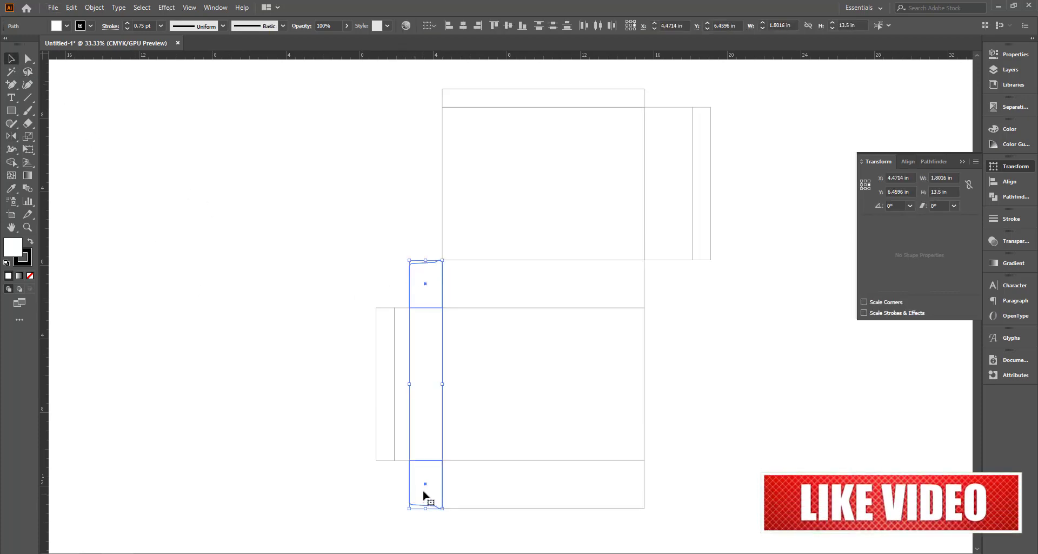
{"action": "mouse_move", "coordinate": [424, 495]}
{"action": "left_mouse_down"}
{"action": "mouse_move", "coordinate": [597, 472]}
{"action": "mouse_move", "coordinate": [660, 498]}
{"action": "left_mouse_up"}
{"action": "scroll", "coordinate": [654, 259], "scroll_direction": "up", "scroll_amount": 5}
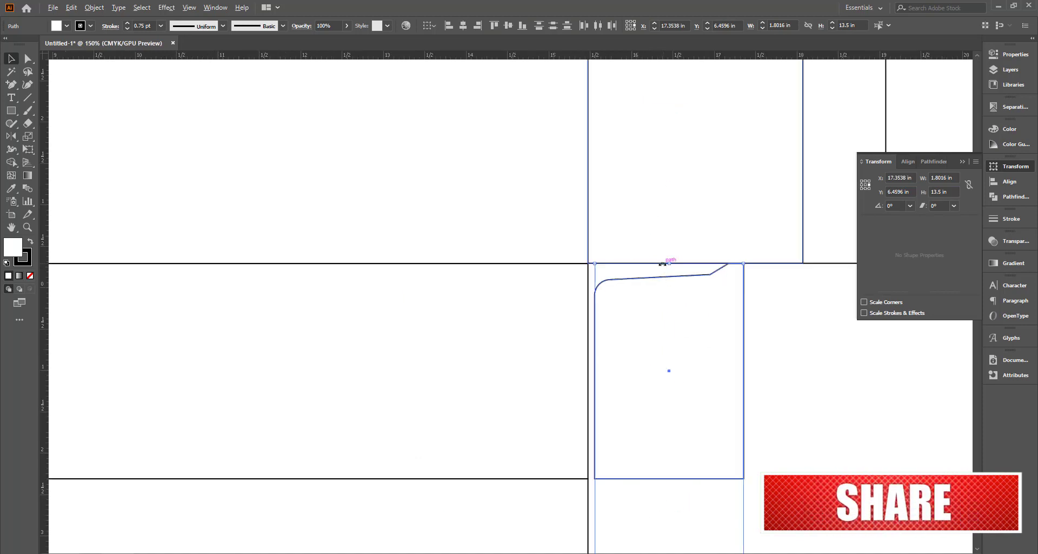
{"action": "scroll", "coordinate": [665, 333], "scroll_direction": "up", "scroll_amount": 2}
{"action": "left_click_drag", "start_coordinate": [666, 332], "coordinate": [652, 335]}
{"action": "scroll", "coordinate": [488, 209], "scroll_direction": "down", "scroll_amount": 7}
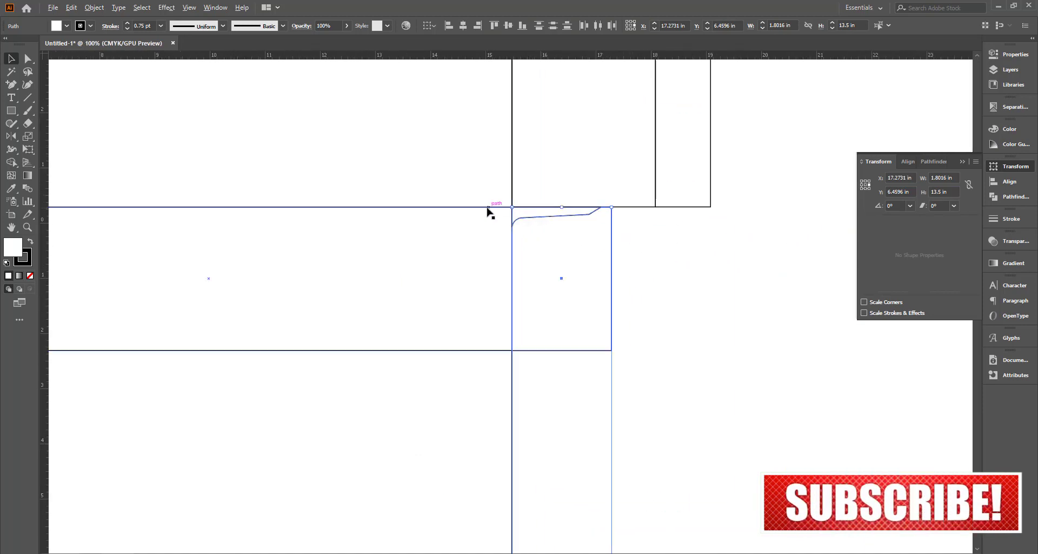
{"action": "left_click_drag", "start_coordinate": [529, 203], "coordinate": [538, 422]}
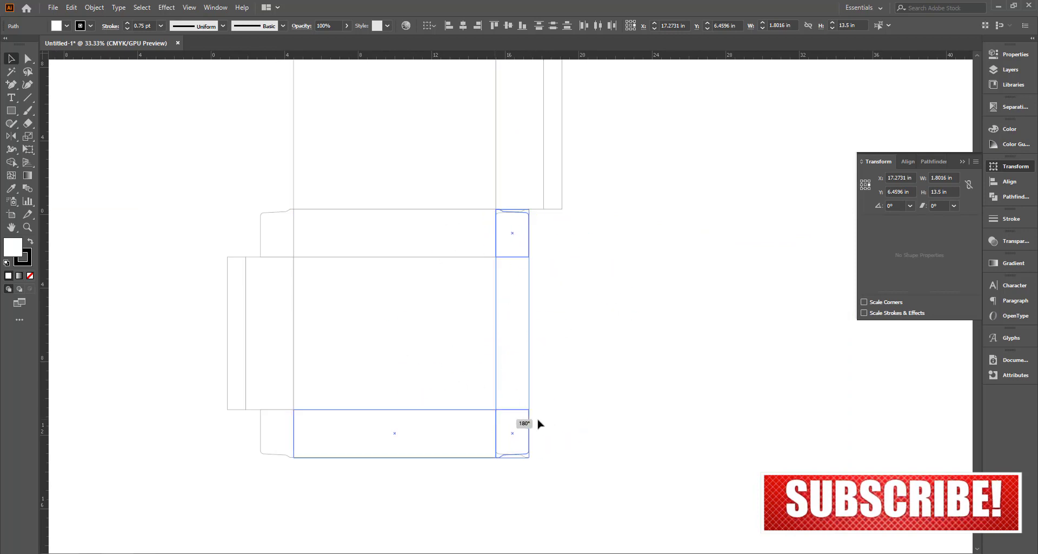
{"action": "left_click", "coordinate": [581, 422]}
{"action": "left_click_drag", "start_coordinate": [590, 397], "coordinate": [620, 414]}
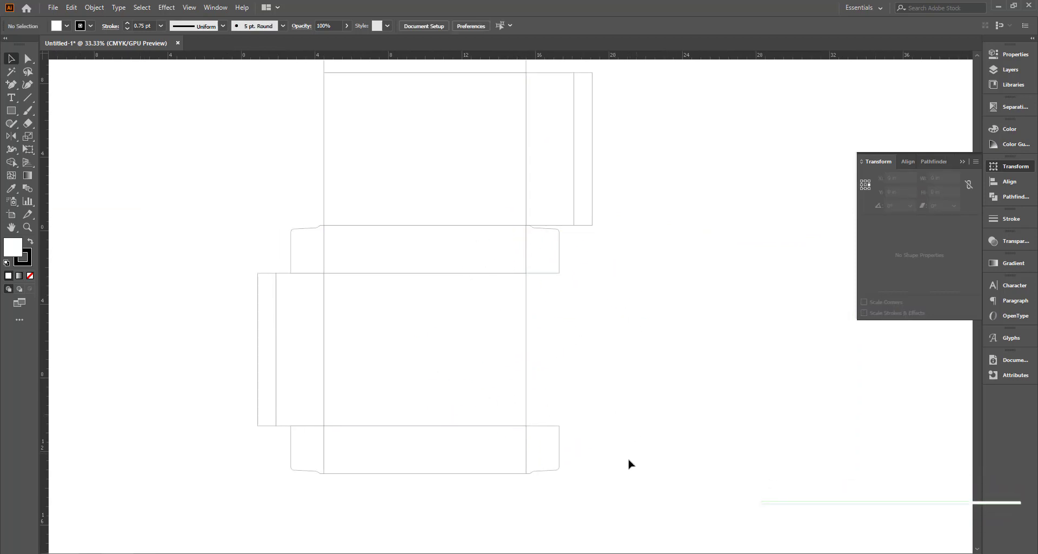
Step: Reflect the top-right and bottom-right flaps so each faces outward
{"action": "left_click", "coordinate": [562, 266]}
{"action": "scroll", "coordinate": [535, 254], "scroll_direction": "up", "scroll_amount": 1}
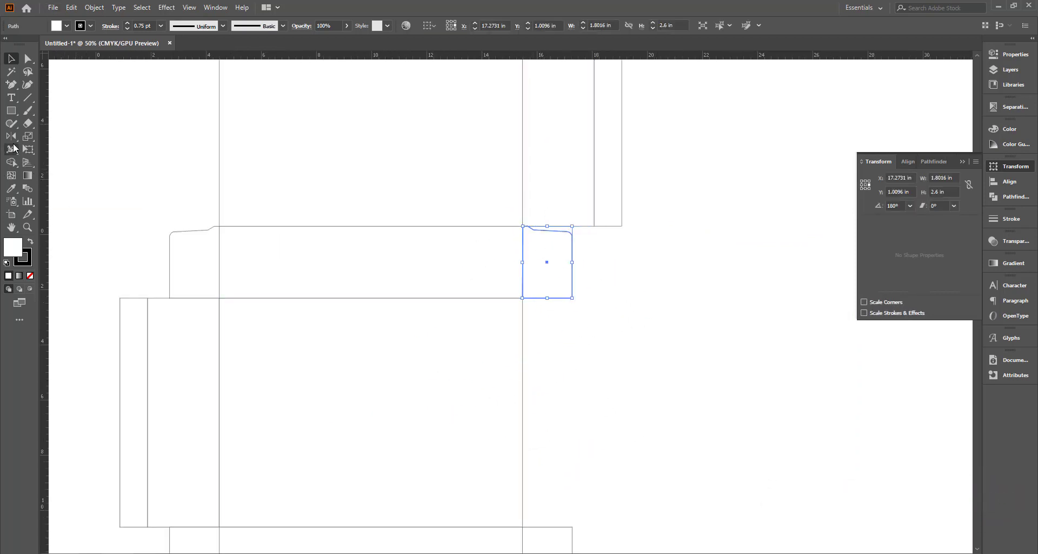
{"action": "key", "text": "Return"}
{"action": "left_click", "coordinate": [786, 357]}
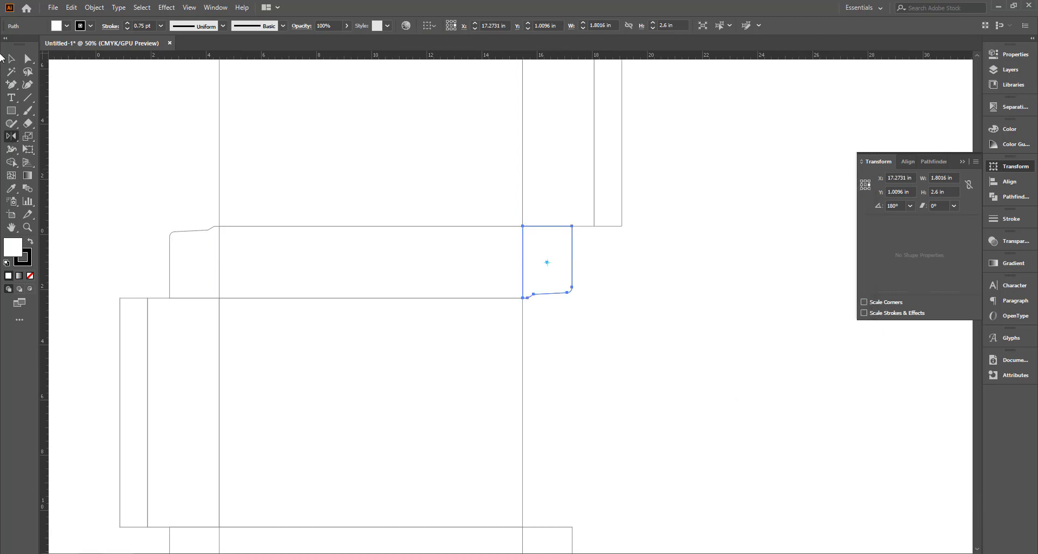
{"action": "left_click", "coordinate": [646, 356]}
{"action": "scroll", "coordinate": [622, 355], "scroll_direction": "down", "scroll_amount": 3}
{"action": "scroll", "coordinate": [590, 357], "scroll_direction": "down", "scroll_amount": 3}
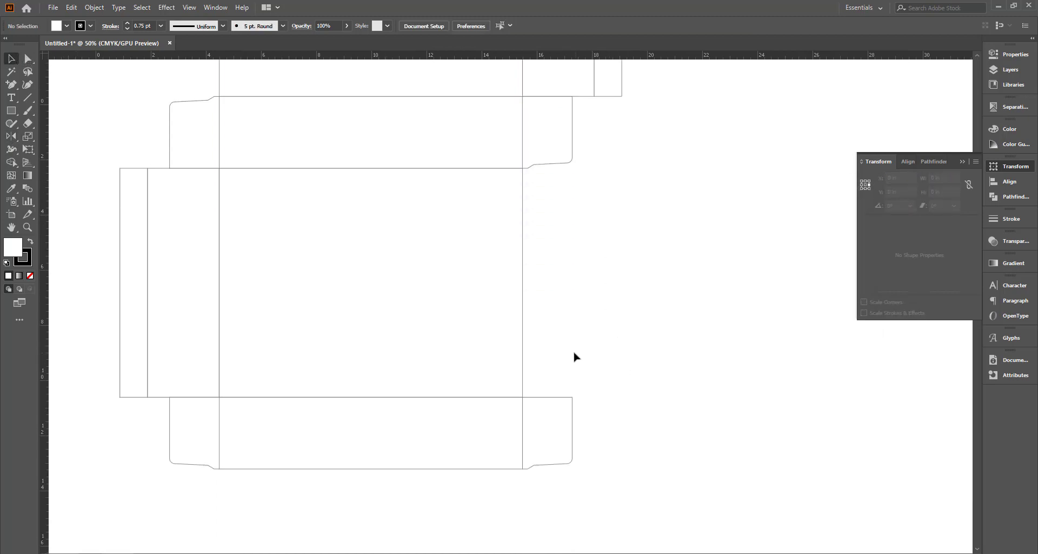
{"action": "left_click_drag", "start_coordinate": [560, 419], "coordinate": [560, 417]}
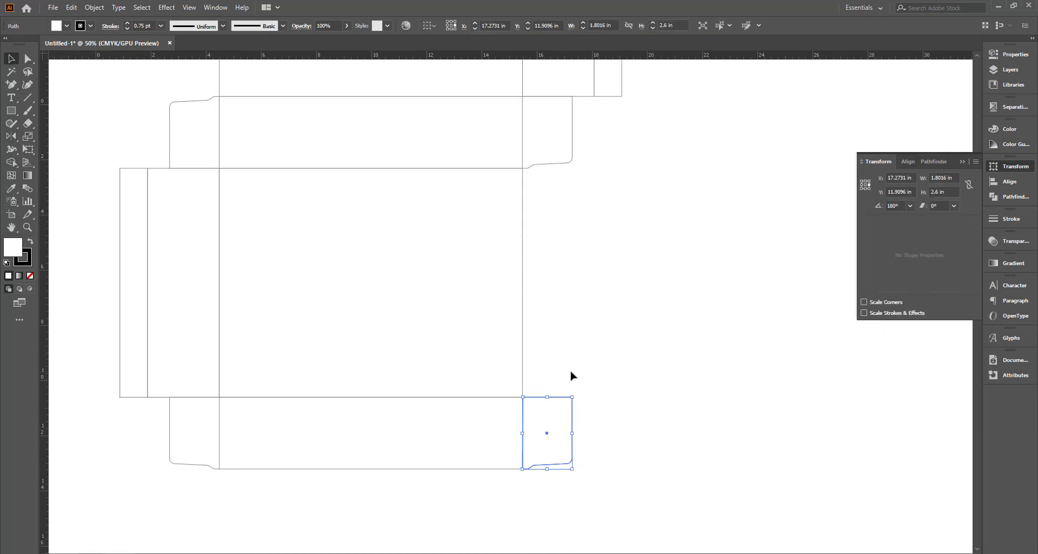
{"action": "double_click", "coordinate": [15, 139]}
{"action": "left_click", "coordinate": [790, 352]}
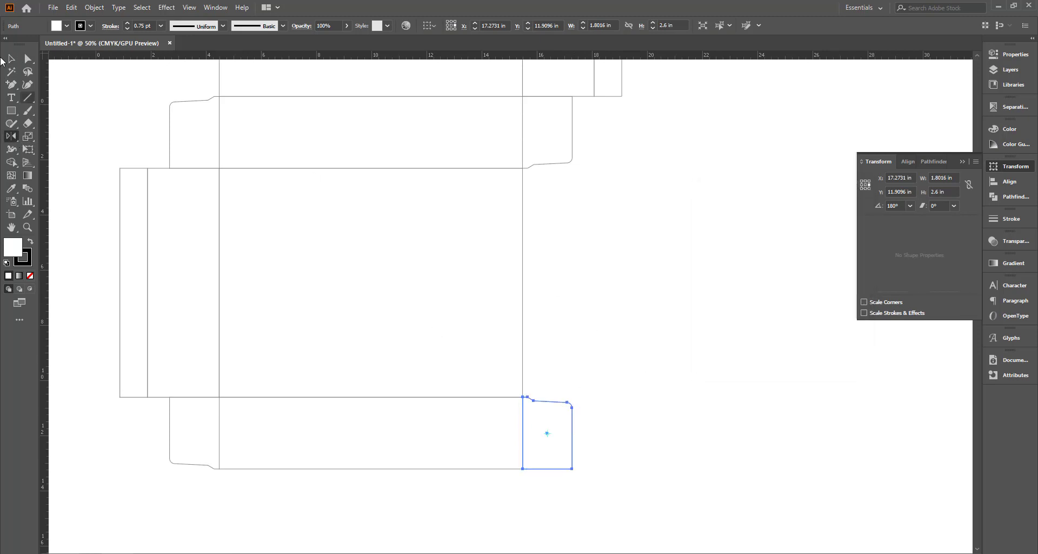
{"action": "left_click", "coordinate": [562, 377]}
{"action": "scroll", "coordinate": [562, 376], "scroll_direction": "down", "scroll_amount": 1}
Step: Review the finished dieline by selecting all its paths, then deselect them
{"action": "scroll", "coordinate": [584, 383], "scroll_direction": "up", "scroll_amount": 2}
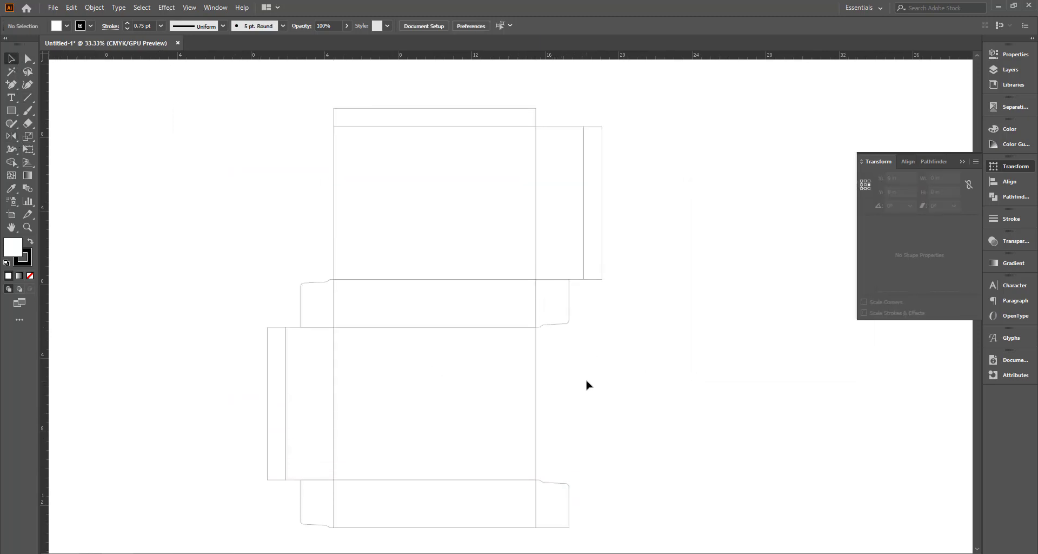
{"action": "scroll", "coordinate": [586, 382], "scroll_direction": "down", "scroll_amount": 1}
{"action": "scroll", "coordinate": [649, 417], "scroll_direction": "down", "scroll_amount": 1}
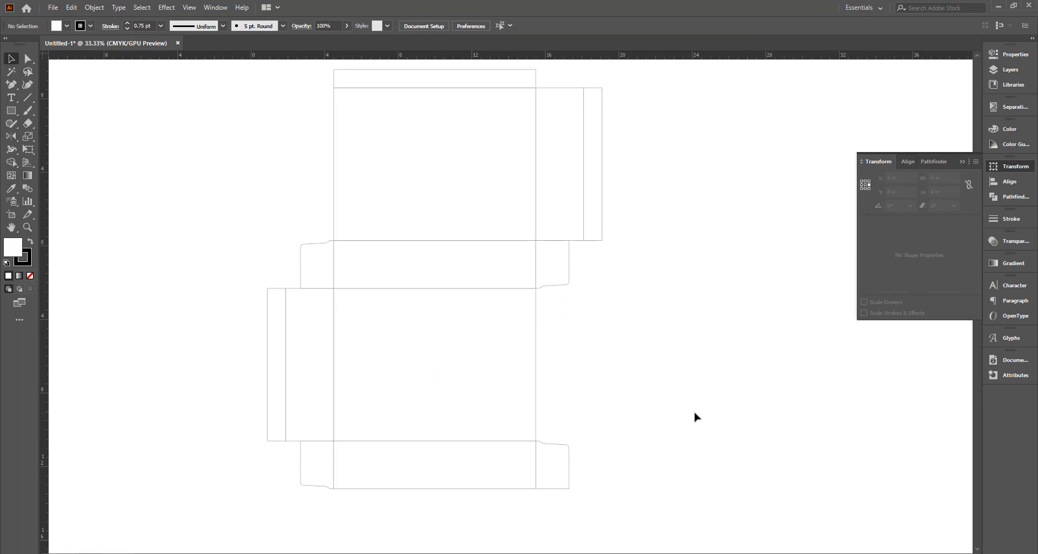
{"action": "scroll", "coordinate": [676, 394], "scroll_direction": "up", "scroll_amount": 1}
{"action": "scroll", "coordinate": [676, 395], "scroll_direction": "left", "scroll_amount": 1}
{"action": "scroll", "coordinate": [649, 377], "scroll_direction": "up", "scroll_amount": 1}
{"action": "scroll", "coordinate": [641, 386], "scroll_direction": "down", "scroll_amount": 1}
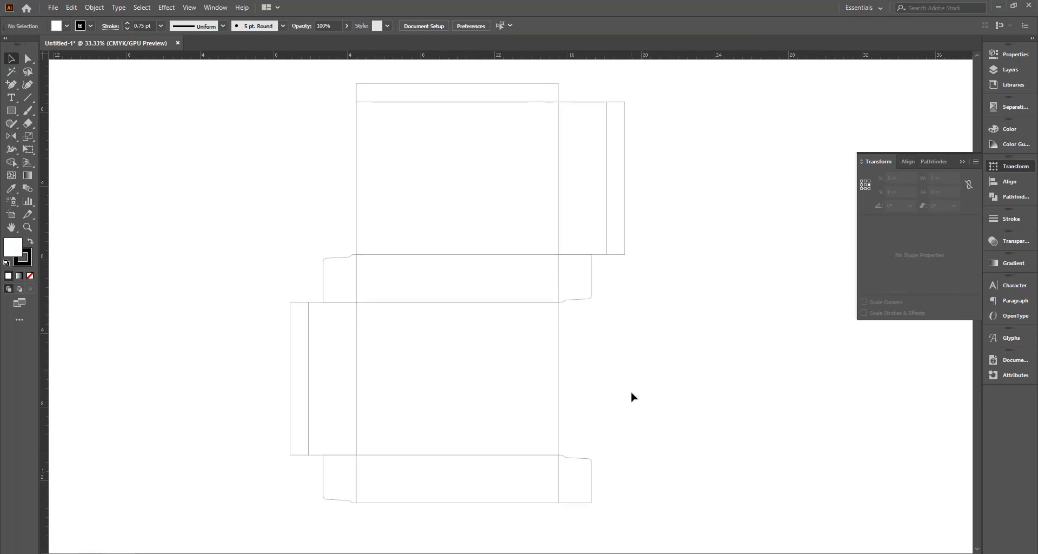
{"action": "scroll", "coordinate": [247, 162], "scroll_direction": "down", "scroll_amount": 1}
{"action": "left_click_drag", "start_coordinate": [209, 90], "coordinate": [724, 481]}
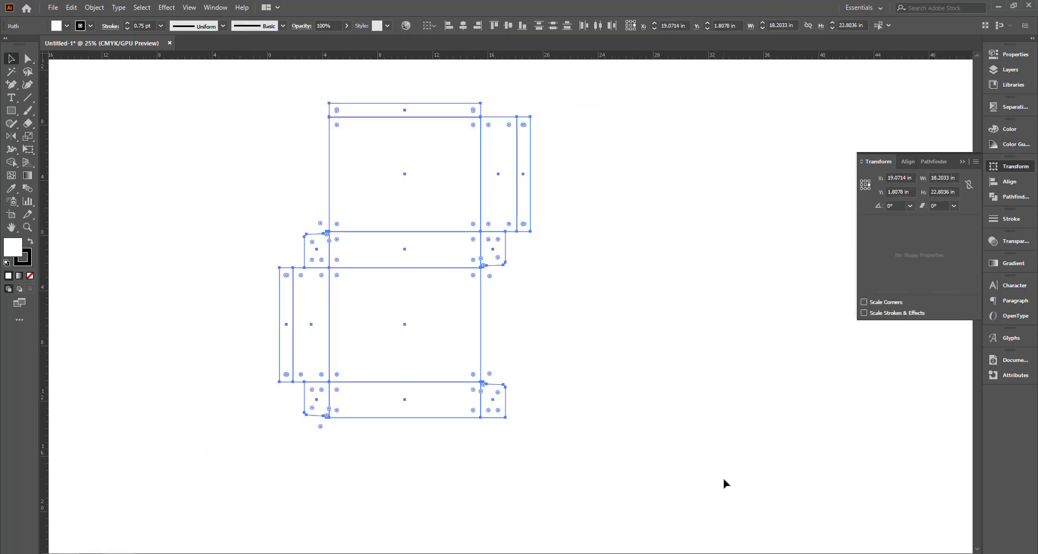
{"action": "left_click", "coordinate": [246, 352]}
Step: Show the Pen and anchor-point tool flyout in the toolbar
{"action": "scroll", "coordinate": [456, 366], "scroll_direction": "up", "scroll_amount": 1}
{"action": "scroll", "coordinate": [480, 396], "scroll_direction": "up", "scroll_amount": 1}
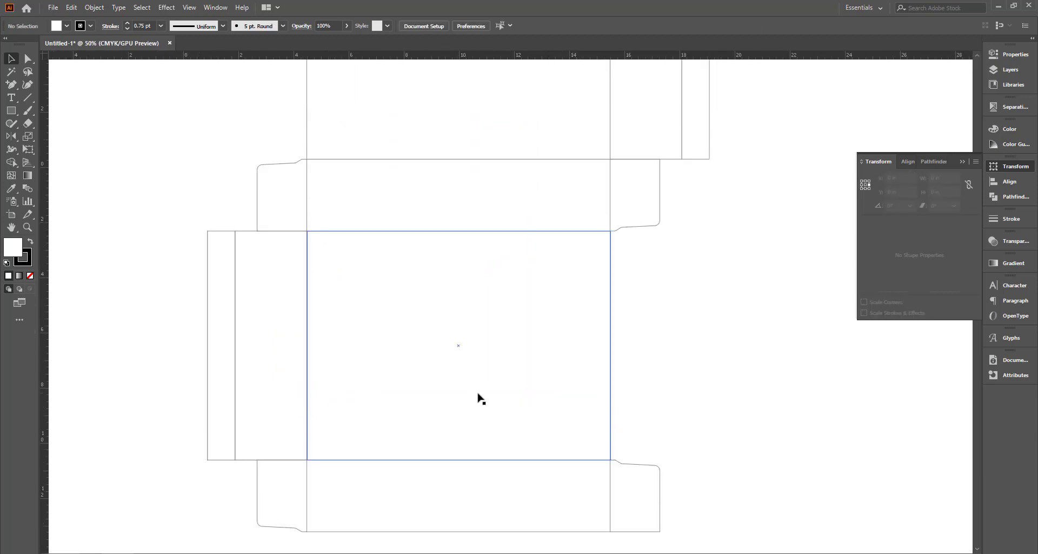
{"action": "scroll", "coordinate": [378, 321], "scroll_direction": "up", "scroll_amount": 1}
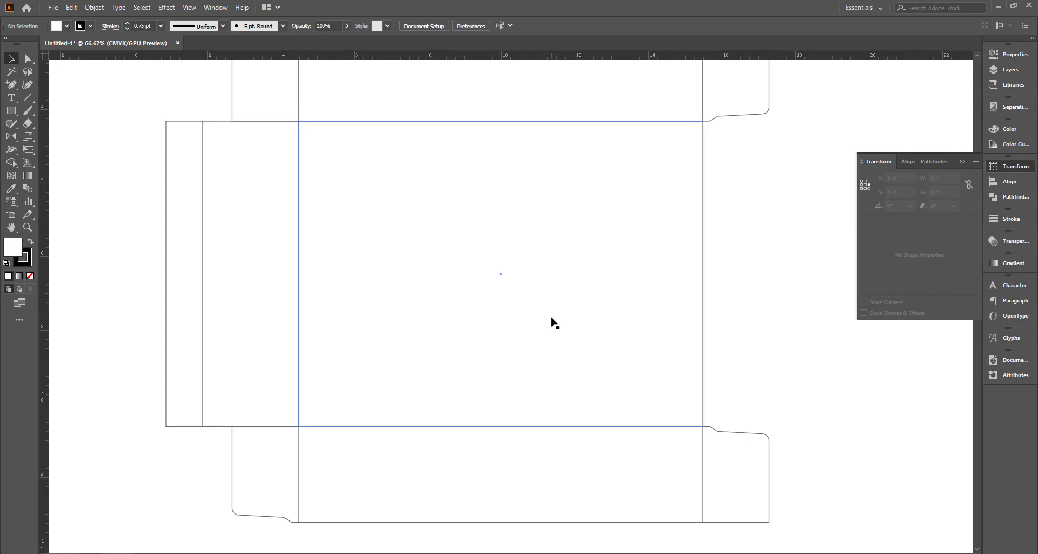
{"action": "scroll", "coordinate": [551, 322], "scroll_direction": "up", "scroll_amount": 1}
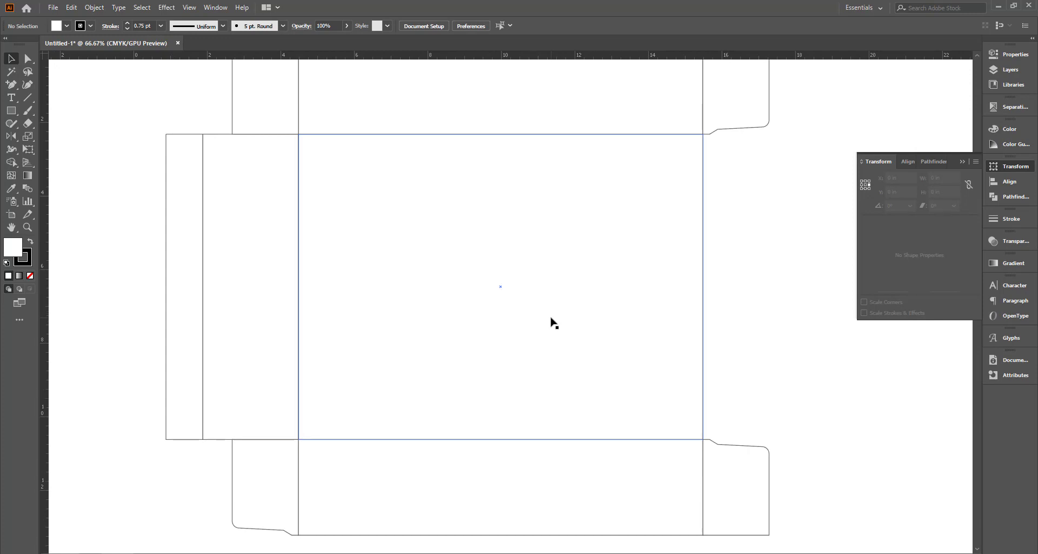
{"action": "left_click", "coordinate": [12, 85]}
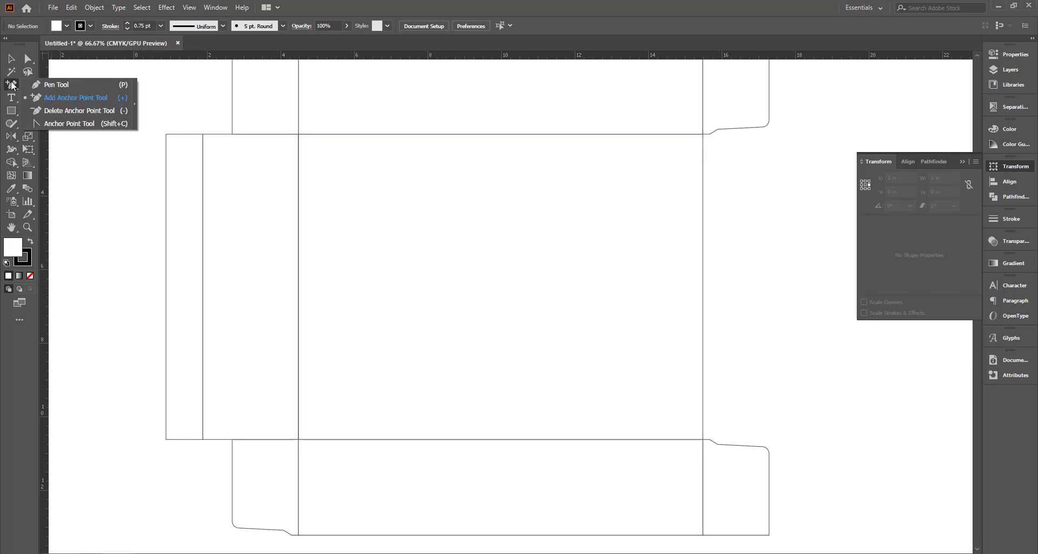
Step: Draw a closed Pen shape up the panel's left edge, its right side curving down to the bottom edge
{"action": "left_click", "coordinate": [54, 85]}
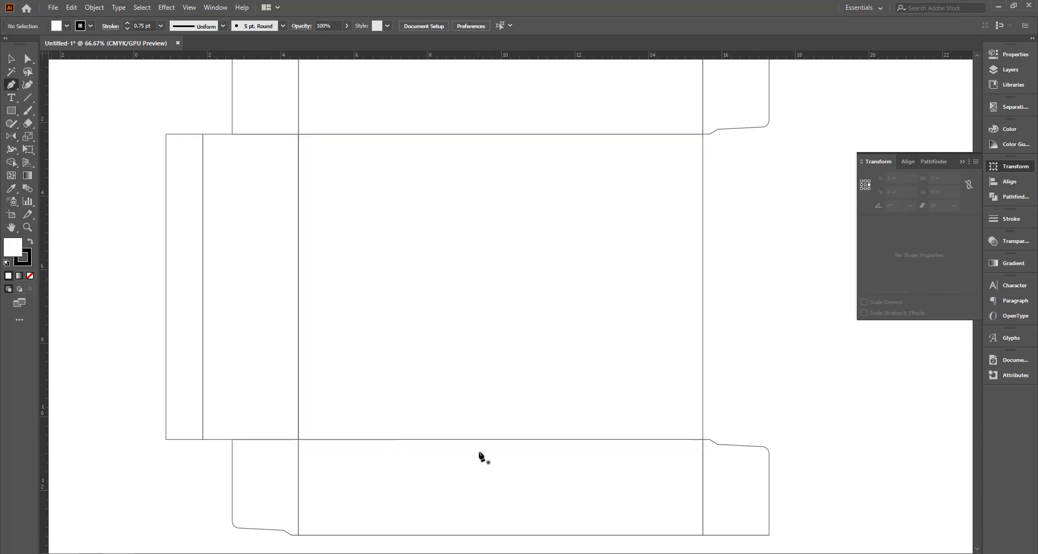
{"action": "left_click", "coordinate": [298, 439]}
{"action": "left_click", "coordinate": [298, 134]}
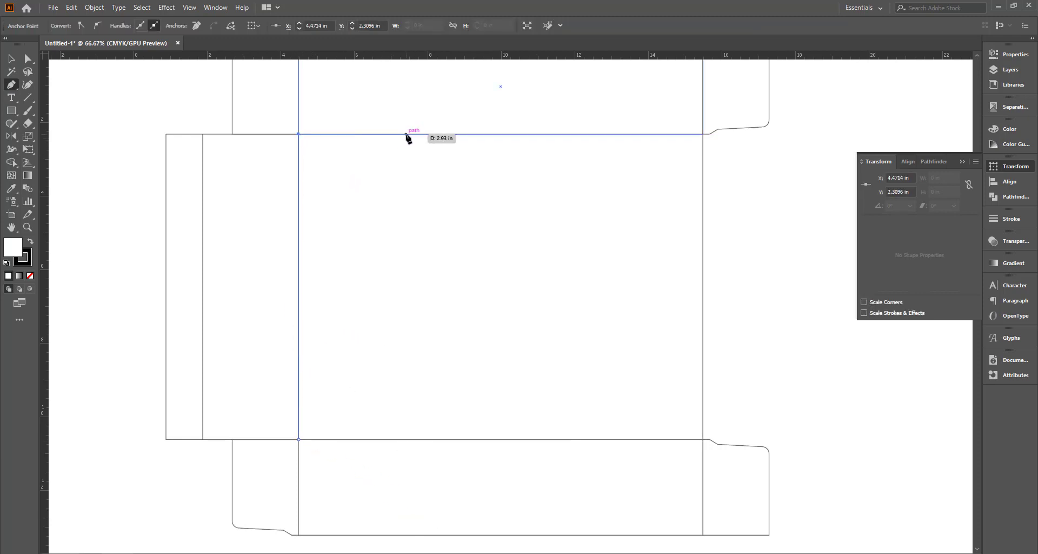
{"action": "left_click_drag", "start_coordinate": [394, 157], "coordinate": [394, 156]}
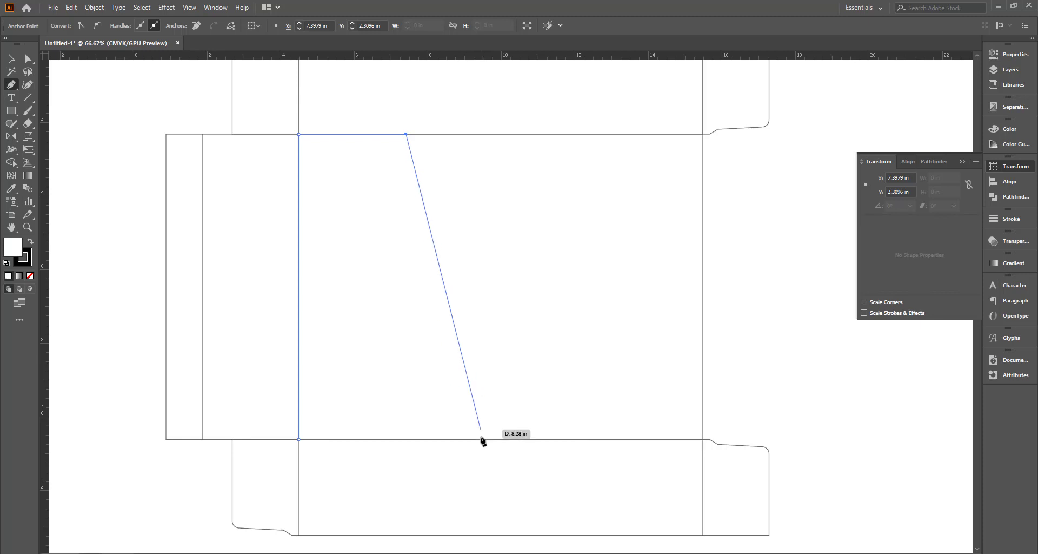
{"action": "mouse_move", "coordinate": [491, 438]}
{"action": "left_mouse_down"}
{"action": "mouse_move", "coordinate": [599, 456]}
{"action": "mouse_move", "coordinate": [649, 543]}
{"action": "left_mouse_up"}
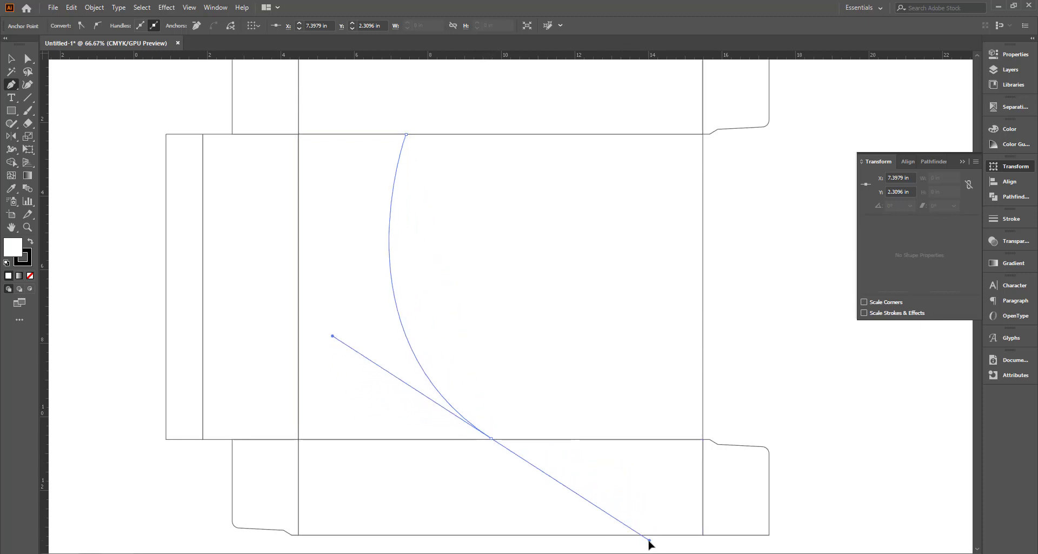
{"action": "left_click_drag", "start_coordinate": [336, 298], "coordinate": [326, 253]}
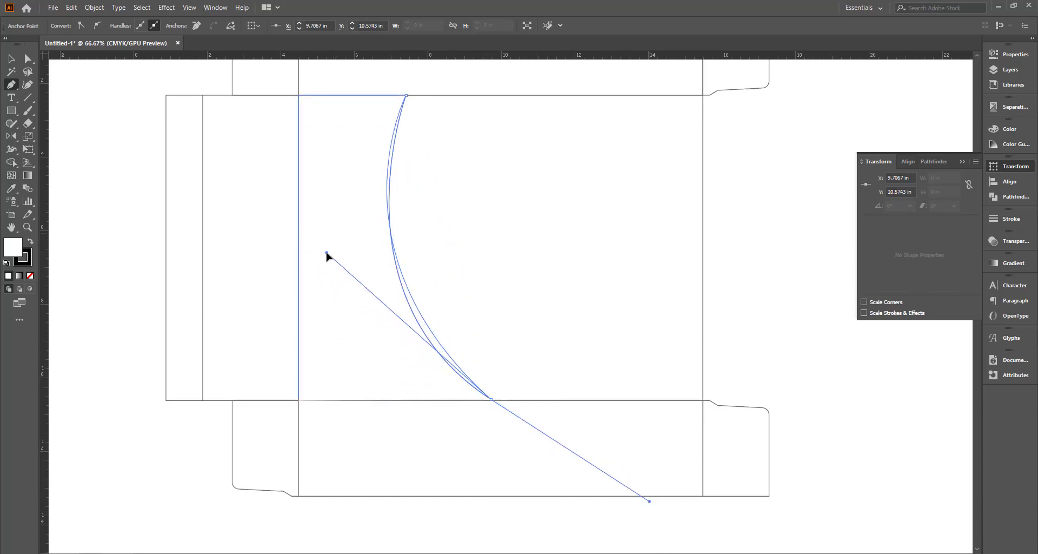
{"action": "scroll", "coordinate": [518, 456], "scroll_direction": "up", "scroll_amount": 1}
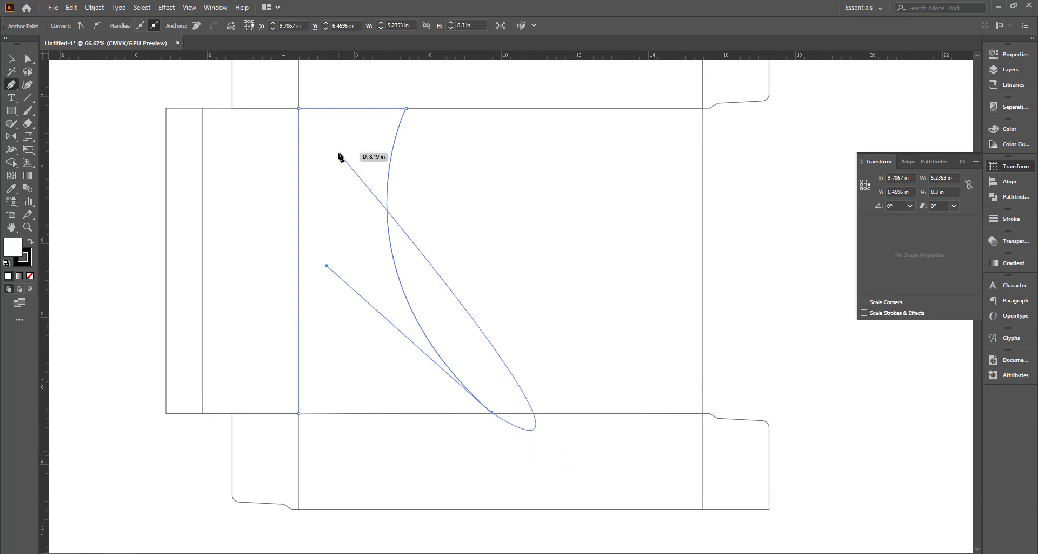
{"action": "left_click_drag", "start_coordinate": [326, 266], "coordinate": [322, 220]}
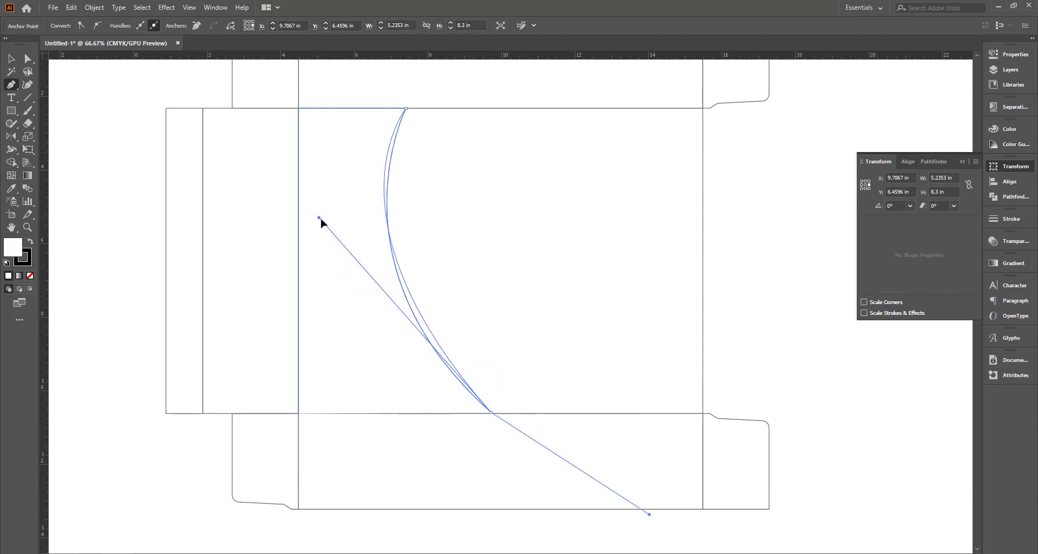
{"action": "left_click", "coordinate": [490, 412]}
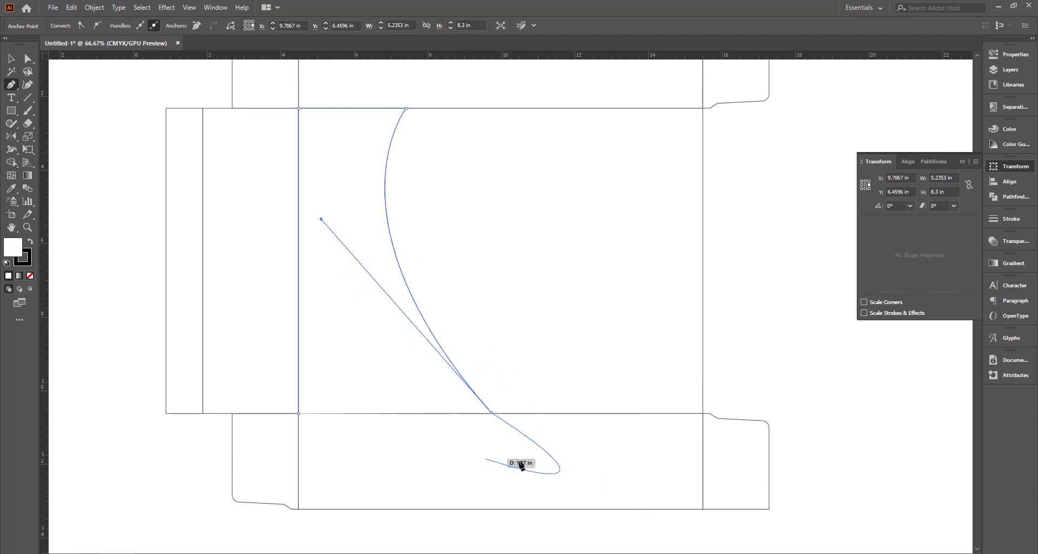
{"action": "left_click", "coordinate": [299, 413]}
Step: Snap the shape's lower corner onto the panel's bottom edge and reshape the arc from its lower point
{"action": "key", "text": "a"}
{"action": "scroll", "coordinate": [482, 311], "scroll_direction": "up", "scroll_amount": 4}
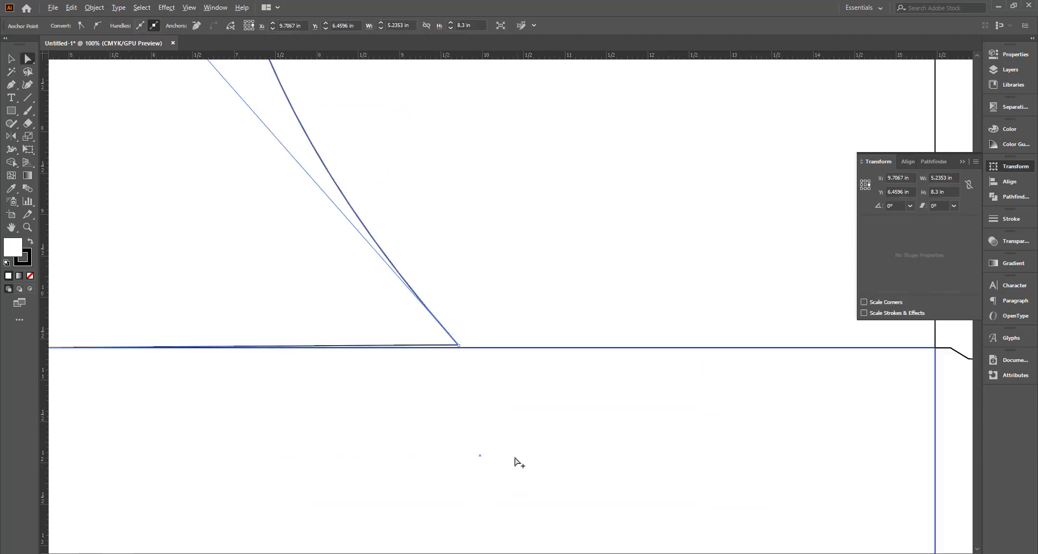
{"action": "scroll", "coordinate": [498, 339], "scroll_direction": "up", "scroll_amount": 2}
{"action": "left_click_drag", "start_coordinate": [529, 326], "coordinate": [531, 338]}
{"action": "key", "text": "ctrl+0"}
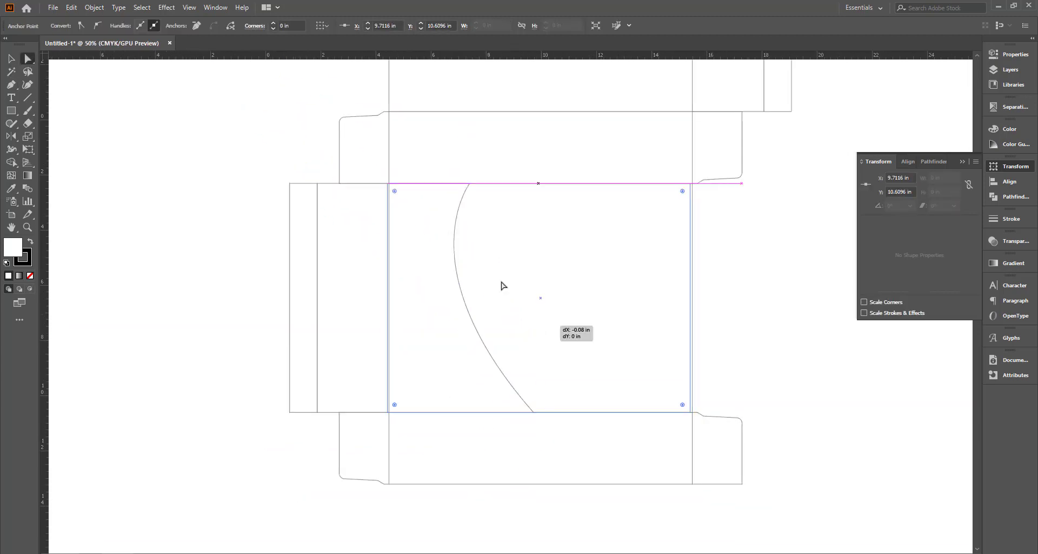
{"action": "left_click", "coordinate": [446, 215]}
{"action": "left_click_drag", "start_coordinate": [533, 412], "coordinate": [554, 412]}
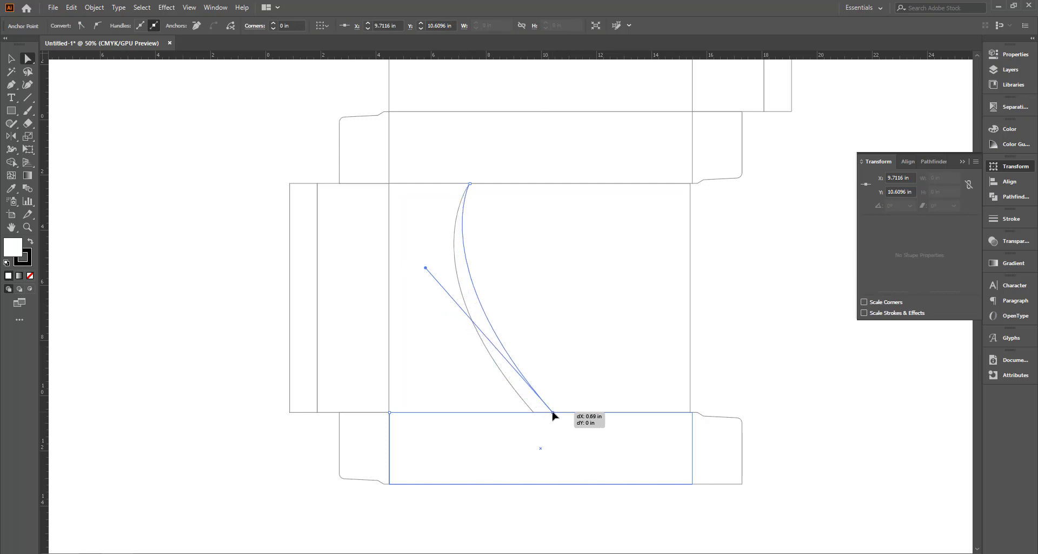
{"action": "left_click_drag", "start_coordinate": [428, 270], "coordinate": [427, 285]}
{"action": "scroll", "coordinate": [458, 173], "scroll_direction": "up", "scroll_amount": 1}
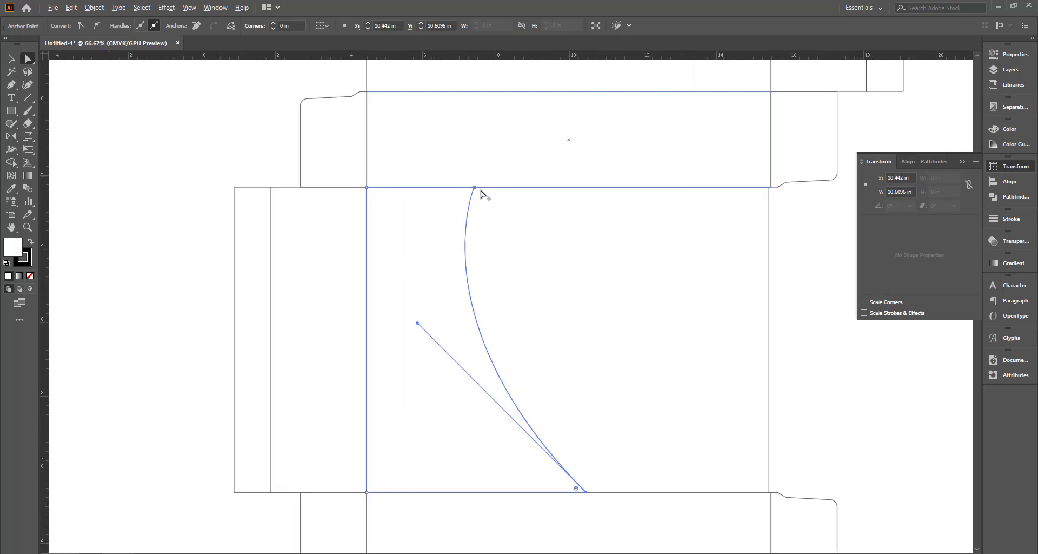
Step: Adjust the arc's handles and slide its top and bottom points along the panel edges
{"action": "left_click", "coordinate": [556, 442]}
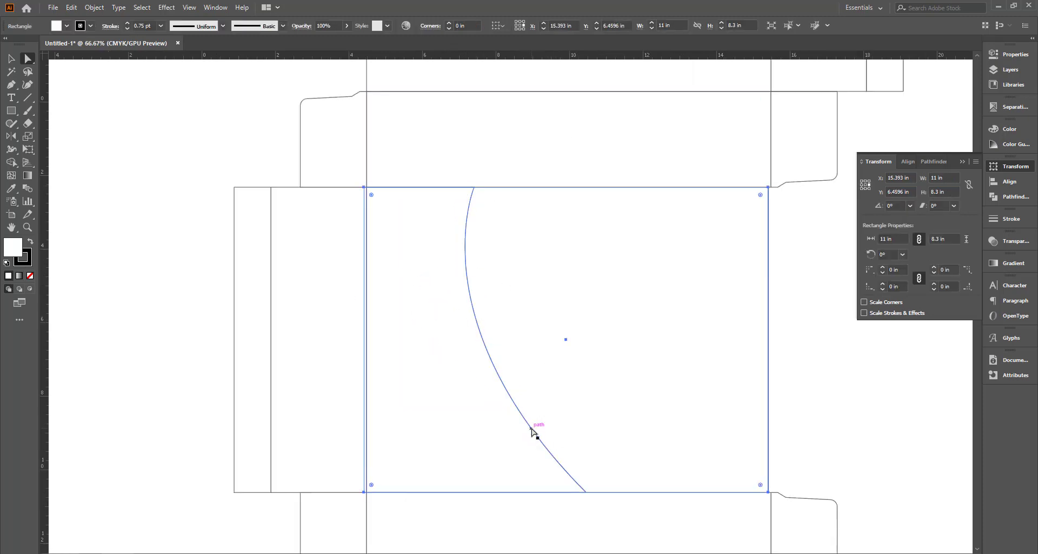
{"action": "left_click", "coordinate": [534, 428]}
{"action": "left_click_drag", "start_coordinate": [417, 323], "coordinate": [414, 370]}
{"action": "left_click_drag", "start_coordinate": [477, 192], "coordinate": [488, 192]}
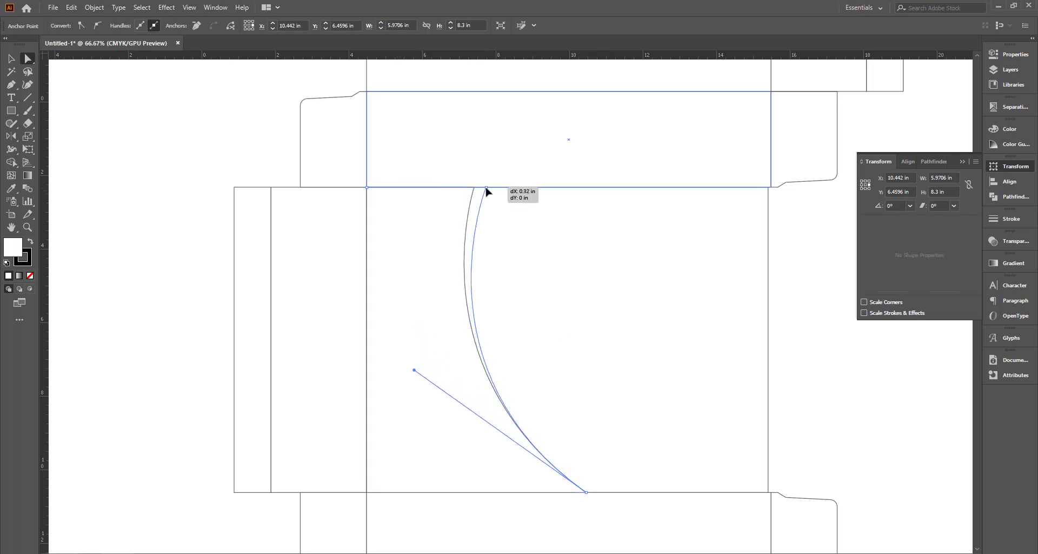
{"action": "left_click_drag", "start_coordinate": [586, 493], "coordinate": [564, 494]}
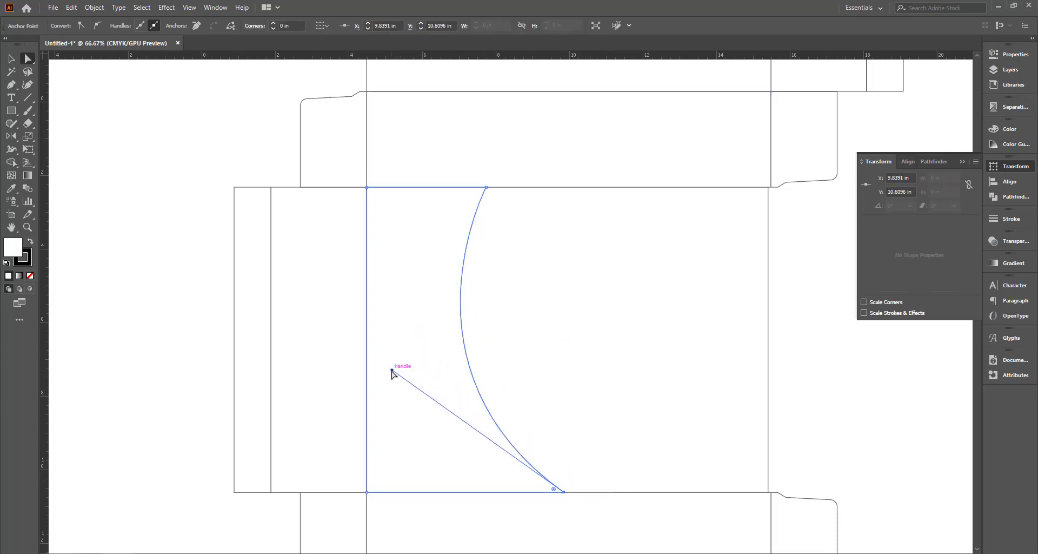
{"action": "left_click_drag", "start_coordinate": [393, 370], "coordinate": [380, 409]}
{"action": "left_click", "coordinate": [658, 433]}
{"action": "scroll", "coordinate": [657, 434], "scroll_direction": "down", "scroll_amount": 1}
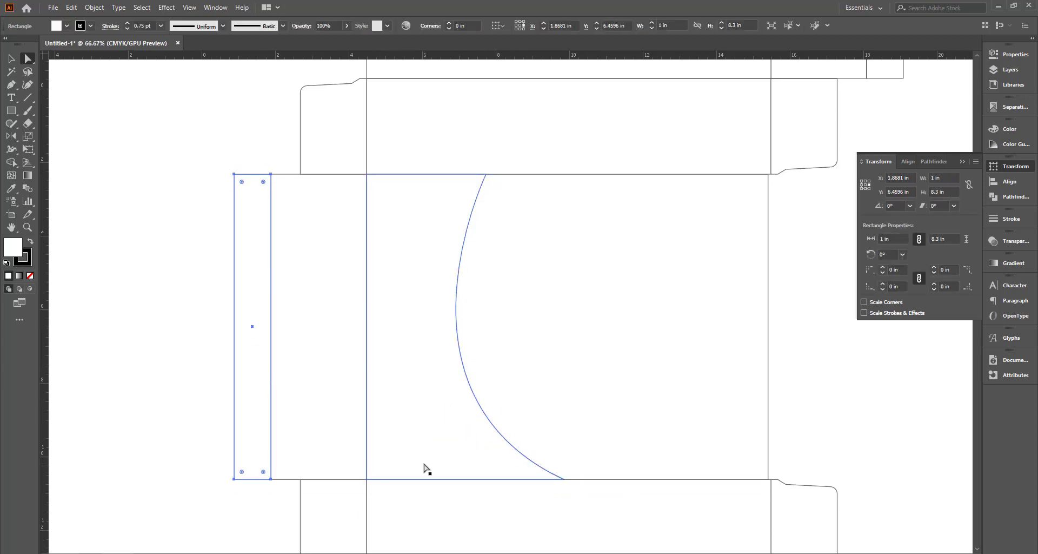
{"action": "left_click", "coordinate": [564, 478]}
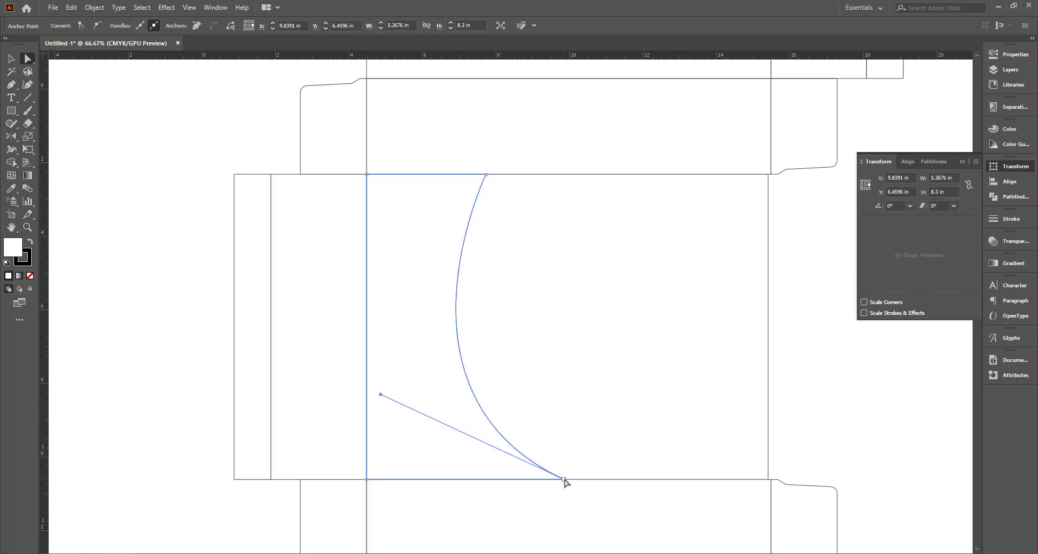
{"action": "left_click_drag", "start_coordinate": [564, 479], "coordinate": [575, 479]}
{"action": "left_click_drag", "start_coordinate": [485, 174], "coordinate": [458, 174]}
Step: Add an anchor point mid-arc and pull it left to round the curve
{"action": "left_click", "coordinate": [201, 301]}
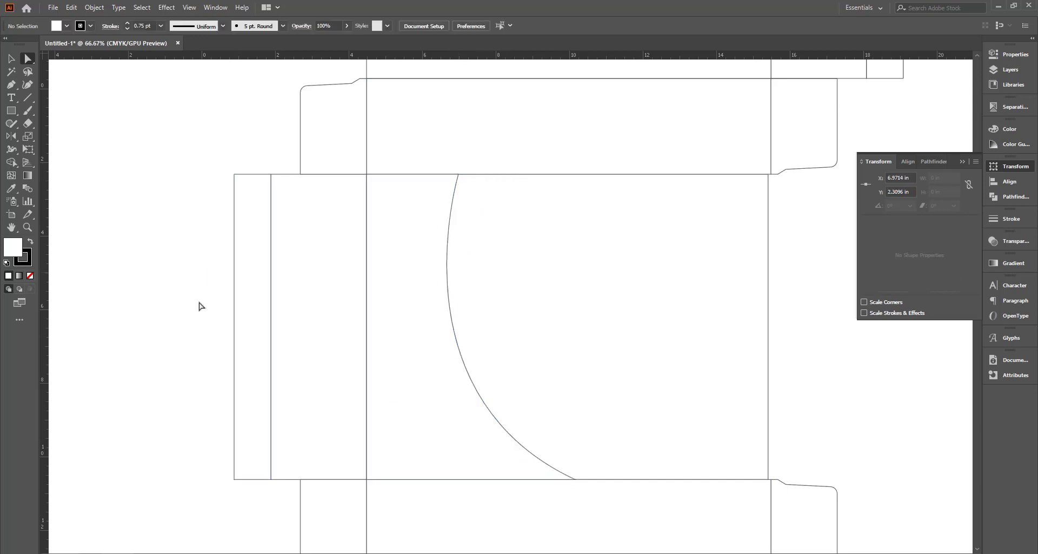
{"action": "left_click", "coordinate": [454, 209]}
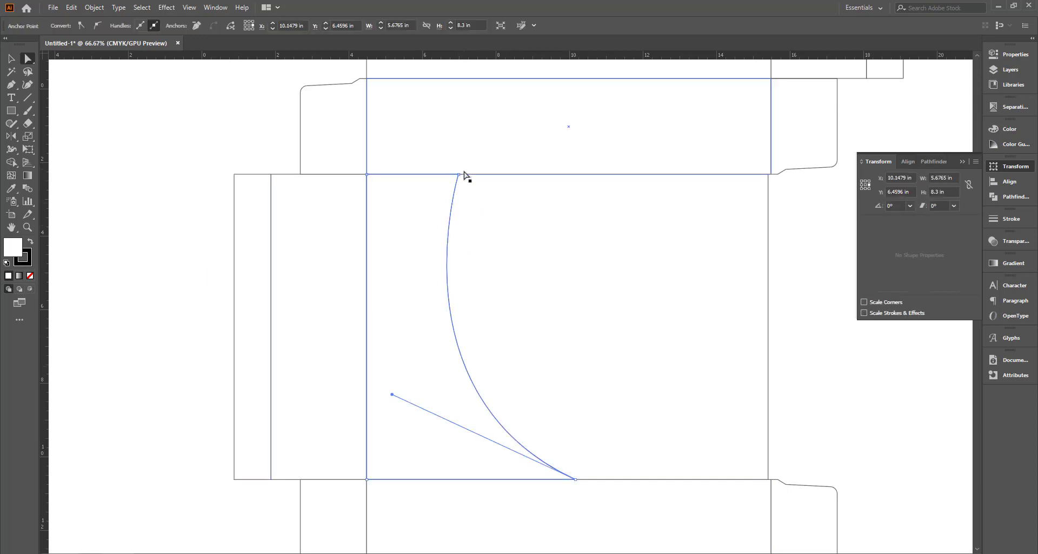
{"action": "left_click", "coordinate": [255, 128]}
{"action": "scroll", "coordinate": [660, 440], "scroll_direction": "down", "scroll_amount": 1}
{"action": "left_click", "coordinate": [456, 248]}
{"action": "scroll", "coordinate": [455, 257], "scroll_direction": "up", "scroll_amount": 1}
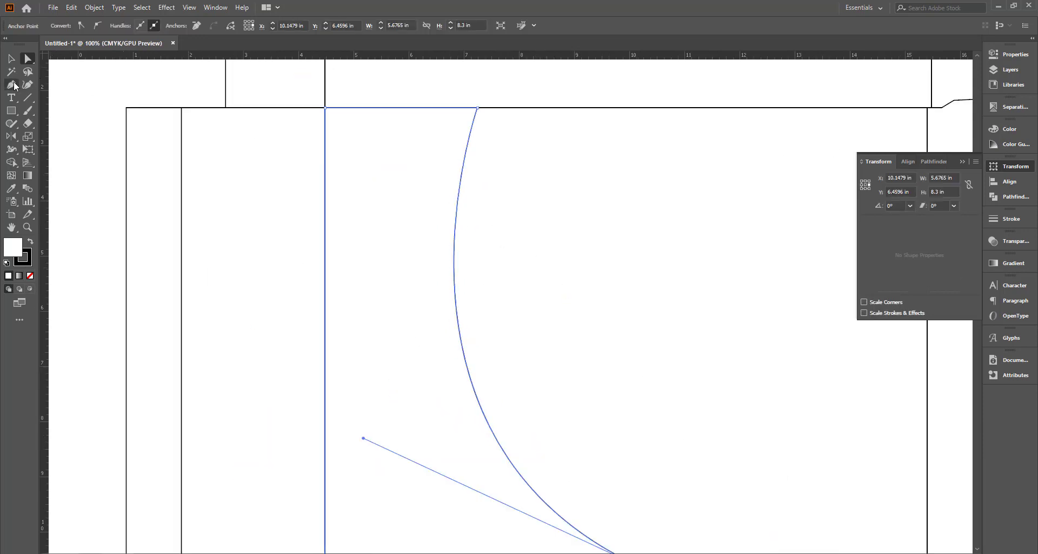
{"action": "left_click_drag", "start_coordinate": [10, 85], "coordinate": [54, 93]}
{"action": "left_click", "coordinate": [455, 288]}
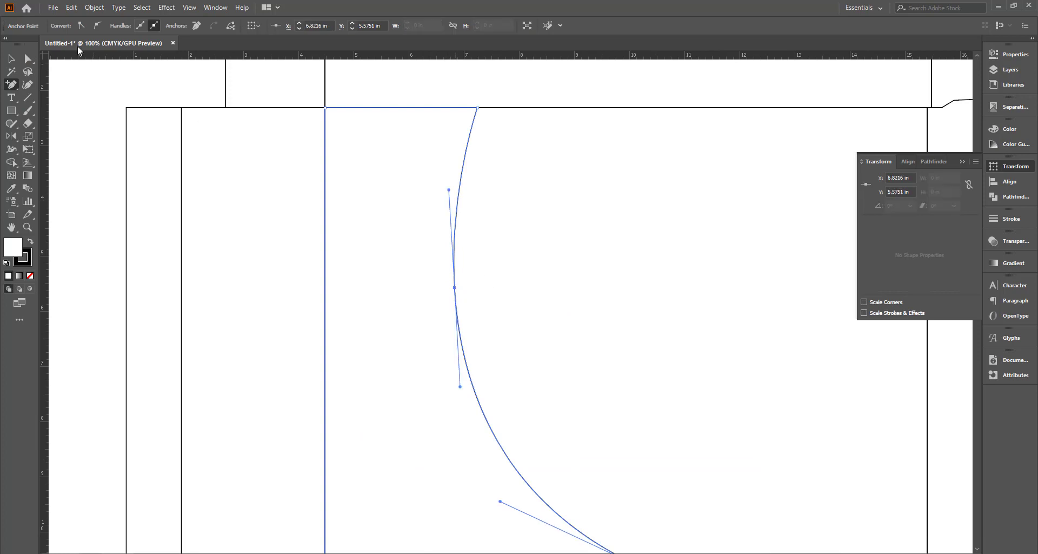
{"action": "key", "text": "a"}
{"action": "left_click_drag", "start_coordinate": [455, 288], "coordinate": [439, 290]}
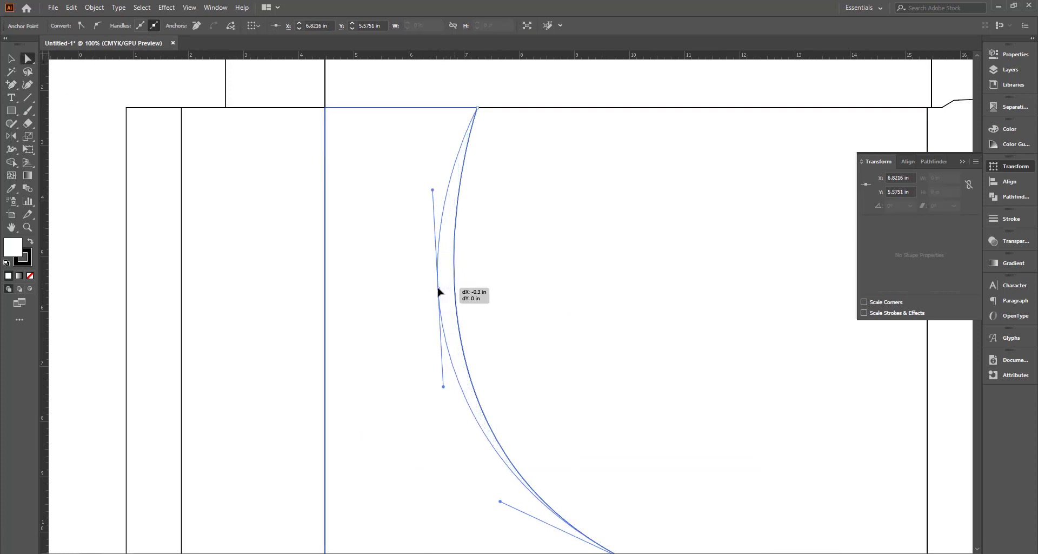
Step: Nudge the top point slightly right and smooth the kinked middle point into an even arc
{"action": "key", "text": "ctrl+minus"}
{"action": "left_click", "coordinate": [584, 238]}
{"action": "key", "text": "ctrl+shift+a"}
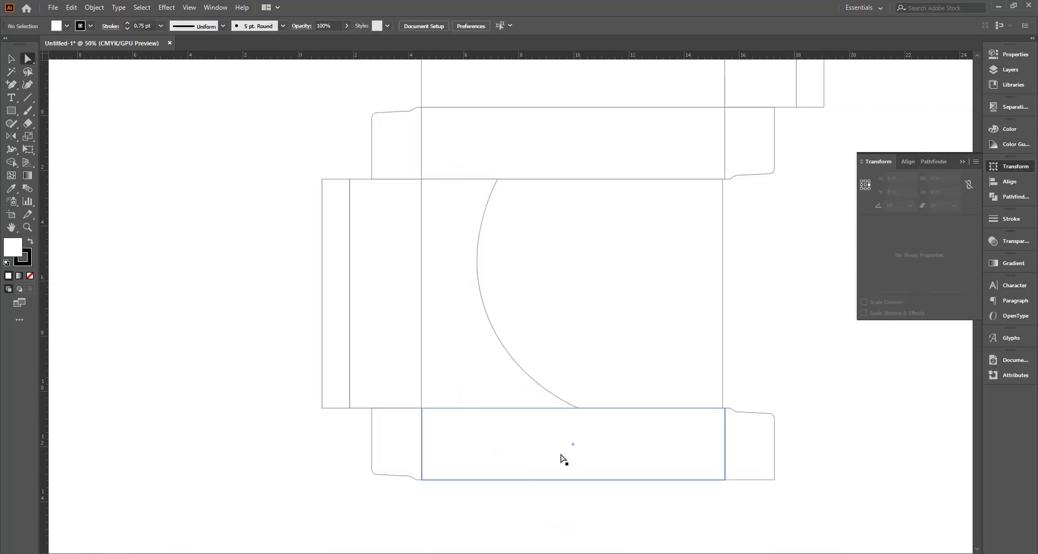
{"action": "left_click", "coordinate": [482, 273]}
{"action": "key", "text": "ctrl+shift+a"}
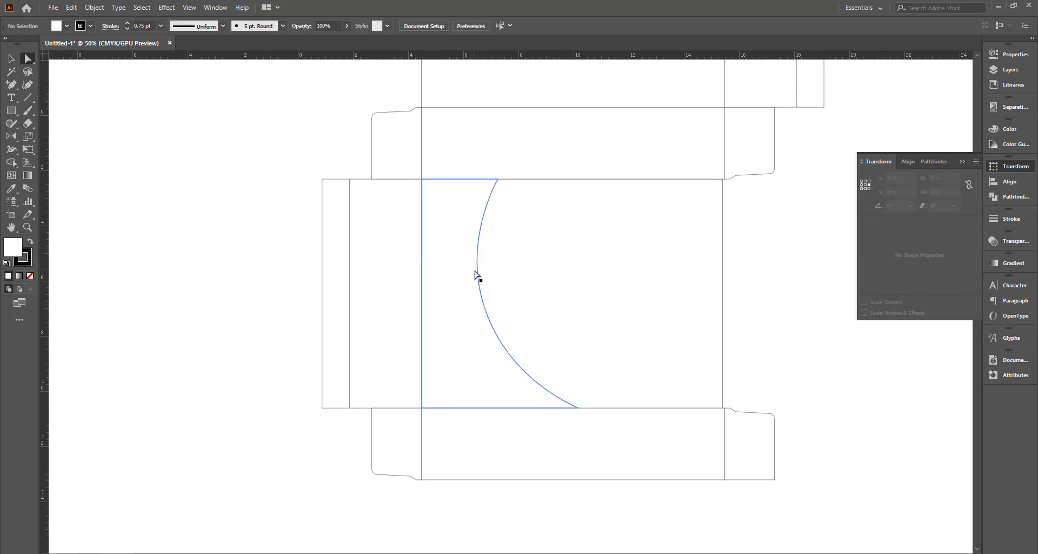
{"action": "left_click", "coordinate": [476, 273]}
{"action": "left_click_drag", "start_coordinate": [497, 179], "coordinate": [500, 179]}
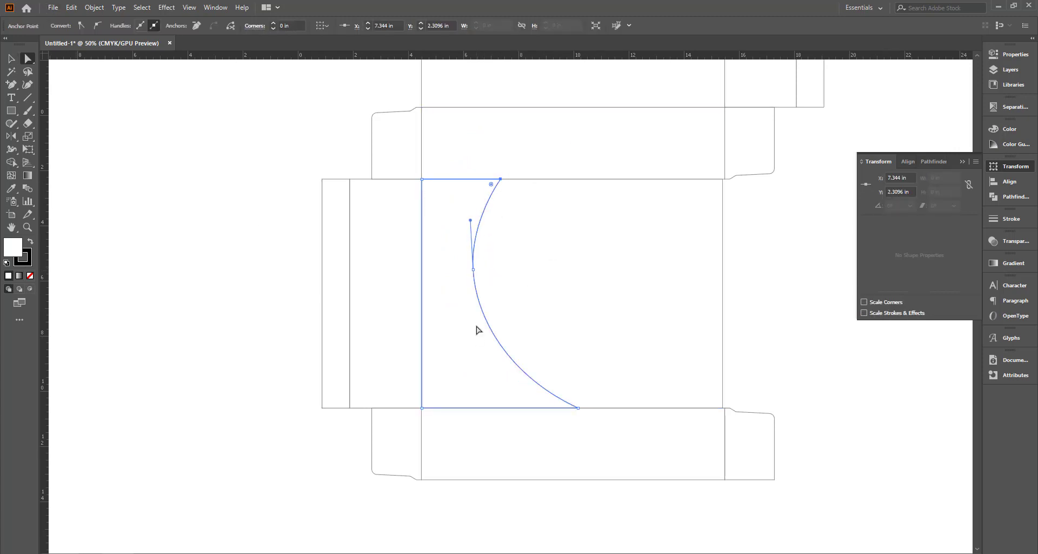
{"action": "left_click_drag", "start_coordinate": [474, 270], "coordinate": [510, 436]}
{"action": "key", "text": "ctrl+shift+a"}
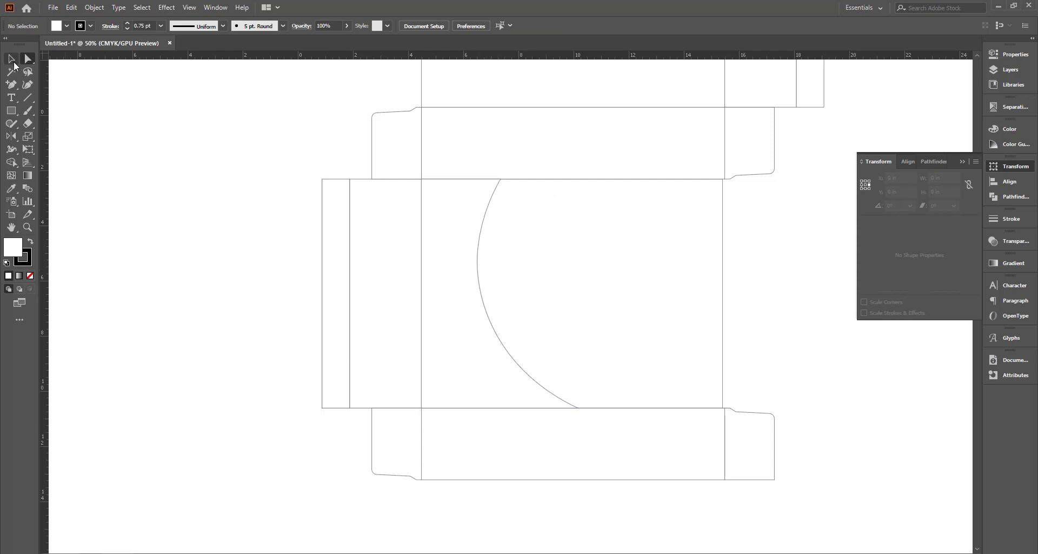
Step: Widen the curved shape toward the right
{"action": "left_click", "coordinate": [12, 59]}
{"action": "left_click", "coordinate": [481, 285]}
{"action": "scroll", "coordinate": [551, 289], "scroll_direction": "up", "scroll_amount": 1, "text": "alt"}
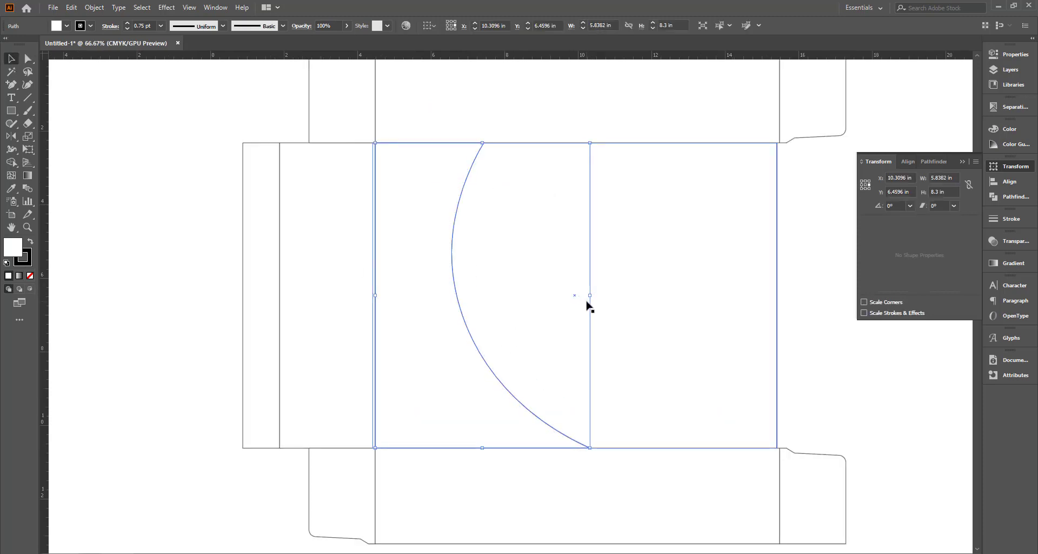
{"action": "left_click_drag", "start_coordinate": [589, 295], "coordinate": [617, 294]}
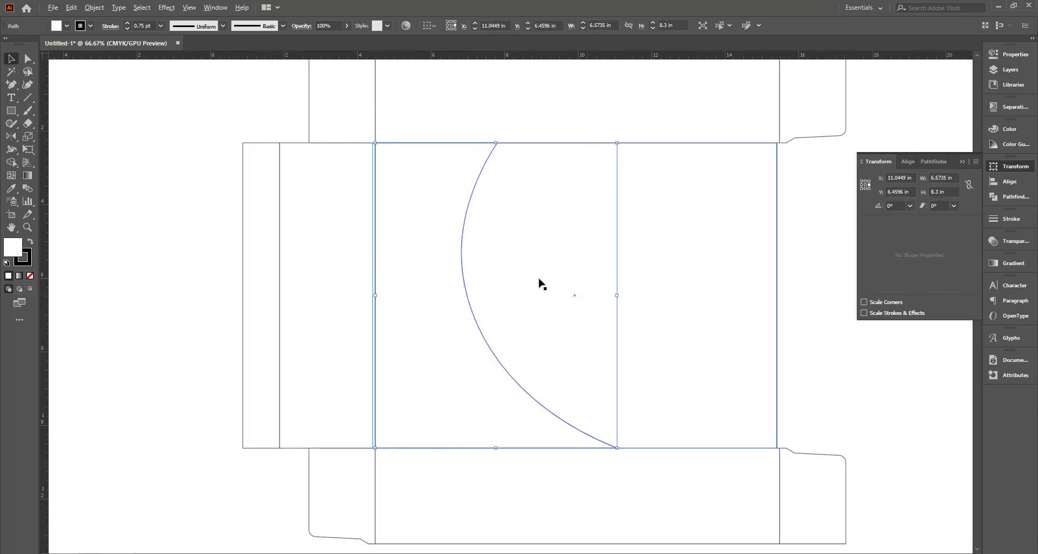
{"action": "scroll", "coordinate": [543, 284], "scroll_direction": "down", "scroll_amount": 1, "text": "alt"}
{"action": "key", "text": "ctrl+shift+a"}
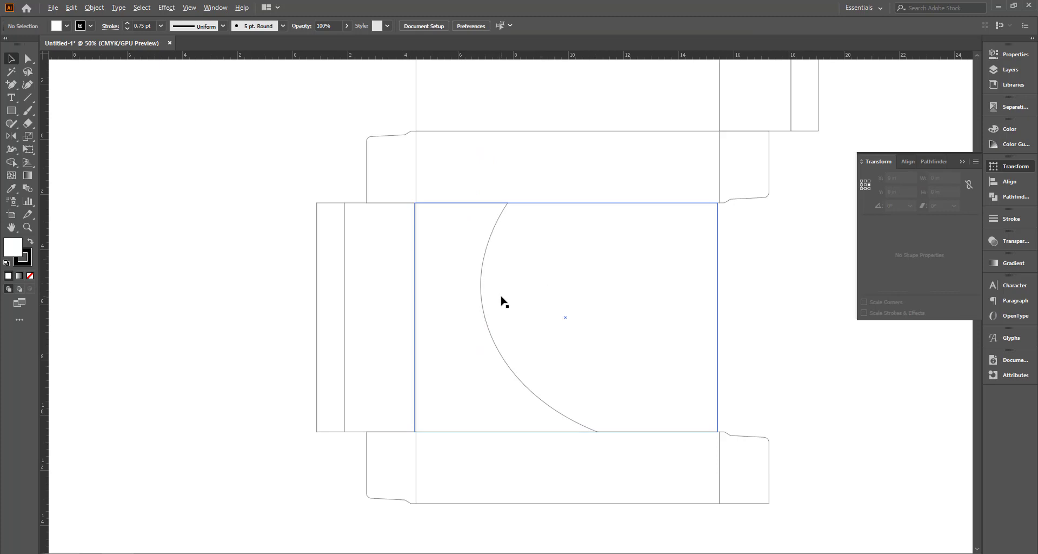
{"action": "scroll", "coordinate": [503, 301], "scroll_direction": "up", "scroll_amount": 1, "text": "alt"}
{"action": "scroll", "coordinate": [491, 280], "scroll_direction": "down", "scroll_amount": 1, "text": "alt"}
Step: Fill the curved shape with the Orange, Yellow gradient and delete its middle stops
{"action": "left_click", "coordinate": [468, 268]}
{"action": "left_click", "coordinate": [1004, 264]}
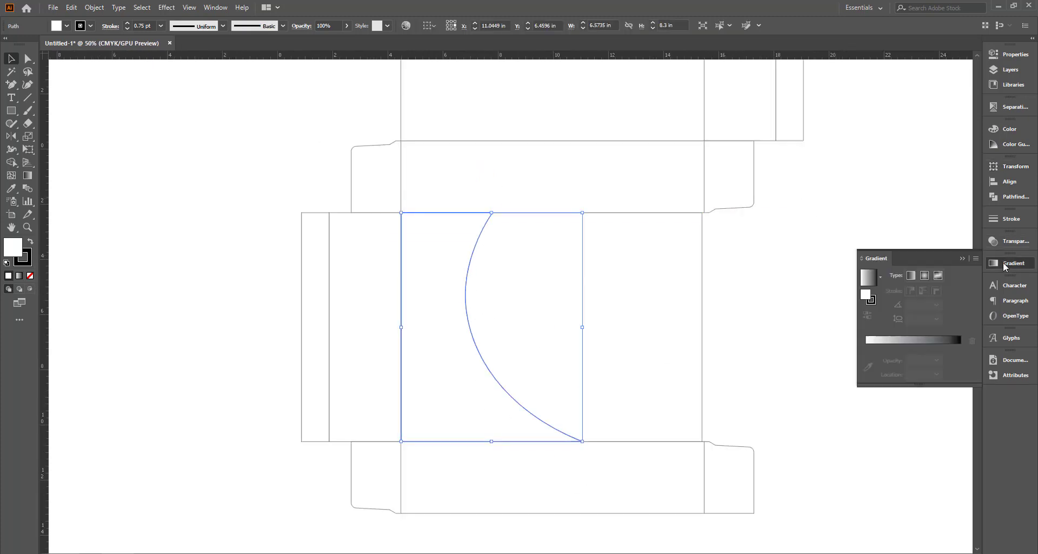
{"action": "left_click", "coordinate": [879, 277]}
{"action": "left_click", "coordinate": [812, 313]}
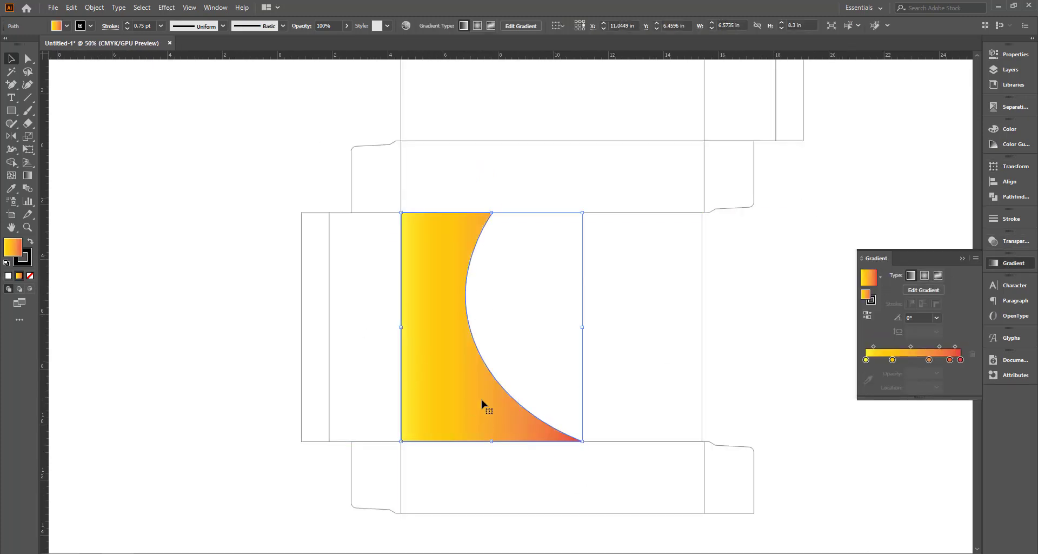
{"action": "left_click", "coordinate": [893, 360]}
{"action": "left_click", "coordinate": [972, 354]}
{"action": "left_click", "coordinate": [929, 359]}
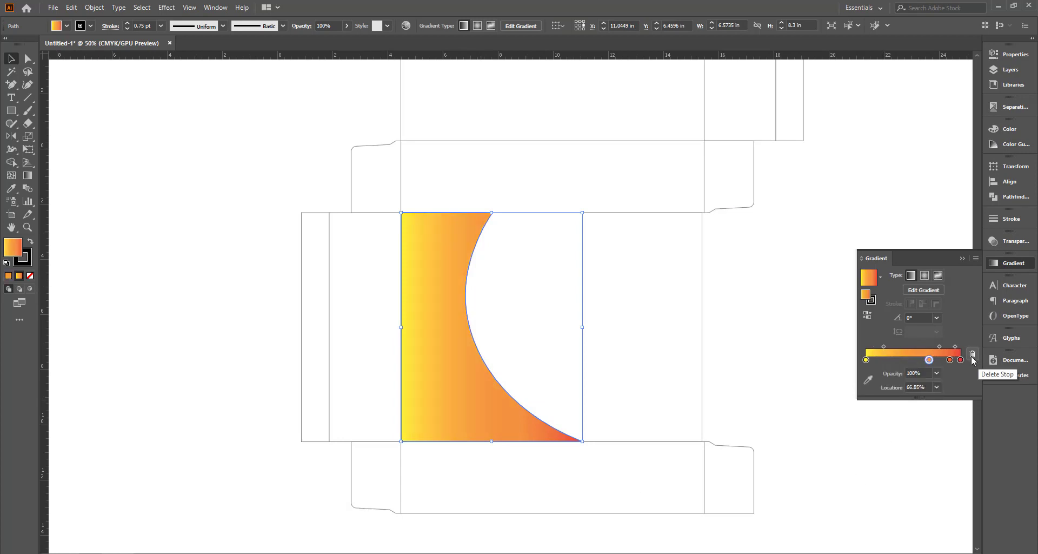
{"action": "left_click", "coordinate": [972, 354]}
{"action": "left_click", "coordinate": [972, 353]}
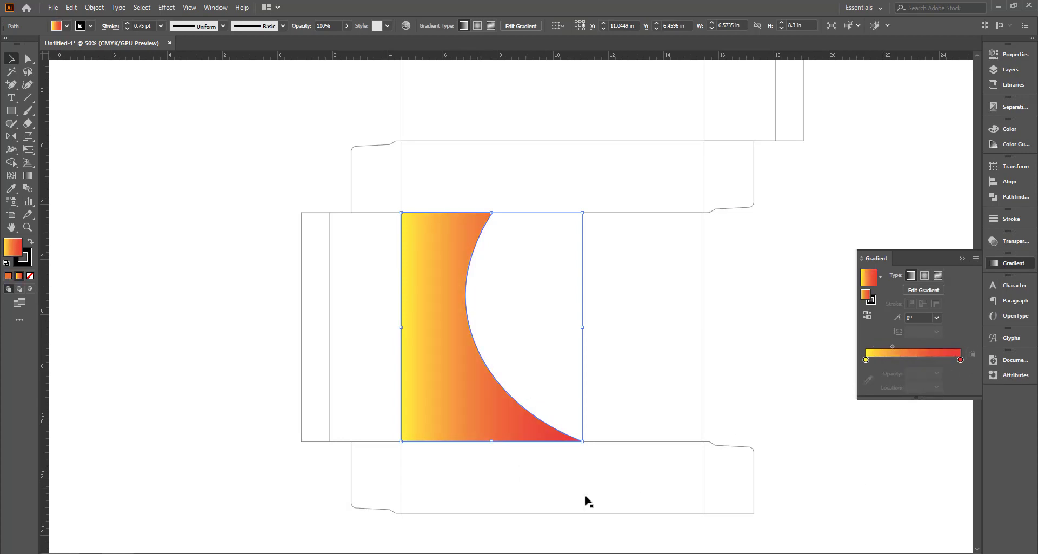
Step: Recolour the left gradient stop bright red and the right stop a darker red
{"action": "double_click", "coordinate": [866, 360]}
{"action": "left_click_drag", "start_coordinate": [917, 420], "coordinate": [925, 421]}
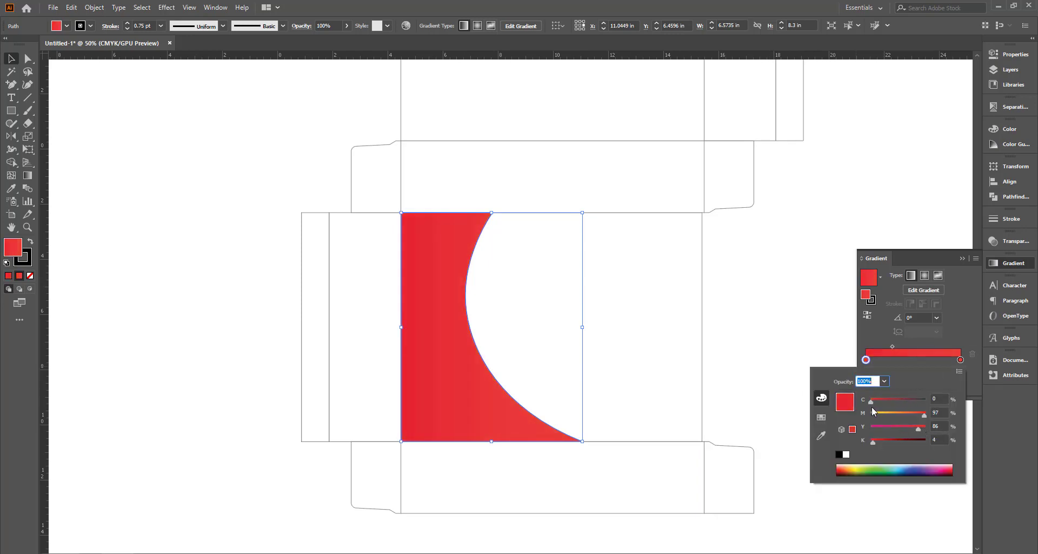
{"action": "double_click", "coordinate": [960, 359]}
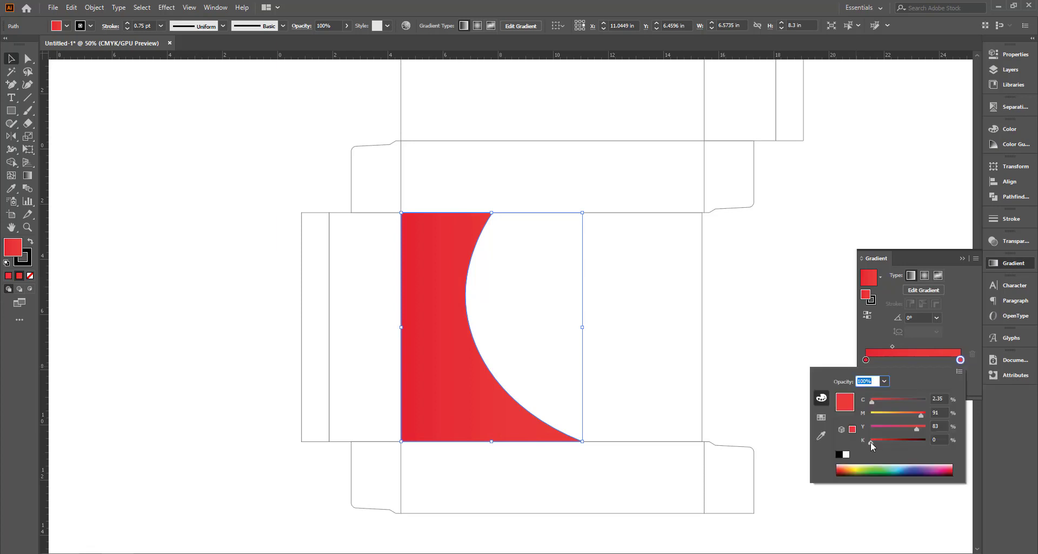
{"action": "left_click_drag", "start_coordinate": [870, 441], "coordinate": [891, 443]}
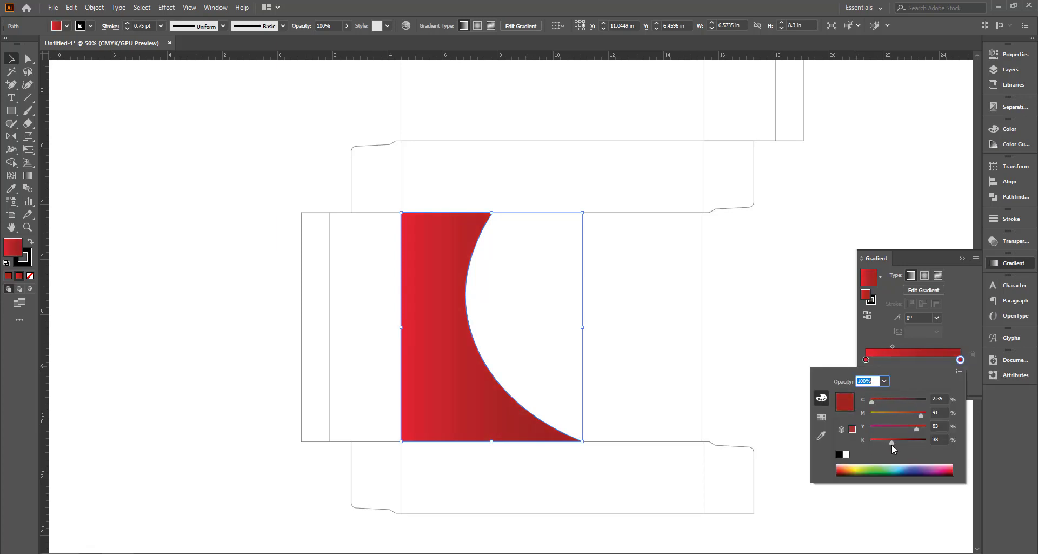
{"action": "left_click_drag", "start_coordinate": [872, 401], "coordinate": [876, 401]}
{"action": "left_click_drag", "start_coordinate": [893, 442], "coordinate": [896, 440]}
{"action": "left_click", "coordinate": [777, 364]}
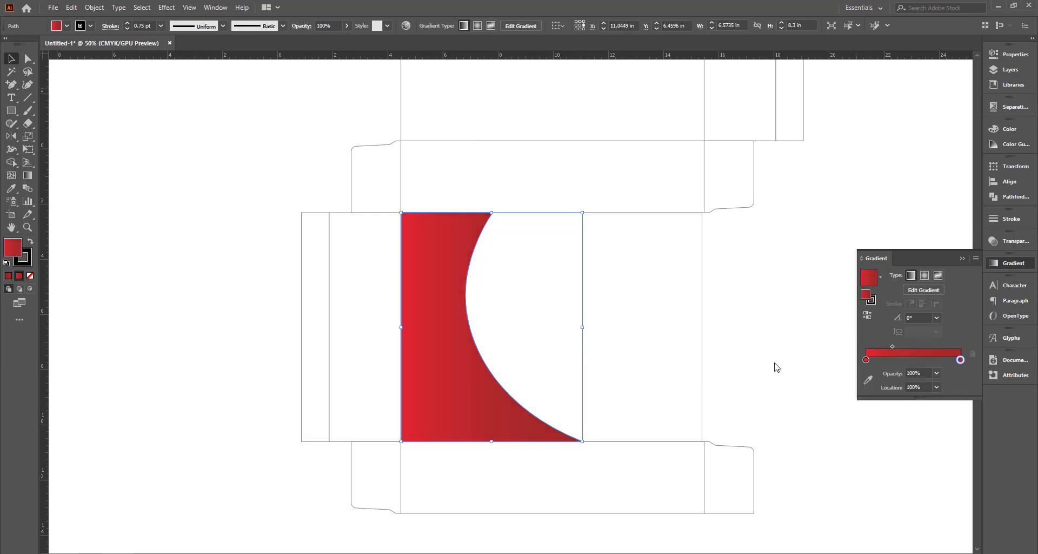
Step: Reselect the red gradient panel and check the left stop's colour values
{"action": "scroll", "coordinate": [533, 308], "scroll_direction": "up", "scroll_amount": 1, "text": "alt"}
{"action": "scroll", "coordinate": [533, 308], "scroll_direction": "down", "scroll_amount": 1}
{"action": "scroll", "coordinate": [816, 445], "scroll_direction": "up", "scroll_amount": 1}
{"action": "left_click", "coordinate": [419, 313]}
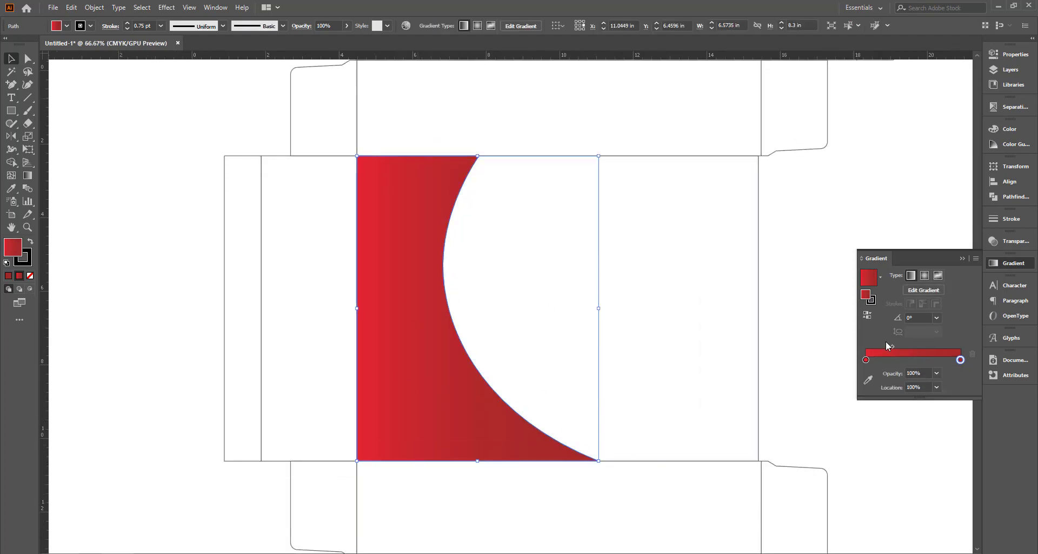
{"action": "double_click", "coordinate": [866, 360]}
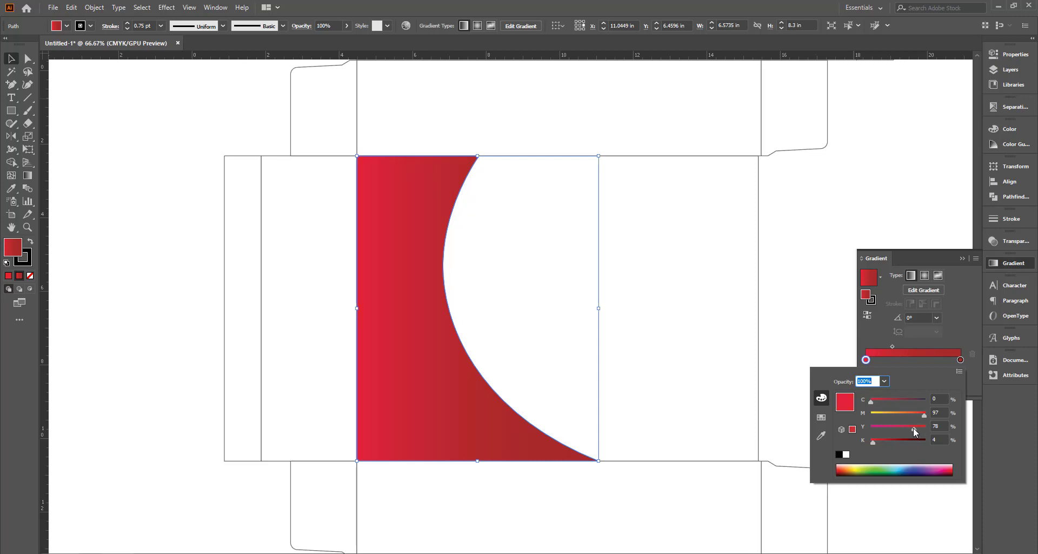
Step: Select the curved panel and widen it to about 6.88 in
{"action": "left_click", "coordinate": [810, 324]}
{"action": "key", "text": "ctrl+minus"}
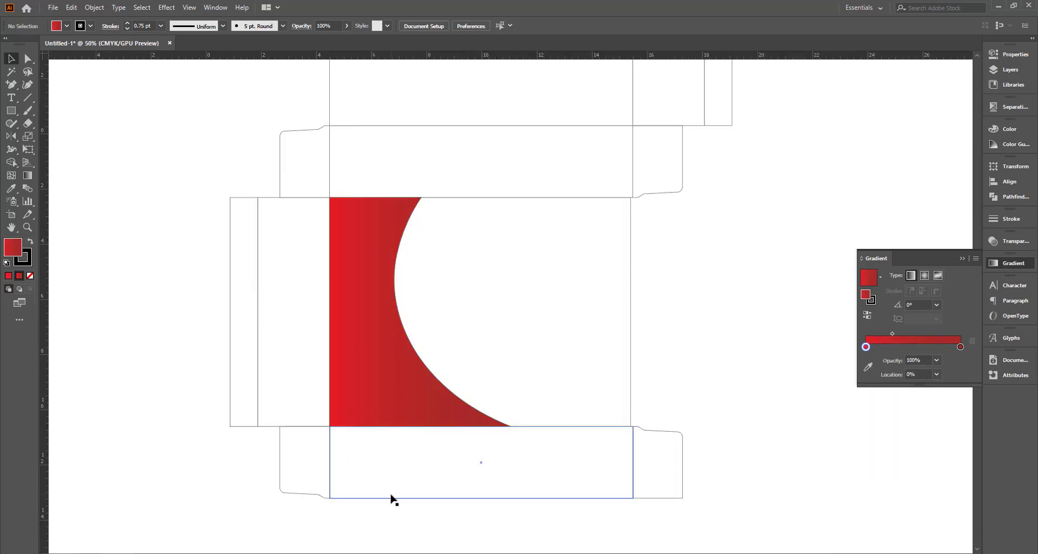
{"action": "key", "text": "ctrl+plus"}
{"action": "left_click", "coordinate": [368, 286]}
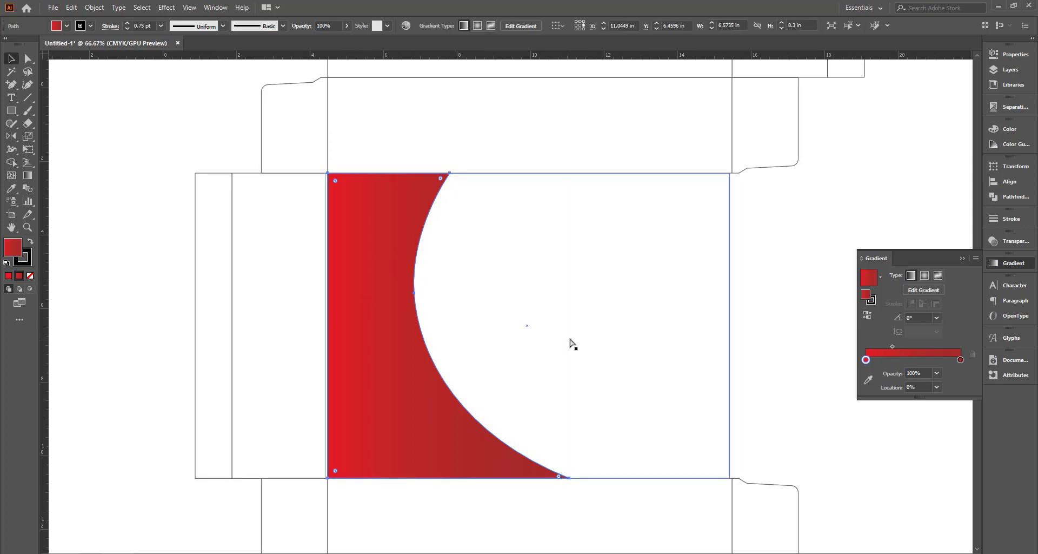
{"action": "left_click_drag", "start_coordinate": [572, 327], "coordinate": [582, 325]}
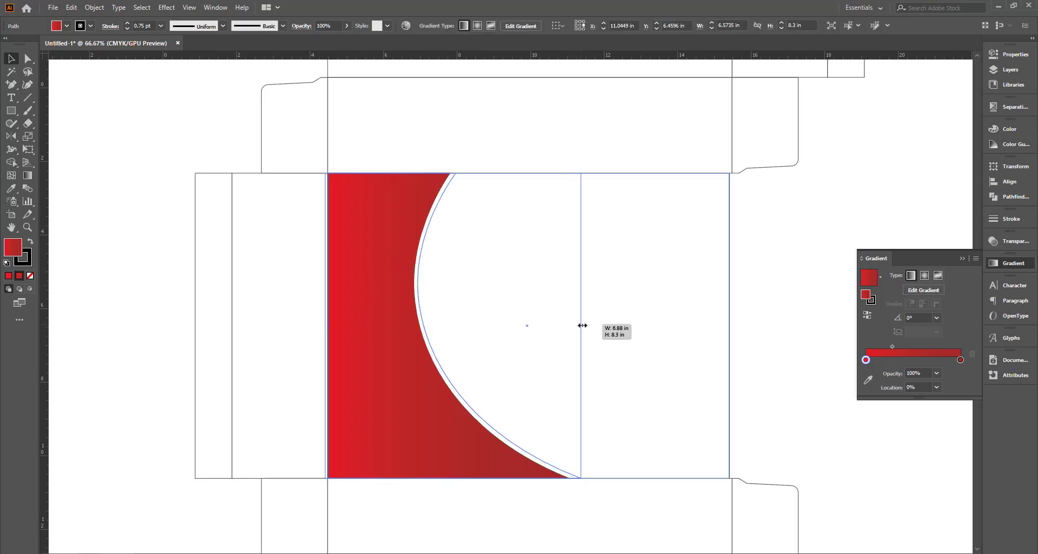
Step: Fill the widened shape with light orange and place it behind the red panel
{"action": "left_click", "coordinate": [66, 25]}
{"action": "left_click", "coordinate": [98, 44]}
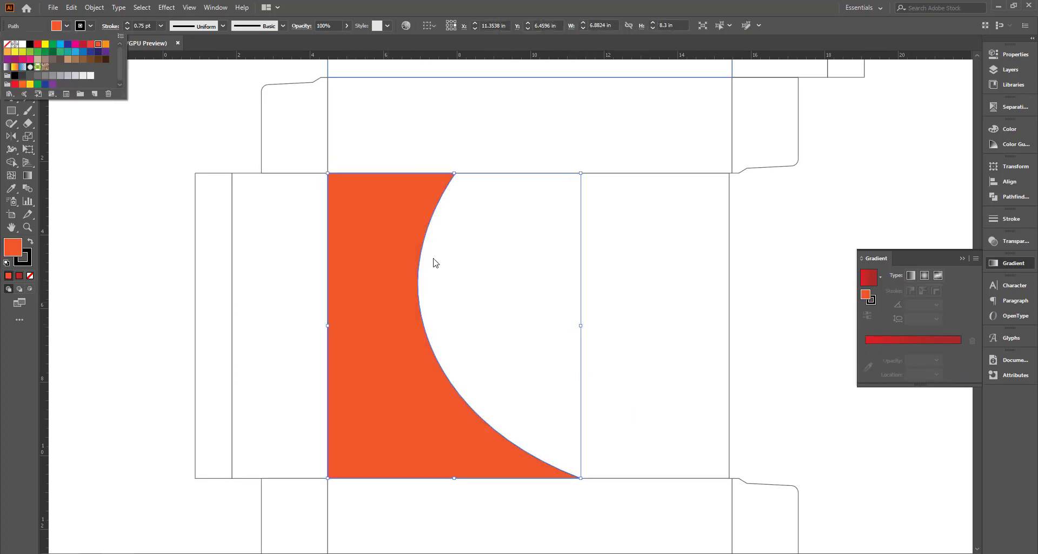
{"action": "left_click", "coordinate": [104, 44]}
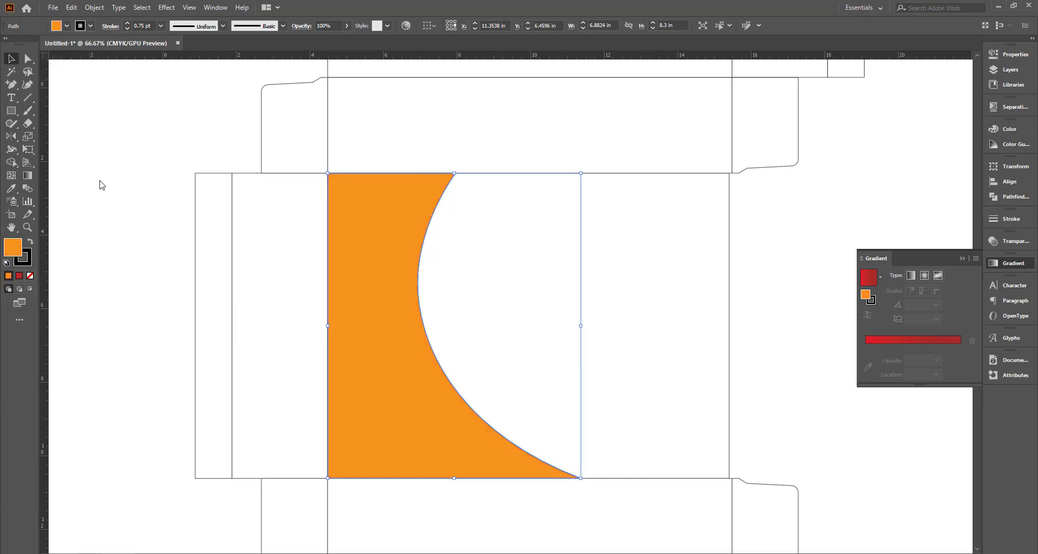
{"action": "key", "text": "ctrl+y"}
{"action": "key", "text": "ctrl+z"}
{"action": "key", "text": "ctrl+z"}
{"action": "key", "text": "ctrl+z"}
{"action": "key", "text": "ctrl+y"}
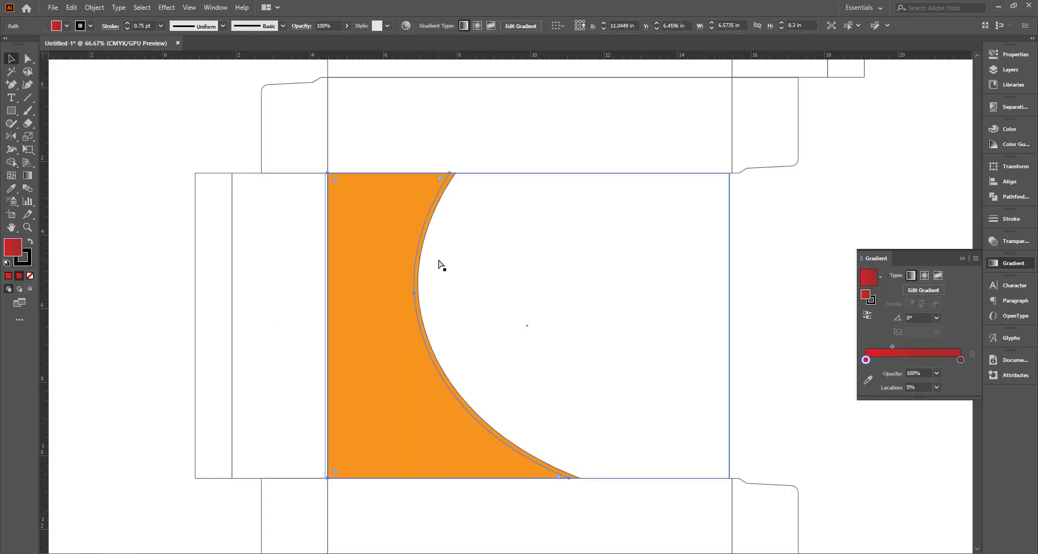
{"action": "left_click_drag", "start_coordinate": [132, 148], "coordinate": [440, 208]}
{"action": "left_click", "coordinate": [79, 261]}
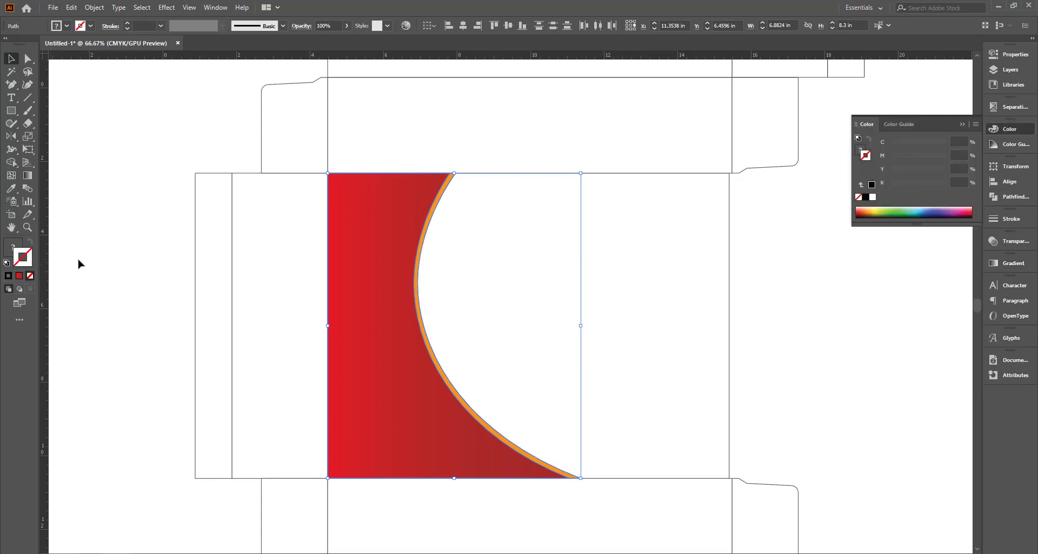
{"action": "scroll", "coordinate": [738, 524], "scroll_direction": "down", "scroll_amount": 1}
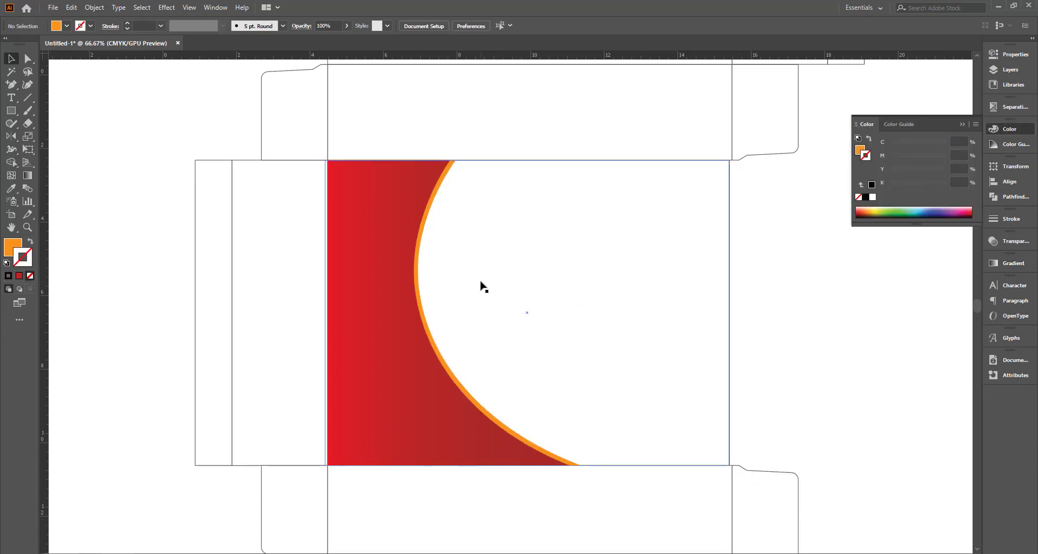
Step: Drag a horizontal guide from the top ruler across the middle of the front panel
{"action": "scroll", "coordinate": [483, 287], "scroll_direction": "up", "scroll_amount": 1}
{"action": "scroll", "coordinate": [466, 241], "scroll_direction": "down", "scroll_amount": 1, "text": "alt"}
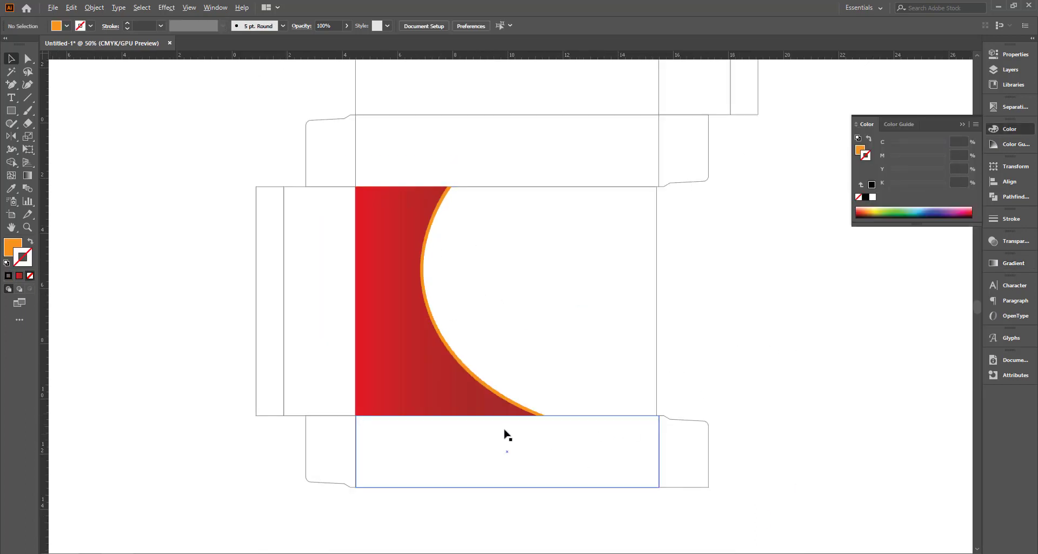
{"action": "scroll", "coordinate": [505, 430], "scroll_direction": "up", "scroll_amount": 1, "text": "alt"}
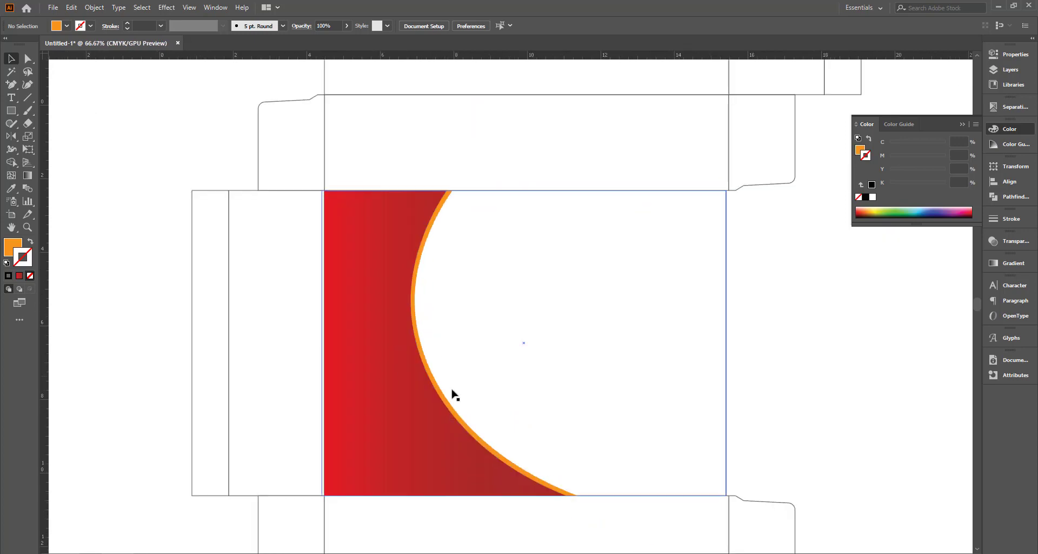
{"action": "scroll", "coordinate": [452, 393], "scroll_direction": "down", "scroll_amount": 1}
{"action": "scroll", "coordinate": [440, 408], "scroll_direction": "down", "scroll_amount": 1}
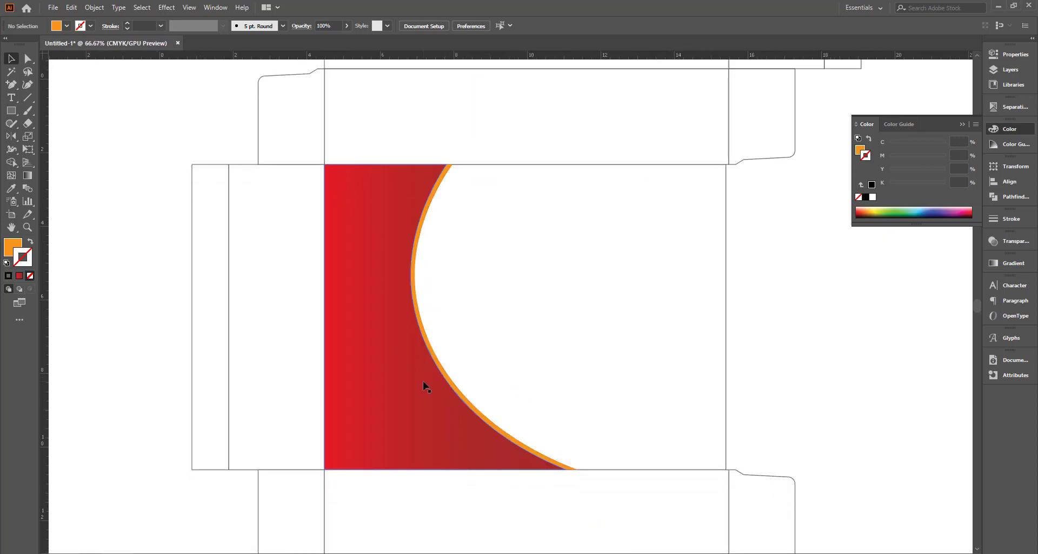
{"action": "left_click", "coordinate": [53, 8]}
{"action": "left_click", "coordinate": [1, 125]}
{"action": "left_click", "coordinate": [11, 84]}
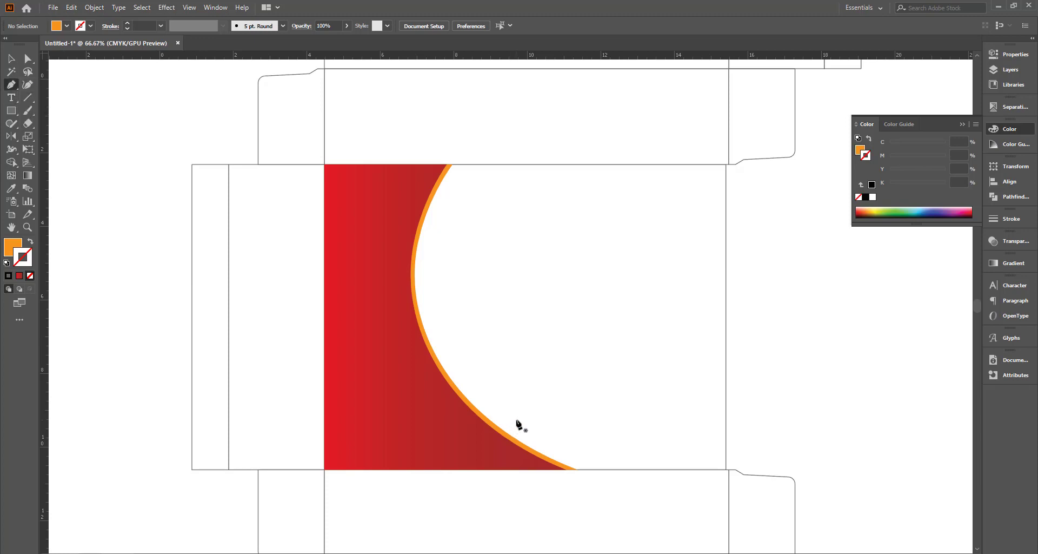
{"action": "scroll", "coordinate": [487, 432], "scroll_direction": "down", "scroll_amount": 1}
{"action": "scroll", "coordinate": [447, 429], "scroll_direction": "up", "scroll_amount": 1}
{"action": "scroll", "coordinate": [427, 390], "scroll_direction": "up", "scroll_amount": 1}
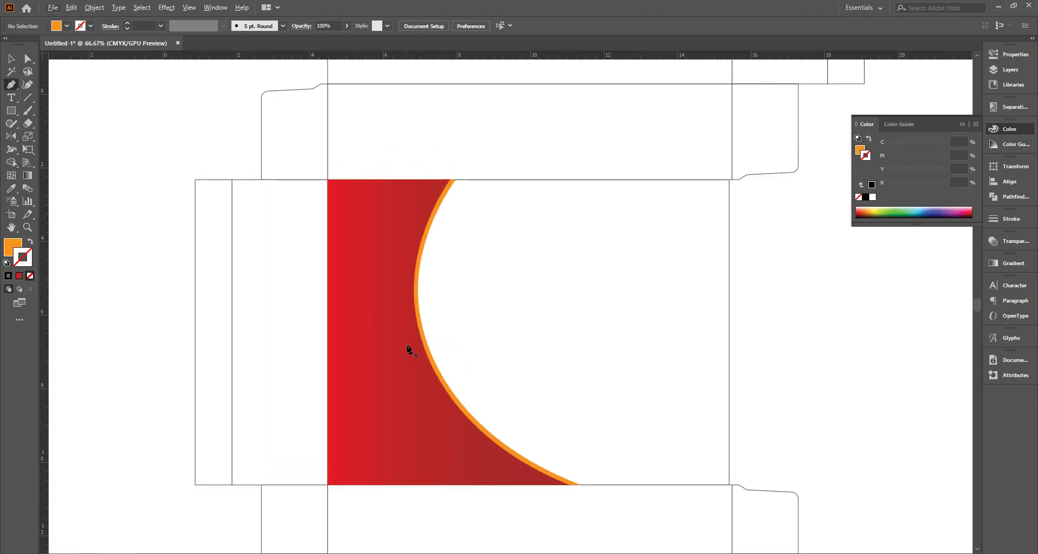
{"action": "left_click_drag", "start_coordinate": [550, 55], "coordinate": [528, 332]}
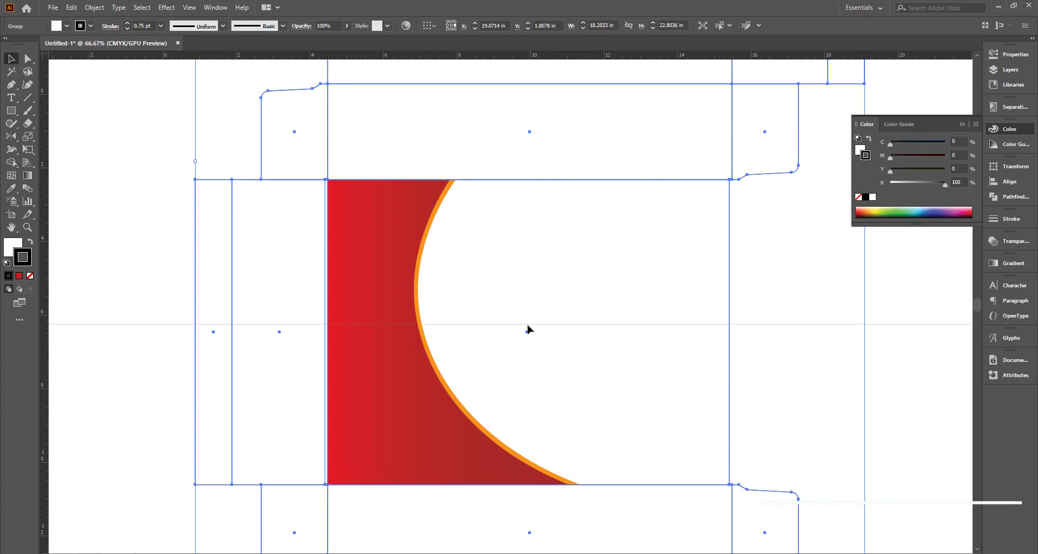
{"action": "left_click", "coordinate": [838, 407]}
{"action": "scroll", "coordinate": [417, 341], "scroll_direction": "up", "scroll_amount": 1}
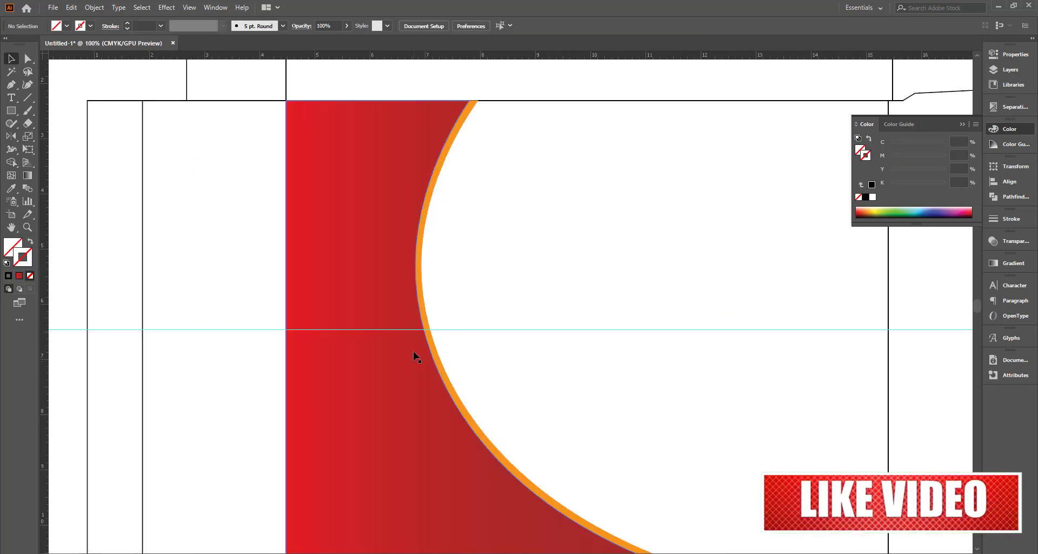
{"action": "scroll", "coordinate": [421, 367], "scroll_direction": "up", "scroll_amount": 1}
Step: Draw a small tall ellipse right of the curve and sharpen its top and bottom points into a leaf
{"action": "left_click", "coordinate": [11, 111]}
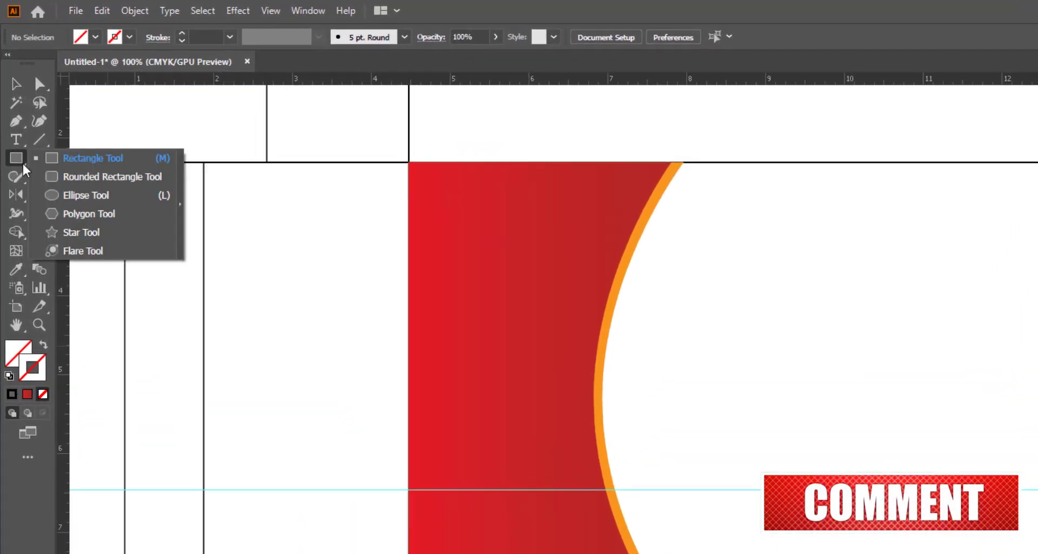
{"action": "left_click", "coordinate": [44, 136]}
{"action": "left_click_drag", "start_coordinate": [527, 272], "coordinate": [531, 303]}
{"action": "scroll", "coordinate": [529, 304], "scroll_direction": "up", "scroll_amount": 1}
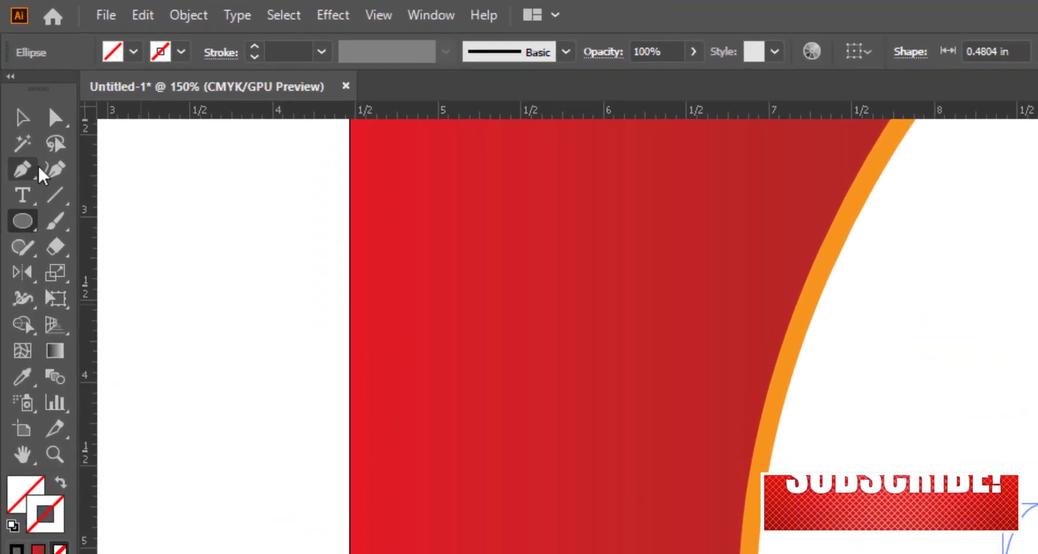
{"action": "left_click", "coordinate": [24, 169]}
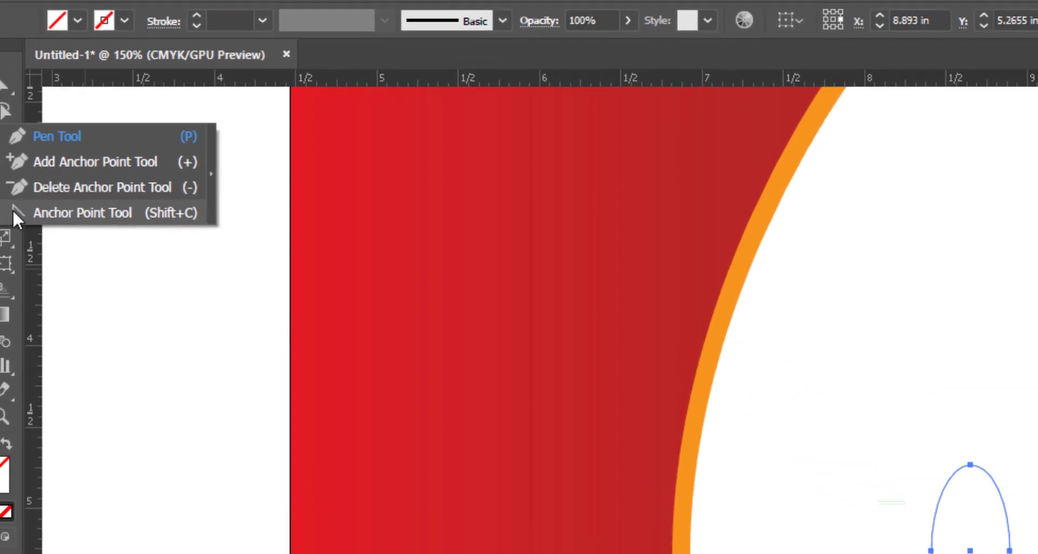
{"action": "left_click", "coordinate": [153, 247]}
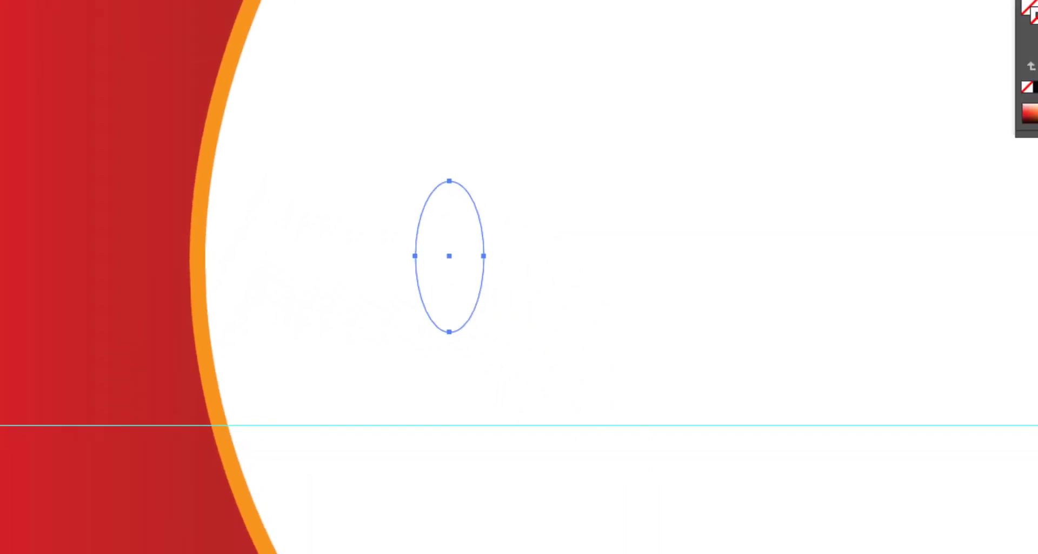
{"action": "left_click", "coordinate": [446, 329]}
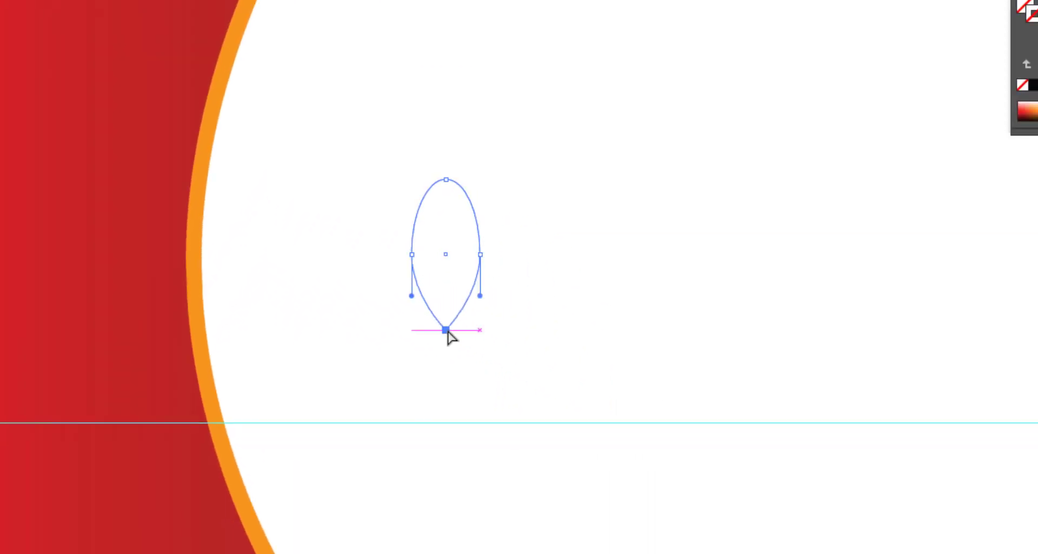
{"action": "left_click", "coordinate": [445, 179]}
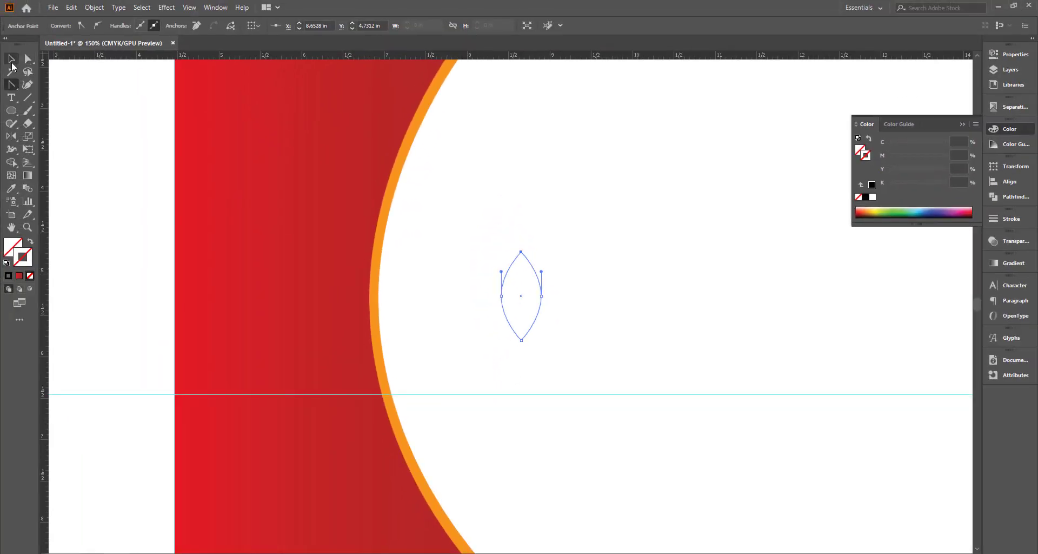
Step: Fill the leaf with the arc's orange using the Eyedropper
{"action": "left_click", "coordinate": [11, 58]}
{"action": "scroll", "coordinate": [557, 289], "scroll_direction": "up", "scroll_amount": 1}
{"action": "left_click", "coordinate": [557, 290]}
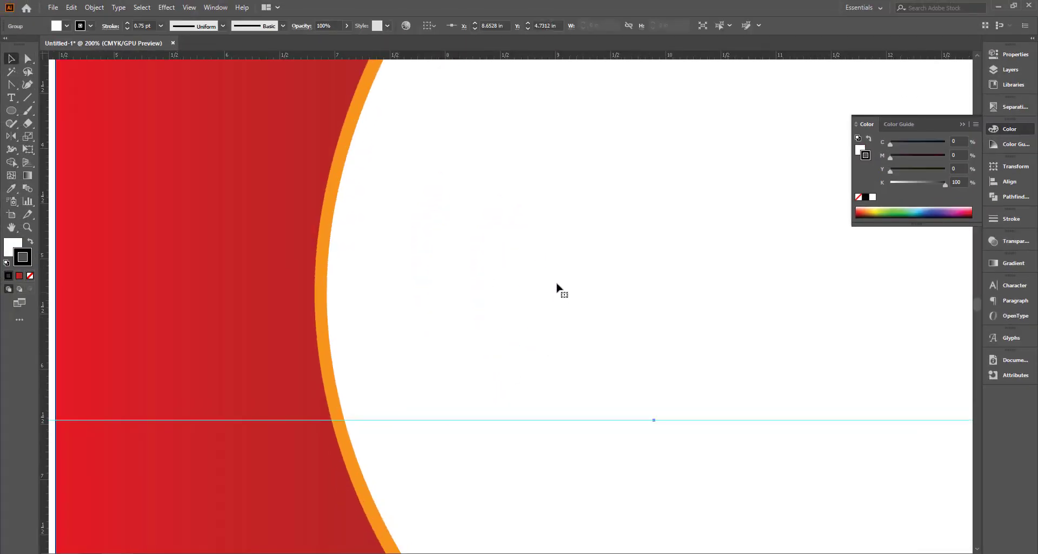
{"action": "key", "text": "ctrl+y"}
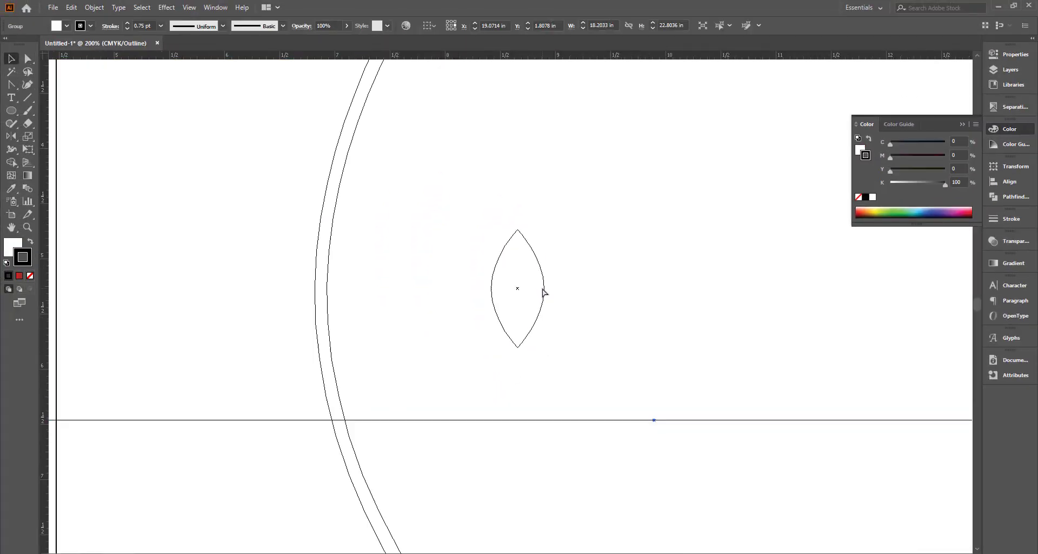
{"action": "key", "text": "ctrl+y"}
{"action": "key", "text": "ctrl+y"}
{"action": "left_click", "coordinate": [545, 295]}
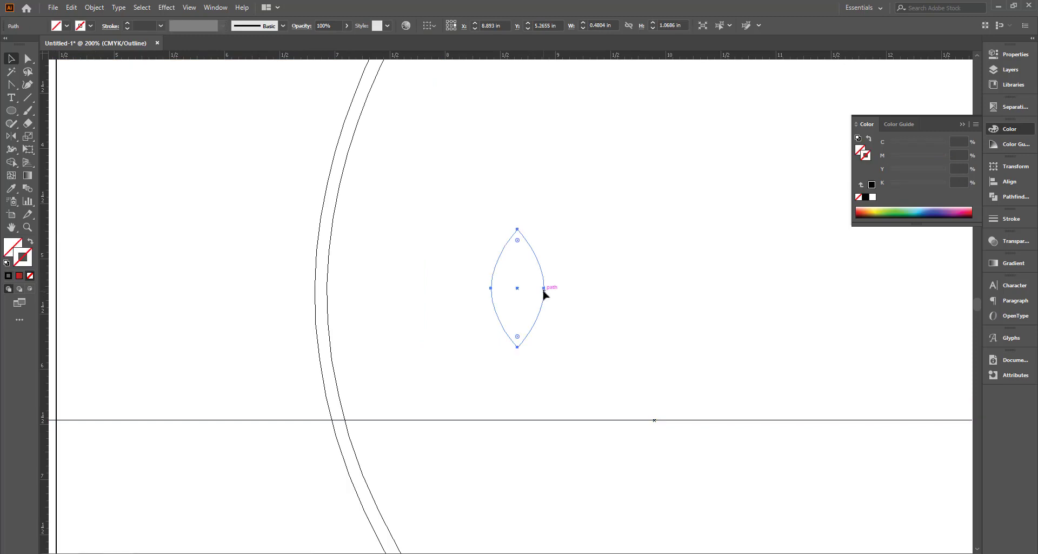
{"action": "key", "text": "ctrl+y"}
{"action": "key", "text": "i"}
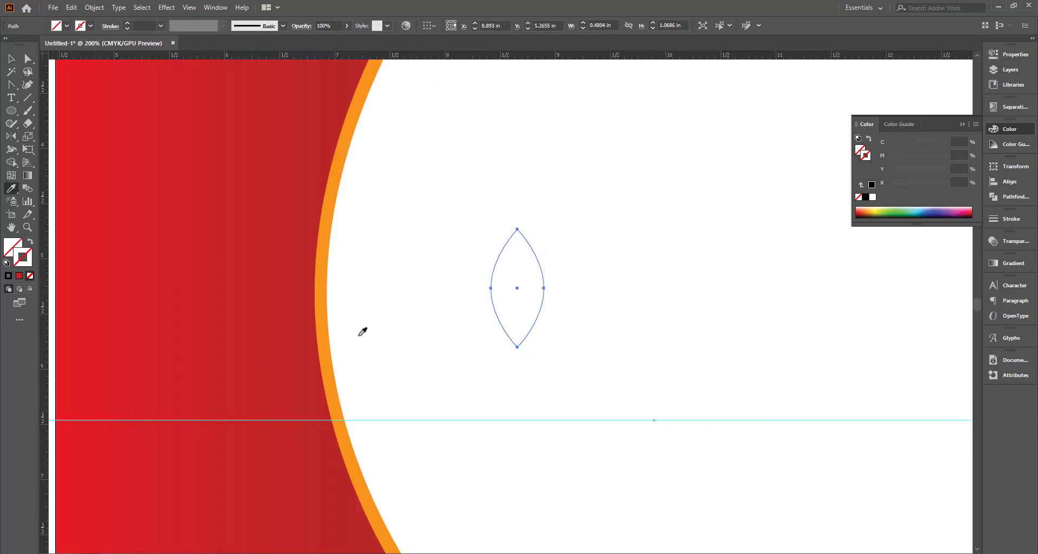
{"action": "left_click", "coordinate": [327, 331]}
Step: Draw a vertical line through the leaf's centre with the Line Segment tool
{"action": "left_click", "coordinate": [11, 61]}
{"action": "left_click", "coordinate": [586, 301]}
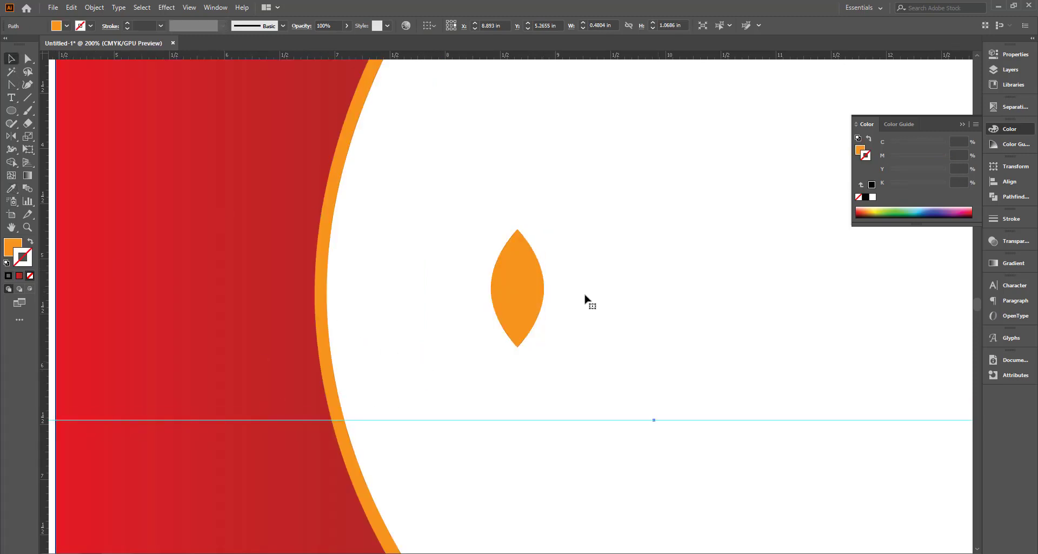
{"action": "left_click", "coordinate": [530, 308]}
{"action": "key", "text": "backslash"}
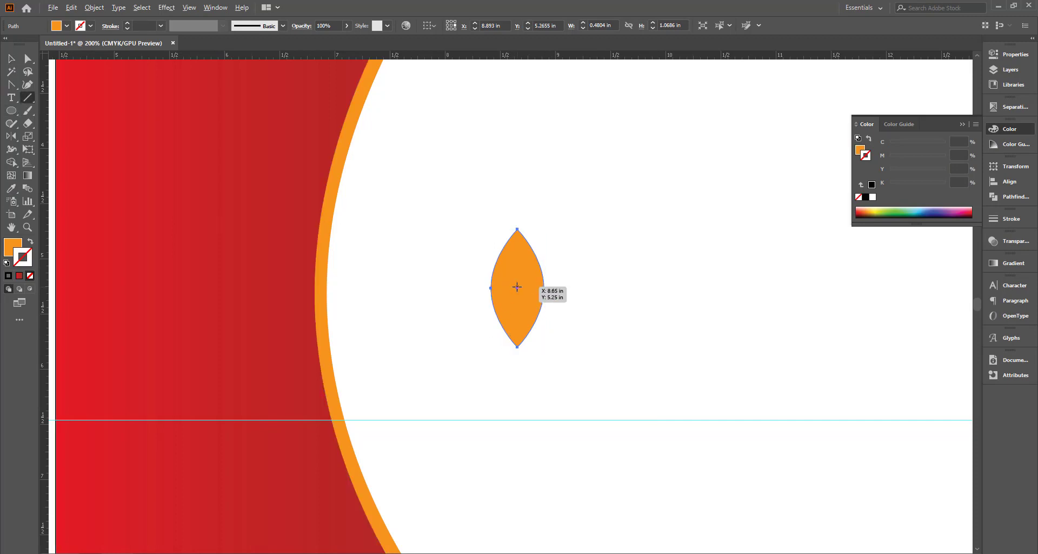
{"action": "left_click_drag", "start_coordinate": [517, 287], "coordinate": [524, 360]}
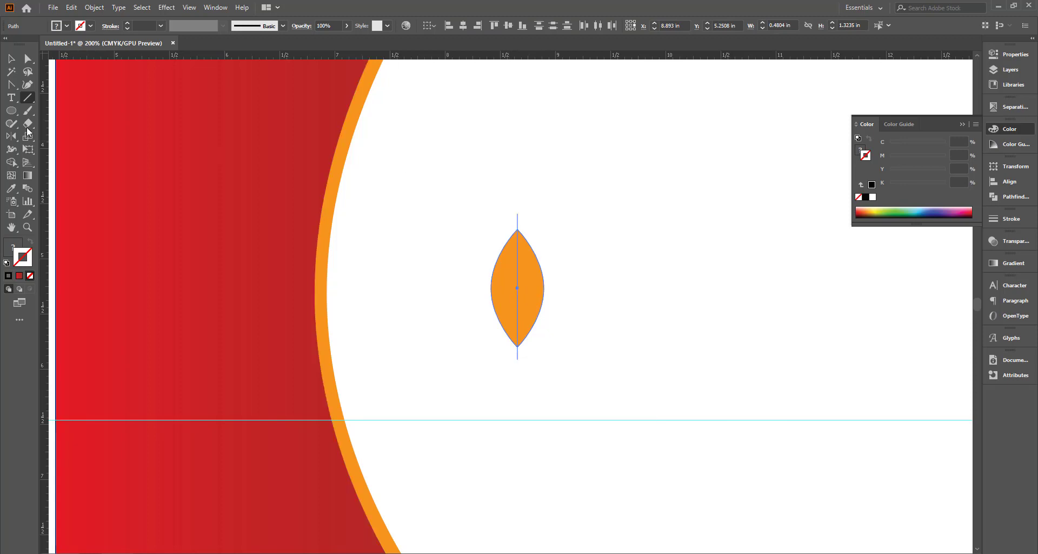
{"action": "left_click", "coordinate": [27, 60]}
{"action": "scroll", "coordinate": [527, 290], "scroll_direction": "up", "scroll_amount": 2}
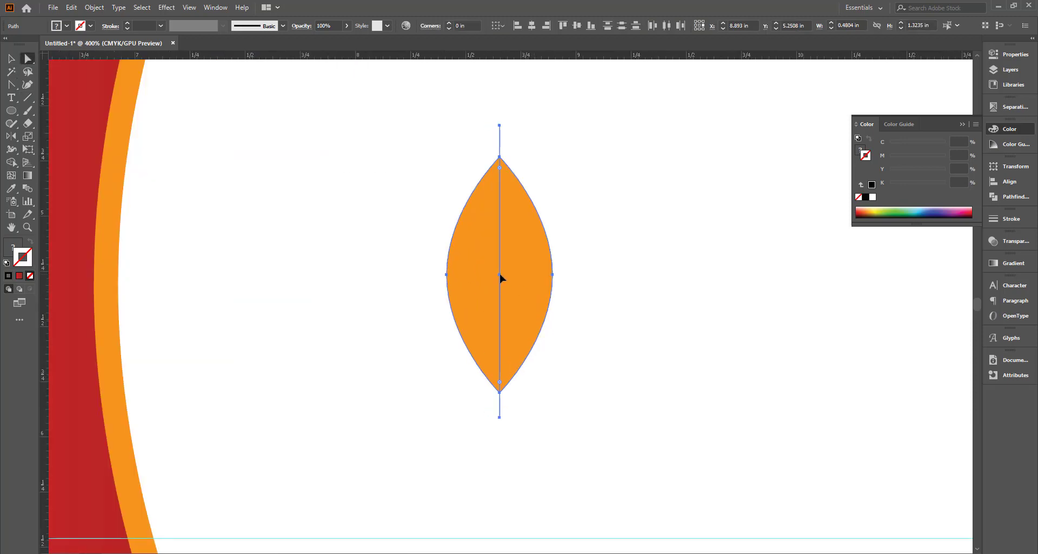
Step: Select and delete the straight vertical line through the orange leaf
{"action": "left_click_drag", "start_coordinate": [509, 142], "coordinate": [529, 148]}
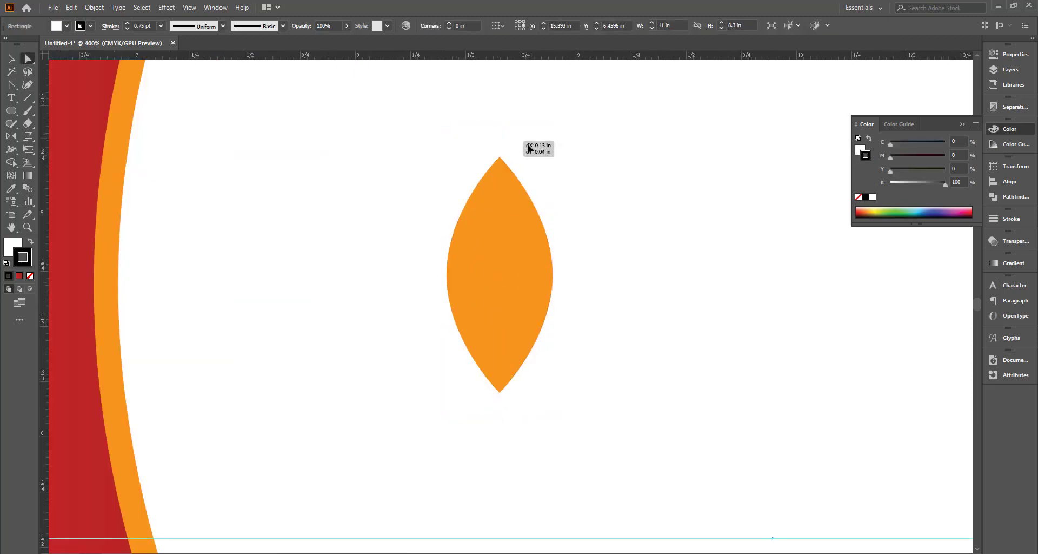
{"action": "left_click", "coordinate": [503, 149]}
{"action": "left_click", "coordinate": [562, 181]}
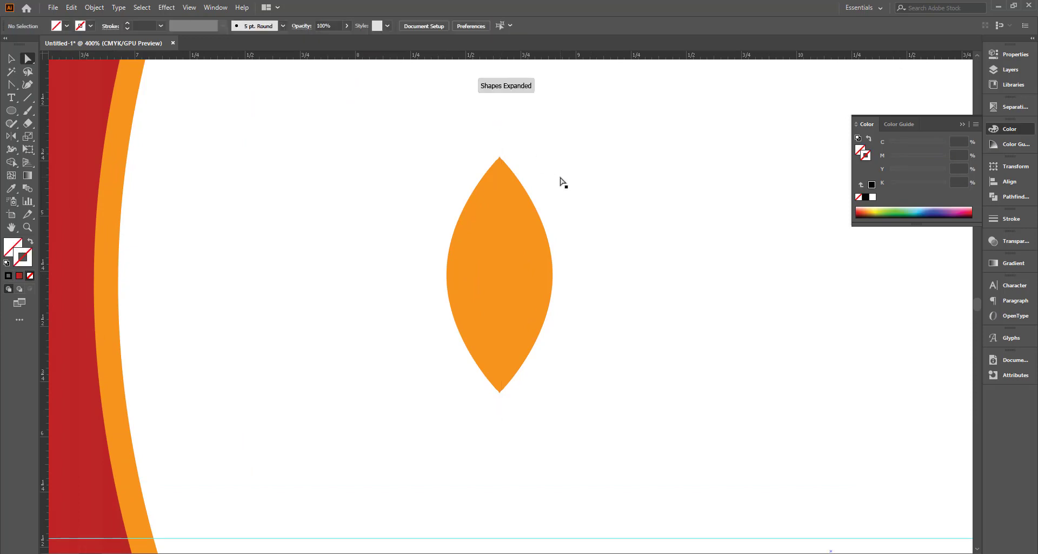
Step: Draw a black-stroked curved vein from the leaf's top tip to its bottom tip, selected with the leaf
{"action": "left_click", "coordinate": [11, 84]}
{"action": "left_click", "coordinate": [42, 85]}
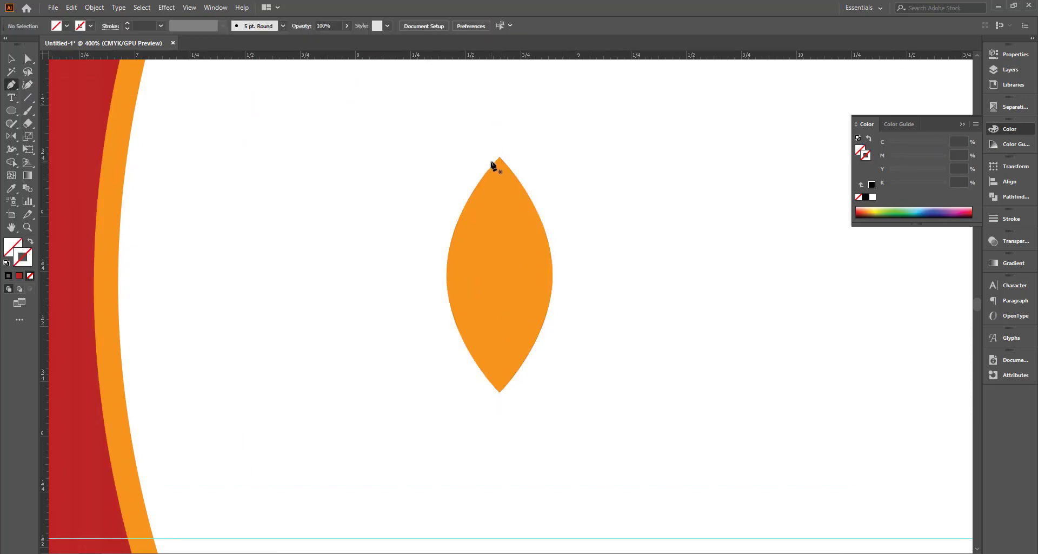
{"action": "left_click", "coordinate": [492, 158]}
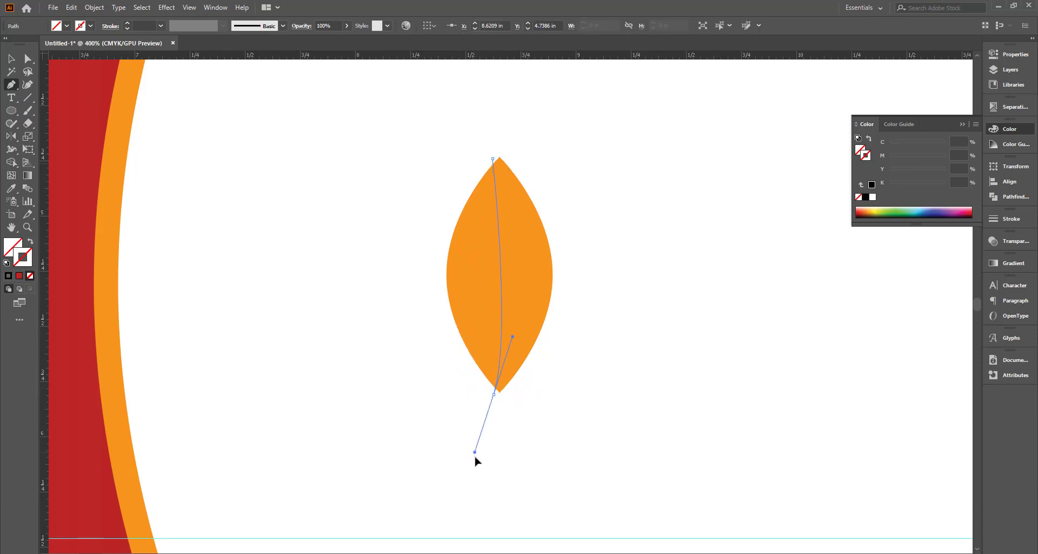
{"action": "left_click_drag", "start_coordinate": [479, 479], "coordinate": [479, 479]}
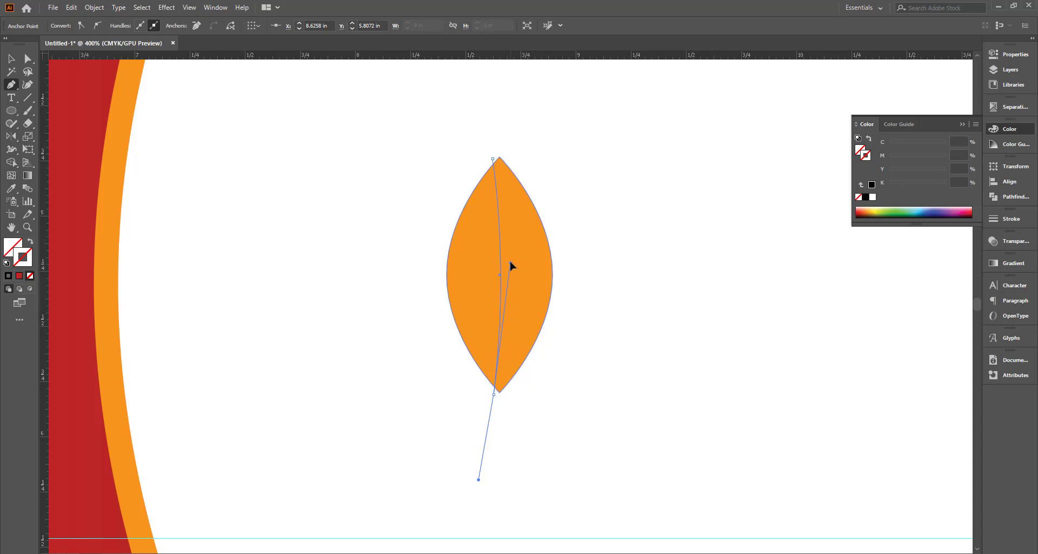
{"action": "key", "text": "v"}
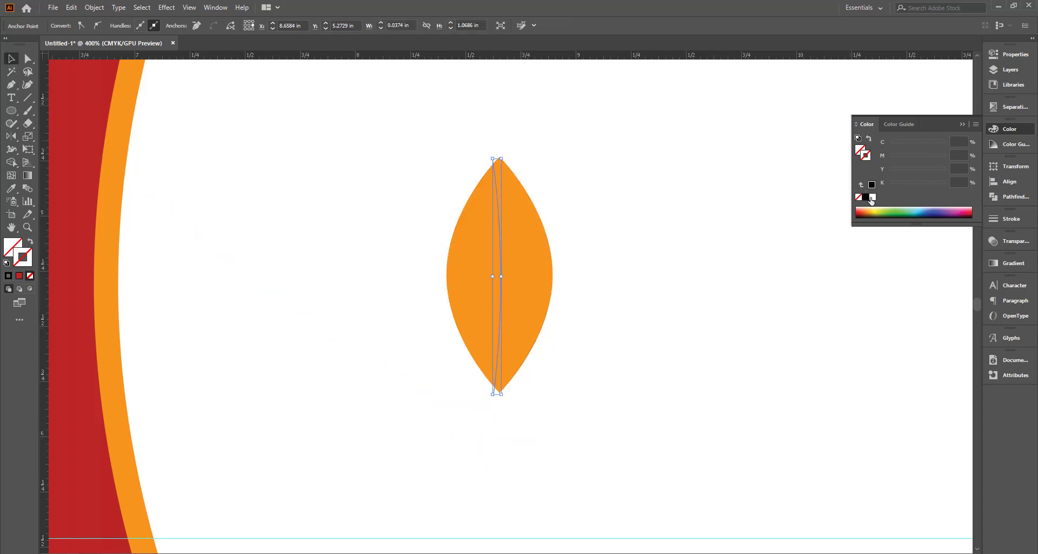
{"action": "left_click", "coordinate": [867, 197]}
{"action": "left_click", "coordinate": [519, 232], "text": "shift"}
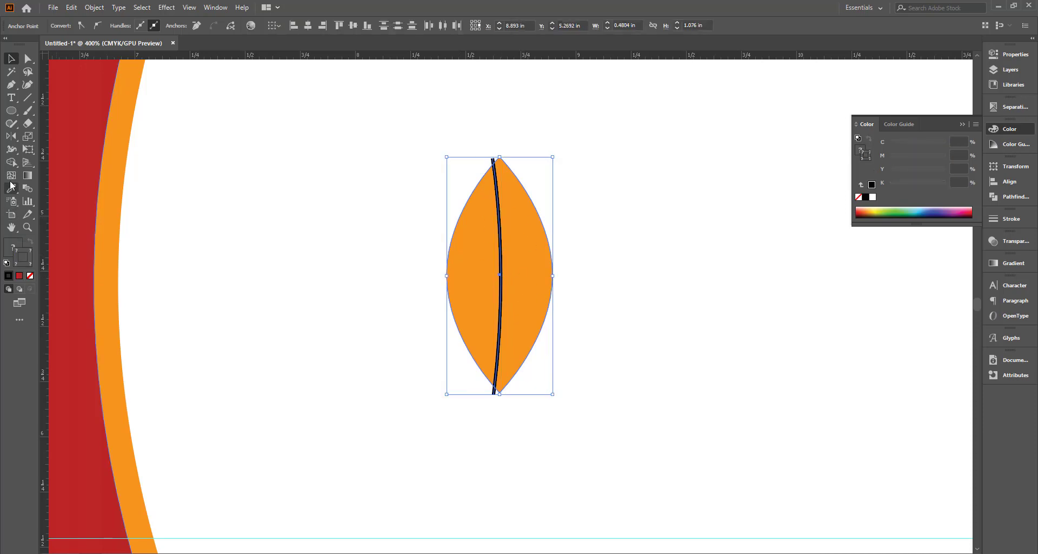
Step: Split the orange leaf into two halves along the vein with Shape Builder
{"action": "left_click", "coordinate": [488, 214]}
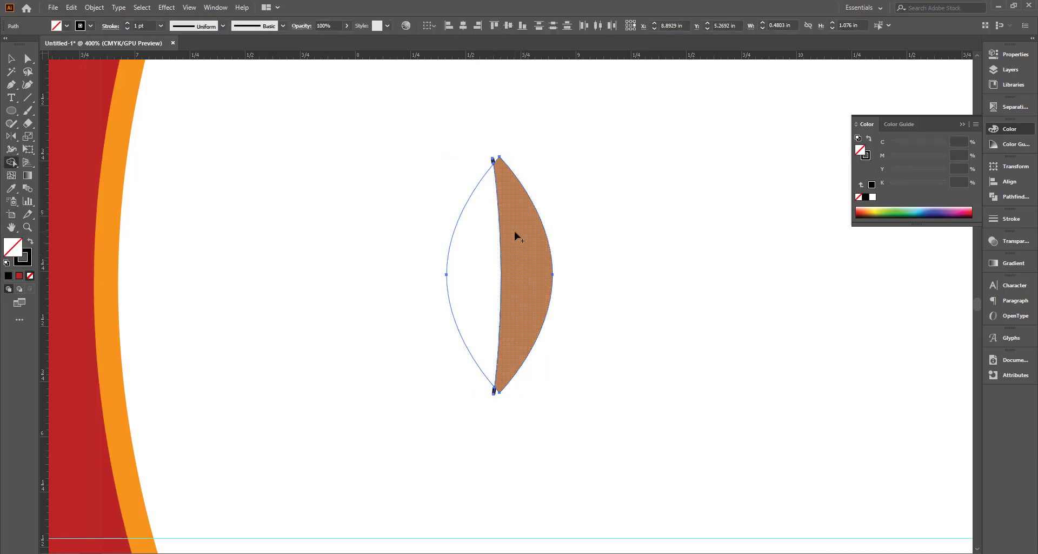
{"action": "left_click", "coordinate": [514, 234]}
{"action": "scroll", "coordinate": [495, 160], "scroll_direction": "up", "scroll_amount": 2}
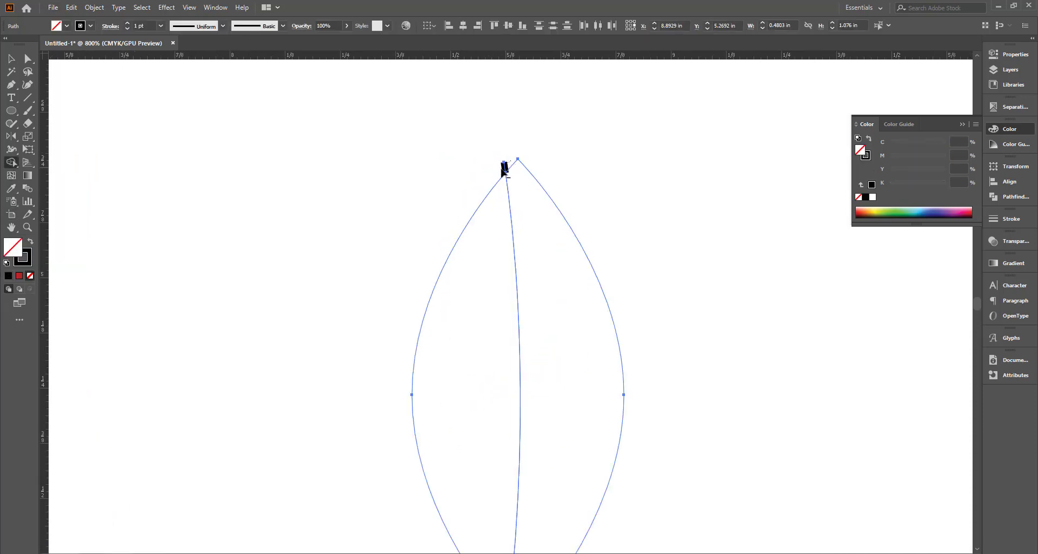
{"action": "scroll", "coordinate": [503, 168], "scroll_direction": "down", "scroll_amount": 3}
{"action": "scroll", "coordinate": [448, 286], "scroll_direction": "up", "scroll_amount": 2}
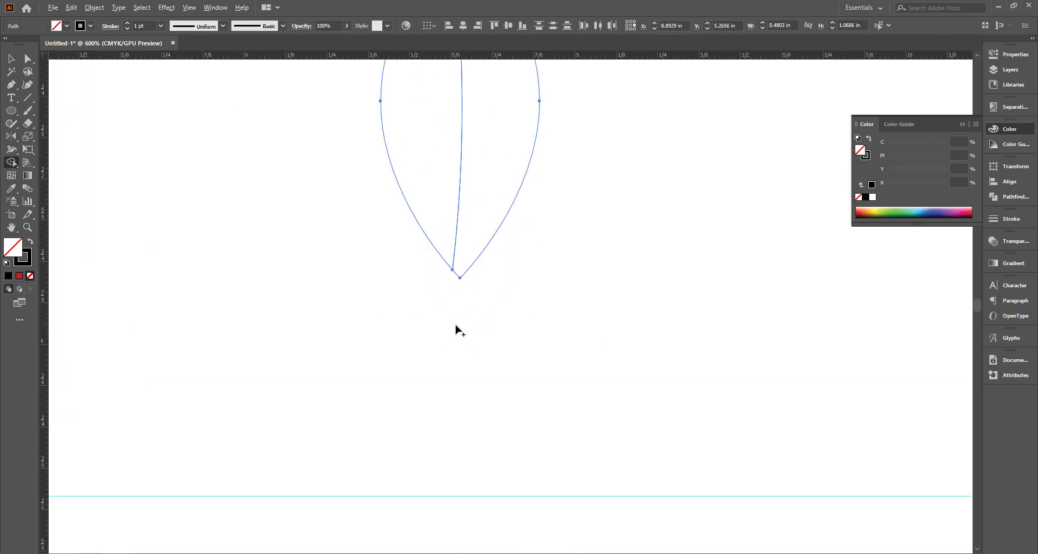
{"action": "scroll", "coordinate": [457, 328], "scroll_direction": "down", "scroll_amount": 2}
{"action": "scroll", "coordinate": [462, 327], "scroll_direction": "down", "scroll_amount": 1}
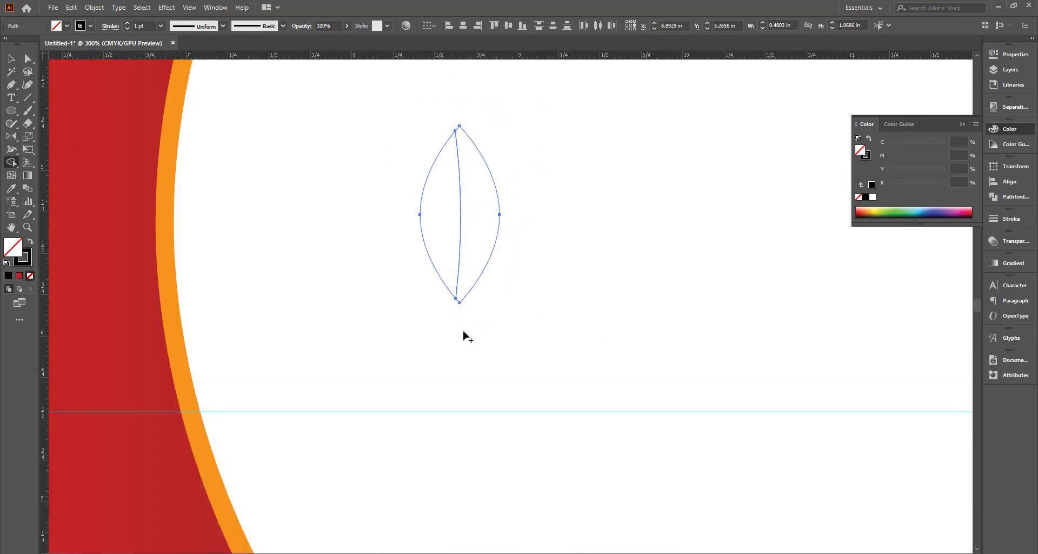
Step: Select the split leaf paths in outline view and fill them with the arc's orange
{"action": "left_click", "coordinate": [13, 60]}
{"action": "left_click", "coordinate": [452, 232]}
{"action": "key", "text": "ctrl+y"}
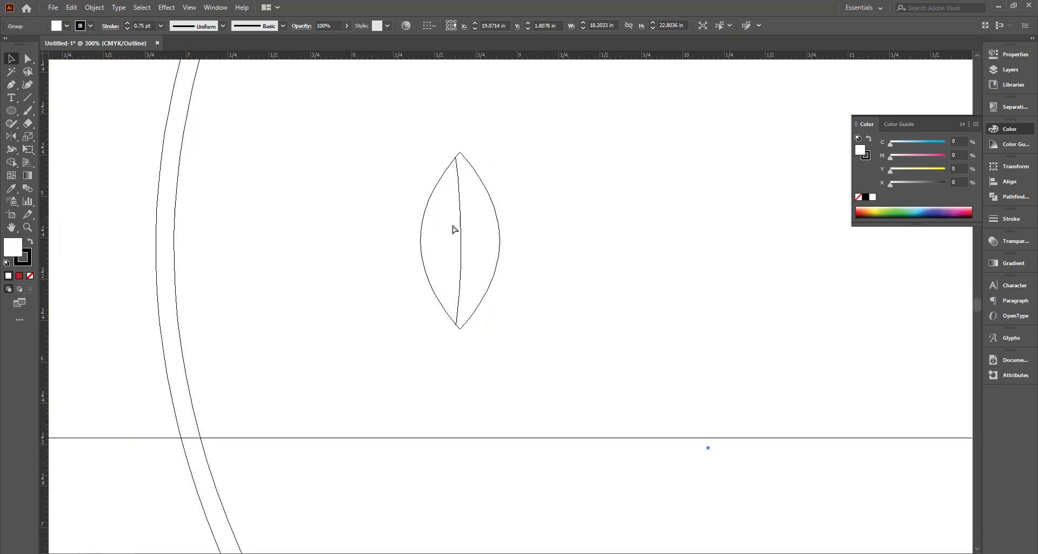
{"action": "left_click", "coordinate": [501, 197]}
{"action": "key", "text": "ctrl+y"}
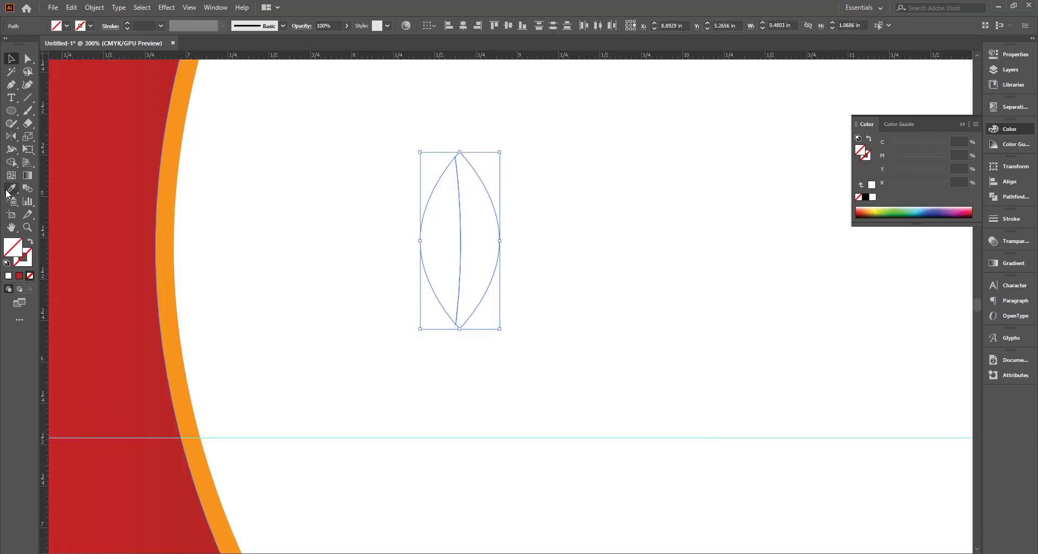
{"action": "left_click", "coordinate": [10, 190]}
{"action": "left_click", "coordinate": [179, 195]}
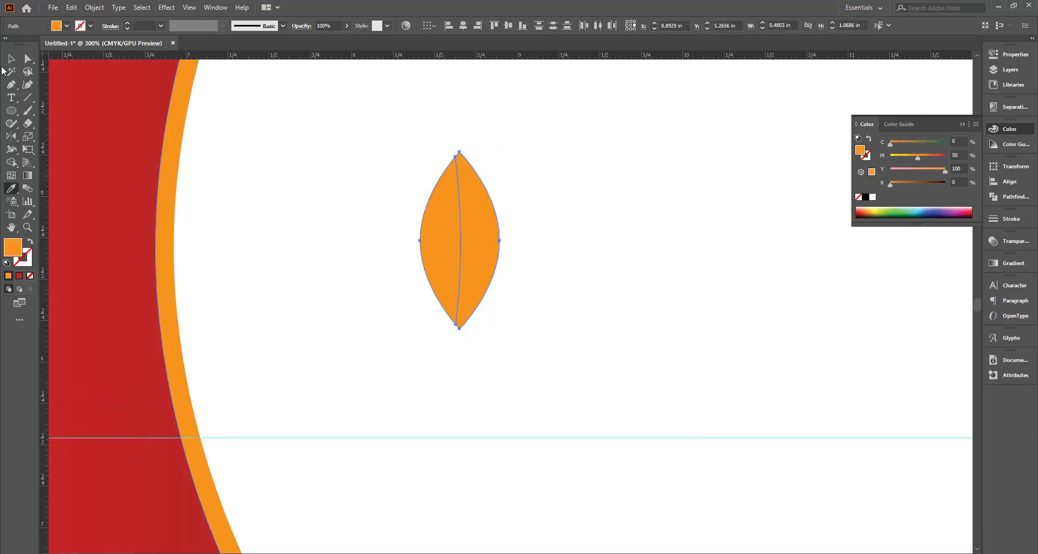
Step: Turn the right leaf half yellow by lowering Magenta in the Color panel
{"action": "scroll", "coordinate": [457, 258], "scroll_direction": "down", "scroll_amount": 1}
{"action": "left_click", "coordinate": [11, 59]}
{"action": "scroll", "coordinate": [444, 238], "scroll_direction": "up", "scroll_amount": 2}
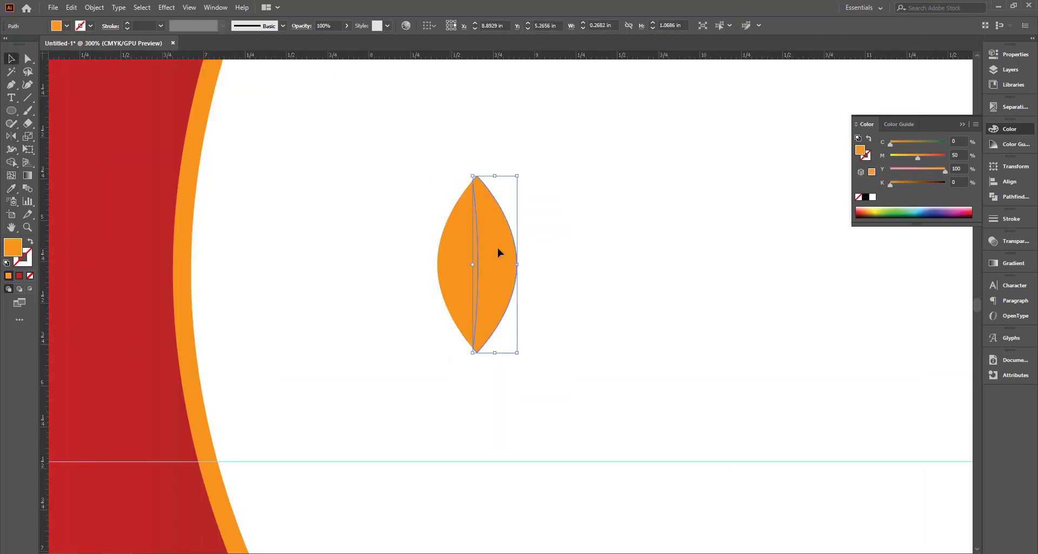
{"action": "left_click", "coordinate": [902, 156]}
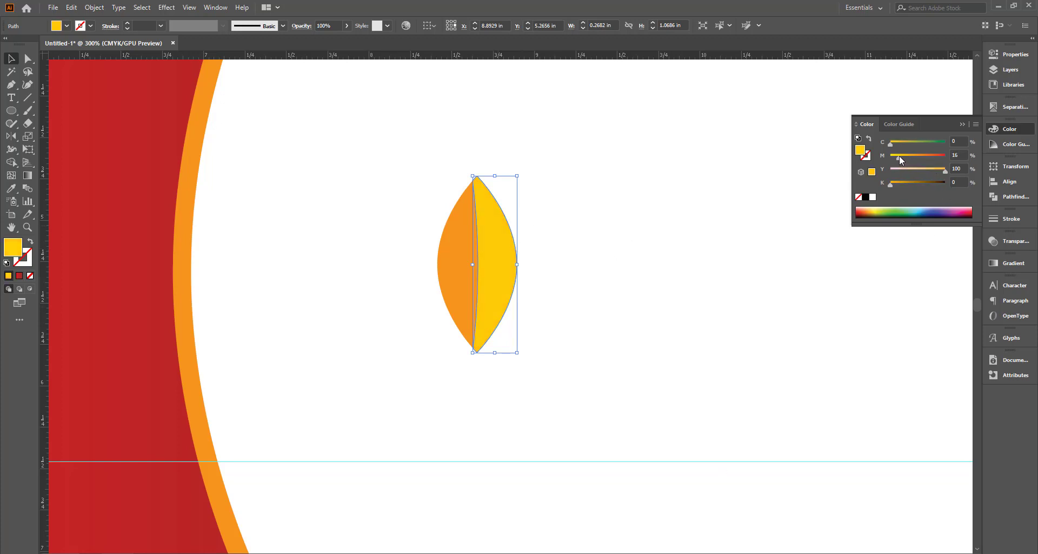
{"action": "left_click", "coordinate": [669, 308]}
{"action": "scroll", "coordinate": [650, 304], "scroll_direction": "down", "scroll_amount": 1}
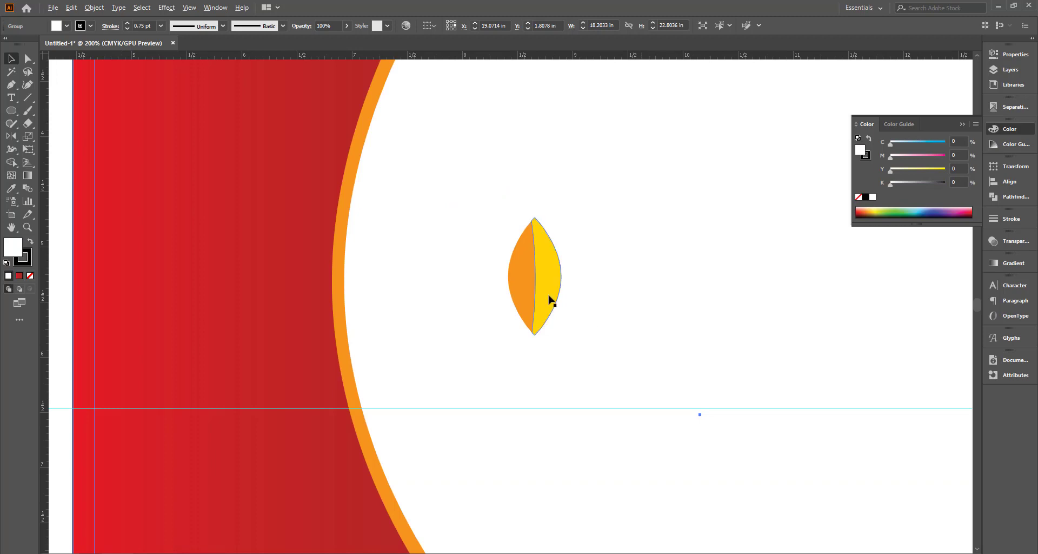
Step: Set the left leaf half's orange to 48% magenta in the Color panel
{"action": "scroll", "coordinate": [541, 413], "scroll_direction": "up", "scroll_amount": 1}
{"action": "scroll", "coordinate": [535, 357], "scroll_direction": "up", "scroll_amount": 1}
{"action": "left_click", "coordinate": [526, 309]}
{"action": "scroll", "coordinate": [514, 324], "scroll_direction": "down", "scroll_amount": 1}
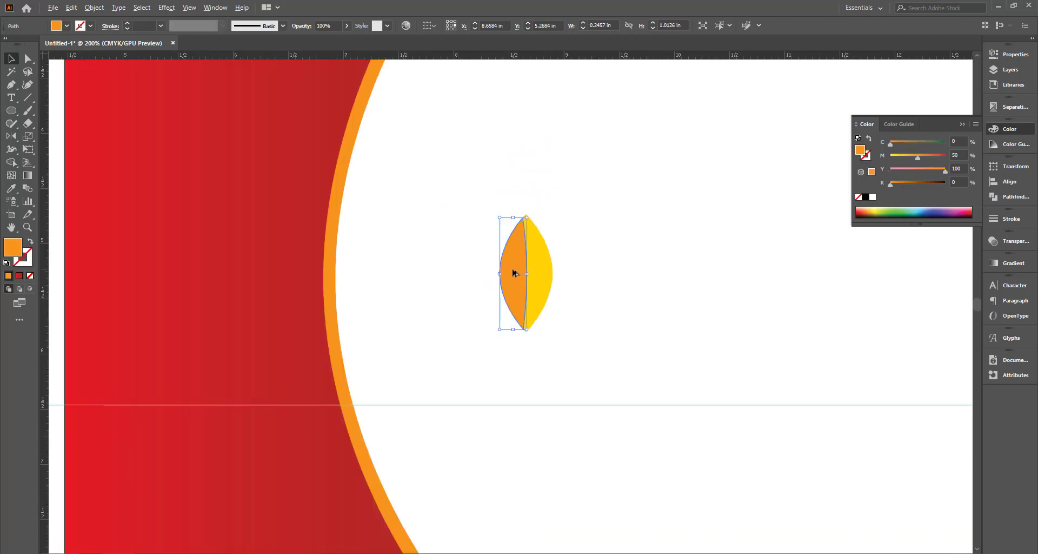
{"action": "scroll", "coordinate": [565, 378], "scroll_direction": "down", "scroll_amount": 1}
{"action": "left_click", "coordinate": [589, 309]}
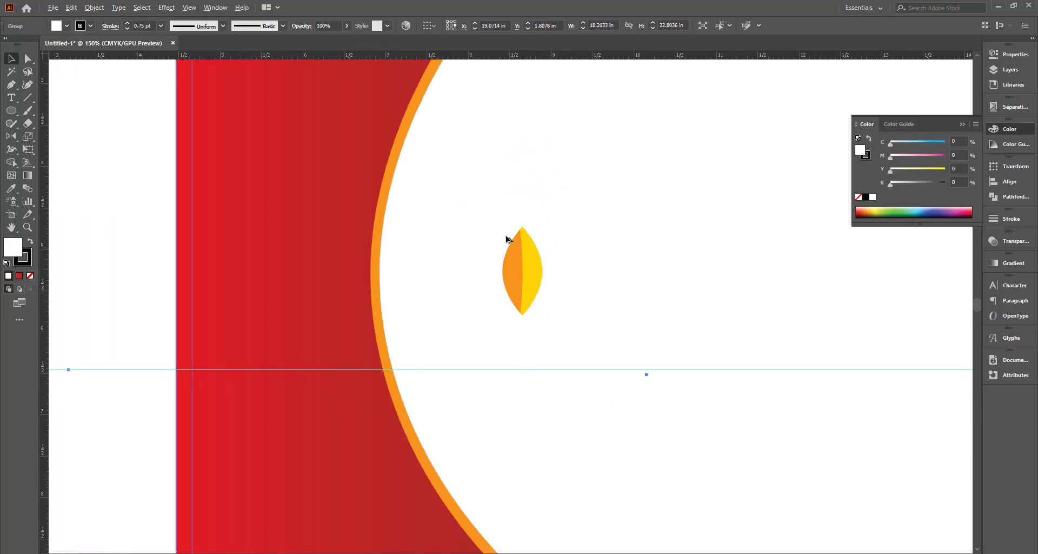
{"action": "scroll", "coordinate": [508, 238], "scroll_direction": "up", "scroll_amount": 1}
{"action": "left_click", "coordinate": [522, 267]}
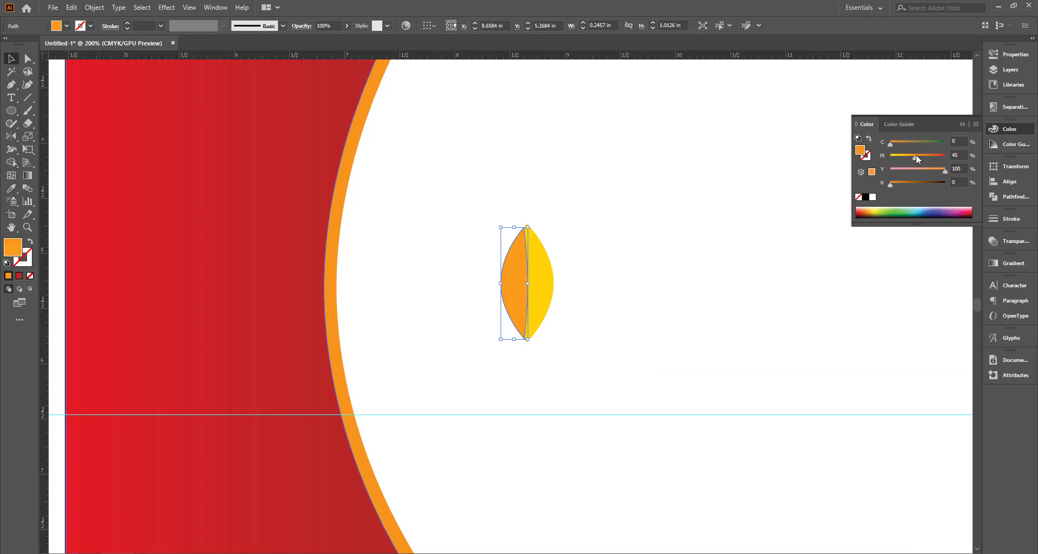
{"action": "left_click_drag", "start_coordinate": [917, 156], "coordinate": [922, 155]}
Step: Group the orange and yellow leaf halves into a single leaf
{"action": "left_click", "coordinate": [764, 250]}
{"action": "left_click", "coordinate": [544, 289]}
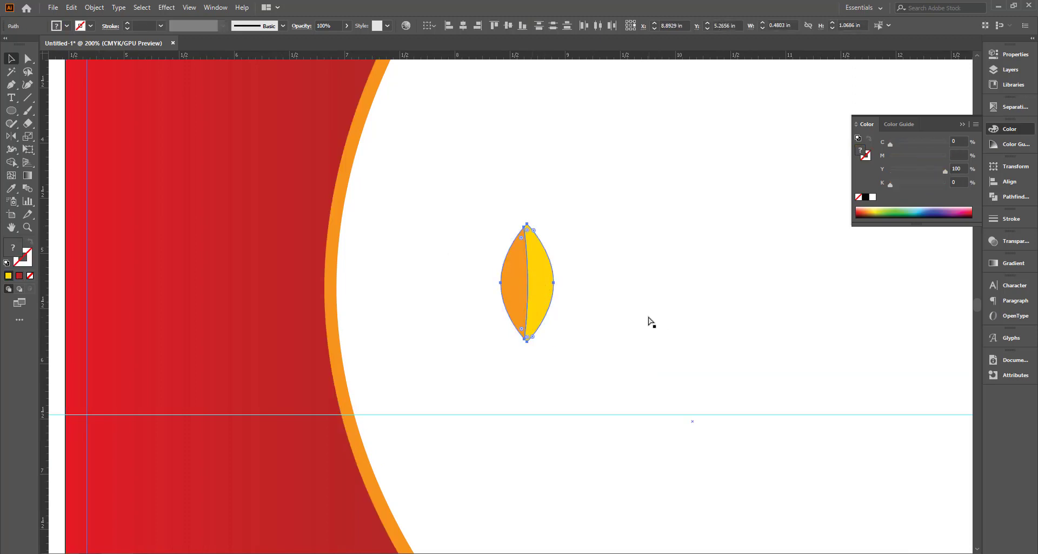
{"action": "key", "text": "ctrl+g"}
Step: Move the grouped leaf onto the red panel and tilt it along the curve
{"action": "scroll", "coordinate": [601, 322], "scroll_direction": "down", "scroll_amount": 2, "text": "alt"}
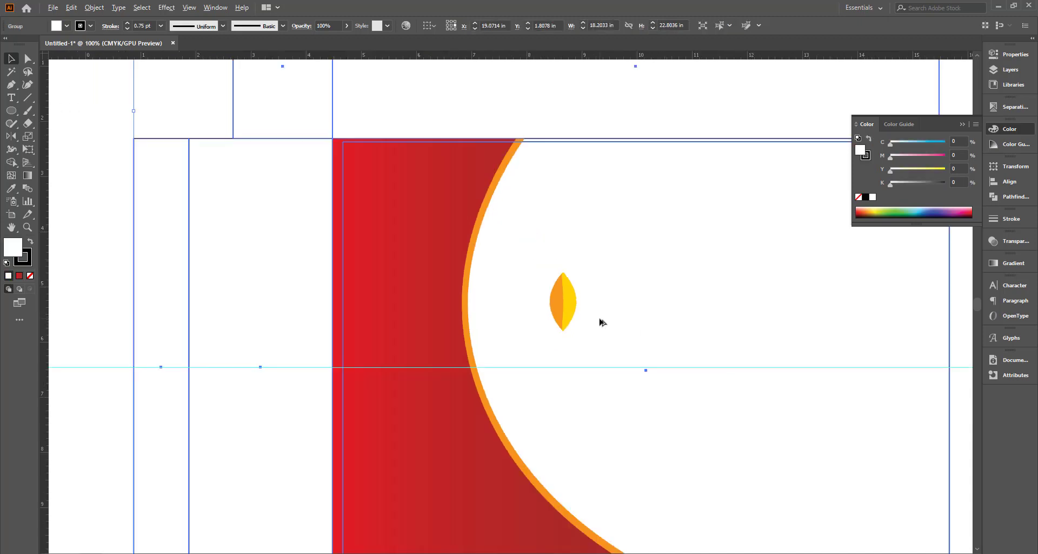
{"action": "left_click_drag", "start_coordinate": [573, 310], "coordinate": [456, 340]}
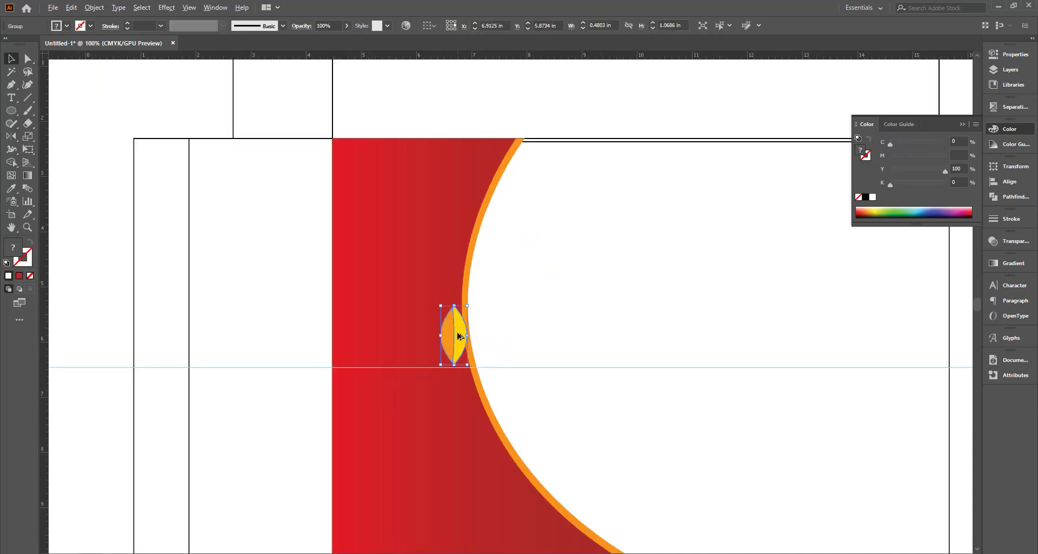
{"action": "scroll", "coordinate": [459, 335], "scroll_direction": "up", "scroll_amount": 1, "text": "alt"}
{"action": "left_click_drag", "start_coordinate": [476, 285], "coordinate": [448, 288]}
{"action": "scroll", "coordinate": [616, 332], "scroll_direction": "down", "scroll_amount": 1}
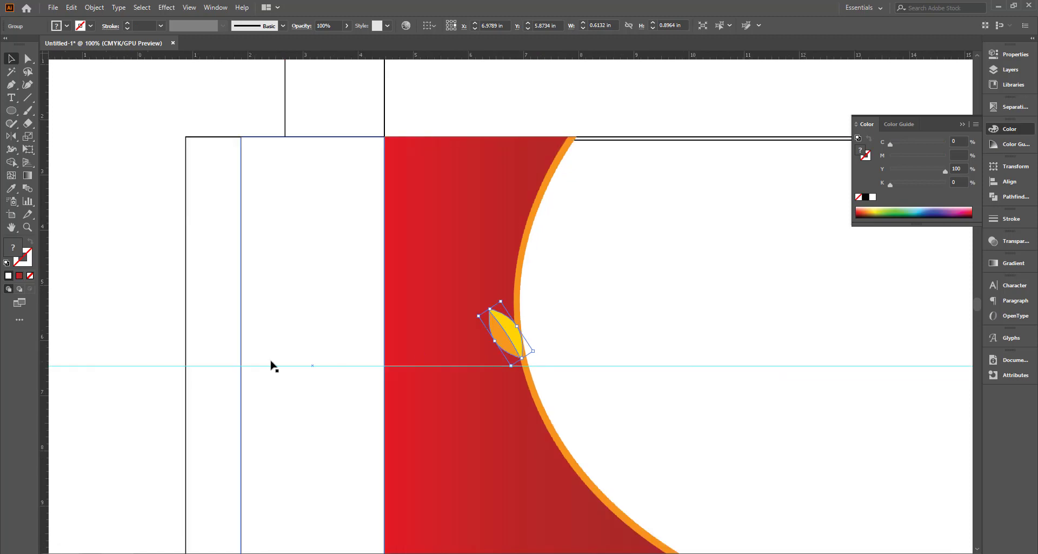
{"action": "left_click_drag", "start_coordinate": [507, 343], "coordinate": [500, 351]}
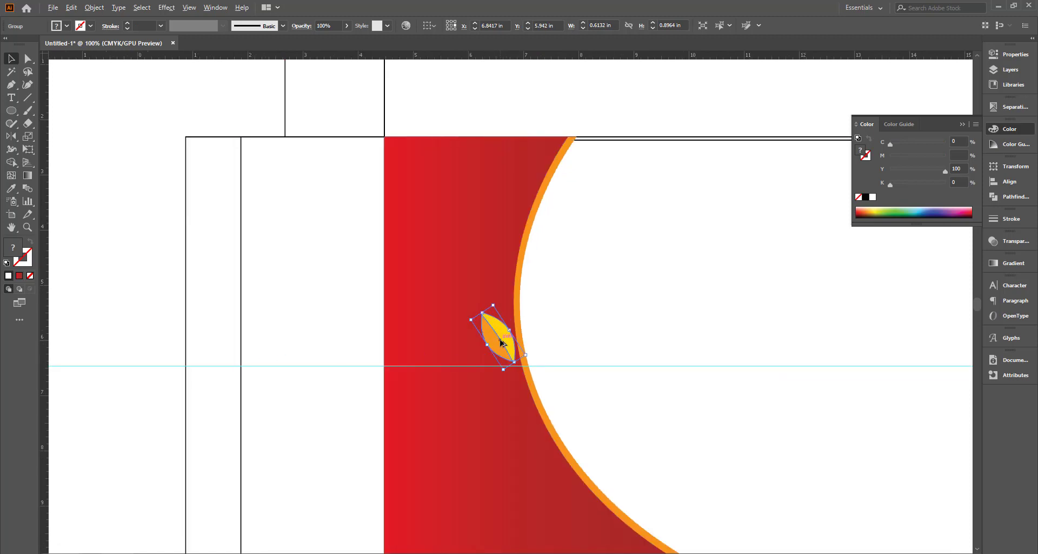
{"action": "scroll", "coordinate": [501, 341], "scroll_direction": "up", "scroll_amount": 1, "text": "alt"}
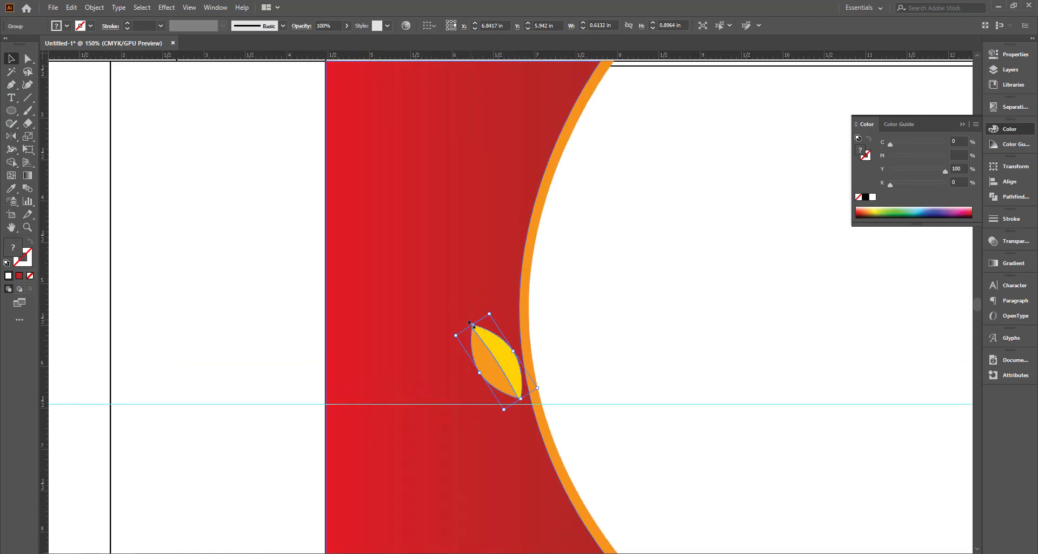
{"action": "left_click_drag", "start_coordinate": [470, 324], "coordinate": [489, 342]}
{"action": "left_click", "coordinate": [599, 399]}
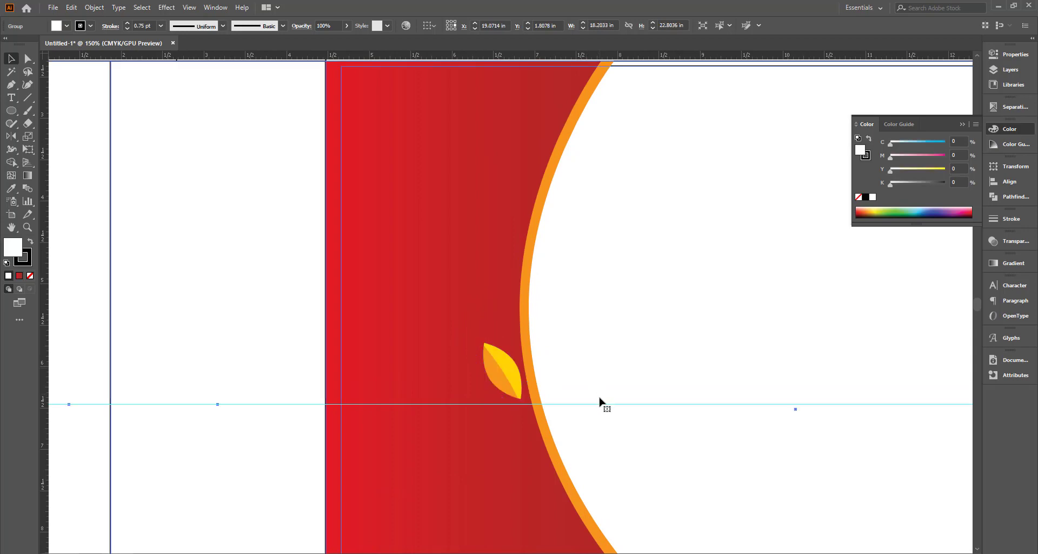
Step: Rotate the leaf to about 46 degrees and shift it slightly left
{"action": "left_click", "coordinate": [502, 373]}
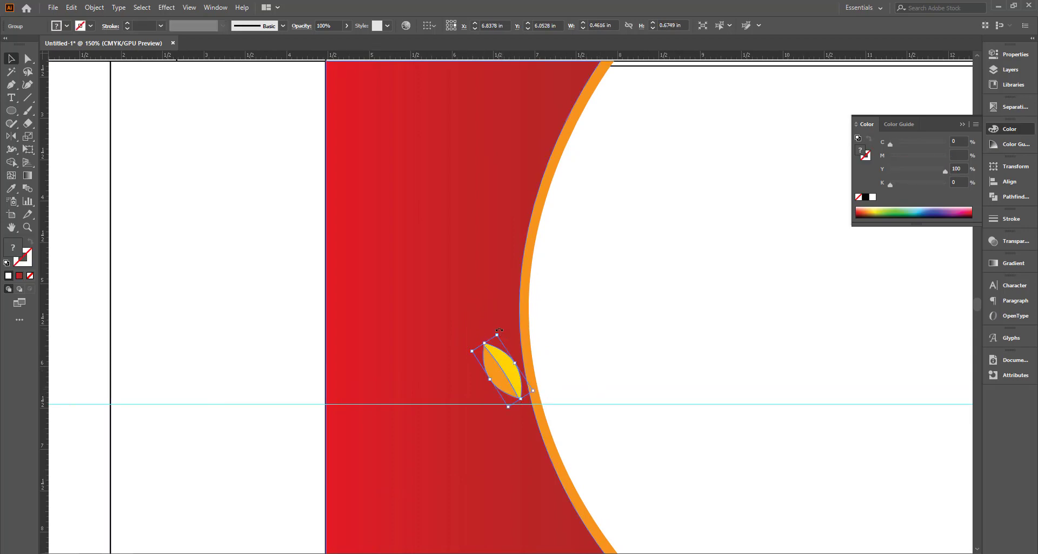
{"action": "left_click_drag", "start_coordinate": [494, 328], "coordinate": [494, 329]}
{"action": "scroll", "coordinate": [576, 341], "scroll_direction": "down", "scroll_amount": 1, "text": "alt"}
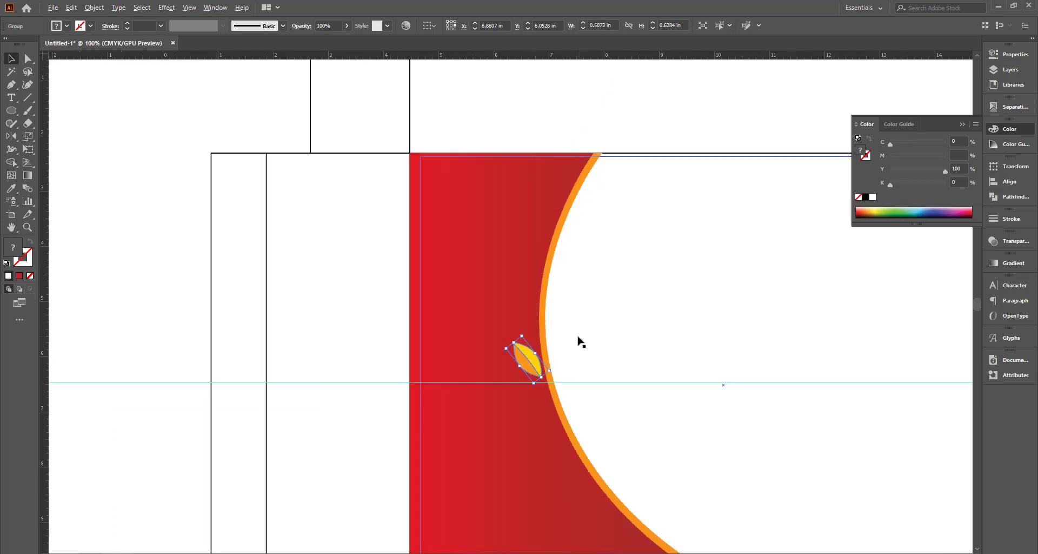
{"action": "left_click", "coordinate": [193, 248]}
{"action": "scroll", "coordinate": [495, 372], "scroll_direction": "up", "scroll_amount": 1, "text": "alt"}
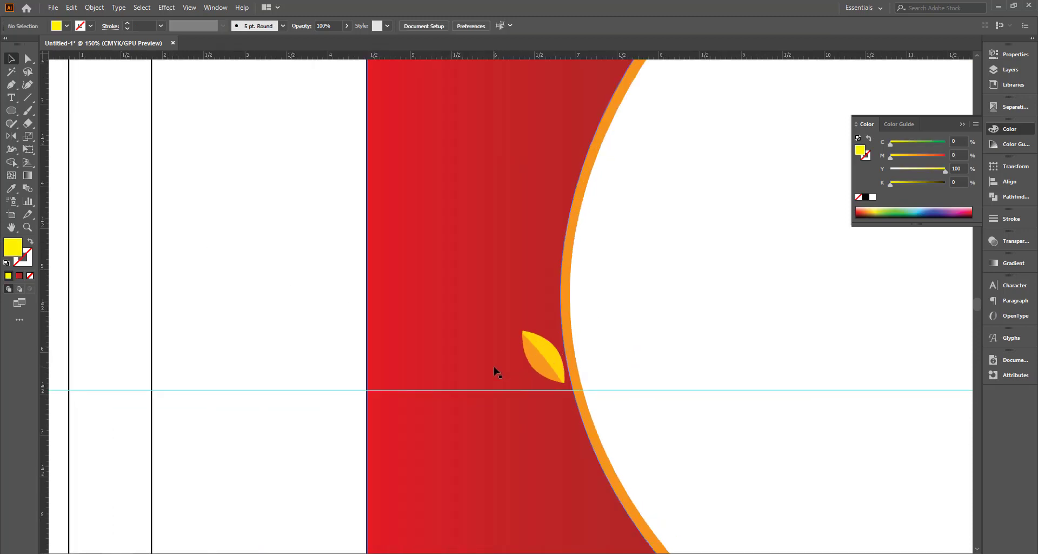
{"action": "left_click", "coordinate": [544, 364]}
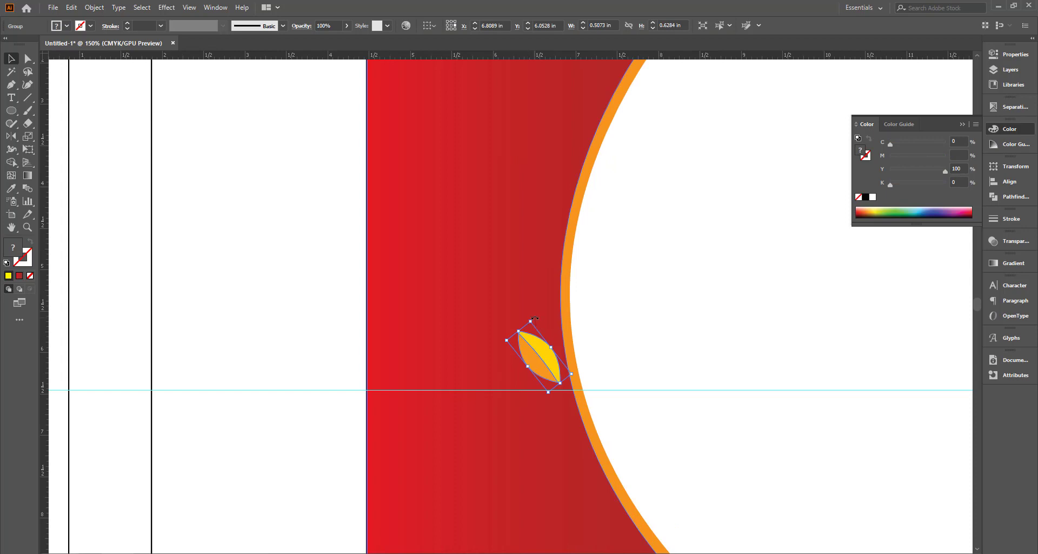
{"action": "left_click_drag", "start_coordinate": [535, 318], "coordinate": [529, 315]}
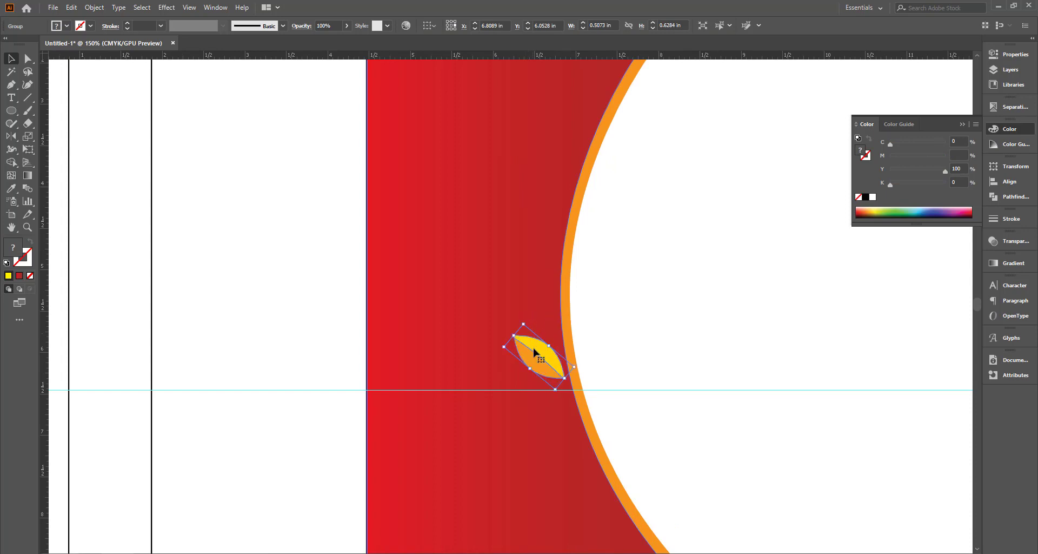
{"action": "left_click_drag", "start_coordinate": [549, 372], "coordinate": [545, 372]}
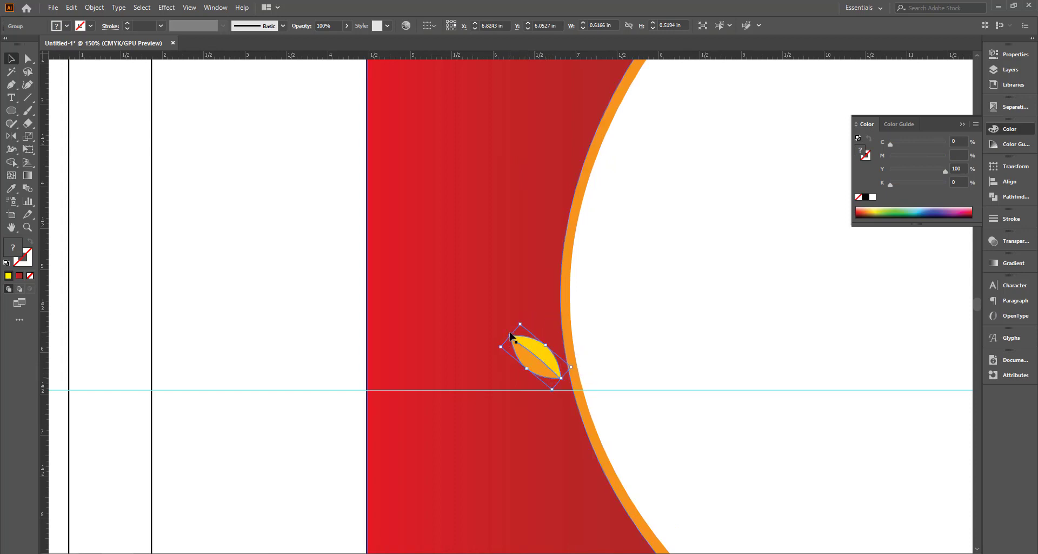
{"action": "scroll", "coordinate": [724, 355], "scroll_direction": "down", "scroll_amount": 1, "text": "alt"}
{"action": "left_click", "coordinate": [265, 281]}
Step: Lower the leaf so its bottom tip rests on the orange arc at the guide
{"action": "scroll", "coordinate": [563, 295], "scroll_direction": "down", "scroll_amount": 2}
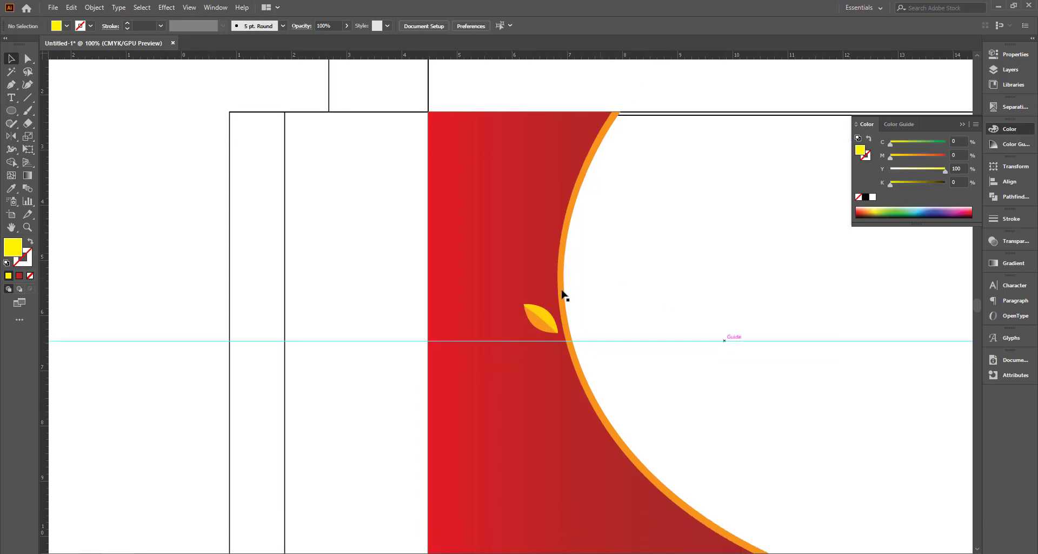
{"action": "scroll", "coordinate": [573, 336], "scroll_direction": "down", "scroll_amount": 2}
{"action": "scroll", "coordinate": [594, 332], "scroll_direction": "up", "scroll_amount": 1, "text": "alt"}
{"action": "scroll", "coordinate": [593, 343], "scroll_direction": "up", "scroll_amount": 1, "text": "alt"}
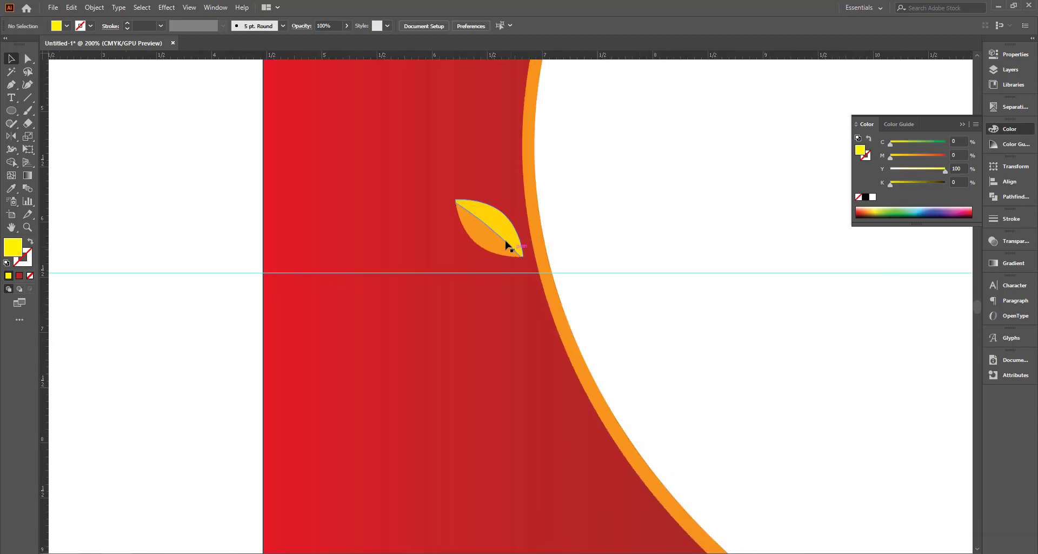
{"action": "left_click_drag", "start_coordinate": [507, 244], "coordinate": [508, 262]}
{"action": "left_click", "coordinate": [563, 262]}
{"action": "scroll", "coordinate": [563, 262], "scroll_direction": "up", "scroll_amount": 1, "text": "alt"}
{"action": "scroll", "coordinate": [568, 271], "scroll_direction": "down", "scroll_amount": 1, "text": "alt"}
{"action": "left_click", "coordinate": [474, 287]}
{"action": "scroll", "coordinate": [589, 288], "scroll_direction": "down", "scroll_amount": 3, "text": "alt"}
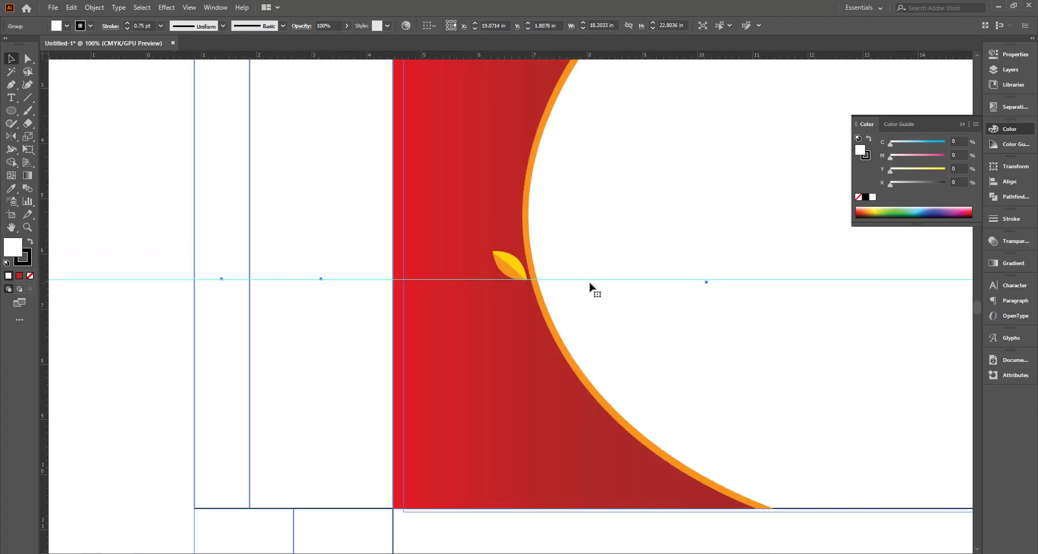
{"action": "scroll", "coordinate": [551, 320], "scroll_direction": "up", "scroll_amount": 2, "text": "alt"}
{"action": "scroll", "coordinate": [550, 321], "scroll_direction": "down", "scroll_amount": 1, "text": "alt"}
{"action": "scroll", "coordinate": [550, 346], "scroll_direction": "down", "scroll_amount": 1, "text": "alt"}
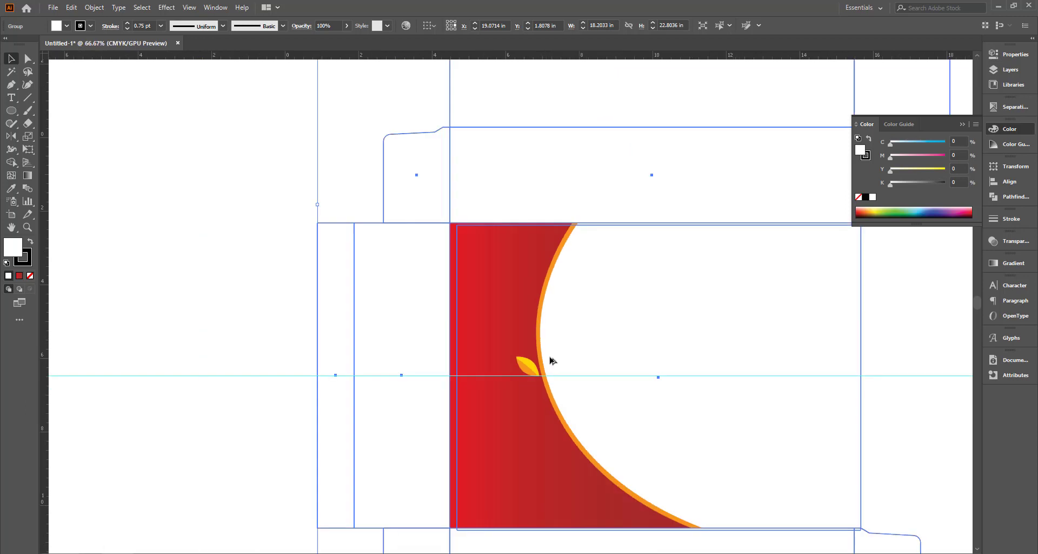
{"action": "scroll", "coordinate": [549, 359], "scroll_direction": "up", "scroll_amount": 1, "text": "alt"}
{"action": "scroll", "coordinate": [523, 375], "scroll_direction": "up", "scroll_amount": 1, "text": "alt"}
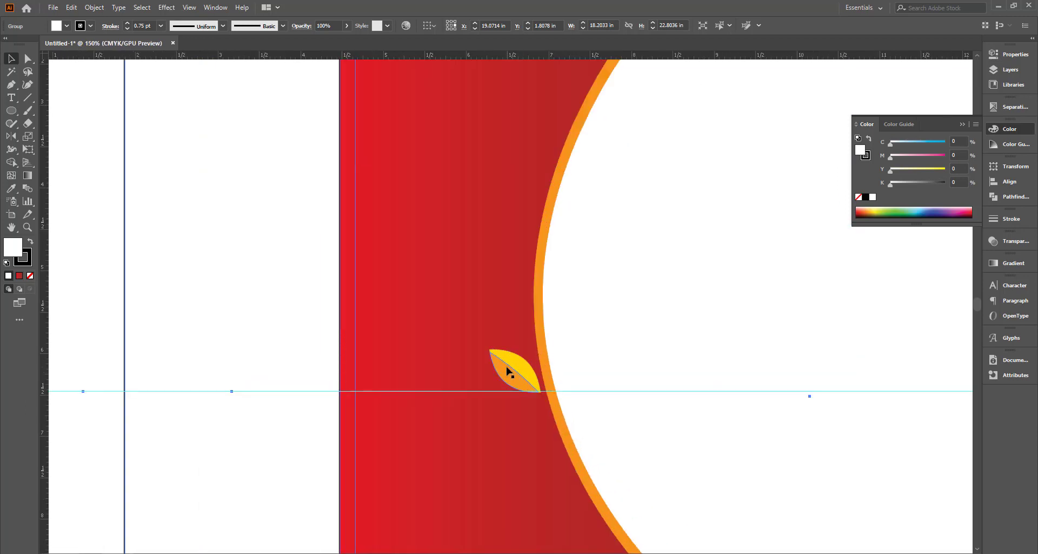
Step: Alt-drag leaf copies up the orange curve, one reaching the top of the stem
{"action": "left_click_drag", "start_coordinate": [511, 370], "coordinate": [500, 321]}
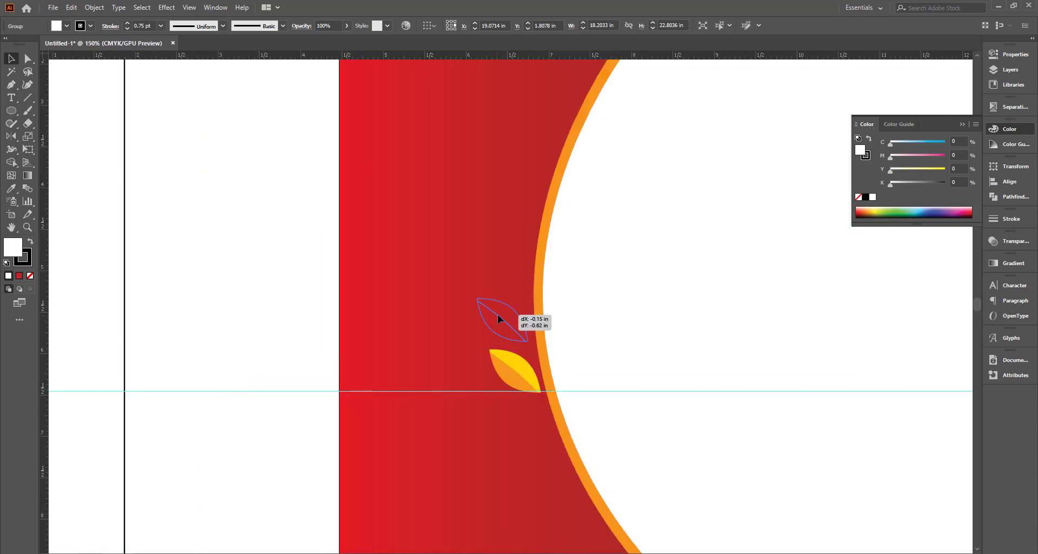
{"action": "left_click_drag", "start_coordinate": [500, 318], "coordinate": [501, 320]}
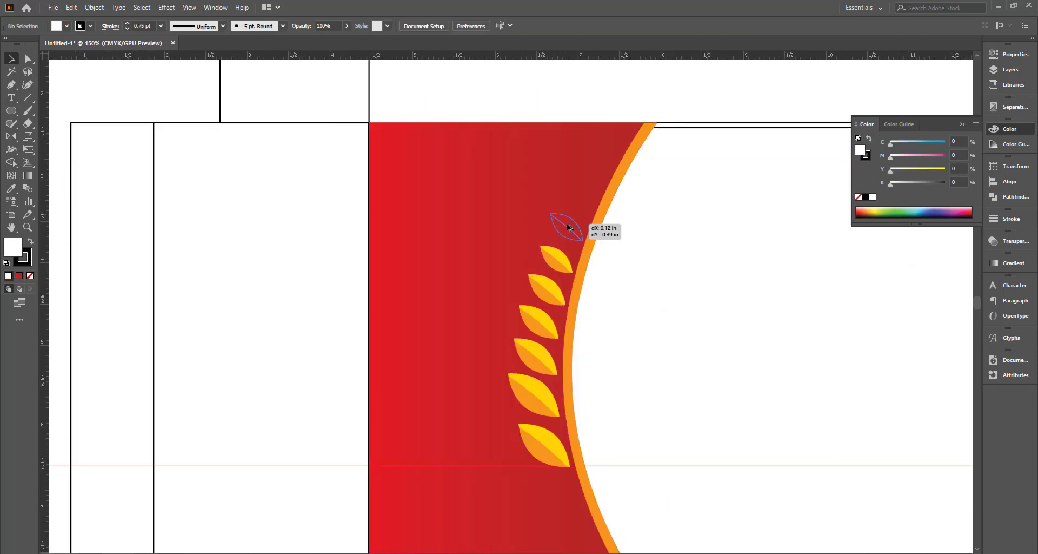
{"action": "left_click_drag", "start_coordinate": [535, 236], "coordinate": [621, 132]}
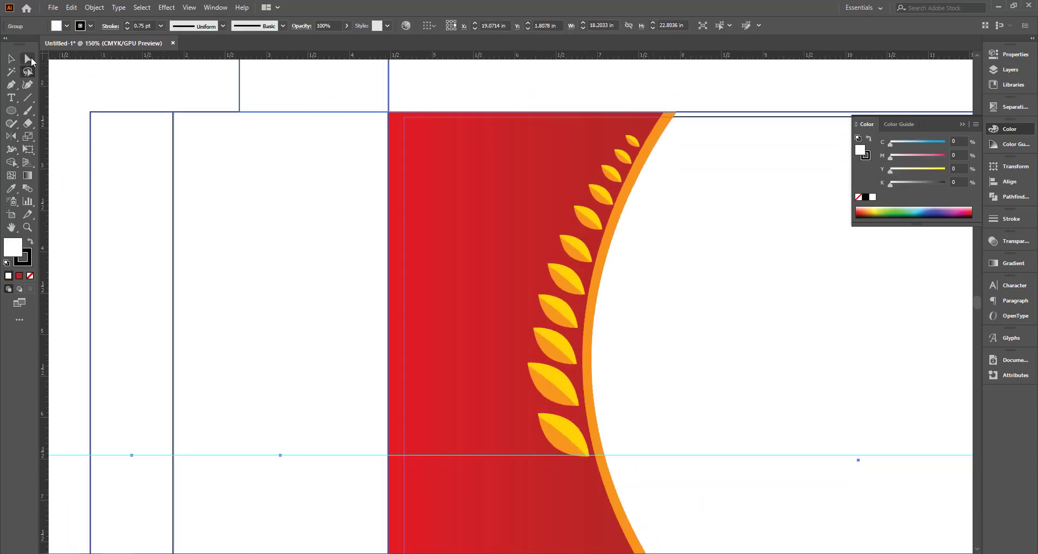
{"action": "left_click", "coordinate": [525, 373]}
{"action": "left_click", "coordinate": [514, 308]}
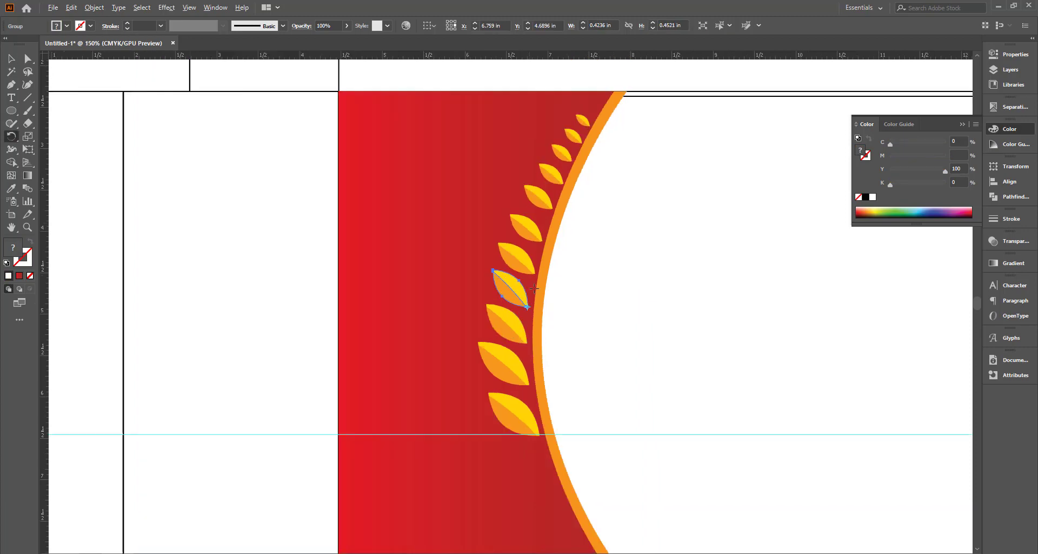
Step: Rotate a smaller upper leaf more upright and move it along the curve
{"action": "key", "text": "r"}
{"action": "scroll", "coordinate": [541, 292], "scroll_direction": "up", "scroll_amount": 2}
{"action": "scroll", "coordinate": [572, 283], "scroll_direction": "down", "scroll_amount": 3}
{"action": "scroll", "coordinate": [541, 273], "scroll_direction": "up", "scroll_amount": 1}
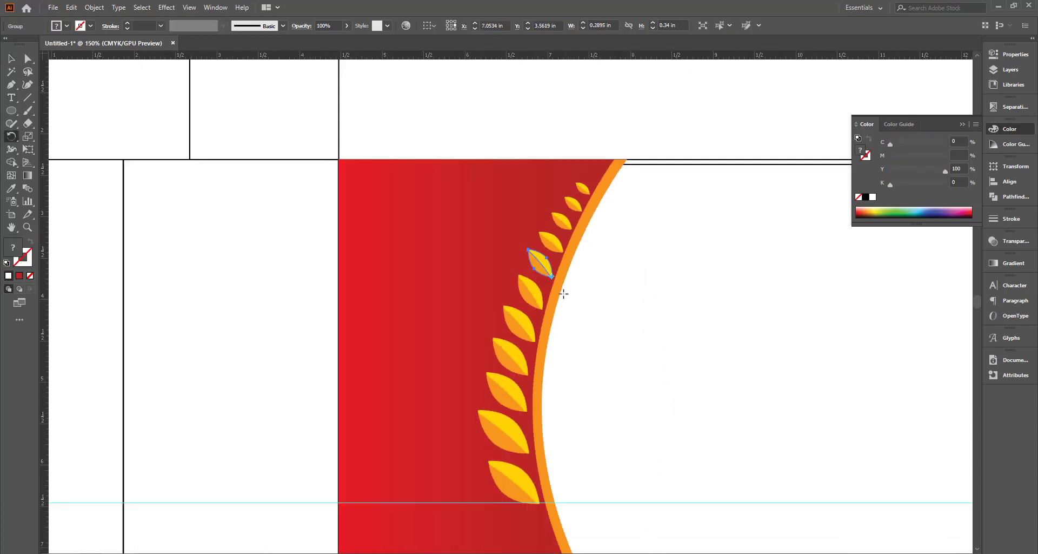
{"action": "scroll", "coordinate": [564, 292], "scroll_direction": "up", "scroll_amount": 3}
{"action": "key", "text": "v"}
{"action": "left_click_drag", "start_coordinate": [587, 237], "coordinate": [567, 213]}
{"action": "scroll", "coordinate": [667, 271], "scroll_direction": "up", "scroll_amount": 1}
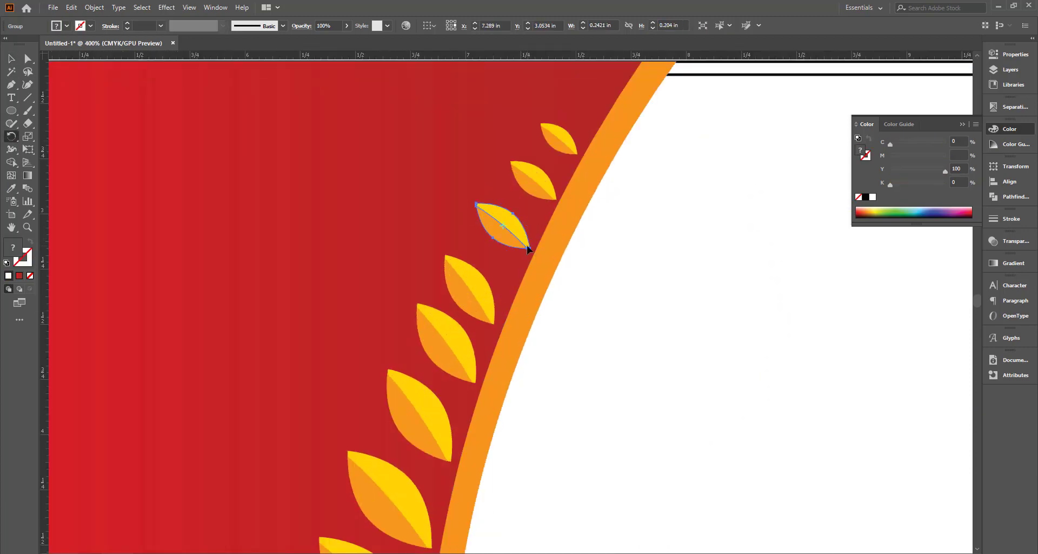
{"action": "left_click_drag", "start_coordinate": [501, 250], "coordinate": [478, 280]}
Step: Check the red curve panel with Direct Selection, then paste another leaf copy
{"action": "scroll", "coordinate": [501, 249], "scroll_direction": "down", "scroll_amount": 2}
{"action": "scroll", "coordinate": [526, 234], "scroll_direction": "up", "scroll_amount": 3}
{"action": "scroll", "coordinate": [481, 248], "scroll_direction": "down", "scroll_amount": 2}
{"action": "scroll", "coordinate": [516, 155], "scroll_direction": "down", "scroll_amount": 2}
{"action": "scroll", "coordinate": [526, 146], "scroll_direction": "down", "scroll_amount": 1}
{"action": "key", "text": "a"}
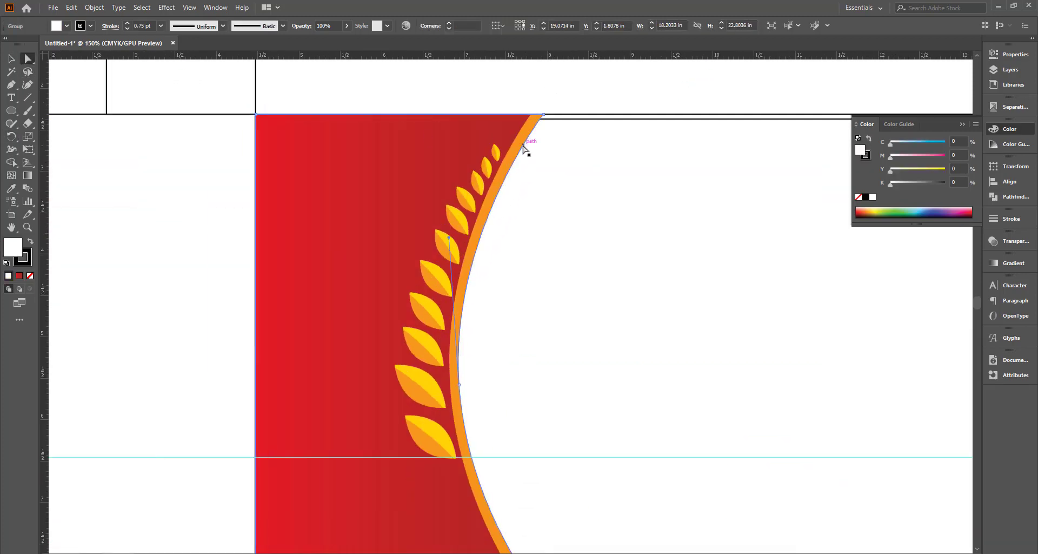
{"action": "left_click", "coordinate": [526, 151]}
{"action": "scroll", "coordinate": [481, 174], "scroll_direction": "down", "scroll_amount": 2}
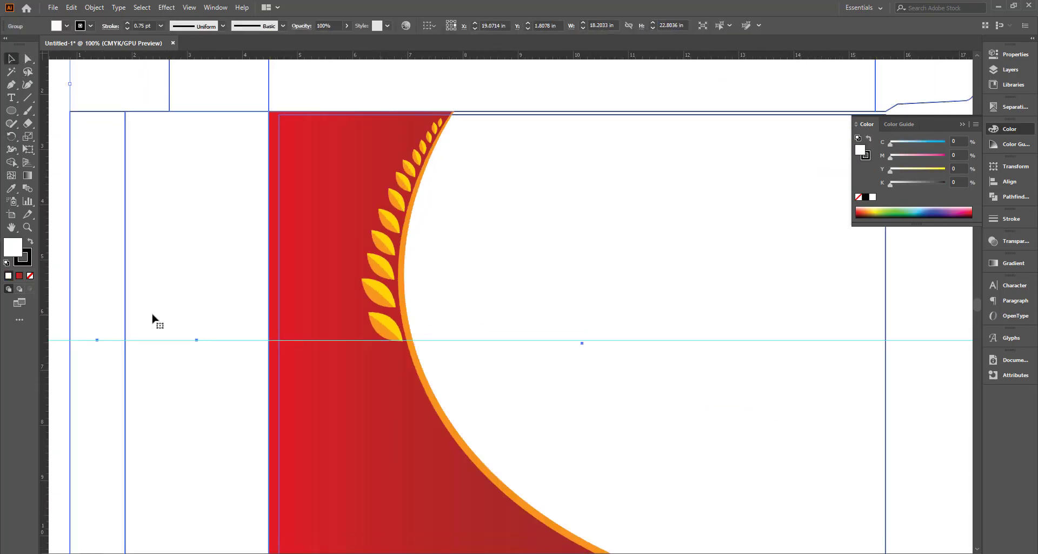
{"action": "key", "text": "v"}
{"action": "left_click", "coordinate": [439, 373]}
{"action": "key", "text": "ctrl+v"}
Step: Place leaf copies up the right side of the curve toward its top
{"action": "scroll", "coordinate": [399, 355], "scroll_direction": "down", "scroll_amount": 2}
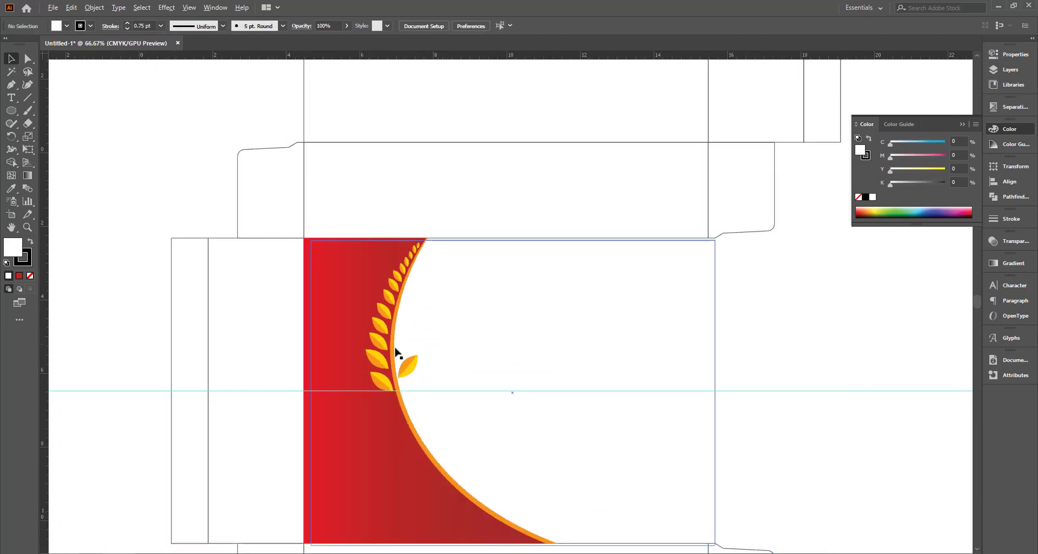
{"action": "scroll", "coordinate": [398, 354], "scroll_direction": "up", "scroll_amount": 2}
{"action": "scroll", "coordinate": [466, 355], "scroll_direction": "up", "scroll_amount": 1}
{"action": "left_click_drag", "start_coordinate": [417, 367], "coordinate": [409, 306]}
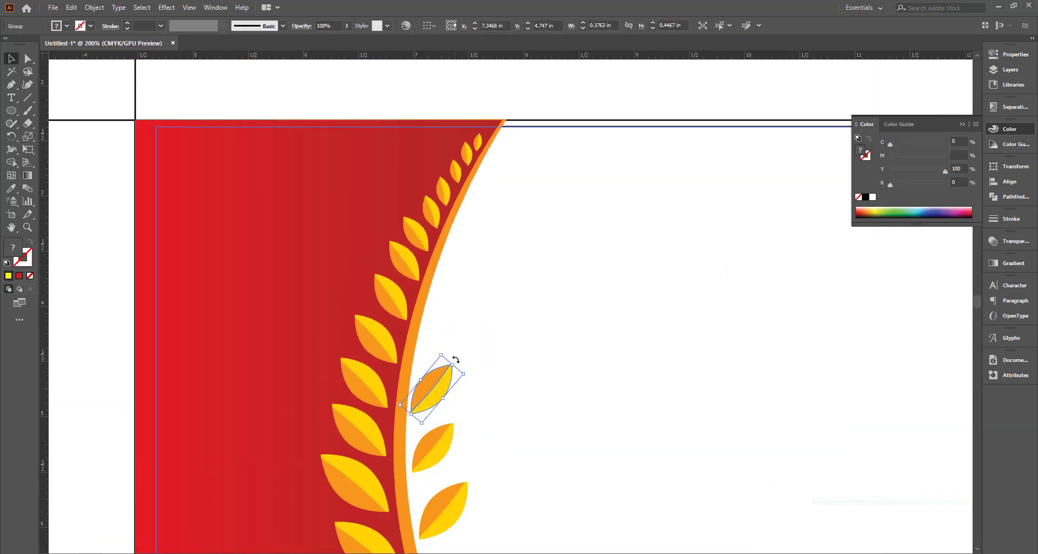
{"action": "scroll", "coordinate": [433, 325], "scroll_direction": "down", "scroll_amount": 1}
{"action": "left_click", "coordinate": [475, 346]}
{"action": "left_click_drag", "start_coordinate": [452, 381], "coordinate": [459, 352]}
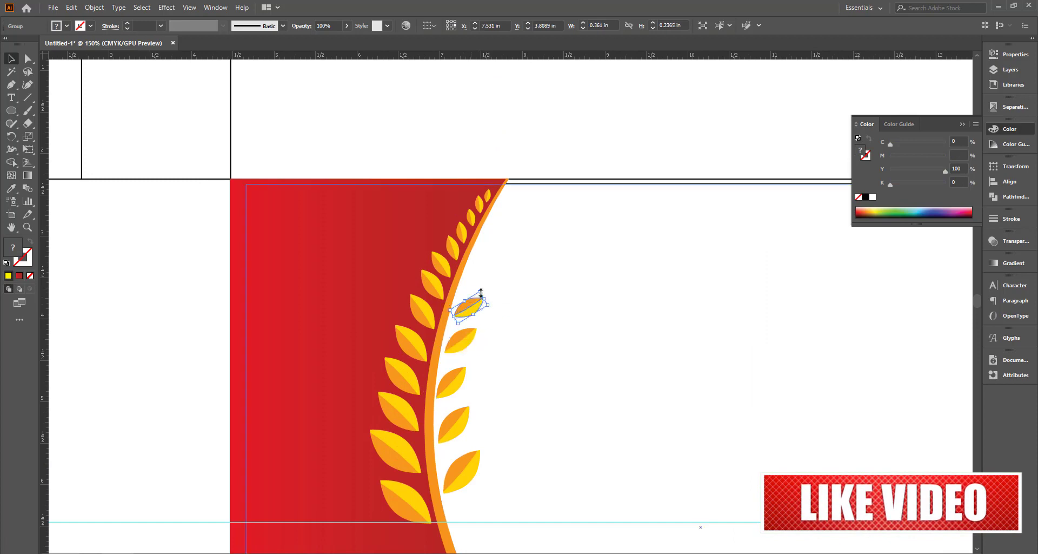
{"action": "scroll", "coordinate": [470, 349], "scroll_direction": "up", "scroll_amount": 3}
{"action": "scroll", "coordinate": [522, 280], "scroll_direction": "down", "scroll_amount": 5}
{"action": "scroll", "coordinate": [464, 259], "scroll_direction": "up", "scroll_amount": 2}
{"action": "left_click_drag", "start_coordinate": [464, 259], "coordinate": [475, 225]}
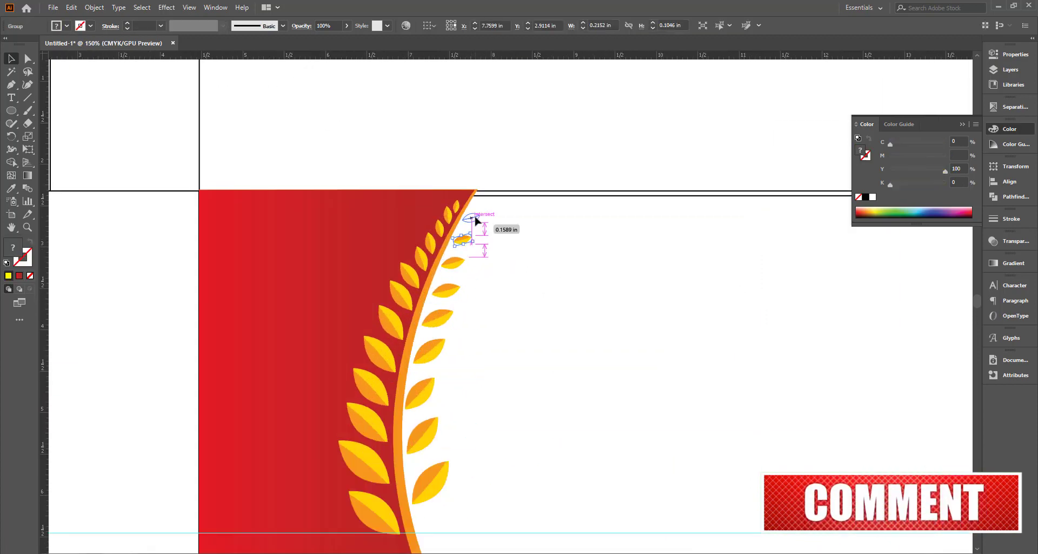
{"action": "scroll", "coordinate": [475, 225], "scroll_direction": "down", "scroll_amount": 2}
{"action": "scroll", "coordinate": [431, 364], "scroll_direction": "up", "scroll_amount": 2}
Step: Fill the right-side wheat leaves with the orange-to-yellow gradient
{"action": "left_click", "coordinate": [343, 399]}
{"action": "key", "text": "."}
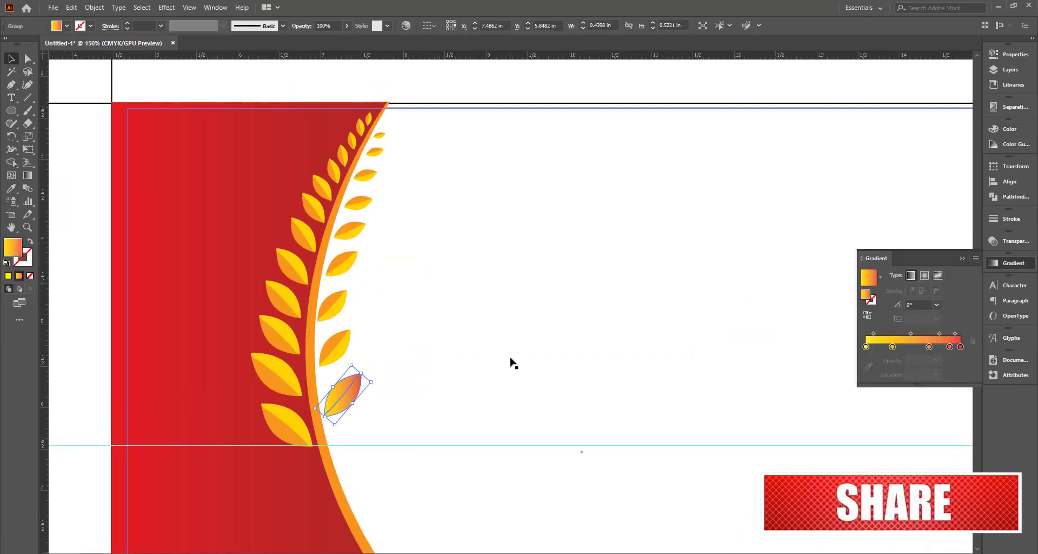
{"action": "left_click", "coordinate": [358, 202]}
{"action": "left_click_drag", "start_coordinate": [415, 81], "coordinate": [331, 359]}
{"action": "left_click", "coordinate": [869, 277]}
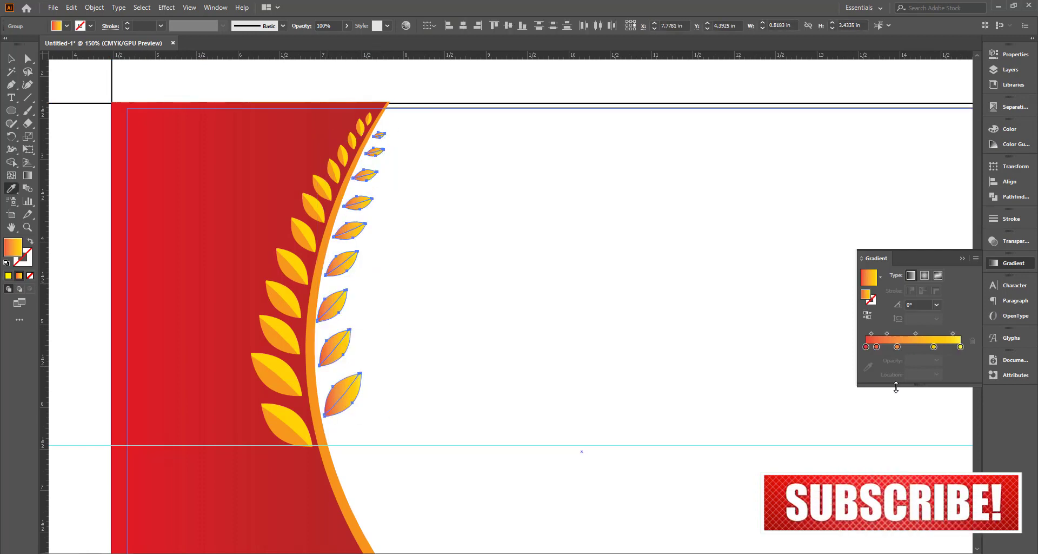
{"action": "scroll", "coordinate": [462, 355], "scroll_direction": "down", "scroll_amount": 3}
{"action": "left_click", "coordinate": [462, 355]}
Step: Zoom out and select the whole box dieline to check the layout
{"action": "scroll", "coordinate": [462, 356], "scroll_direction": "up", "scroll_amount": 1}
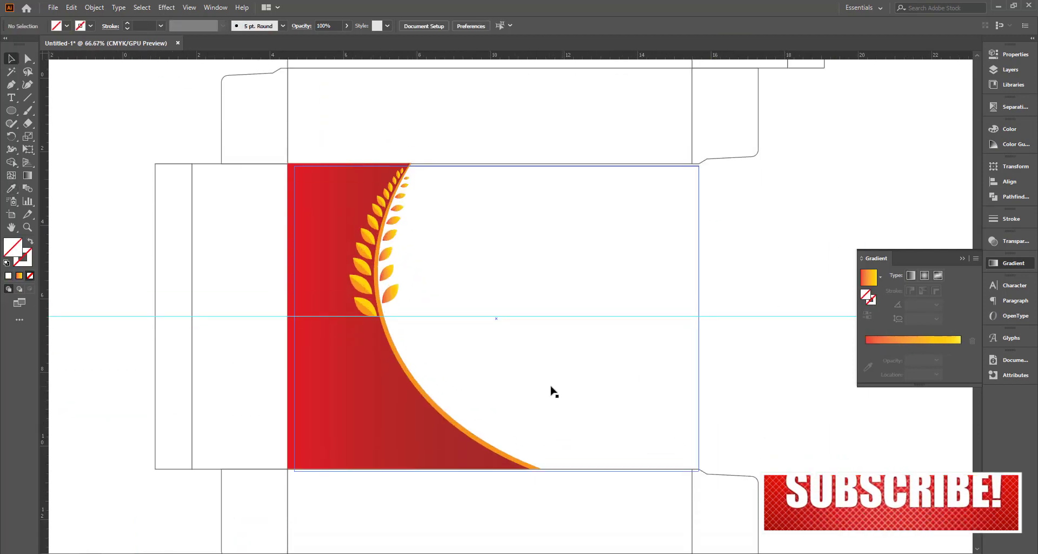
{"action": "scroll", "coordinate": [640, 292], "scroll_direction": "up", "scroll_amount": 2}
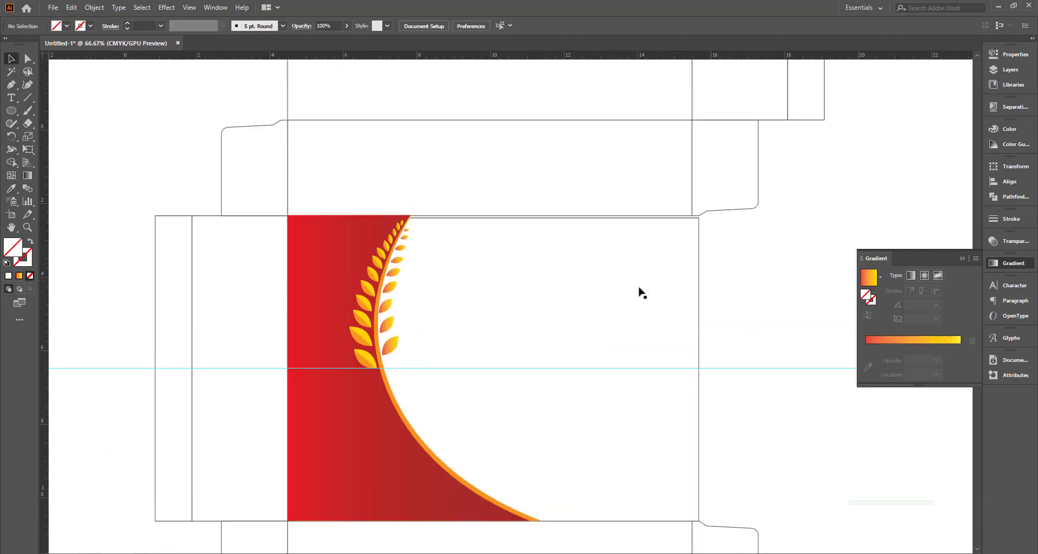
{"action": "scroll", "coordinate": [781, 301], "scroll_direction": "down", "scroll_amount": 2}
{"action": "left_click_drag", "start_coordinate": [472, 99], "coordinate": [813, 305]}
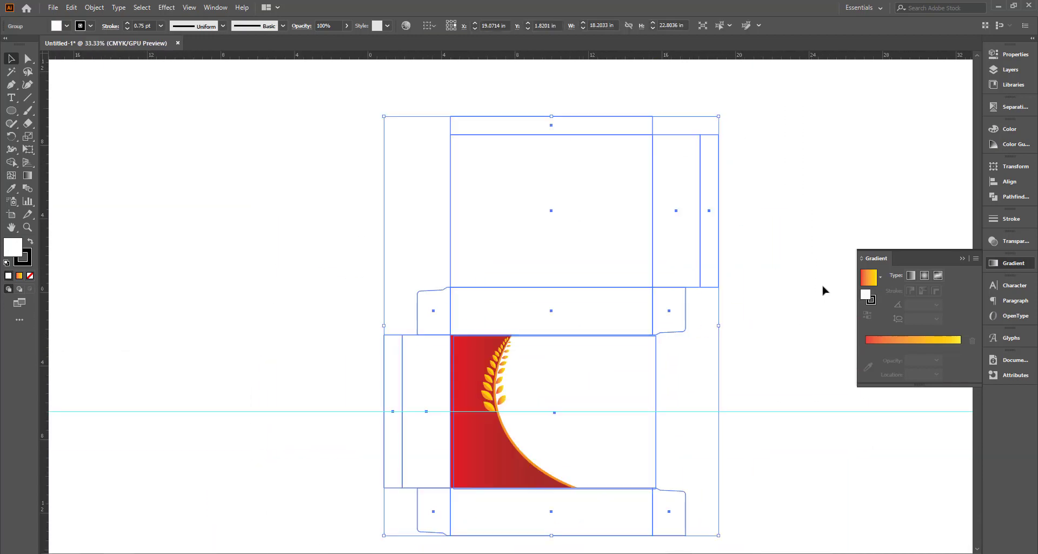
{"action": "left_click", "coordinate": [823, 290]}
{"action": "scroll", "coordinate": [655, 343], "scroll_direction": "up", "scroll_amount": 2}
{"action": "scroll", "coordinate": [720, 347], "scroll_direction": "down", "scroll_amount": 3}
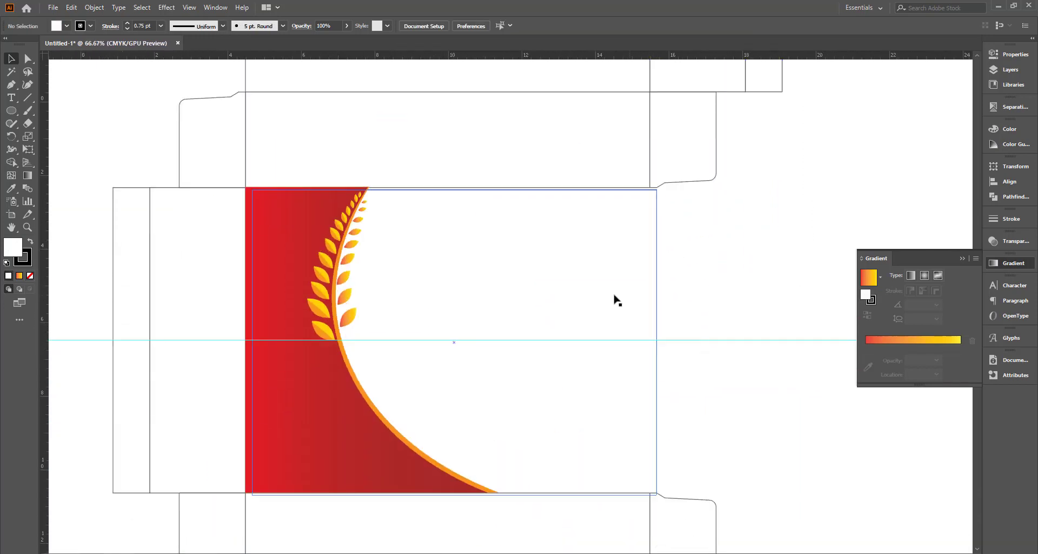
{"action": "scroll", "coordinate": [680, 217], "scroll_direction": "up", "scroll_amount": 2}
{"action": "key", "text": "a"}
{"action": "scroll", "coordinate": [724, 226], "scroll_direction": "down", "scroll_amount": 3}
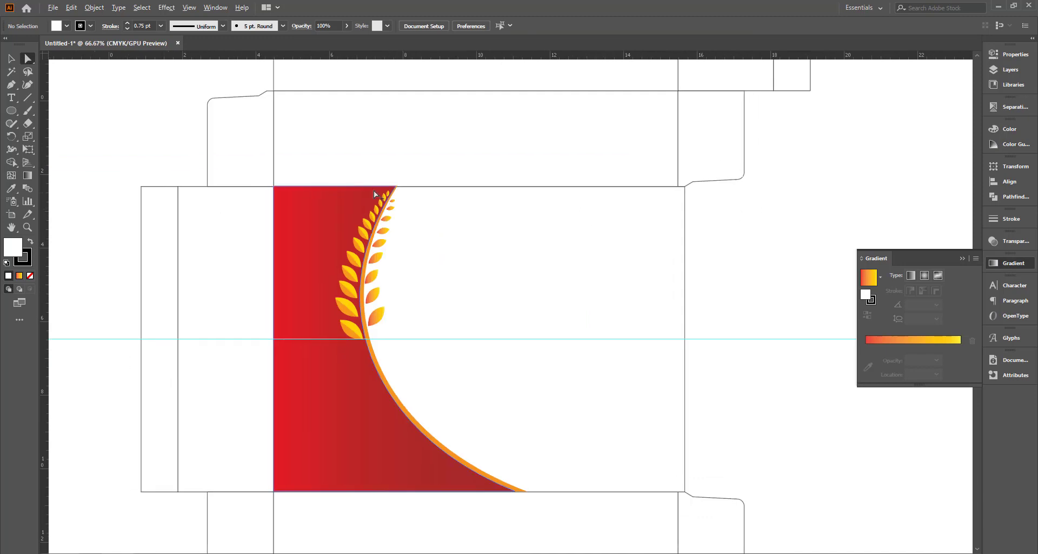
{"action": "key", "text": "v"}
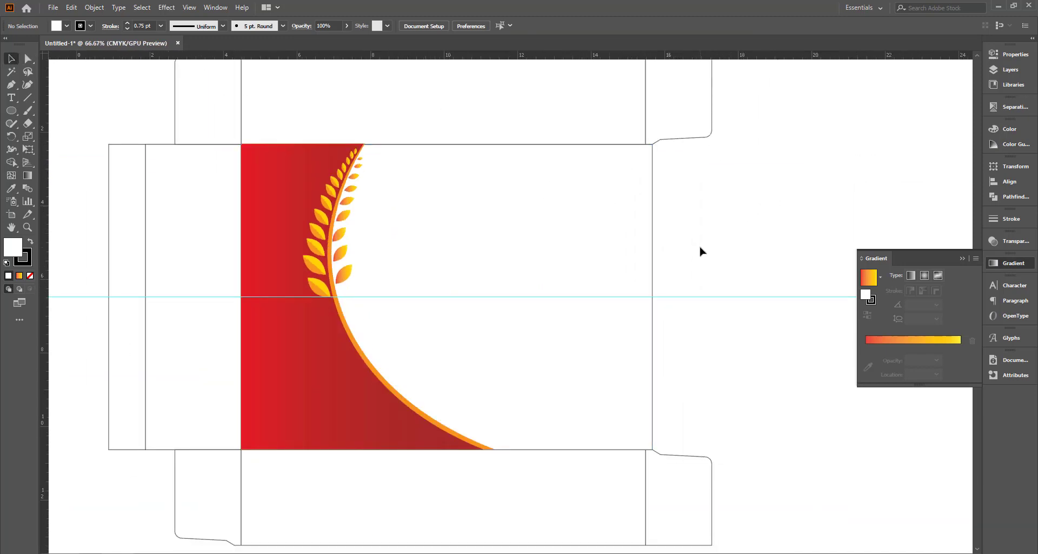
{"action": "scroll", "coordinate": [353, 472], "scroll_direction": "up", "scroll_amount": 1}
{"action": "scroll", "coordinate": [410, 507], "scroll_direction": "down", "scroll_amount": 1}
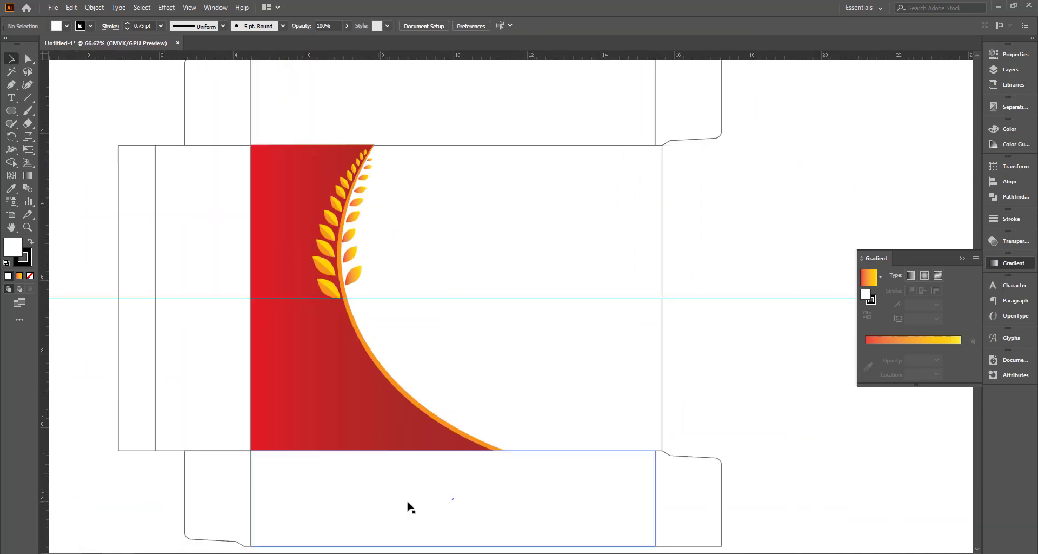
{"action": "scroll", "coordinate": [378, 488], "scroll_direction": "up", "scroll_amount": 1}
{"action": "scroll", "coordinate": [394, 485], "scroll_direction": "up", "scroll_amount": 1}
Step: Place the Digestiv biscuit image, dragging it to size on the front panel
{"action": "left_click", "coordinate": [52, 7]}
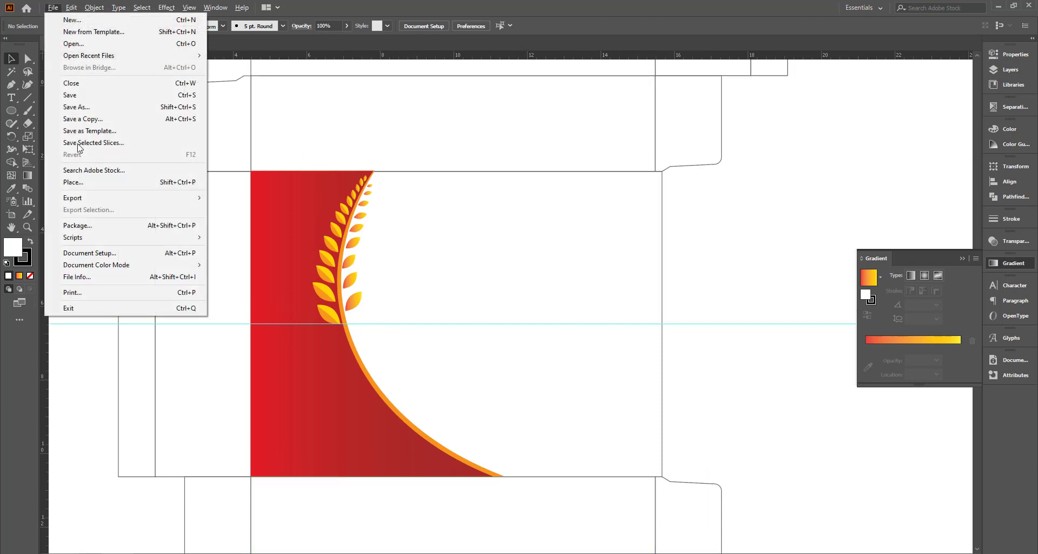
{"action": "left_click", "coordinate": [81, 189]}
{"action": "left_click", "coordinate": [500, 91]}
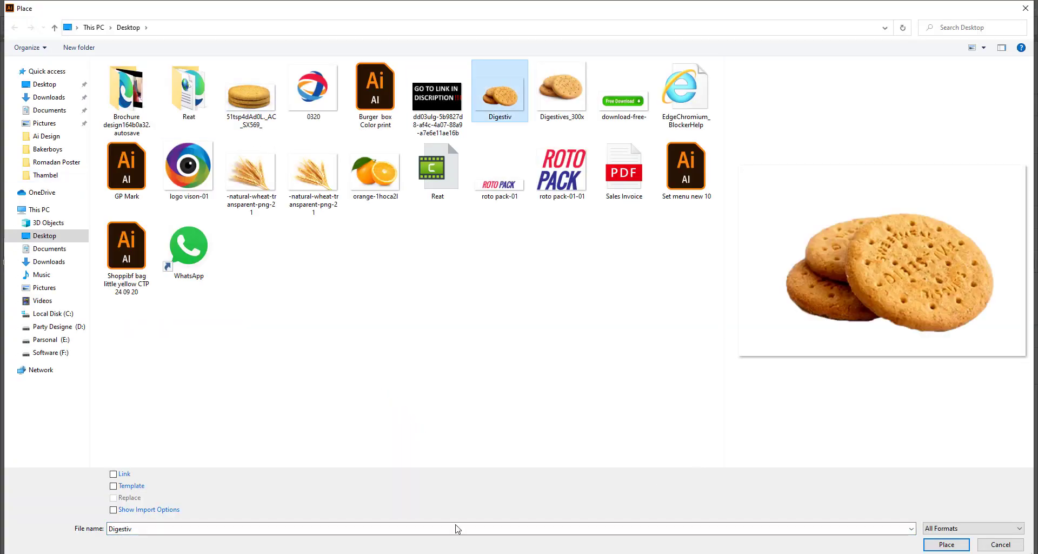
{"action": "left_click", "coordinate": [937, 544]}
{"action": "left_click_drag", "start_coordinate": [442, 316], "coordinate": [624, 382]}
{"action": "key", "text": "ctrl+plus"}
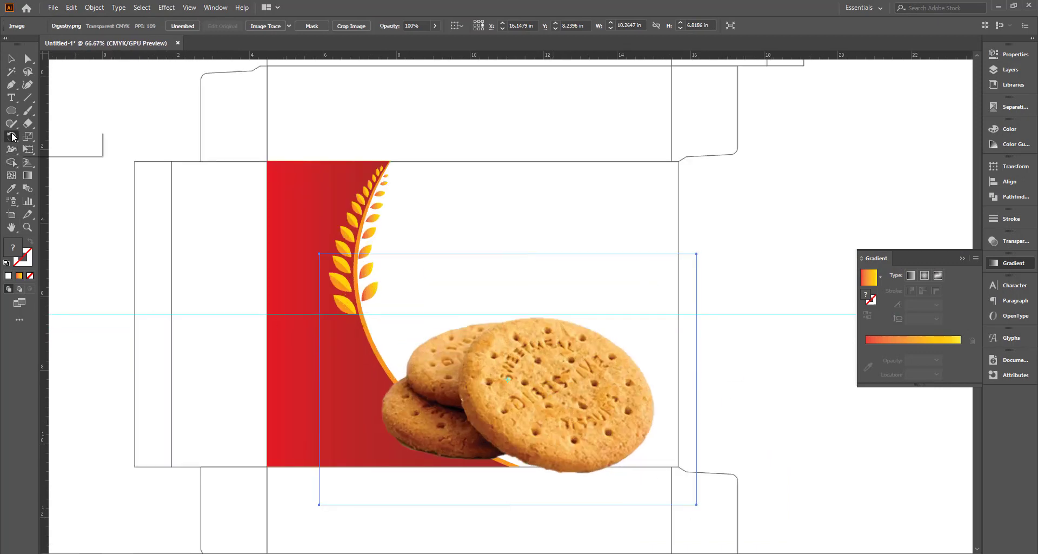
Step: Mirror the biscuit image across the vertical axis with the Reflect tool
{"action": "left_click_drag", "start_coordinate": [12, 136], "coordinate": [38, 136]}
{"action": "double_click", "coordinate": [12, 136]}
{"action": "left_click", "coordinate": [716, 242]}
{"action": "left_click", "coordinate": [787, 352]}
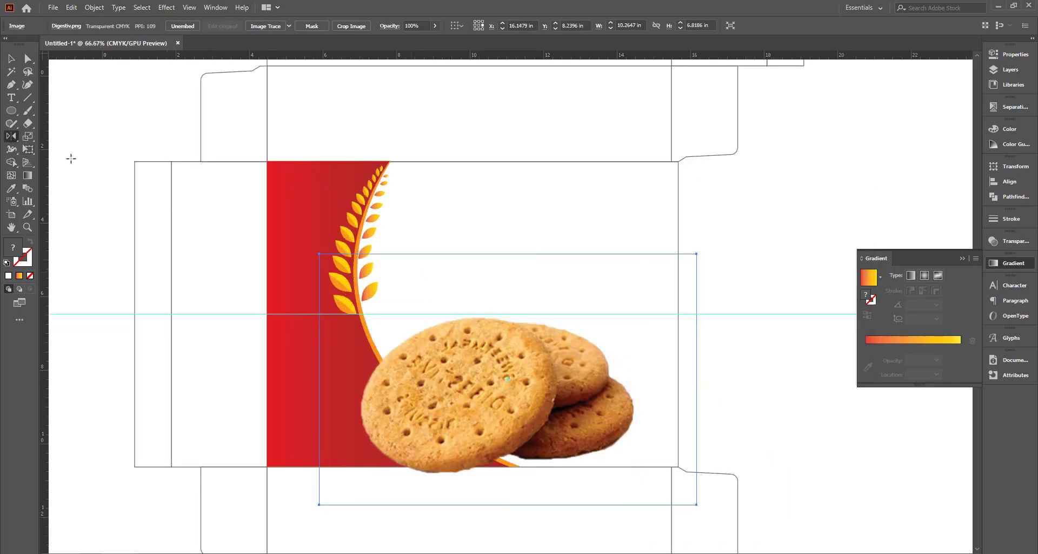
Step: Shrink the biscuit image to about 8.6 in wide beside the red curve
{"action": "scroll", "coordinate": [667, 389], "scroll_direction": "right", "scroll_amount": 2}
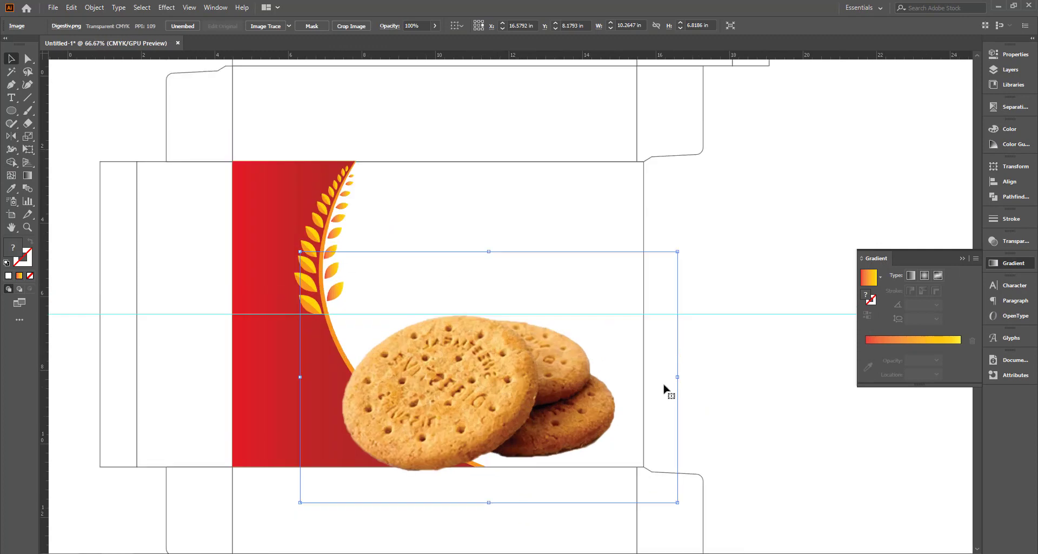
{"action": "left_click_drag", "start_coordinate": [663, 379], "coordinate": [567, 400]}
{"action": "left_click", "coordinate": [754, 412]}
{"action": "scroll", "coordinate": [746, 406], "scroll_direction": "up", "scroll_amount": 1}
{"action": "scroll", "coordinate": [746, 405], "scroll_direction": "left", "scroll_amount": 1}
{"action": "left_click_drag", "start_coordinate": [731, 426], "coordinate": [732, 391]}
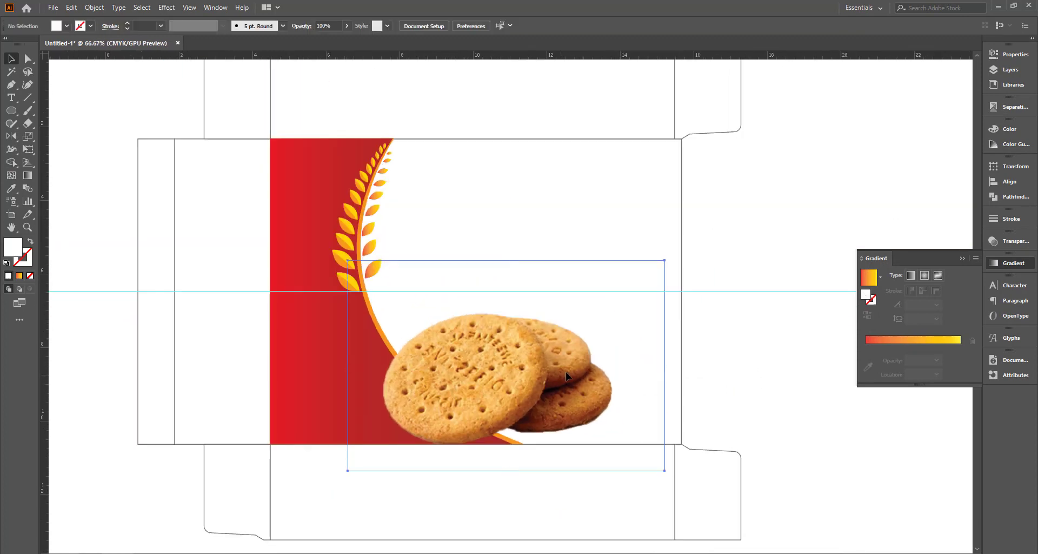
Step: Add a Stylize drop shadow to the biscuit photo with X Offset -0.1 in, Y Offset 0.3 in
{"action": "left_click", "coordinate": [594, 336]}
{"action": "left_click", "coordinate": [166, 7]}
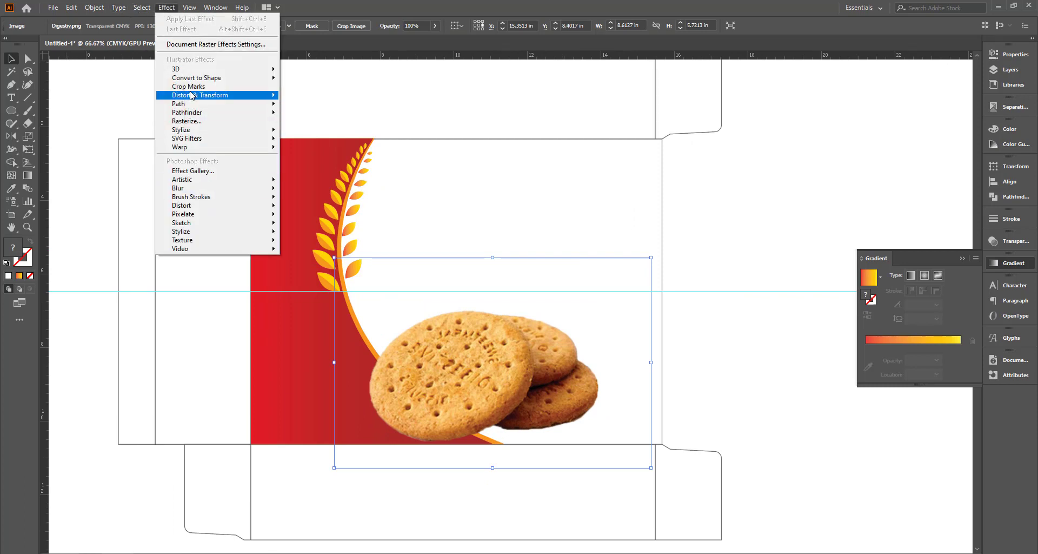
{"action": "left_click", "coordinate": [317, 131]}
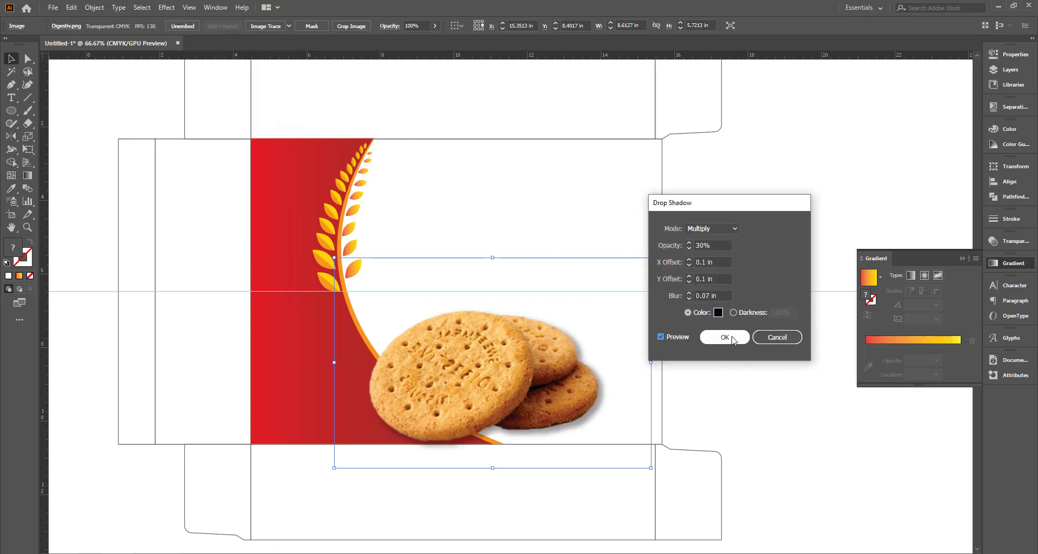
{"action": "left_click", "coordinate": [690, 267]}
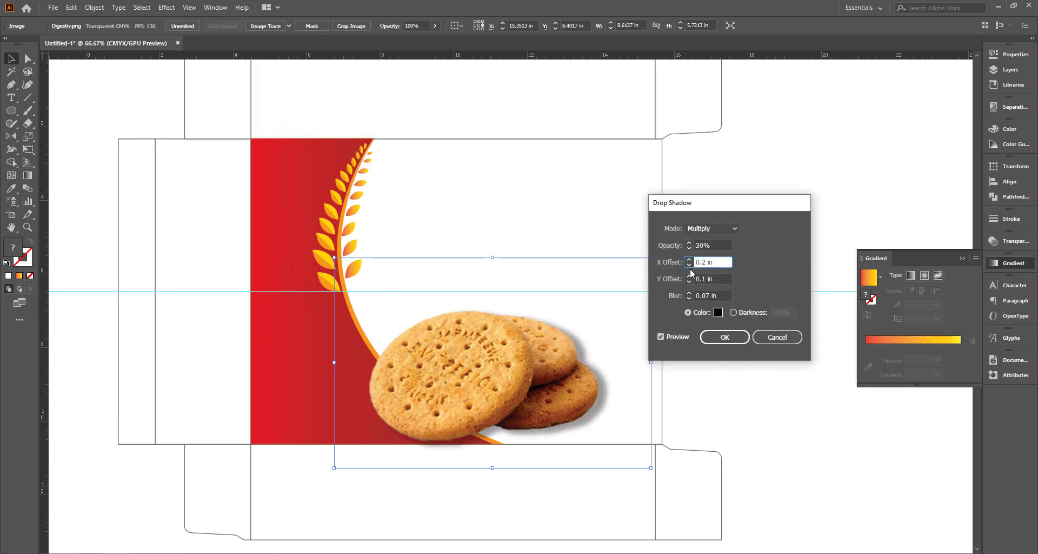
{"action": "left_click", "coordinate": [690, 266]}
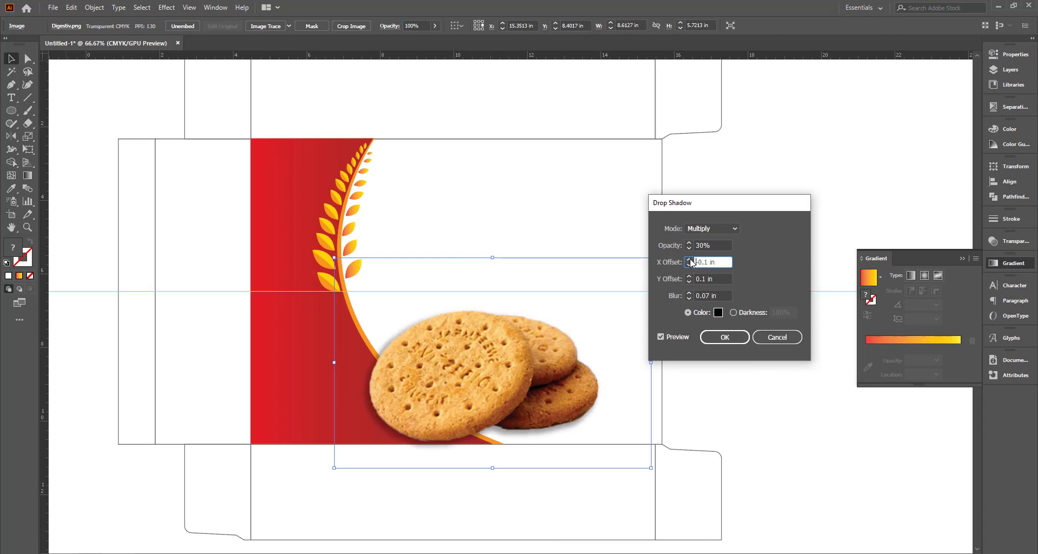
{"action": "left_click", "coordinate": [689, 275]}
{"action": "left_click", "coordinate": [688, 276]}
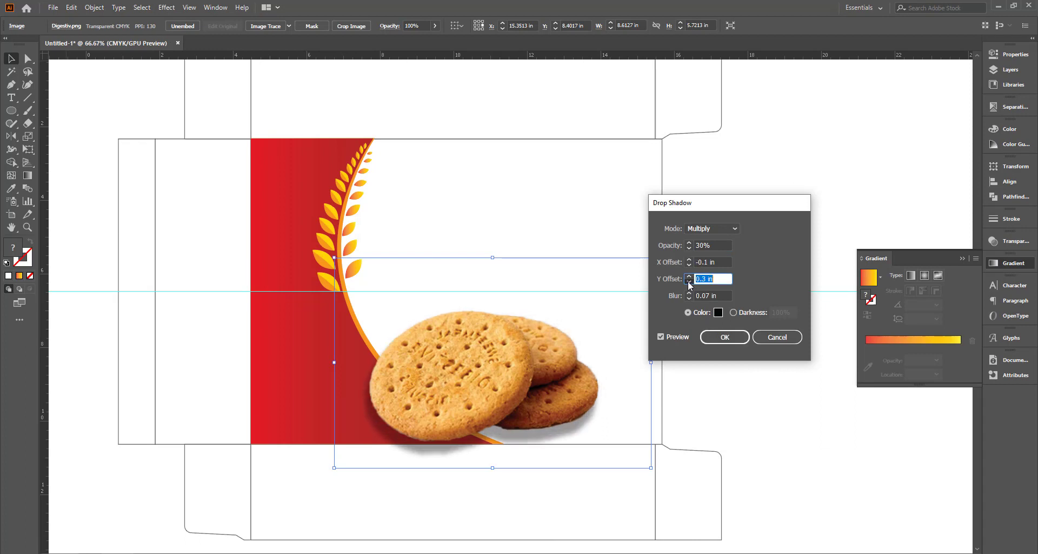
{"action": "key", "text": "Return"}
{"action": "left_click", "coordinate": [768, 455]}
{"action": "left_click", "coordinate": [554, 337]}
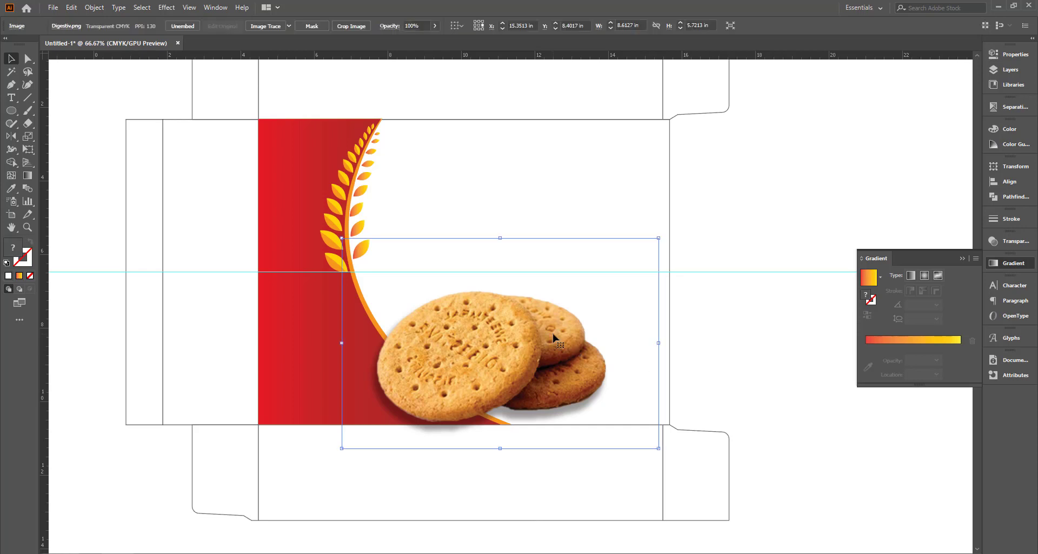
{"action": "left_click", "coordinate": [742, 378]}
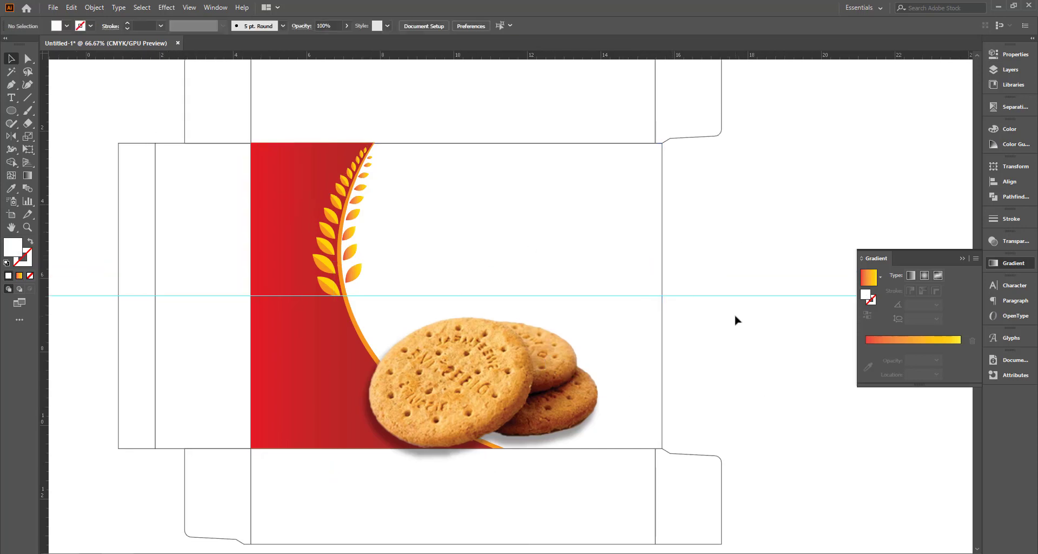
Step: Nudge the front panel's right edge slightly left with Direct Selection
{"action": "left_click", "coordinate": [28, 58]}
{"action": "left_click", "coordinate": [656, 157]}
{"action": "scroll", "coordinate": [656, 157], "scroll_direction": "up", "scroll_amount": 2}
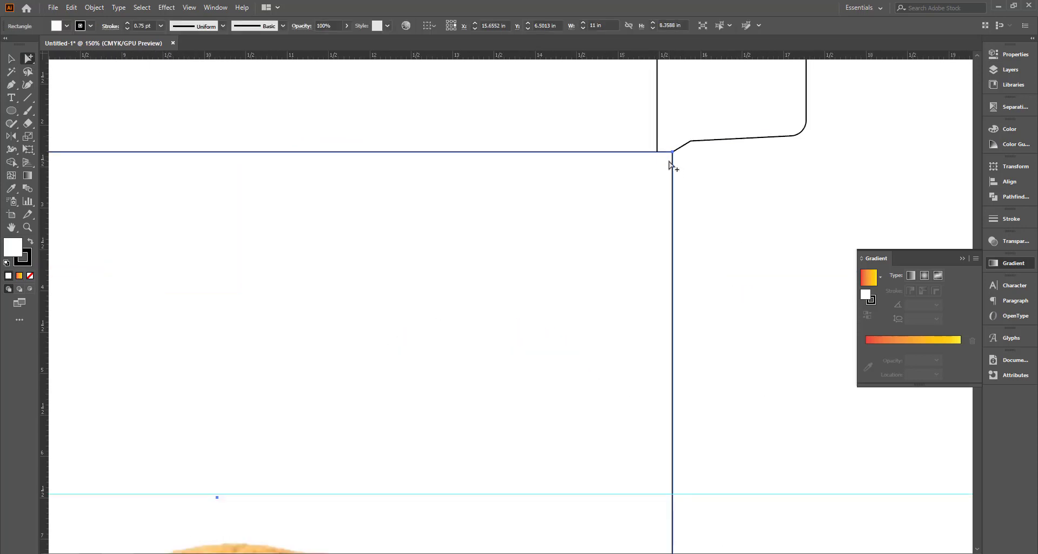
{"action": "left_click_drag", "start_coordinate": [672, 166], "coordinate": [660, 164]}
{"action": "scroll", "coordinate": [603, 210], "scroll_direction": "down", "scroll_amount": 4}
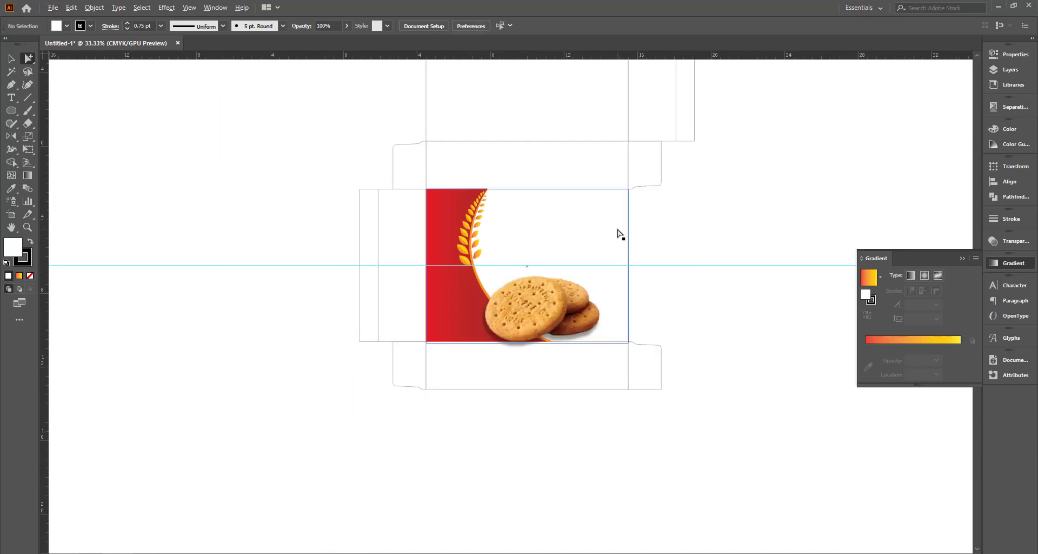
{"action": "scroll", "coordinate": [689, 214], "scroll_direction": "up", "scroll_amount": 1}
Step: Fill the white front panel rectangle with a yellow swatch
{"action": "left_click", "coordinate": [600, 250]}
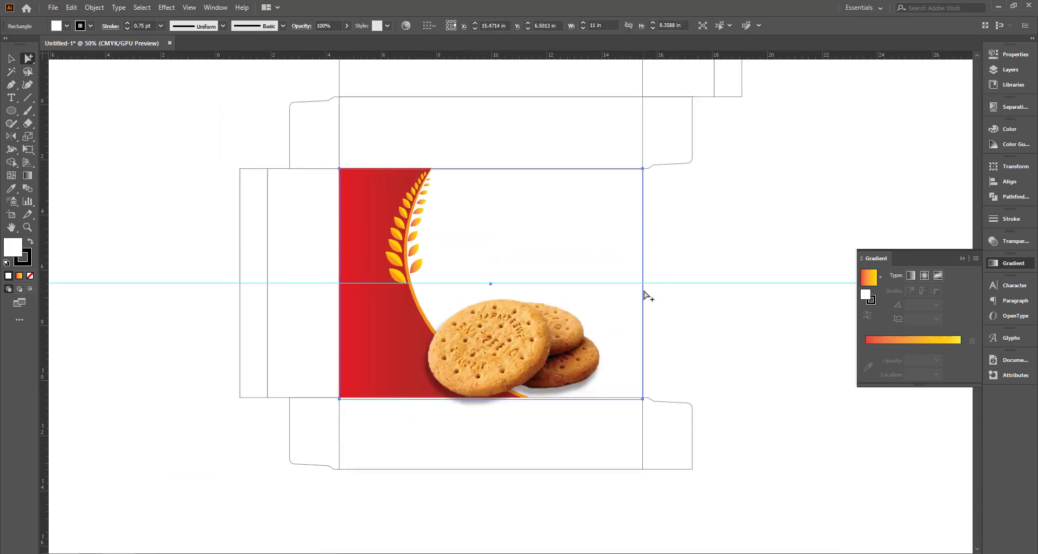
{"action": "left_click", "coordinate": [68, 25]}
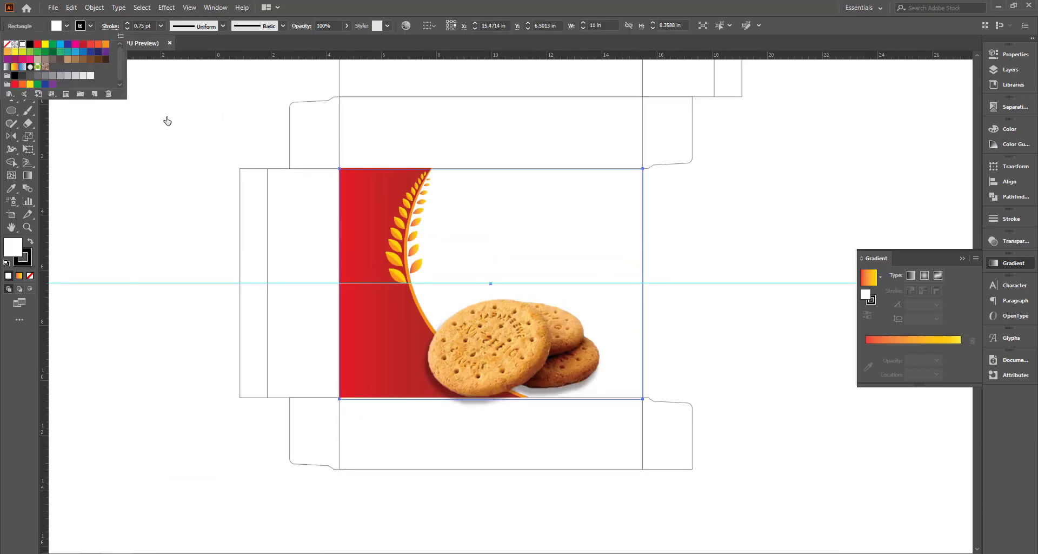
{"action": "left_click", "coordinate": [408, 213]}
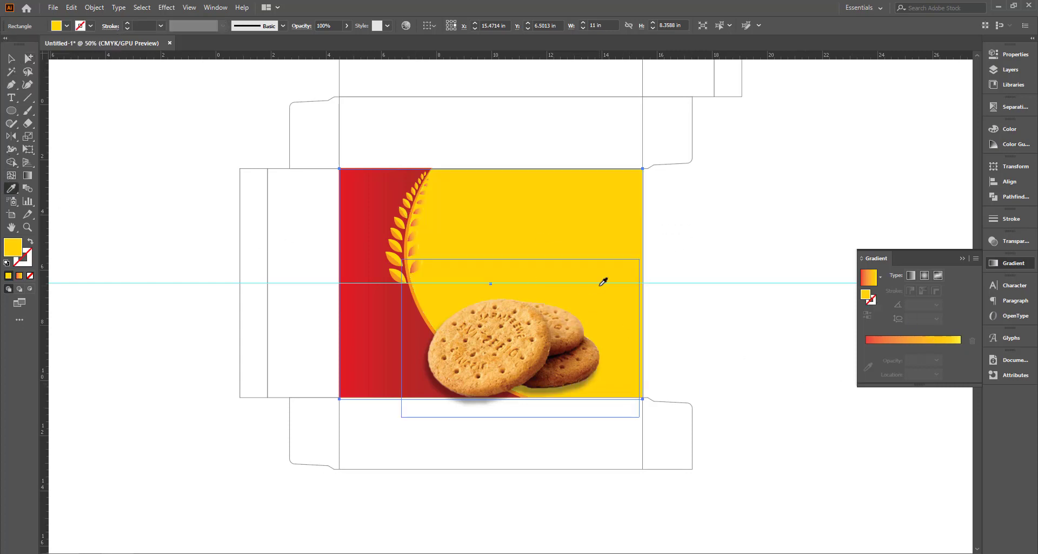
Step: Warm the front panel's yellow background to C0 M24 Y100 K0 by nudging Magenta up
{"action": "left_click", "coordinate": [1007, 129]}
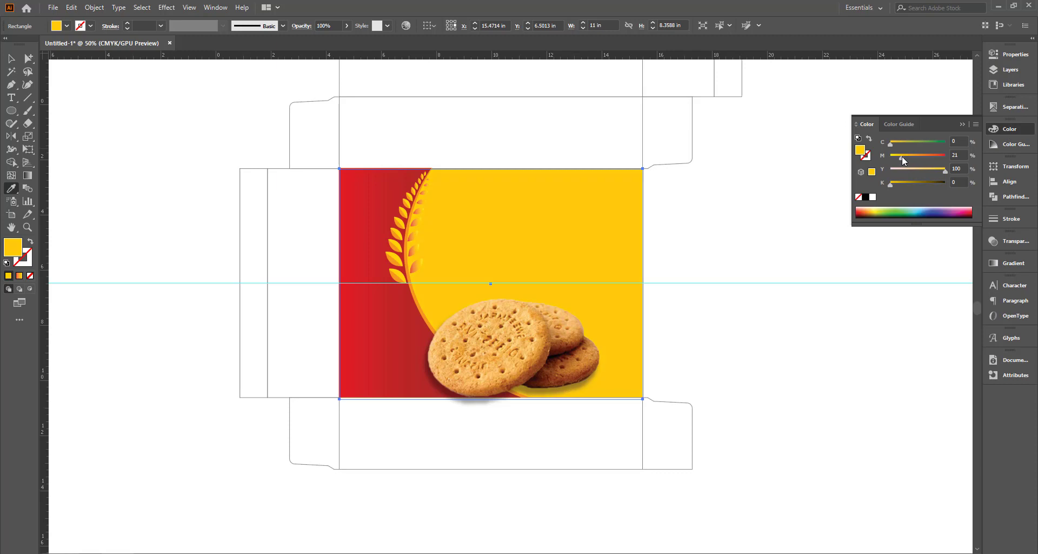
{"action": "left_click_drag", "start_coordinate": [905, 157], "coordinate": [906, 158]}
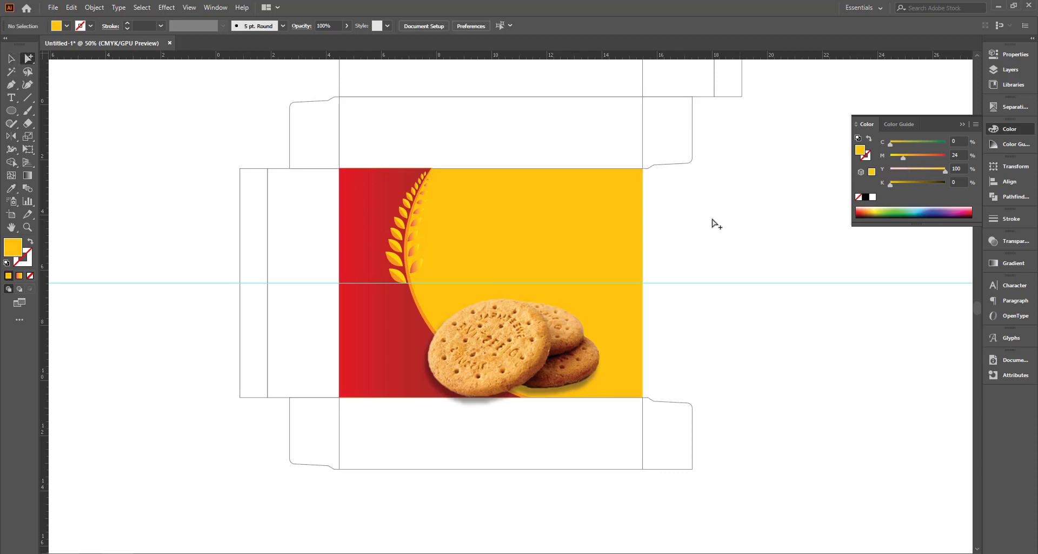
{"action": "left_click", "coordinate": [1008, 263]}
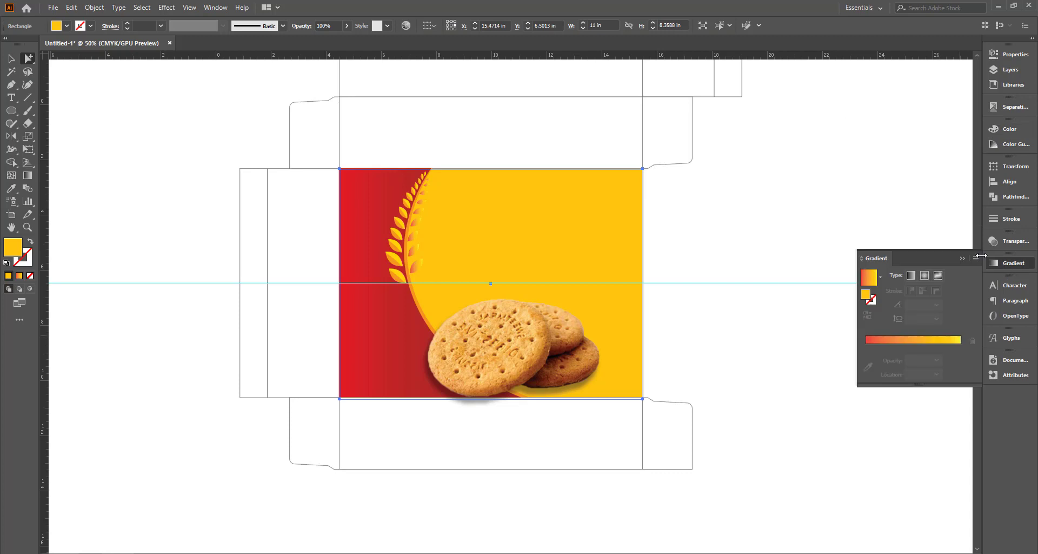
Step: Apply a freeform gradient, pull a point inward for a bright centre, and make the bottom-right point orange
{"action": "left_click", "coordinate": [940, 275]}
{"action": "left_click_drag", "start_coordinate": [613, 192], "coordinate": [516, 267]}
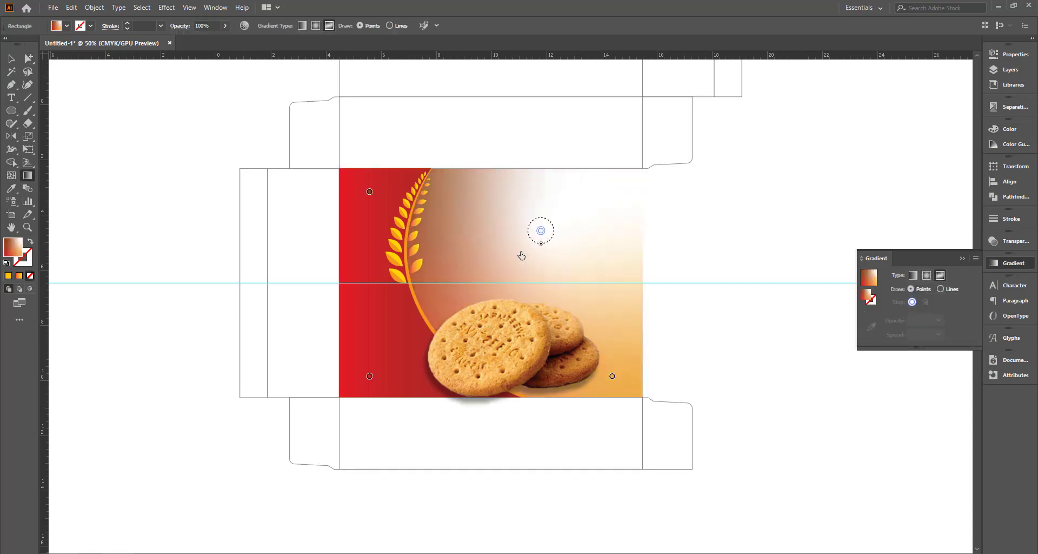
{"action": "left_click", "coordinate": [514, 261]}
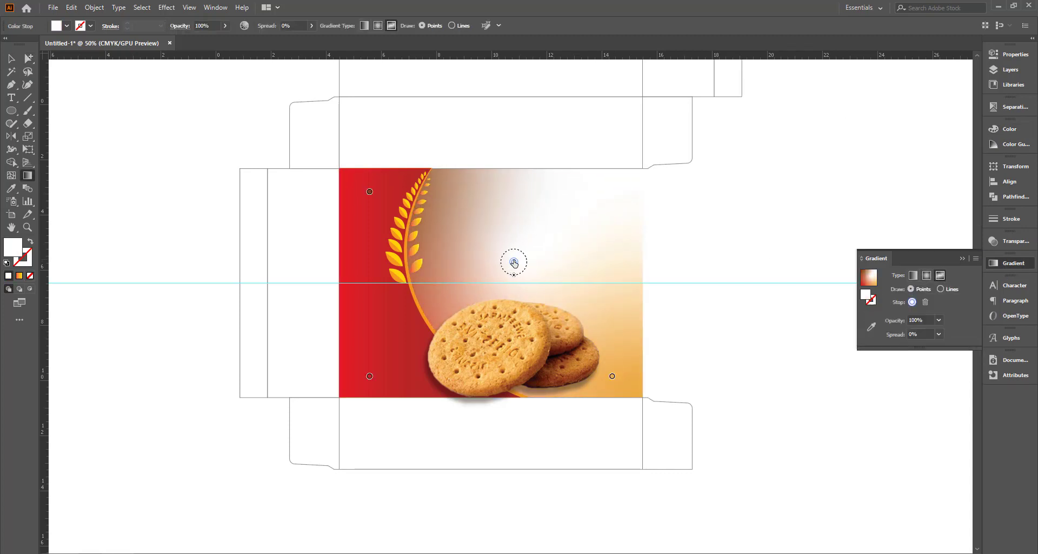
{"action": "double_click", "coordinate": [612, 377]}
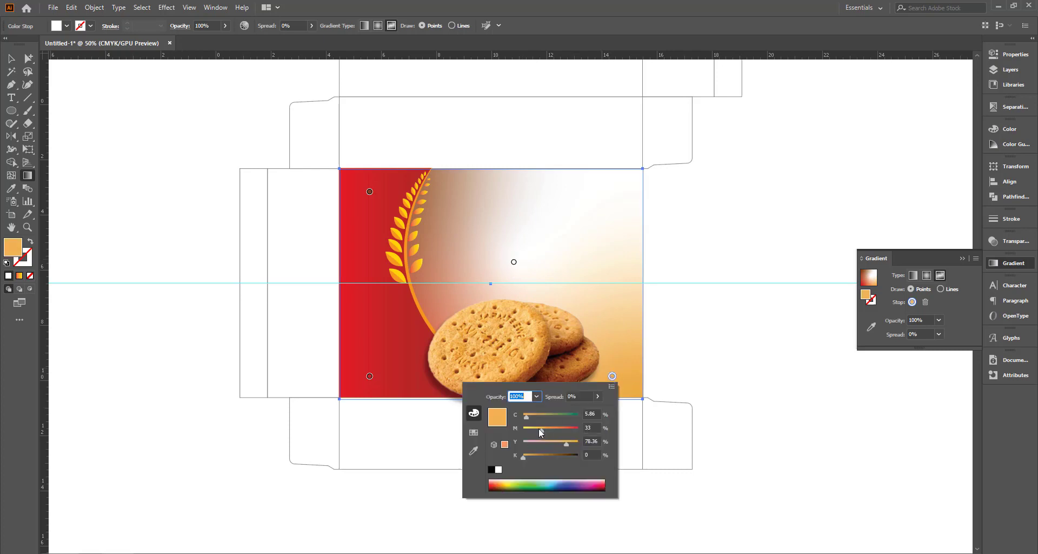
{"action": "left_click_drag", "start_coordinate": [541, 432], "coordinate": [524, 427]}
{"action": "left_click", "coordinate": [474, 433]}
{"action": "left_click", "coordinate": [579, 409]}
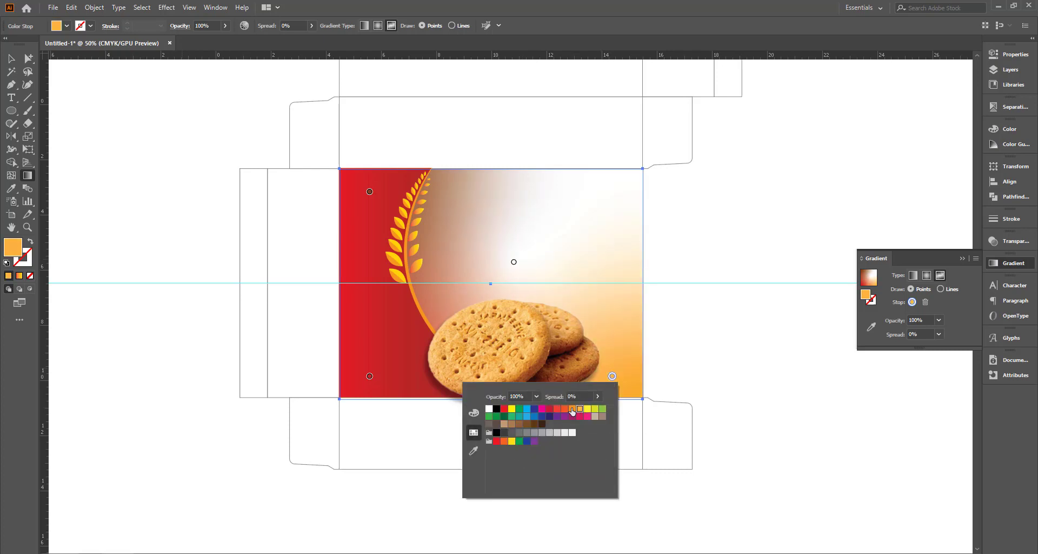
{"action": "left_click", "coordinate": [572, 409]}
Step: Add an orange point near the top-right corner and a yellow point near the wheat ear
{"action": "left_click", "coordinate": [609, 211]}
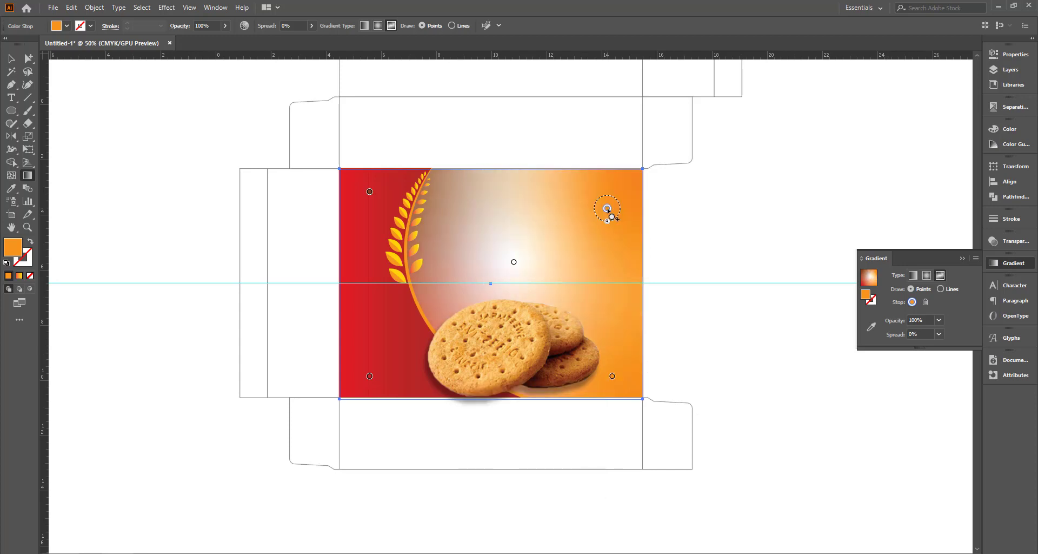
{"action": "left_click_drag", "start_coordinate": [609, 210], "coordinate": [624, 207]}
{"action": "left_click_drag", "start_coordinate": [617, 374], "coordinate": [621, 368]}
{"action": "left_click", "coordinate": [441, 190]}
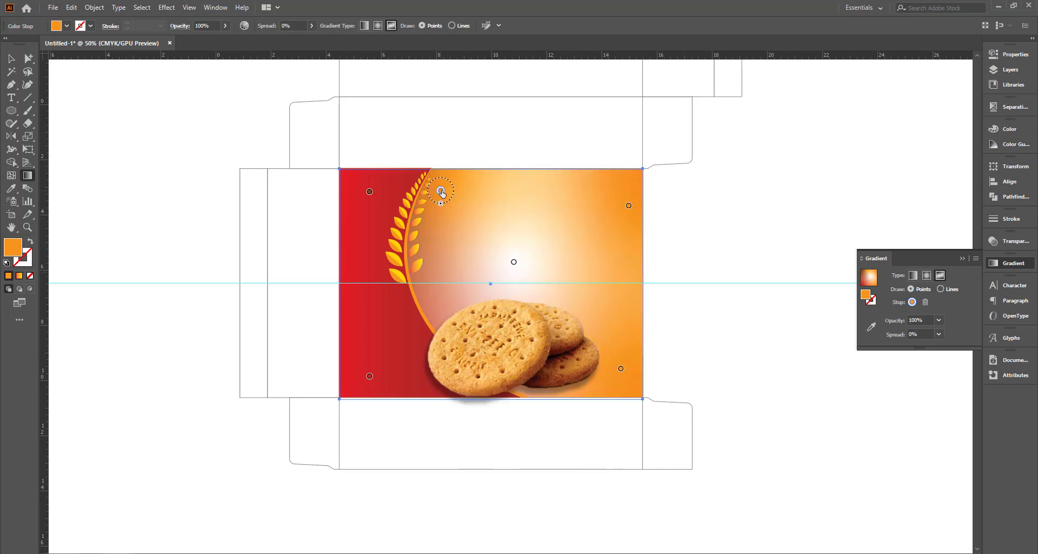
{"action": "double_click", "coordinate": [443, 171]}
{"action": "left_click", "coordinate": [379, 196]}
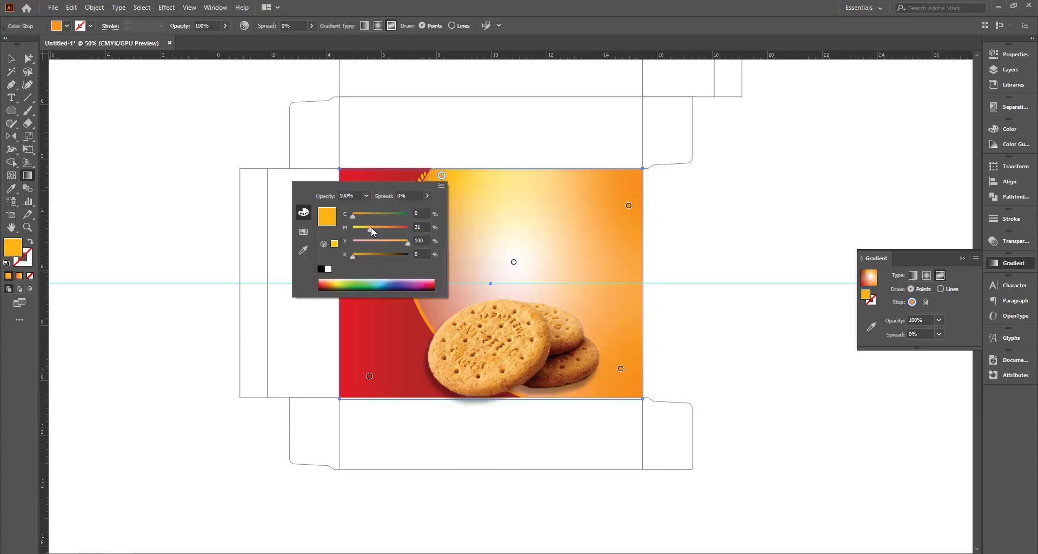
{"action": "key", "text": "Return"}
Step: Remove a stray top-right point, lower the bottom-right point, and widen the white glow rightward
{"action": "left_click", "coordinate": [622, 181]}
{"action": "left_click", "coordinate": [925, 303]}
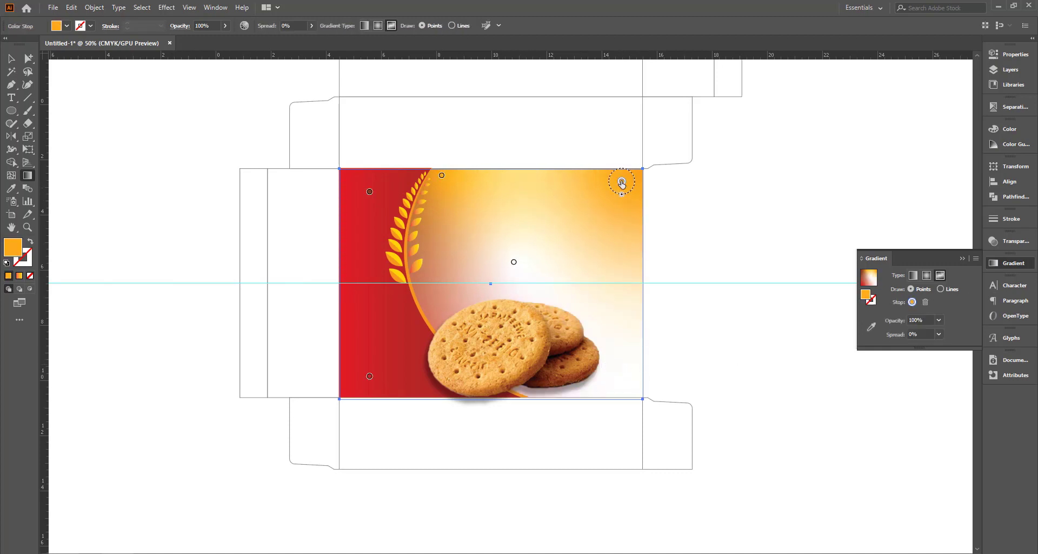
{"action": "left_click_drag", "start_coordinate": [620, 368], "coordinate": [620, 374]}
{"action": "left_click", "coordinate": [438, 308]}
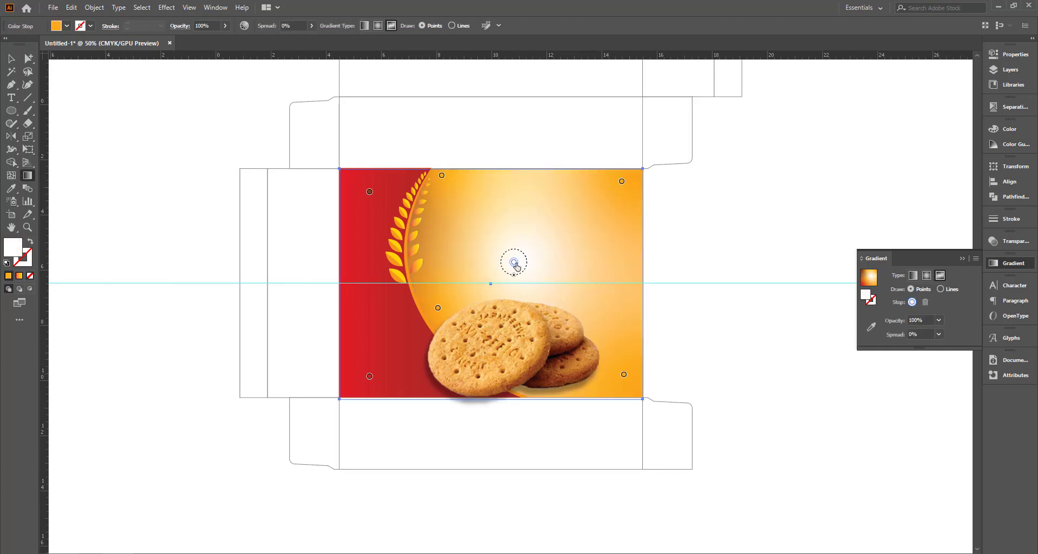
{"action": "left_click", "coordinate": [470, 256]}
{"action": "left_click_drag", "start_coordinate": [514, 263], "coordinate": [546, 261]}
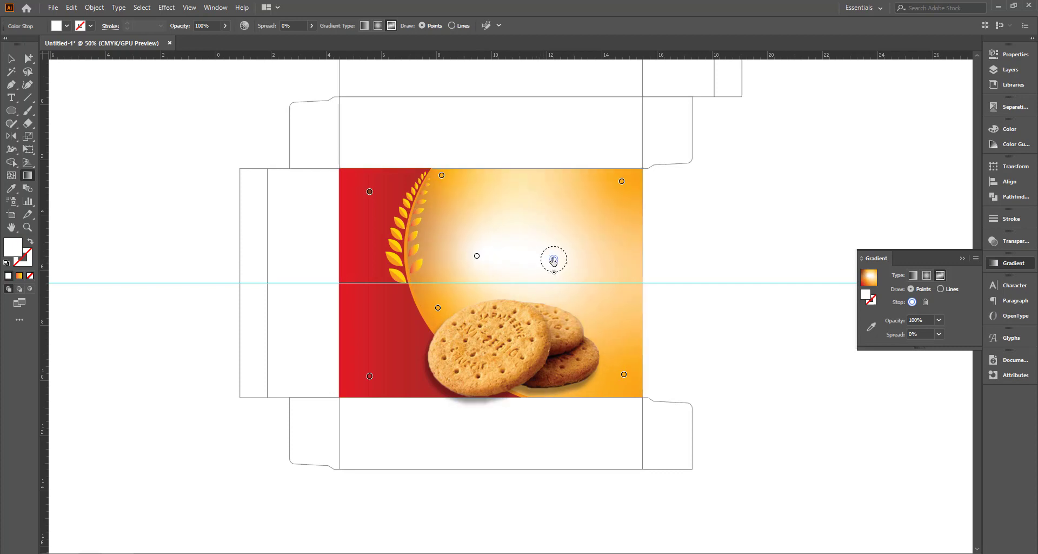
Step: Add orange points along the top, left and right edges plus another white glow point
{"action": "left_click", "coordinate": [519, 170]}
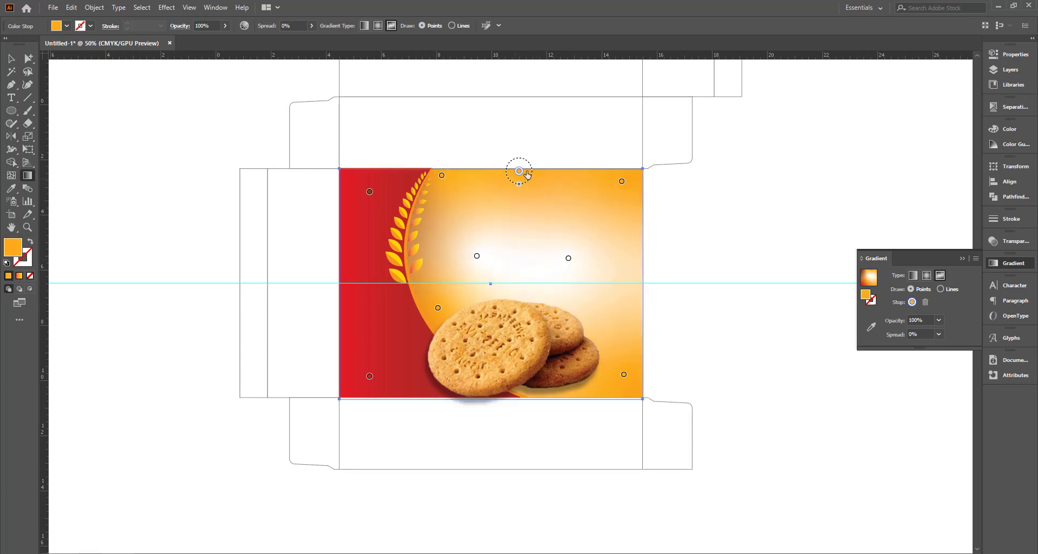
{"action": "left_click_drag", "start_coordinate": [622, 181], "coordinate": [622, 174]}
{"action": "double_click", "coordinate": [622, 174]}
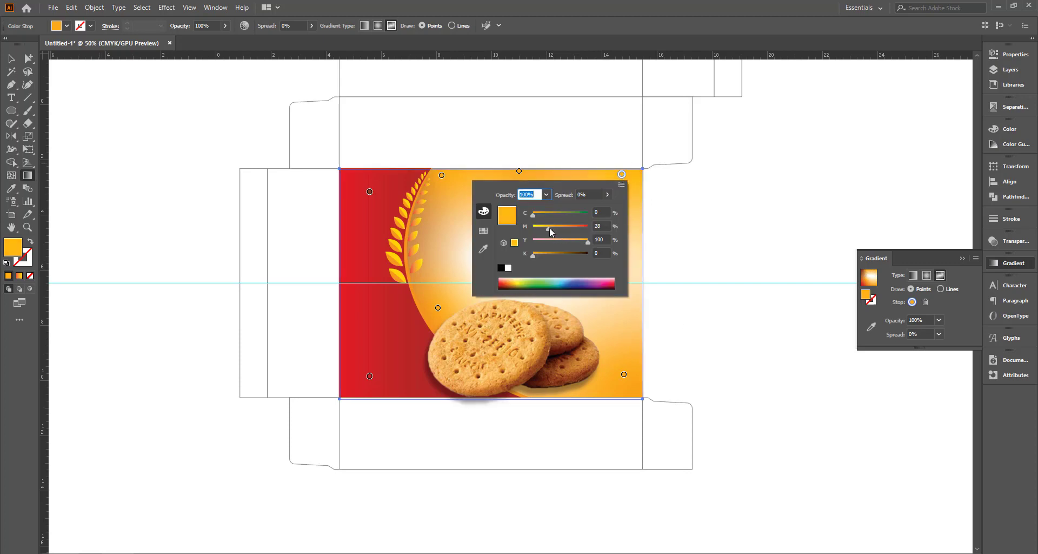
{"action": "left_click", "coordinate": [476, 256]}
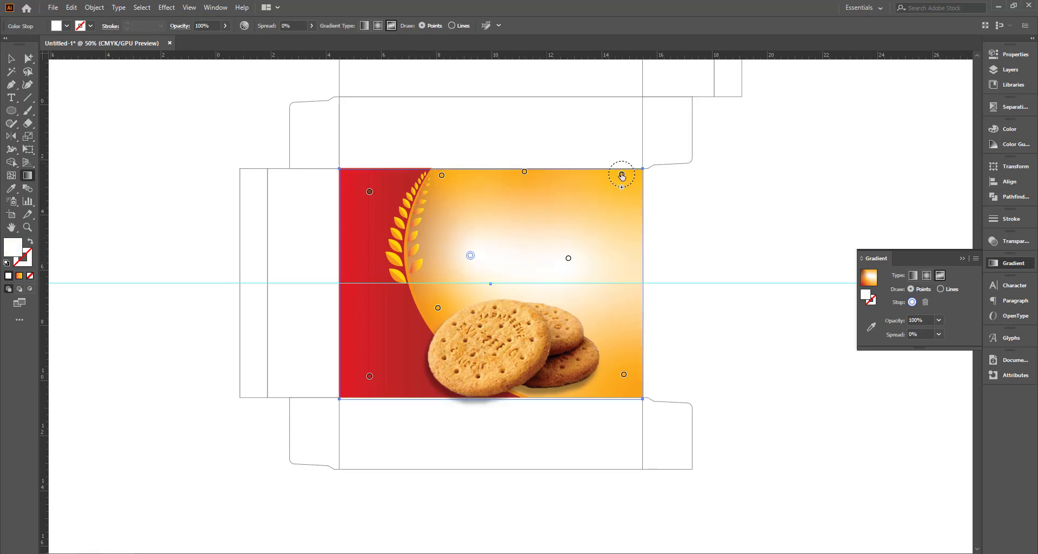
{"action": "left_click", "coordinate": [358, 256]}
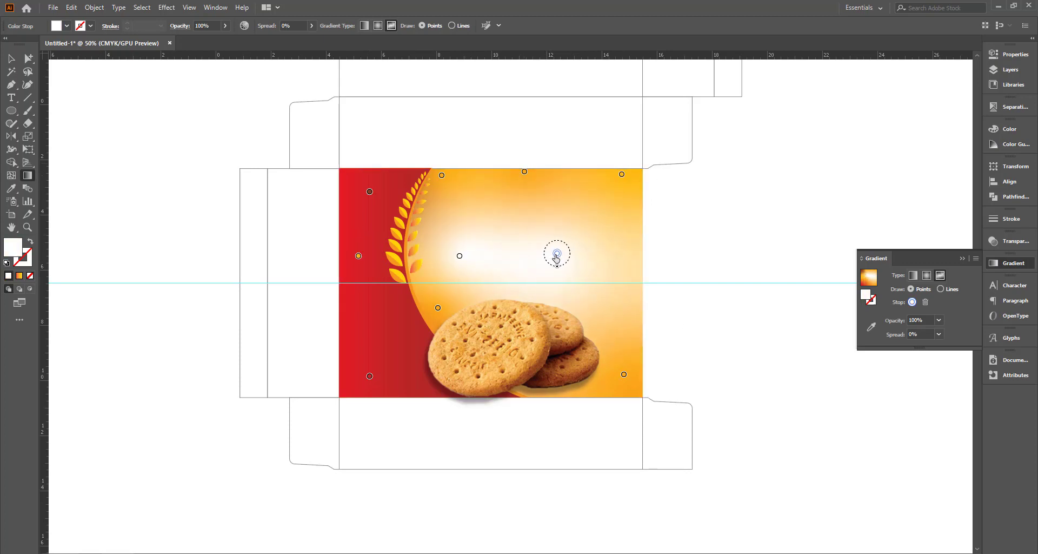
{"action": "left_click", "coordinate": [519, 252]}
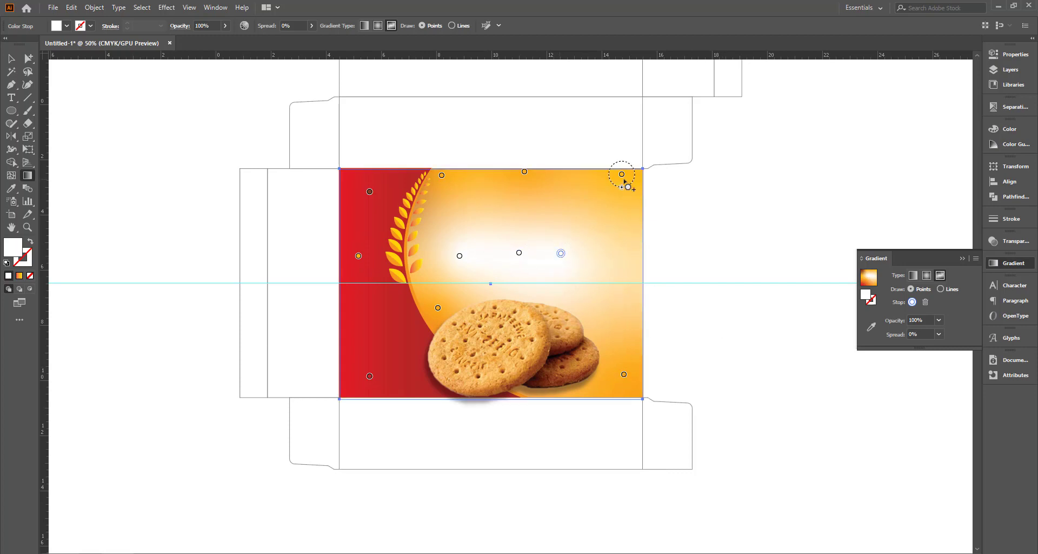
{"action": "left_click", "coordinate": [633, 267]}
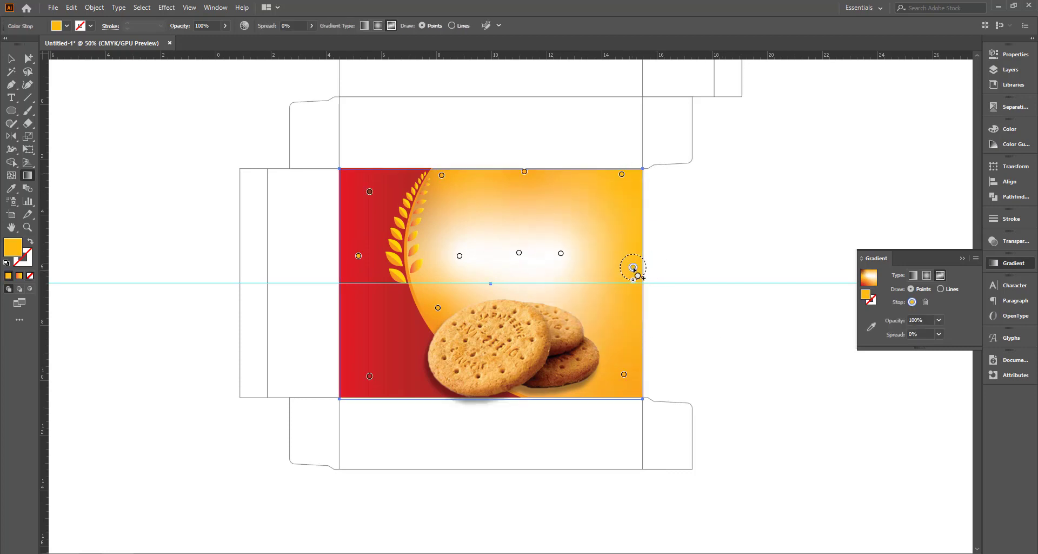
{"action": "left_click_drag", "start_coordinate": [633, 267], "coordinate": [640, 268]}
Step: Spread the white glow with extra white points and remove or adjust the remaining edge points
{"action": "left_click", "coordinate": [579, 262]}
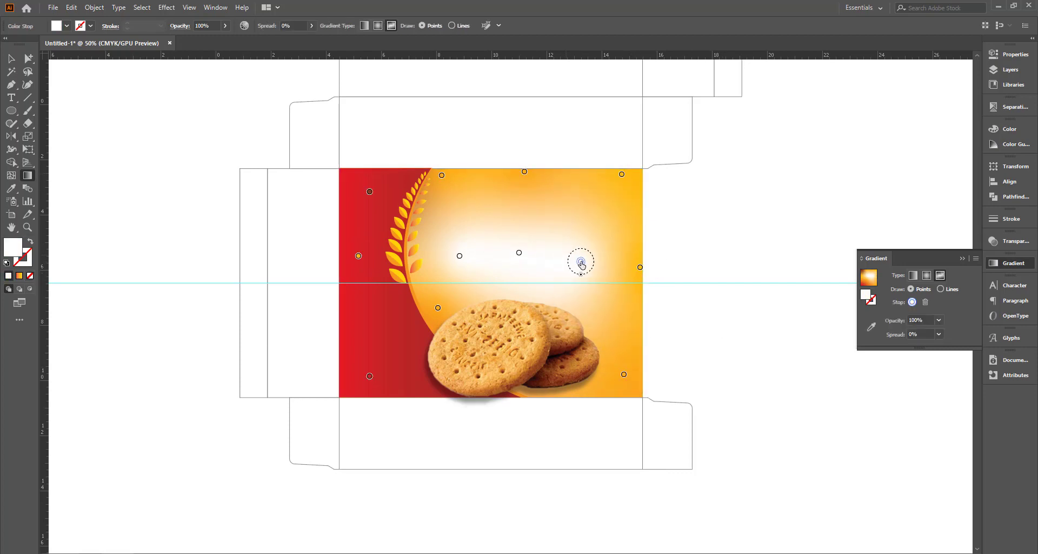
{"action": "left_click_drag", "start_coordinate": [519, 252], "coordinate": [524, 256]}
{"action": "left_click_drag", "start_coordinate": [579, 263], "coordinate": [584, 255]}
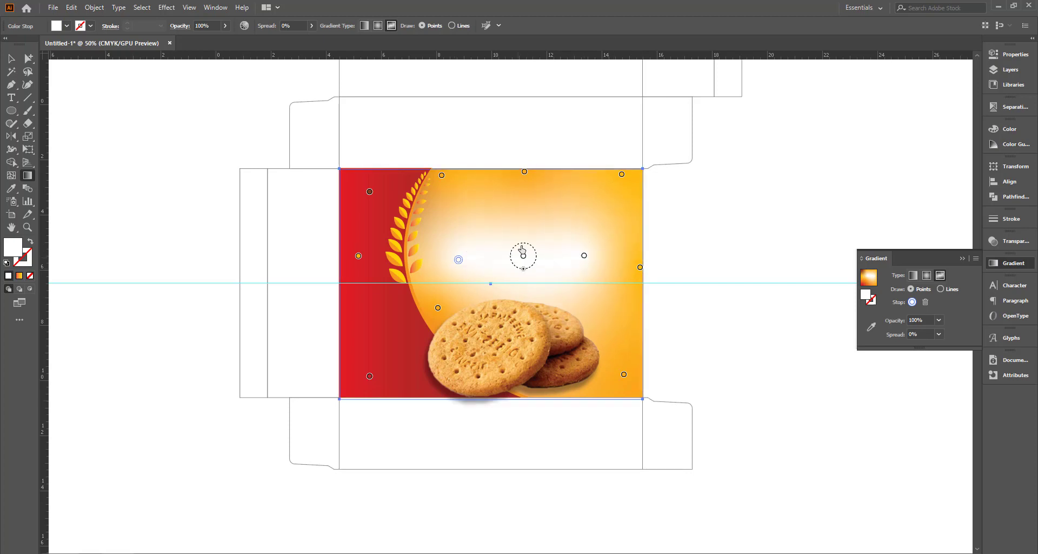
{"action": "left_click", "coordinate": [925, 301]}
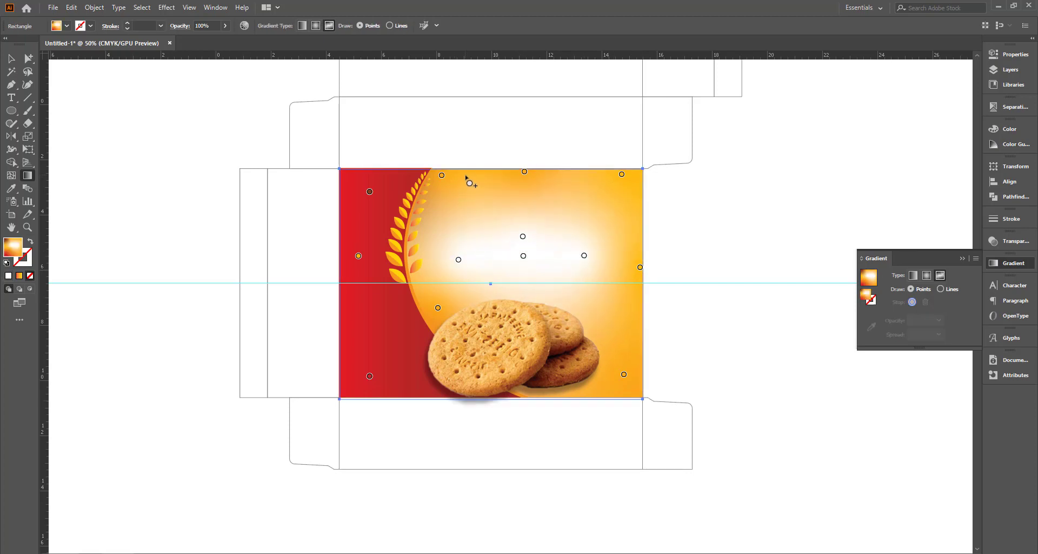
{"action": "left_click", "coordinate": [442, 175]}
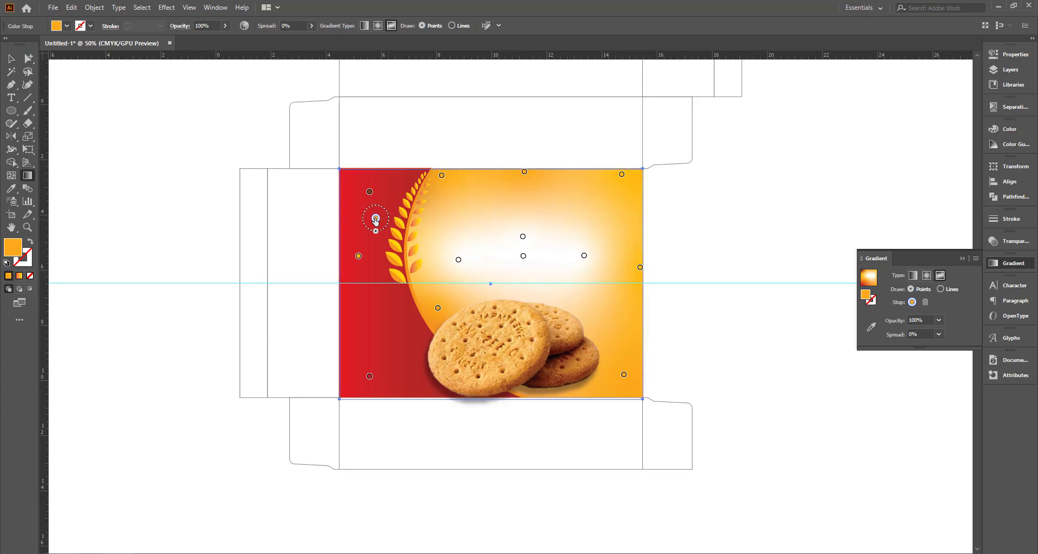
{"action": "left_click_drag", "start_coordinate": [376, 219], "coordinate": [369, 216]}
{"action": "left_click", "coordinate": [452, 250]}
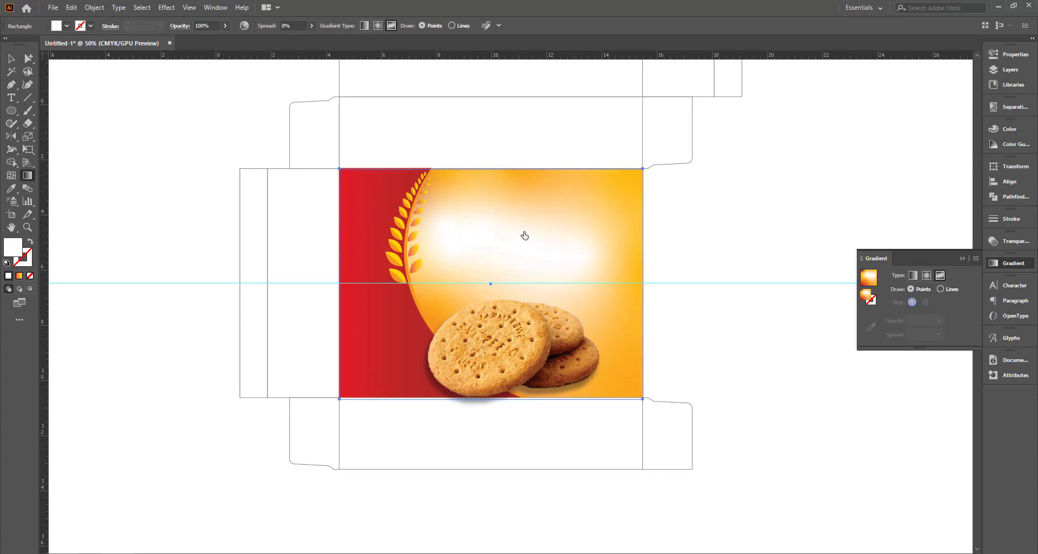
{"action": "left_click", "coordinate": [447, 226]}
Step: Draw a curved Pen path just under the biscuit's lower edge, left of the biscuits
{"action": "key", "text": "v"}
{"action": "left_click", "coordinate": [701, 463]}
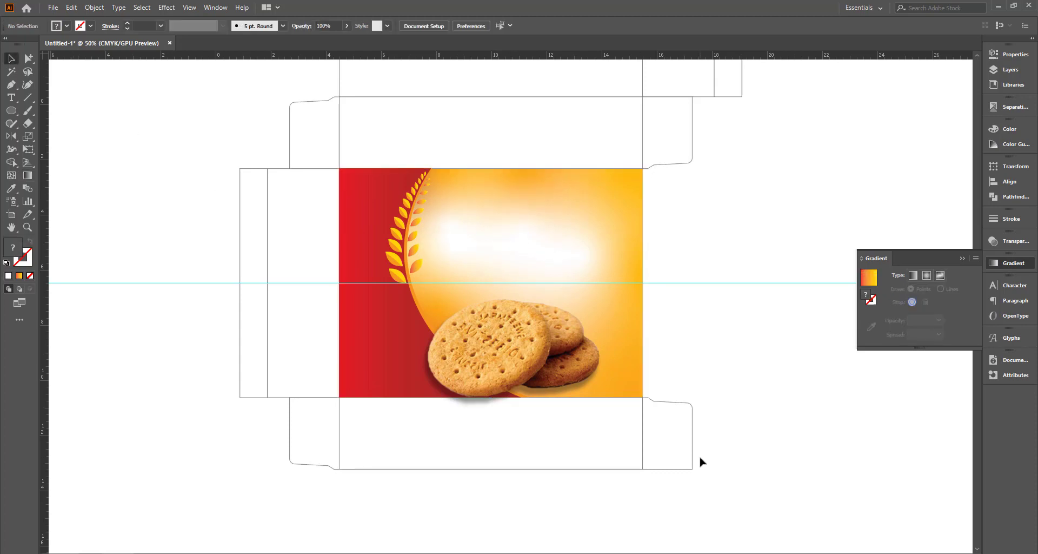
{"action": "key", "text": "p"}
{"action": "scroll", "coordinate": [398, 371], "scroll_direction": "up", "scroll_amount": 1}
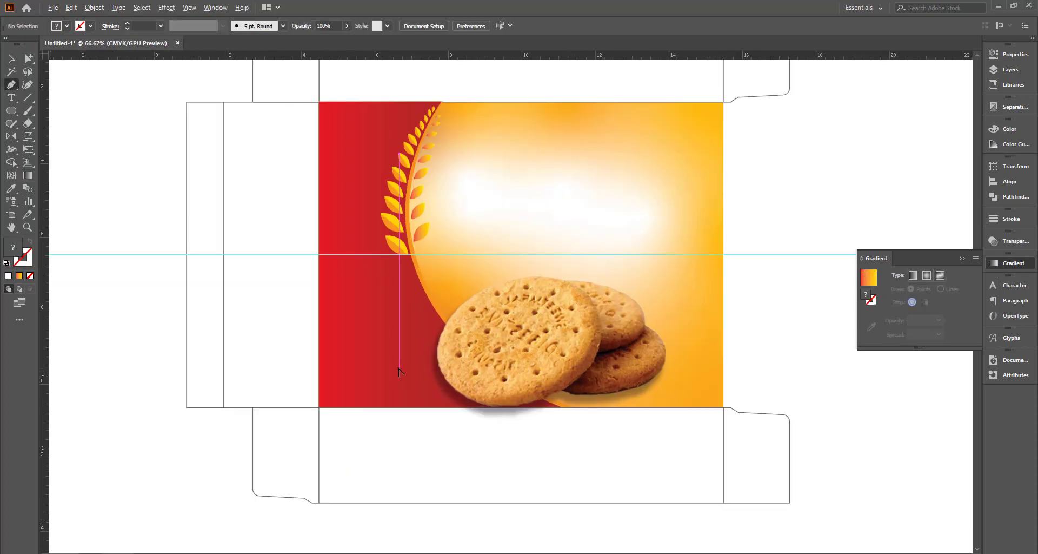
{"action": "left_click", "coordinate": [395, 368]}
{"action": "left_click_drag", "start_coordinate": [483, 389], "coordinate": [536, 372]}
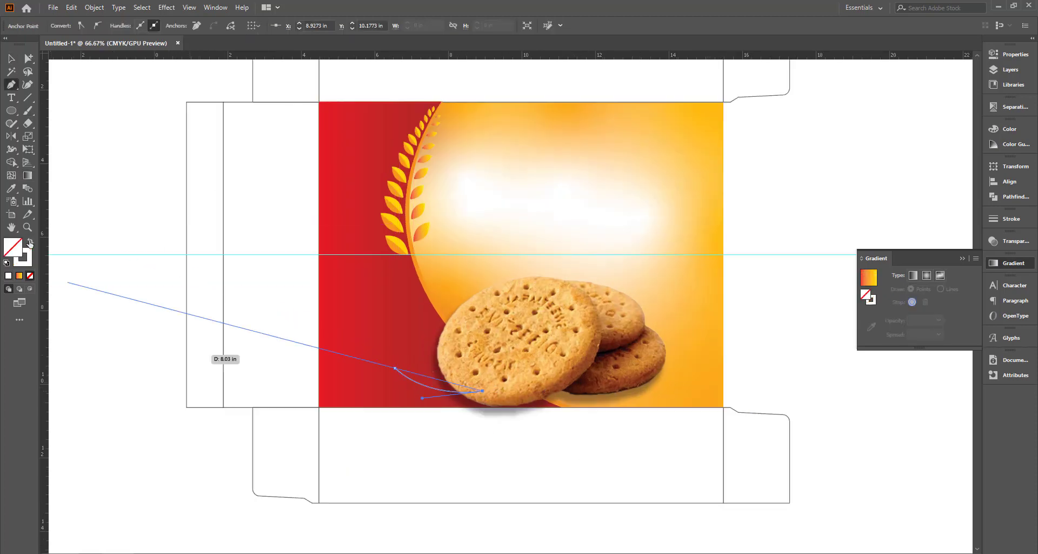
Step: Give the curve a tapered width profile and an 8 pt stroke weight
{"action": "left_click", "coordinate": [998, 221]}
{"action": "left_click", "coordinate": [930, 385]}
{"action": "left_click", "coordinate": [899, 475]}
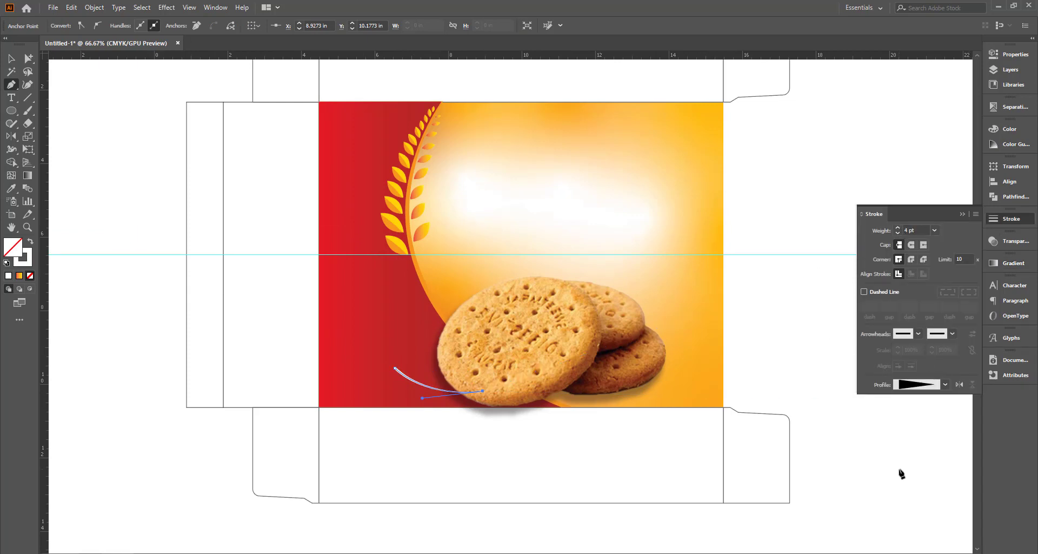
{"action": "key", "text": "v"}
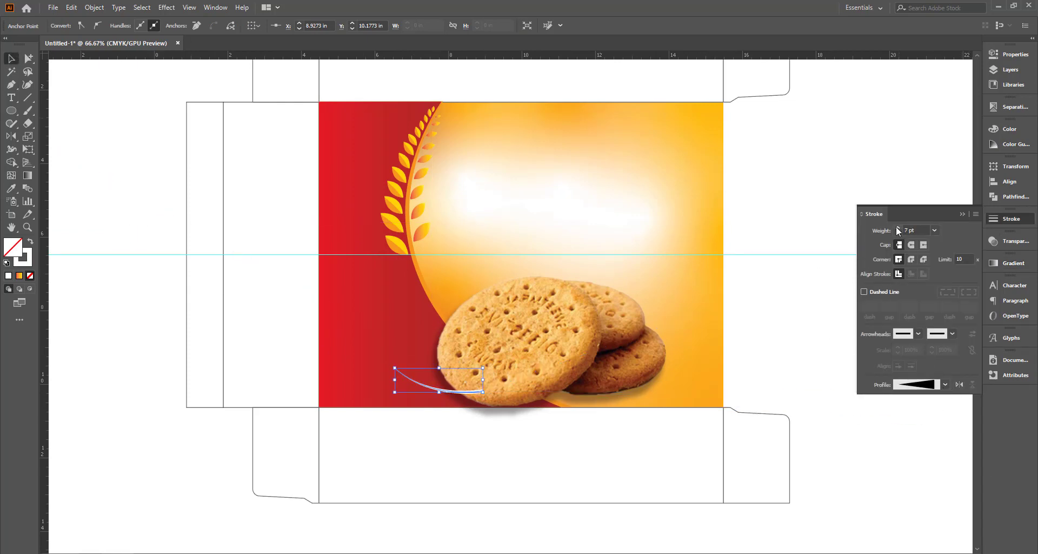
{"action": "left_click", "coordinate": [898, 231]}
Step: Set the curve's blend mode to Multiply
{"action": "left_click", "coordinate": [66, 26]}
{"action": "key", "text": "ctrl+plus"}
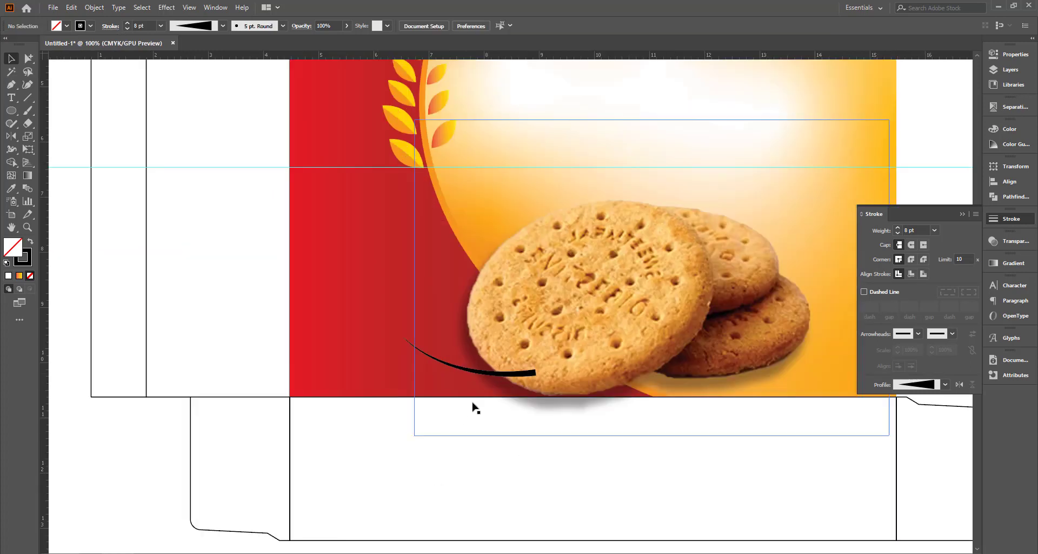
{"action": "left_click", "coordinate": [1009, 128]}
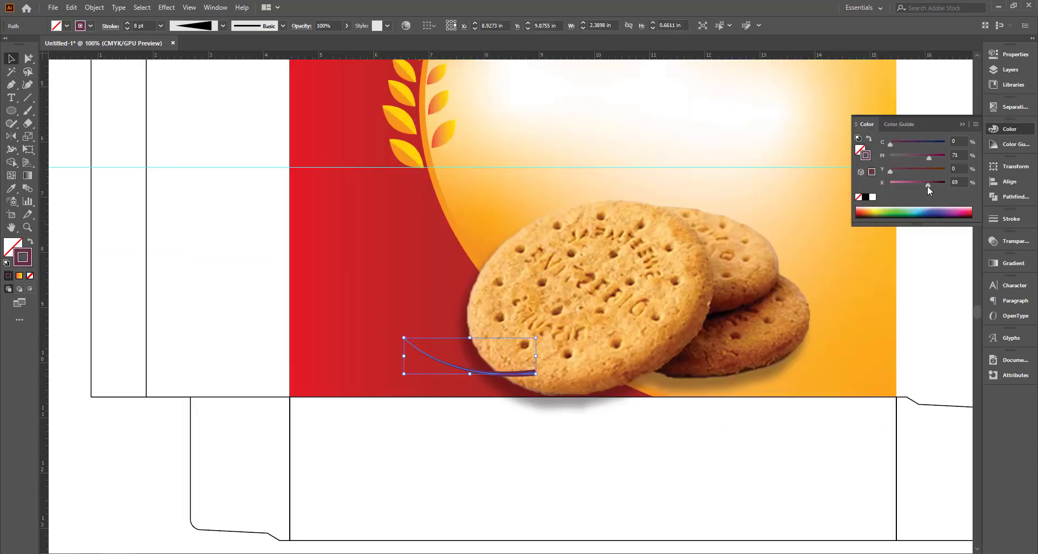
{"action": "left_click", "coordinate": [1010, 240]}
{"action": "left_click", "coordinate": [884, 252]}
{"action": "left_click", "coordinate": [876, 282]}
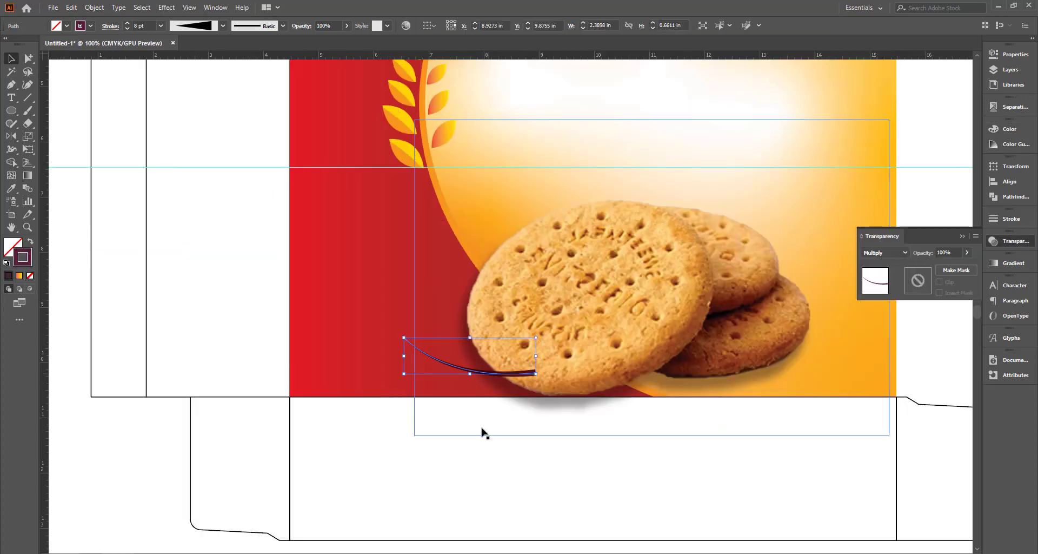
{"action": "scroll", "coordinate": [483, 427], "scroll_direction": "down", "scroll_amount": 1}
Step: Colour the stroke mid grey (K 39) and reselect the curve after checking the shadow
{"action": "left_click", "coordinate": [1010, 129]}
{"action": "left_click_drag", "start_coordinate": [928, 185], "coordinate": [914, 184]}
{"action": "scroll", "coordinate": [577, 313], "scroll_direction": "down", "scroll_amount": 1}
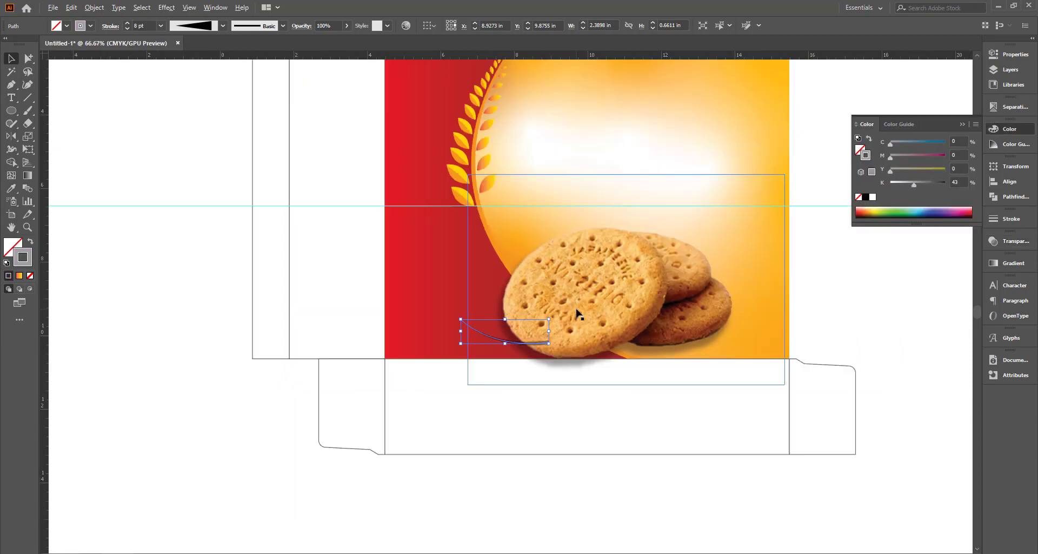
{"action": "scroll", "coordinate": [541, 330], "scroll_direction": "up", "scroll_amount": 1}
{"action": "scroll", "coordinate": [687, 284], "scroll_direction": "up", "scroll_amount": 1}
{"action": "scroll", "coordinate": [625, 293], "scroll_direction": "down", "scroll_amount": 2}
{"action": "left_click", "coordinate": [625, 293]}
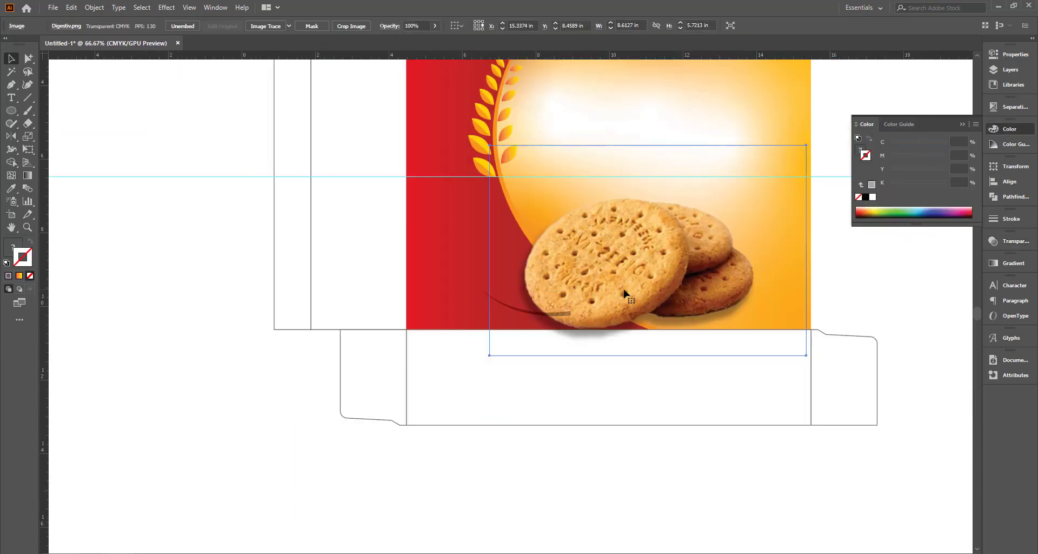
{"action": "left_click", "coordinate": [563, 484]}
{"action": "scroll", "coordinate": [477, 359], "scroll_direction": "up", "scroll_amount": 2}
{"action": "left_click", "coordinate": [483, 357]}
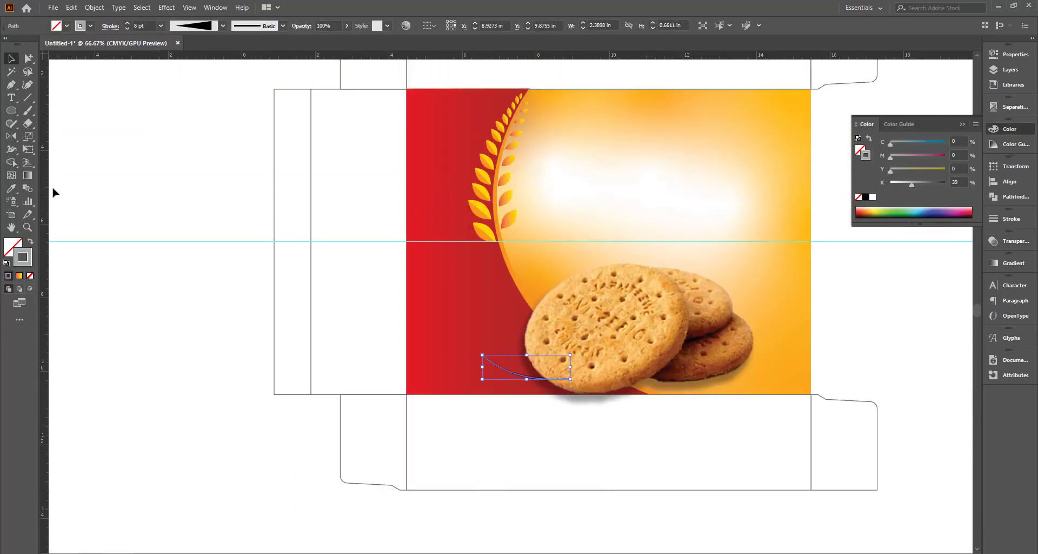
{"action": "left_click", "coordinate": [11, 135]}
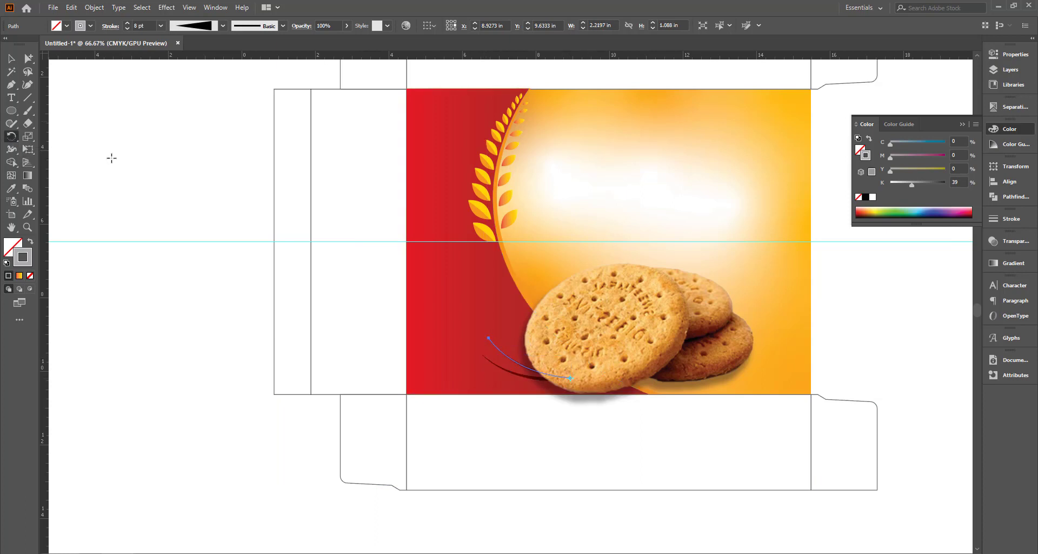
Step: Attempt a rotation of the curved stroke, then cancel it and undo back
{"action": "left_click_drag", "start_coordinate": [489, 337], "coordinate": [458, 297]}
{"action": "key", "text": "v"}
{"action": "key", "text": "Escape"}
{"action": "key", "text": "ctrl+minus"}
{"action": "key", "text": "ctrl+z"}
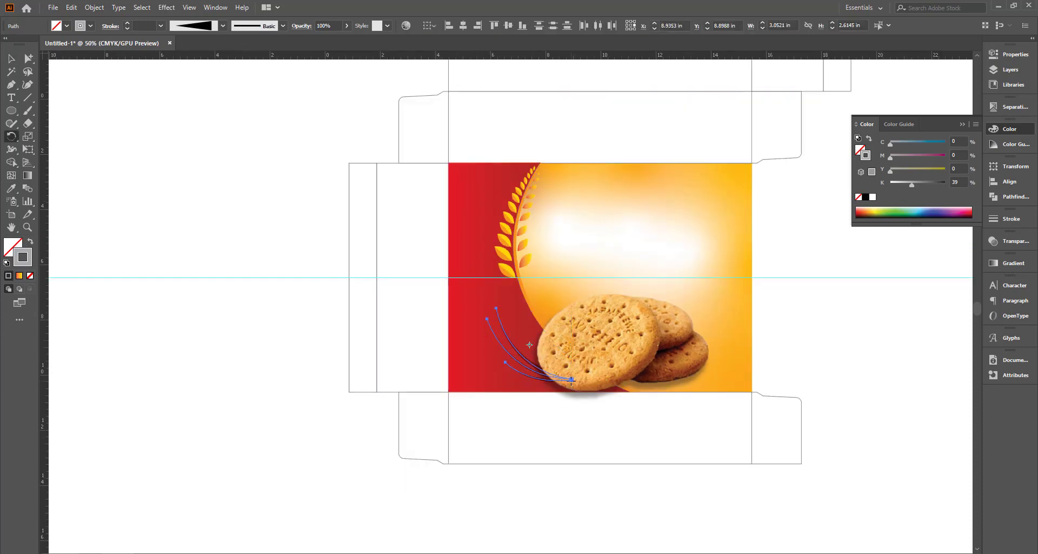
{"action": "key", "text": "v"}
{"action": "key", "text": "ctrl+plus"}
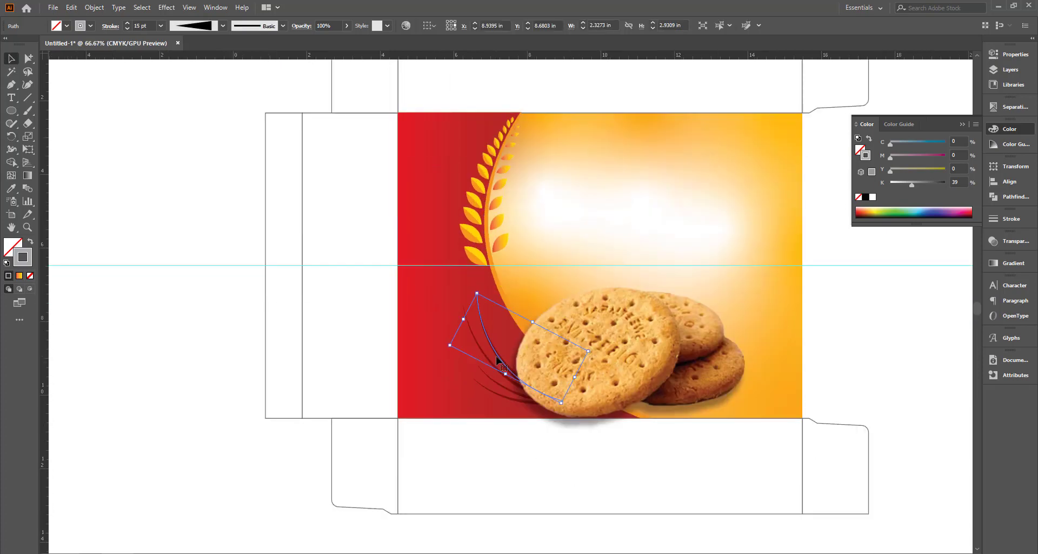
Step: Rotate a copy of the curve so its top leans right, then reselect it
{"action": "key", "text": "r"}
{"action": "left_click_drag", "start_coordinate": [508, 339], "coordinate": [518, 294]}
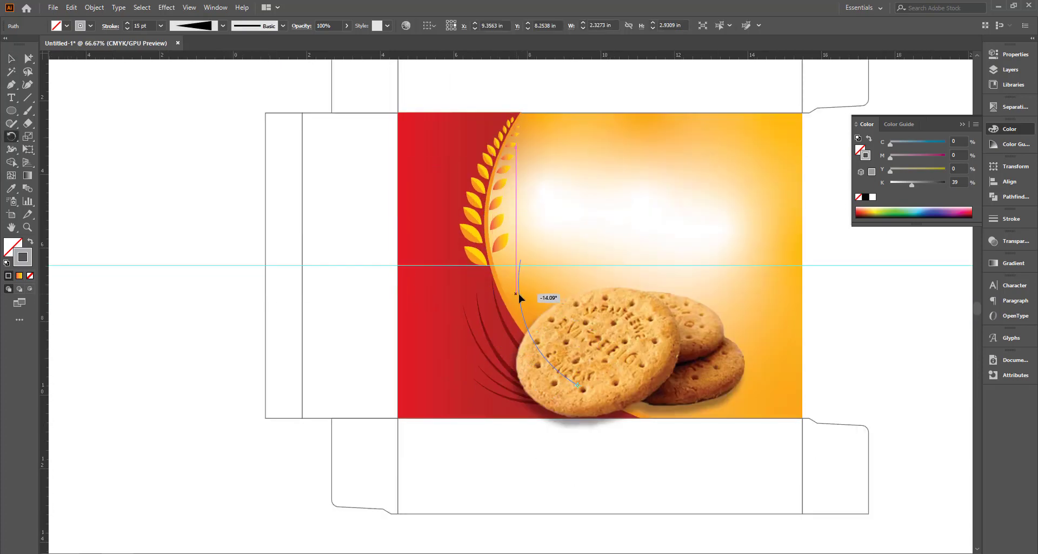
{"action": "left_click_drag", "start_coordinate": [890, 170], "coordinate": [928, 171]}
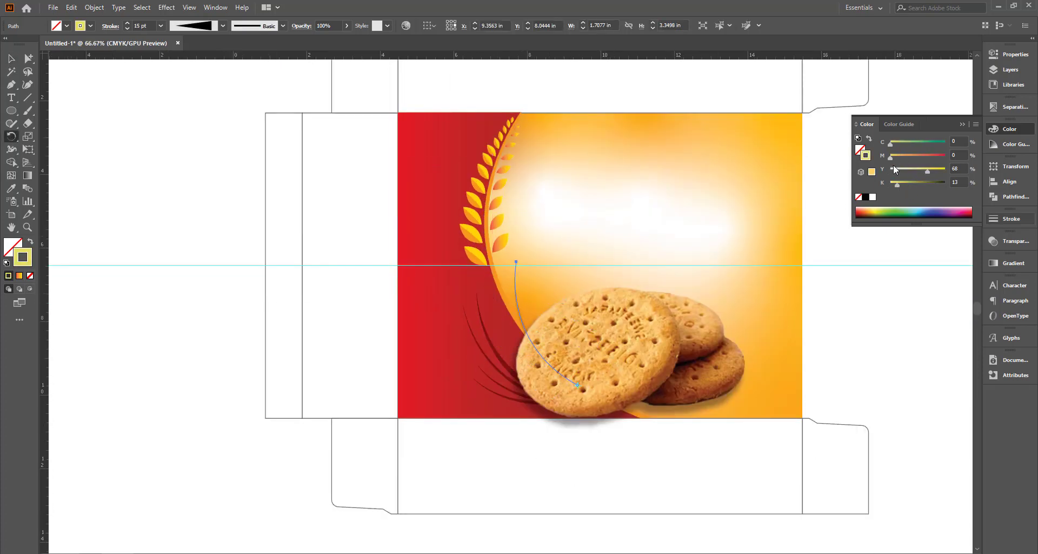
{"action": "key", "text": "v"}
{"action": "mouse_move", "coordinate": [72, 113]}
{"action": "left_mouse_down"}
{"action": "mouse_move", "coordinate": [535, 276]}
{"action": "mouse_move", "coordinate": [514, 254]}
{"action": "mouse_move", "coordinate": [562, 354]}
{"action": "left_mouse_up"}
{"action": "left_click", "coordinate": [516, 273]}
{"action": "key", "text": "v"}
Step: Zoom out to check the fanned curves, selecting and deselecting a swoosh curve
{"action": "scroll", "coordinate": [530, 281], "scroll_direction": "up", "scroll_amount": 1}
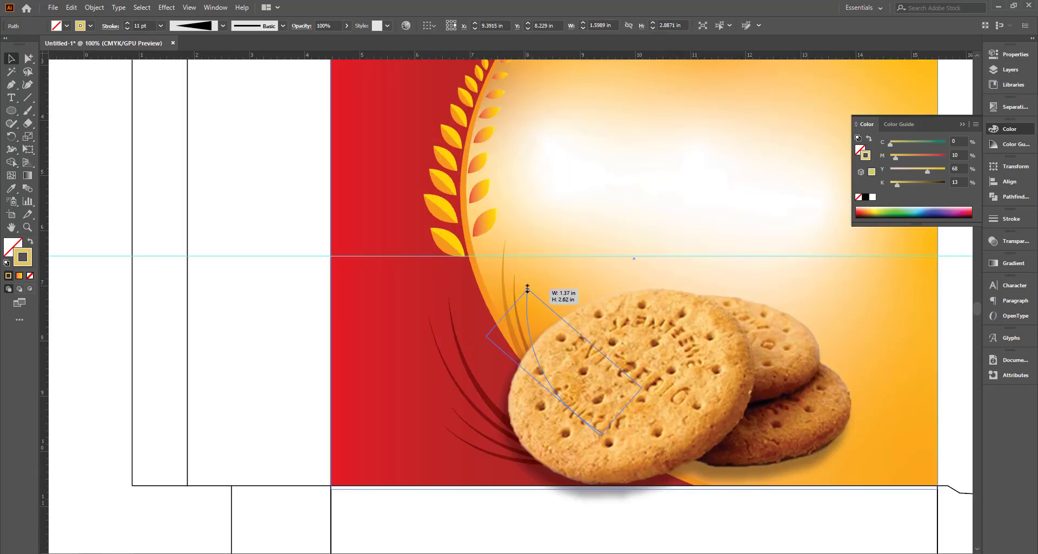
{"action": "key", "text": "ctrl+minus"}
{"action": "key", "text": "a"}
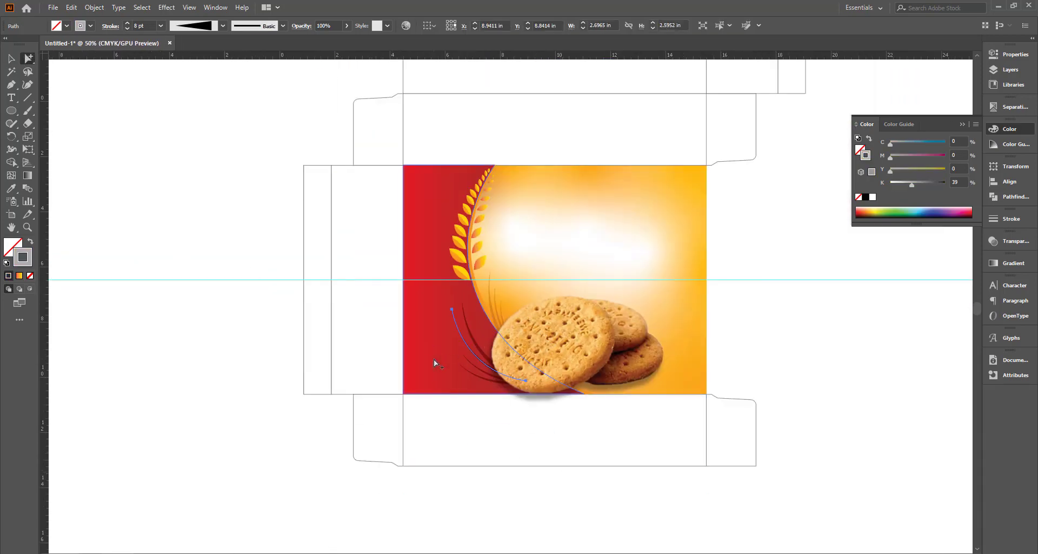
{"action": "left_click", "coordinate": [481, 377]}
{"action": "key", "text": "ctrl+shift+a"}
{"action": "key", "text": "ctrl+plus"}
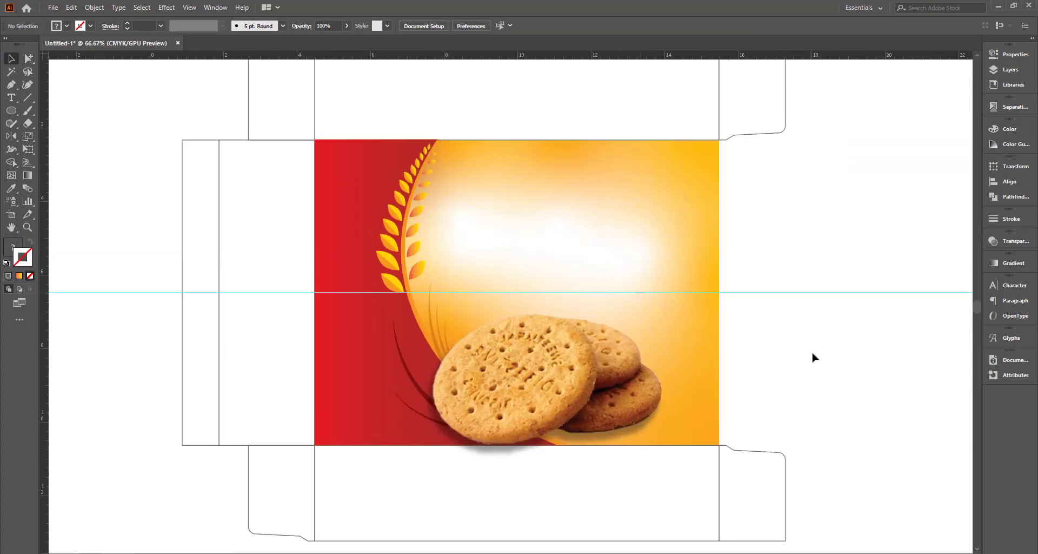
{"action": "key", "text": "ctrl+shift+p"}
Step: Place the wheat PNG, reflect it, and scale it down beside the biscuits
{"action": "left_click", "coordinate": [380, 92]}
{"action": "key", "text": "Return"}
{"action": "left_click", "coordinate": [804, 364]}
{"action": "key", "text": "ctrl+minus"}
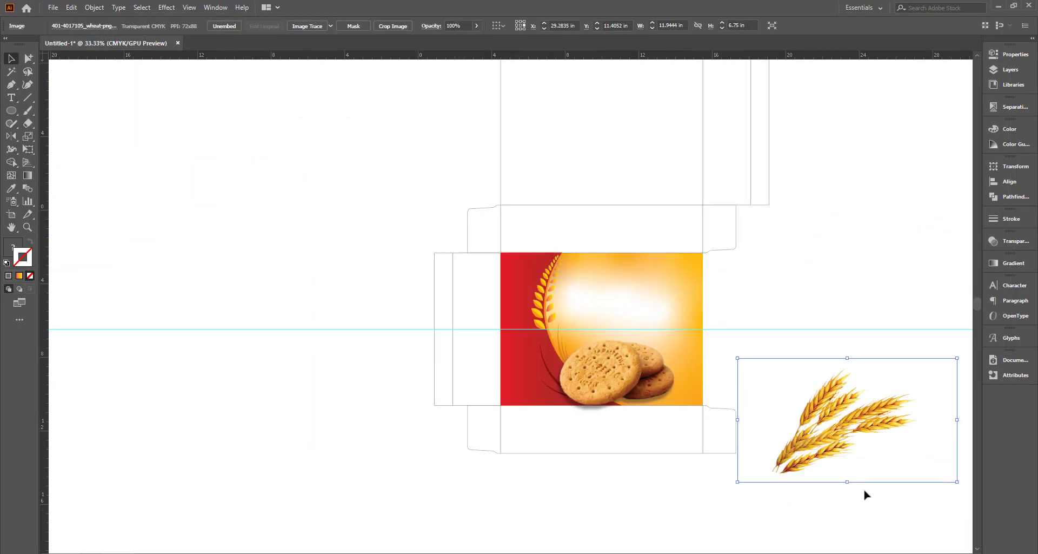
{"action": "double_click", "coordinate": [12, 136]}
{"action": "key", "text": "Return"}
{"action": "key", "text": "v"}
{"action": "key", "text": "ctrl+plus"}
{"action": "left_click_drag", "start_coordinate": [683, 413], "coordinate": [549, 306]}
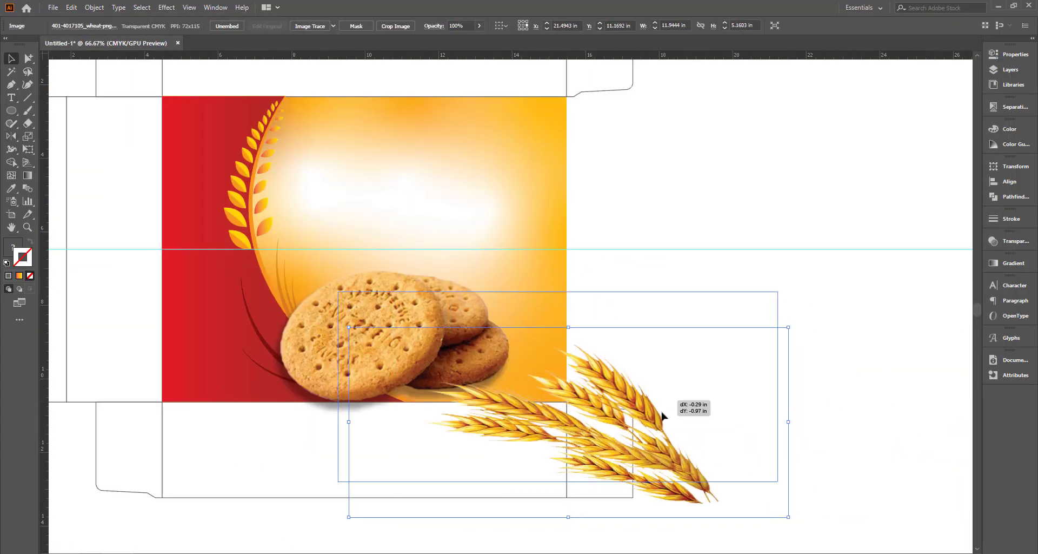
{"action": "left_click_drag", "start_coordinate": [767, 470], "coordinate": [714, 465]}
Step: Draw a rectangle over the lower-right area and clip the wheat to it with Ctrl+7
{"action": "key", "text": "ctrl+shift+a"}
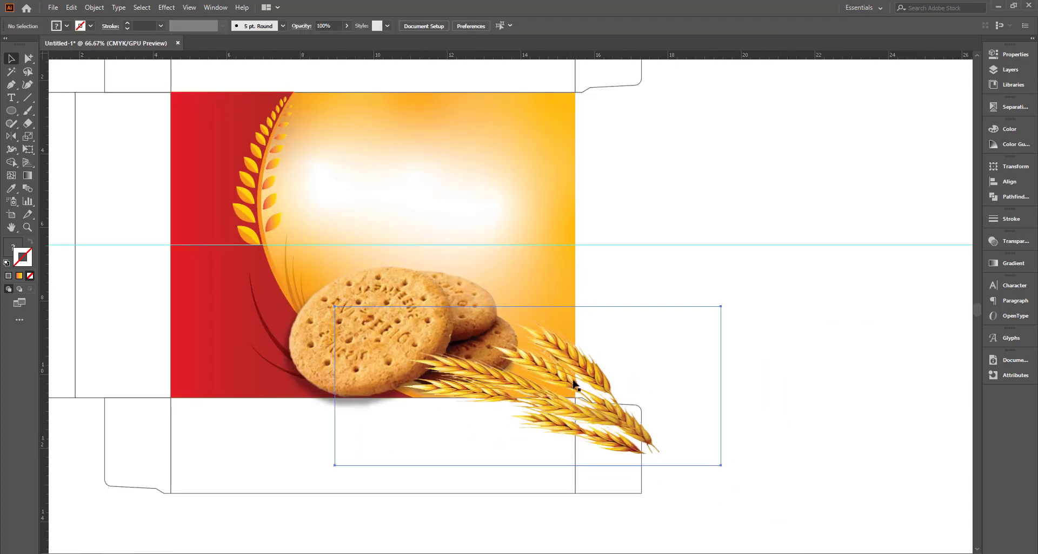
{"action": "left_click_drag", "start_coordinate": [12, 110], "coordinate": [37, 111]}
{"action": "mouse_move", "coordinate": [367, 291]}
{"action": "left_mouse_down"}
{"action": "mouse_move", "coordinate": [578, 398]}
{"action": "mouse_move", "coordinate": [389, 308]}
{"action": "left_mouse_up"}
{"action": "key", "text": "ctrl+z"}
{"action": "key", "text": "v"}
{"action": "left_click", "coordinate": [622, 422], "text": "shift"}
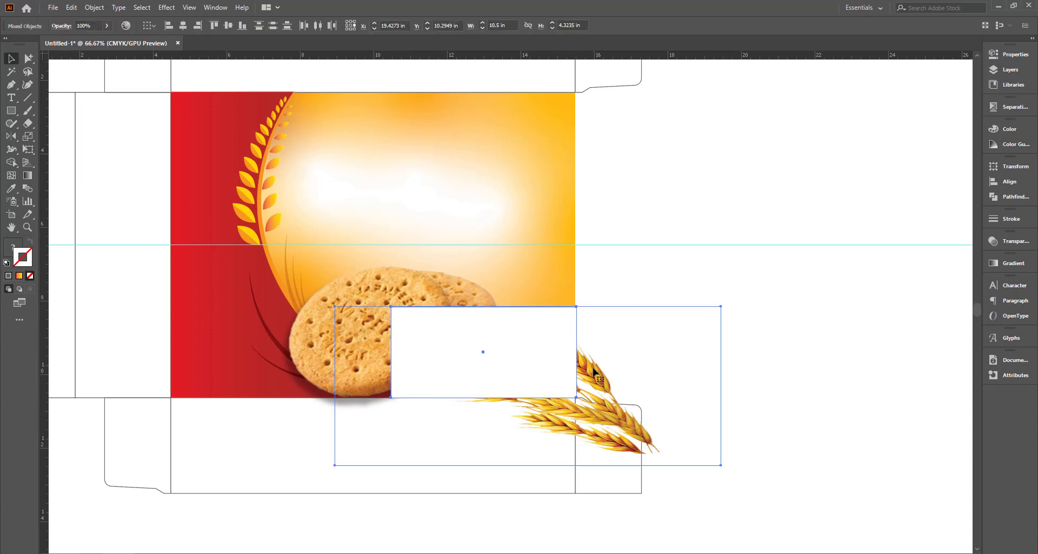
{"action": "key", "text": "ctrl+7"}
Step: Zoom out to review the die-line and select the clipped wheat group
{"action": "key", "text": "ctrl+minus"}
{"action": "scroll", "coordinate": [780, 468], "scroll_direction": "down", "scroll_amount": 1}
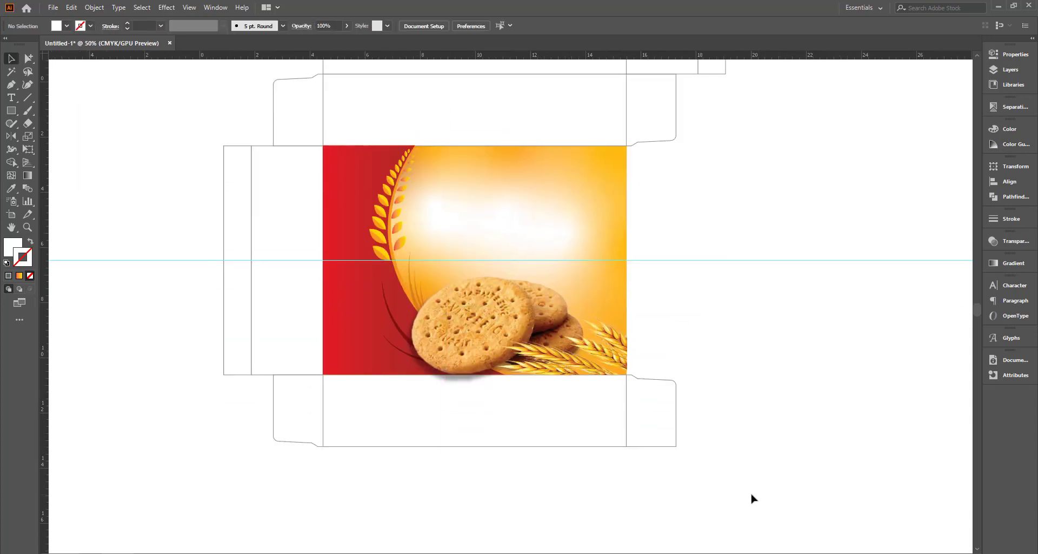
{"action": "scroll", "coordinate": [767, 457], "scroll_direction": "up", "scroll_amount": 2}
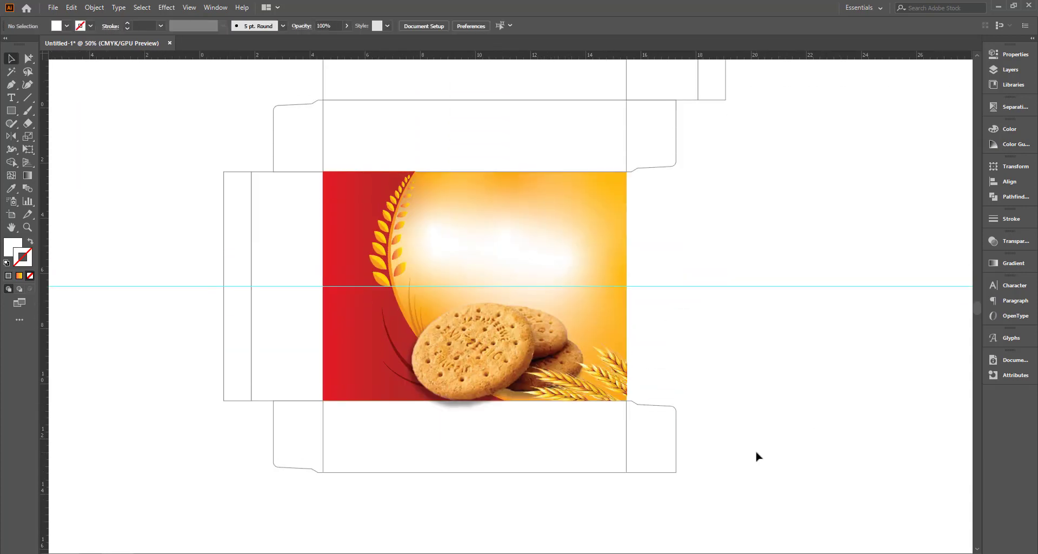
{"action": "scroll", "coordinate": [758, 454], "scroll_direction": "up", "scroll_amount": 2}
{"action": "left_click", "coordinate": [604, 415]}
{"action": "scroll", "coordinate": [767, 345], "scroll_direction": "left", "scroll_amount": 5}
{"action": "scroll", "coordinate": [767, 346], "scroll_direction": "up", "scroll_amount": 3}
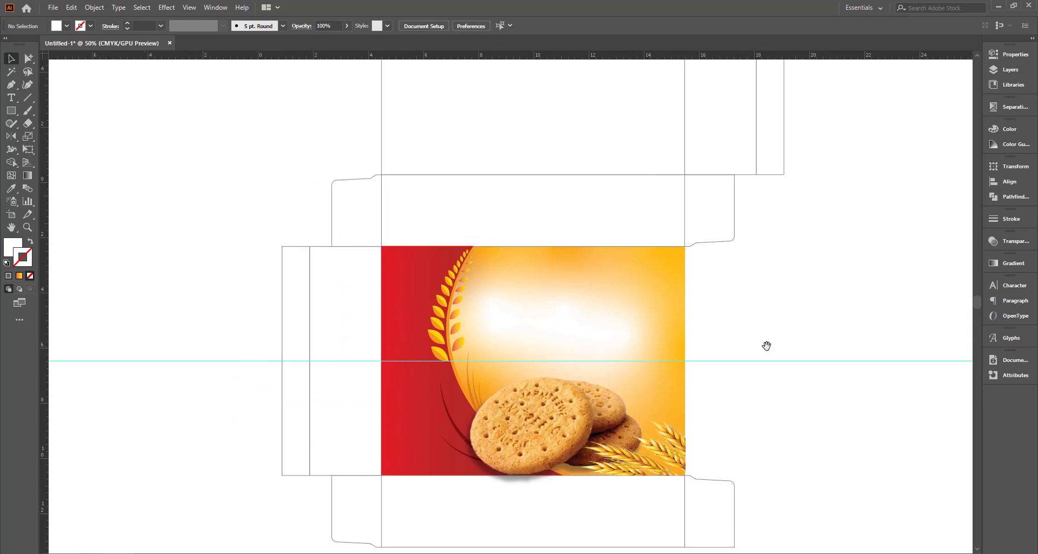
Step: Type ULKER beside the panel, enlarge it, and try fonts from the font list
{"action": "scroll", "coordinate": [736, 342], "scroll_direction": "down", "scroll_amount": 1}
{"action": "left_click", "coordinate": [722, 303]}
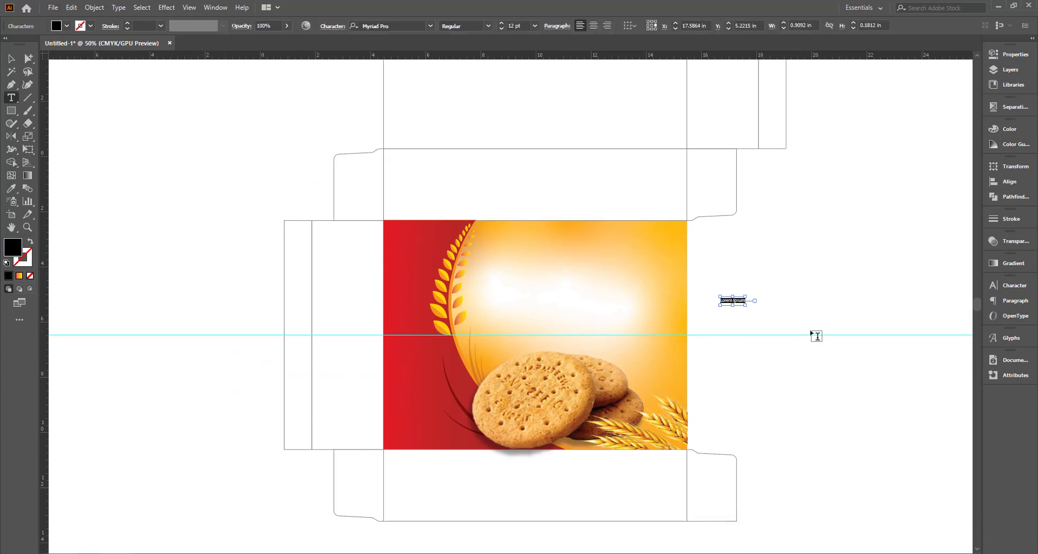
{"action": "type", "text": "Ulker"}
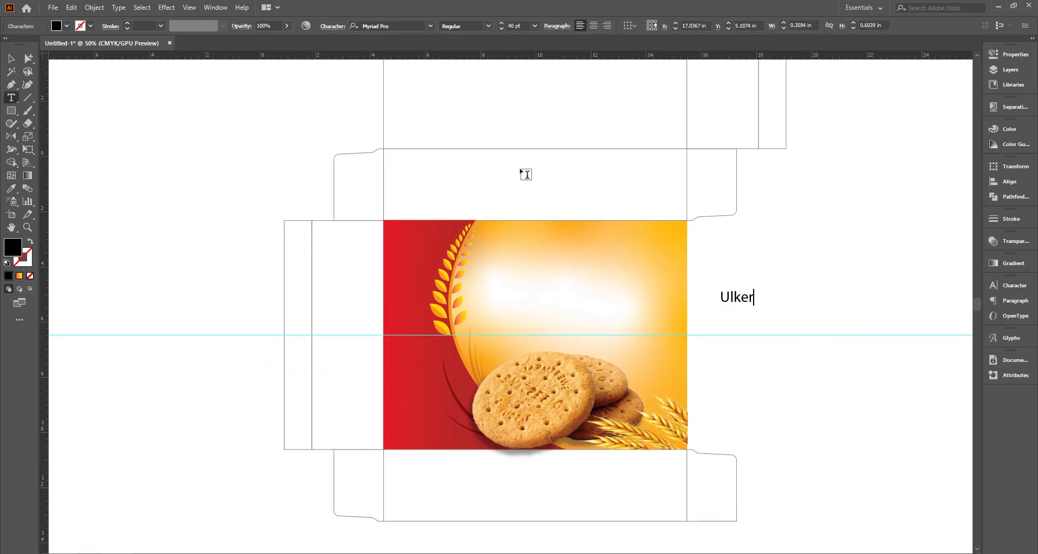
{"action": "key", "text": "Escape"}
{"action": "left_click_drag", "start_coordinate": [756, 306], "coordinate": [836, 338]}
{"action": "left_click", "coordinate": [431, 26]}
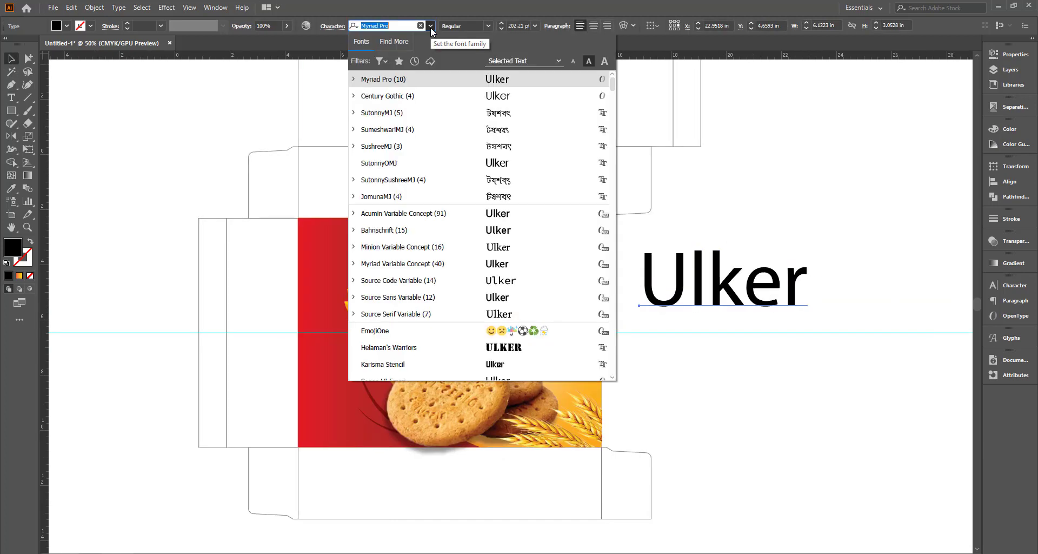
{"action": "key", "text": "Down"}
{"action": "key", "text": "Down"}
{"action": "key", "text": "Down"}
{"action": "key", "text": "Down"}
{"action": "key", "text": "Down"}
{"action": "key", "text": "Return"}
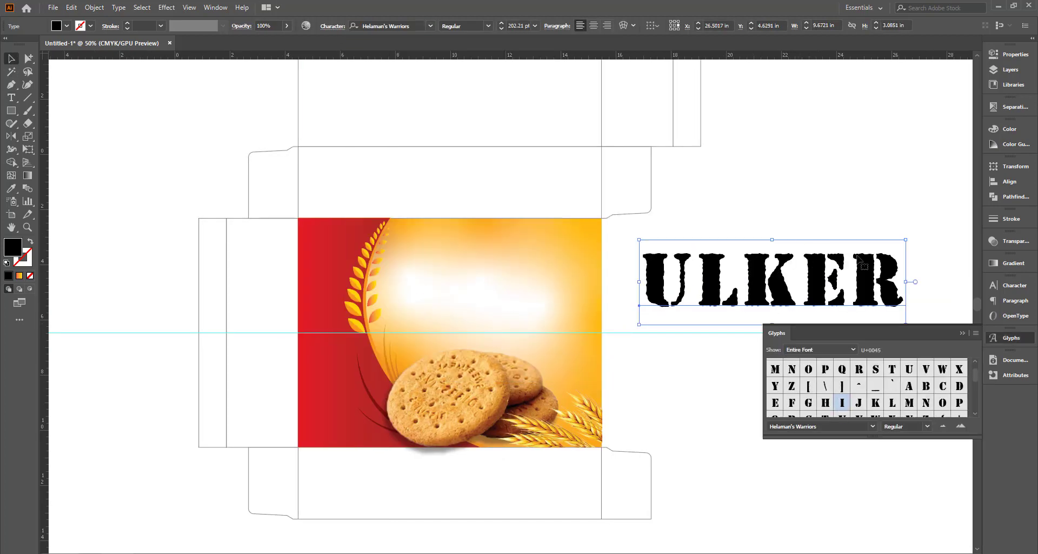
{"action": "left_click", "coordinate": [963, 333]}
Step: Check the Type menu's Change Case options, then reselect ULKER
{"action": "scroll", "coordinate": [757, 379], "scroll_direction": "up", "scroll_amount": 2}
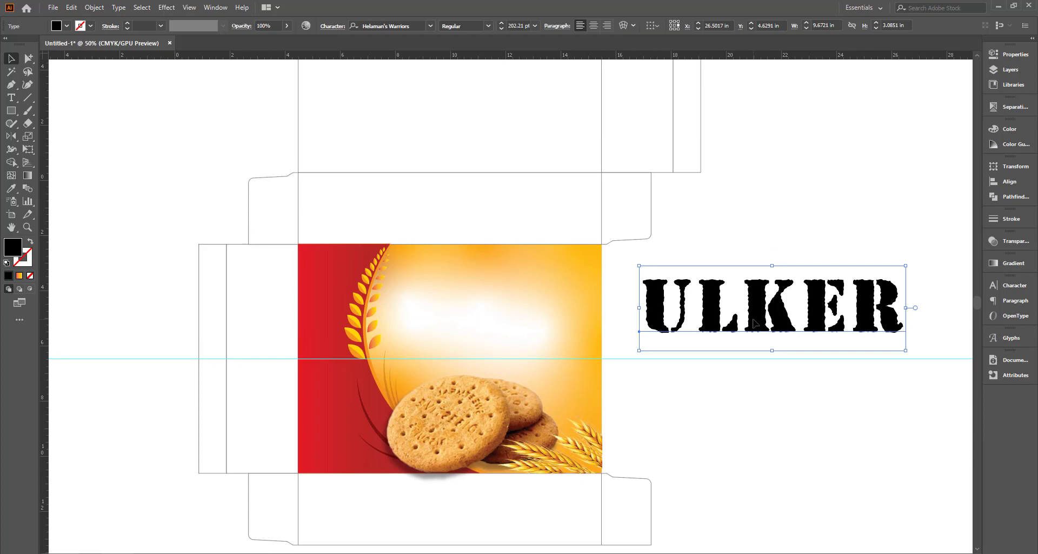
{"action": "scroll", "coordinate": [813, 340], "scroll_direction": "up", "scroll_amount": 2}
{"action": "left_click", "coordinate": [123, 7]}
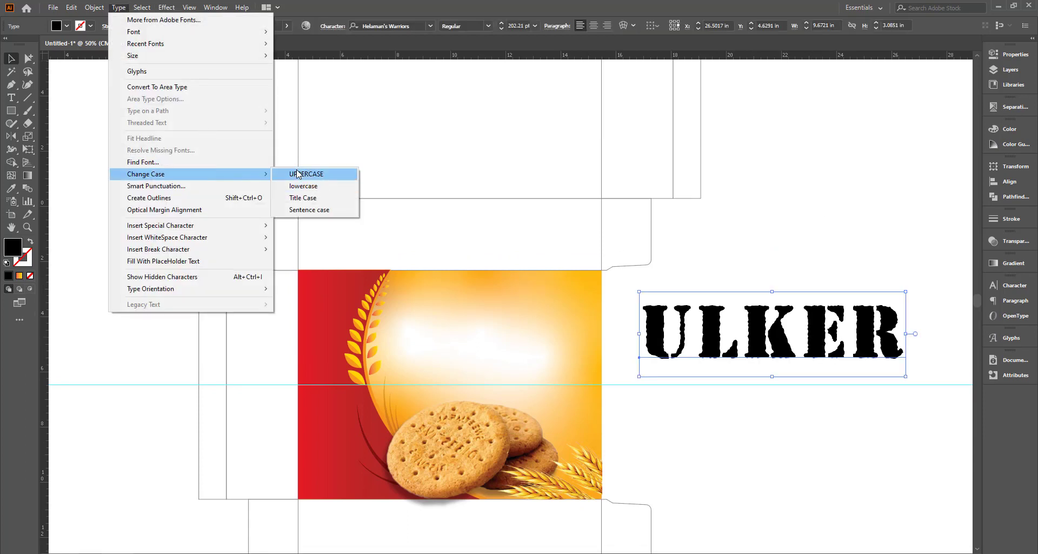
{"action": "left_click", "coordinate": [313, 172]}
{"action": "scroll", "coordinate": [411, 25], "scroll_direction": "down", "scroll_amount": 1}
{"action": "scroll", "coordinate": [411, 25], "scroll_direction": "down", "scroll_amount": 1}
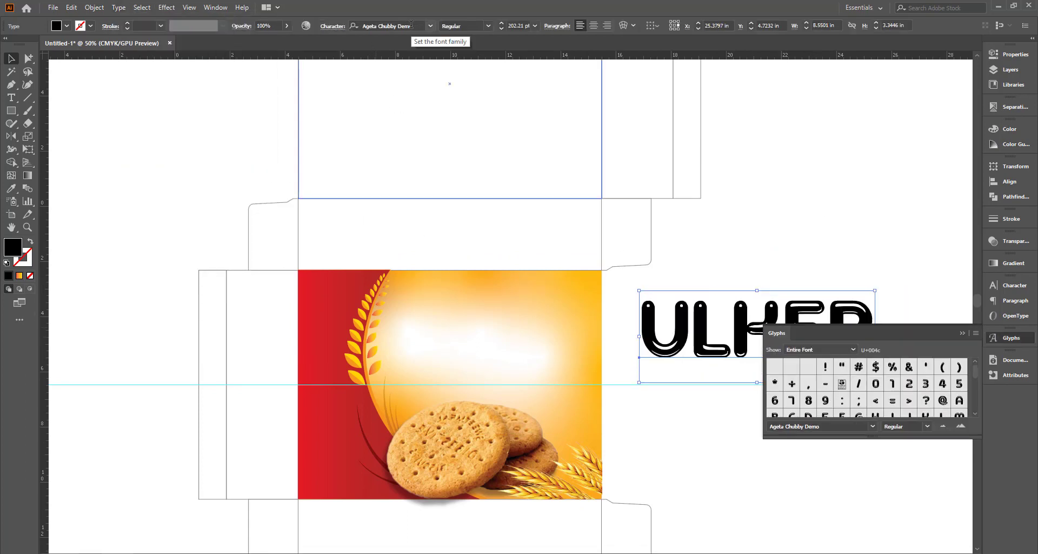
{"action": "left_click", "coordinate": [781, 262]}
Step: Move ULKER onto the front panel above the biscuits and shrink it to fit
{"action": "left_click", "coordinate": [730, 323]}
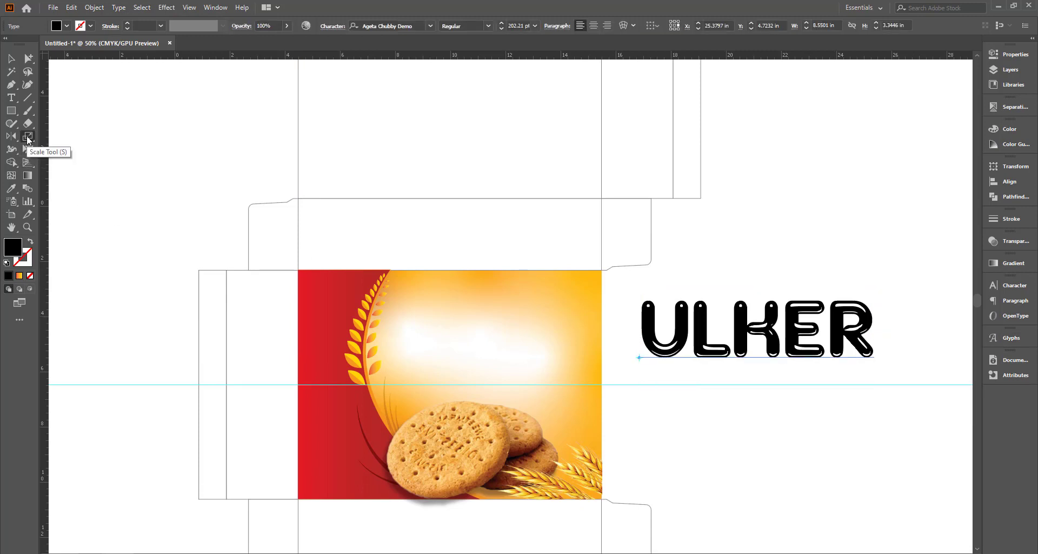
{"action": "left_click_drag", "start_coordinate": [27, 139], "coordinate": [57, 152]}
{"action": "key", "text": "v"}
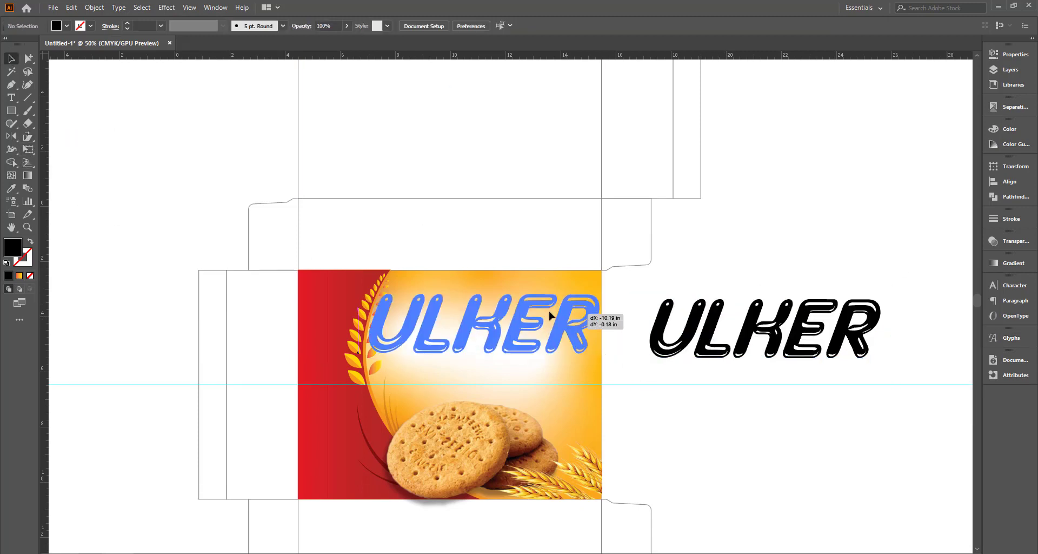
{"action": "left_click_drag", "start_coordinate": [757, 330], "coordinate": [493, 314]}
{"action": "left_click_drag", "start_coordinate": [609, 319], "coordinate": [570, 323]}
{"action": "key", "text": "ctrl+="}
{"action": "left_click", "coordinate": [730, 332]}
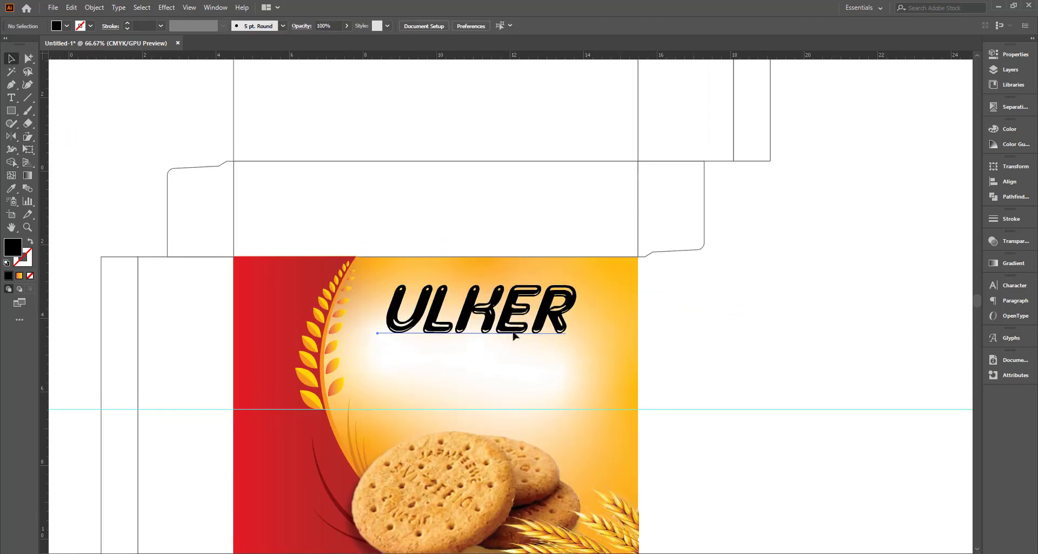
{"action": "left_click", "coordinate": [470, 326]}
Step: Colour the ULKER lettering red with a white outline, checking it in wireframe view
{"action": "left_click", "coordinate": [66, 26]}
{"action": "left_click", "coordinate": [44, 35]}
{"action": "scroll", "coordinate": [765, 339], "scroll_direction": "down", "scroll_amount": 1}
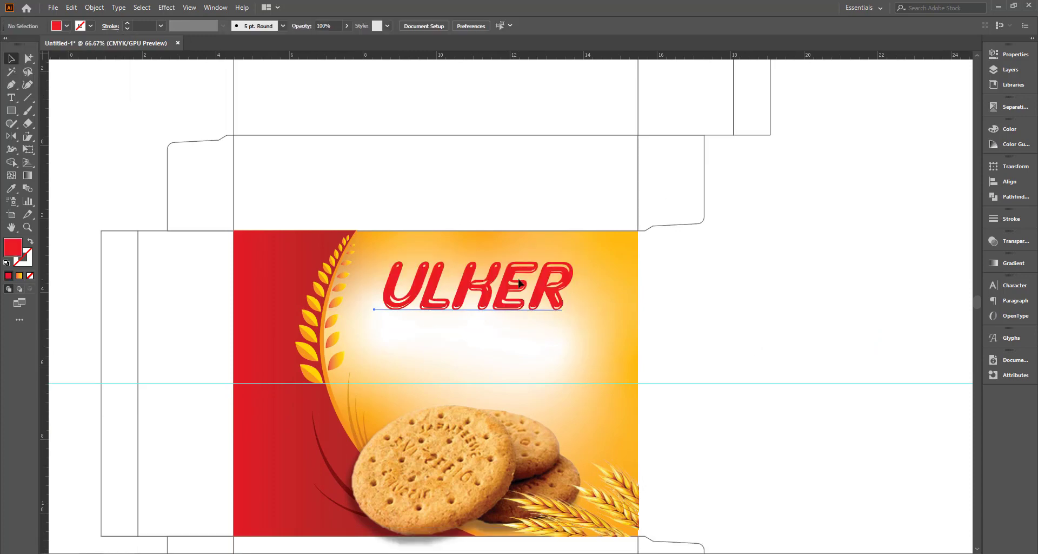
{"action": "left_click", "coordinate": [765, 339]}
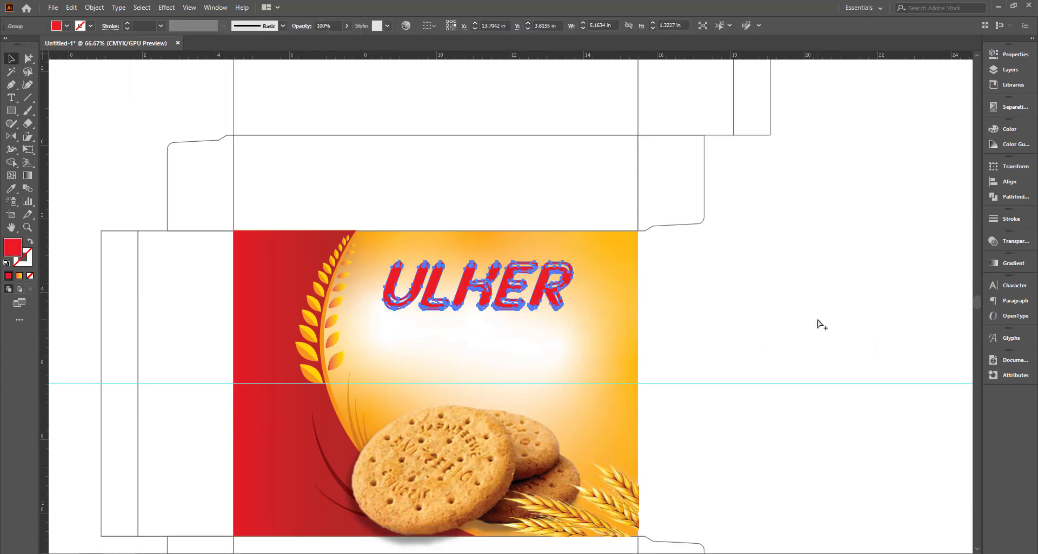
{"action": "left_click", "coordinate": [489, 292]}
{"action": "left_click", "coordinate": [23, 45]}
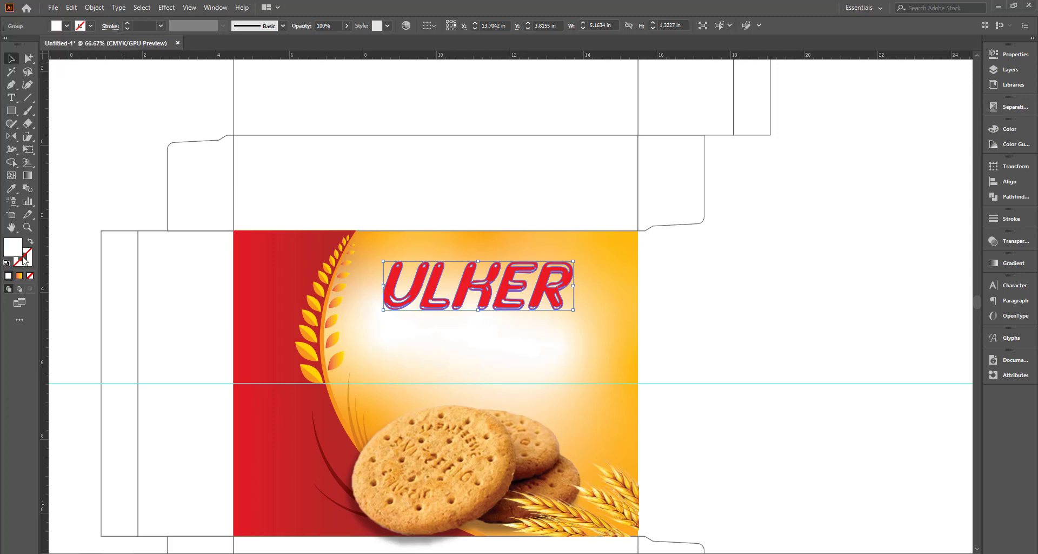
{"action": "left_click", "coordinate": [700, 319]}
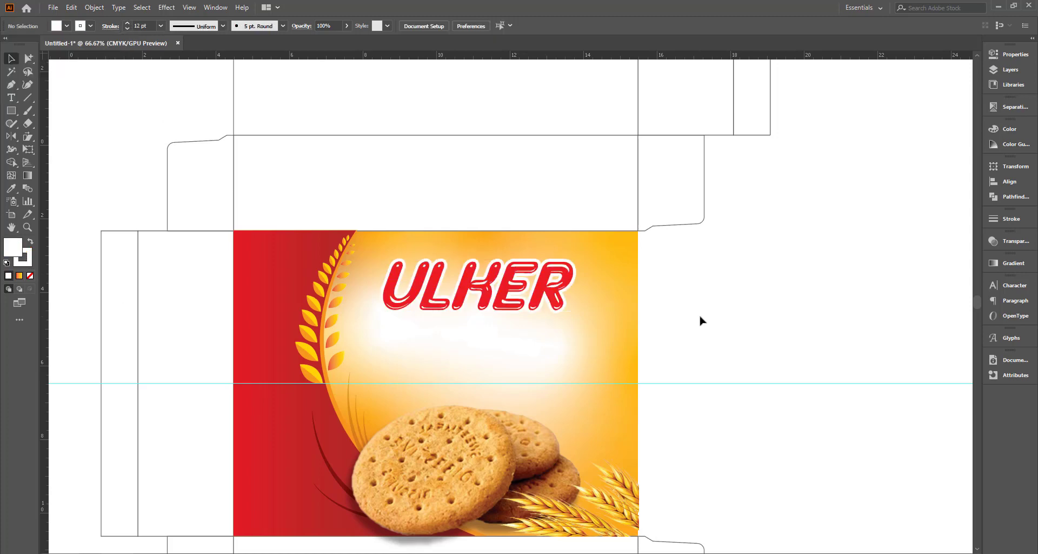
{"action": "key", "text": "ctrl+y"}
{"action": "left_click", "coordinate": [744, 285]}
{"action": "key", "text": "ctrl+y"}
{"action": "scroll", "coordinate": [756, 282], "scroll_direction": "down", "scroll_amount": 3}
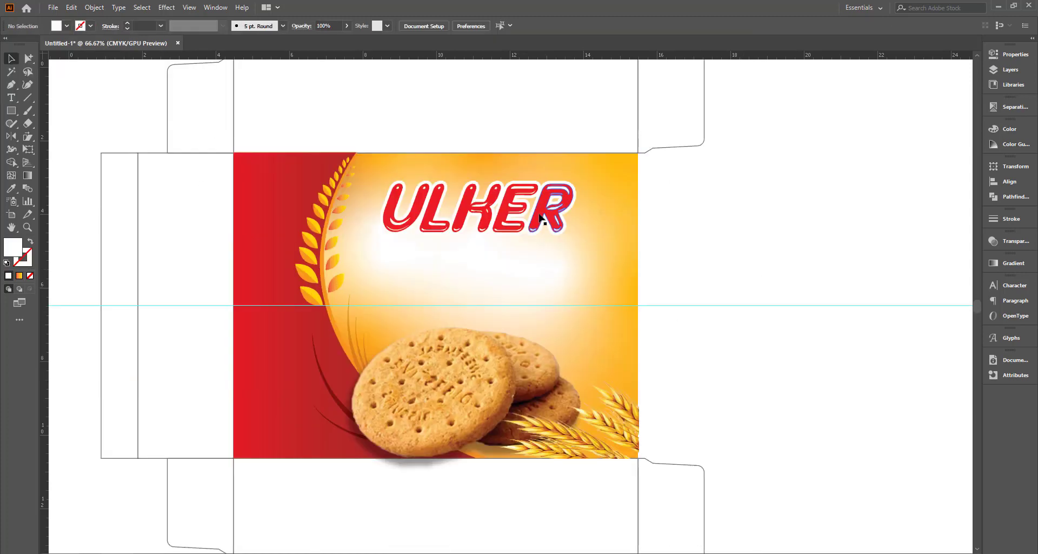
{"action": "scroll", "coordinate": [541, 219], "scroll_direction": "down", "scroll_amount": 1}
Step: Type Digestive on a new line below ULKER and try different fonts on it
{"action": "key", "text": "t"}
{"action": "scroll", "coordinate": [400, 273], "scroll_direction": "down", "scroll_amount": 1}
{"action": "left_click", "coordinate": [390, 255]}
{"action": "type", "text": "Digestive"}
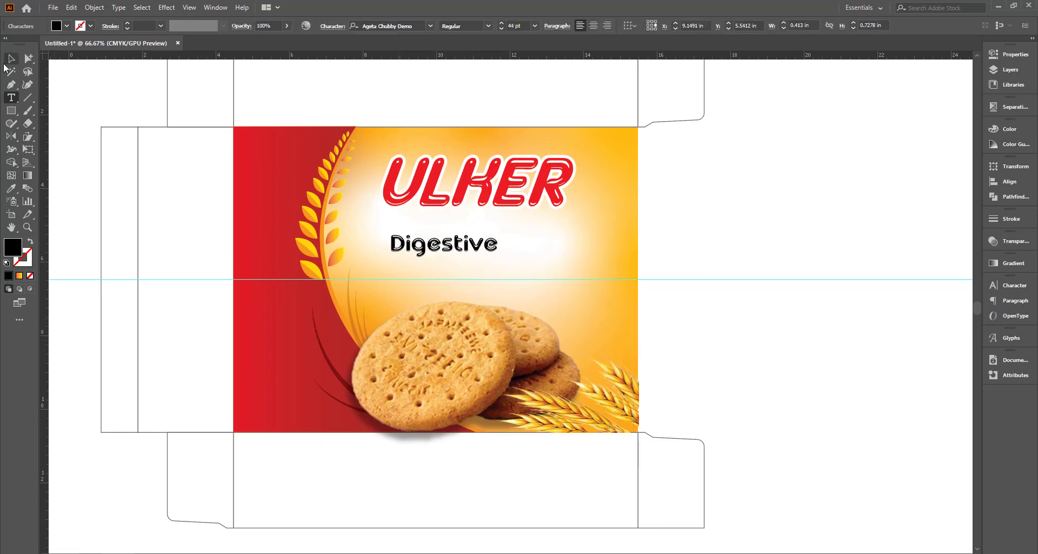
{"action": "key", "text": "ctrl+a"}
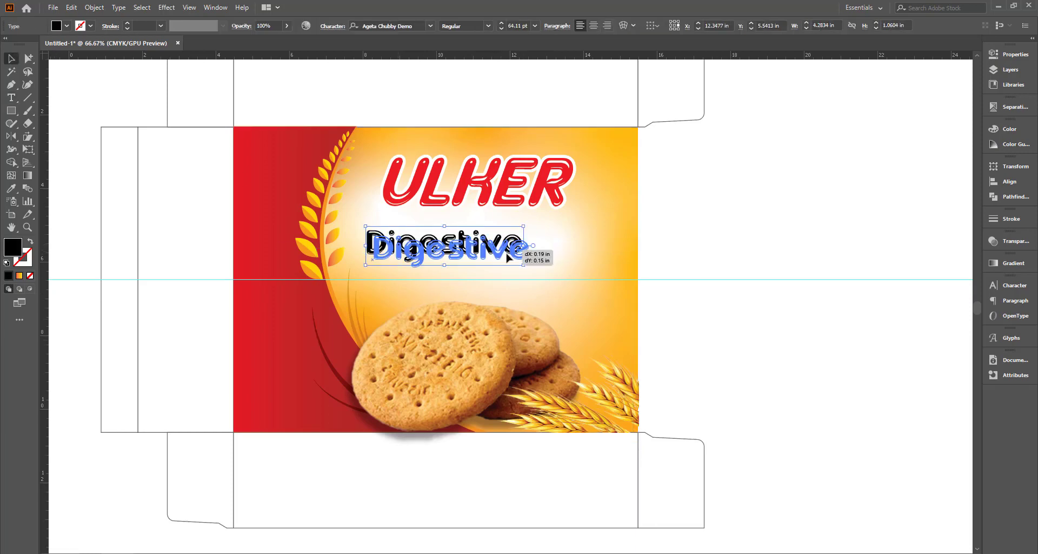
{"action": "left_click", "coordinate": [389, 26]}
{"action": "key", "text": "Escape"}
{"action": "right_click", "coordinate": [519, 261]}
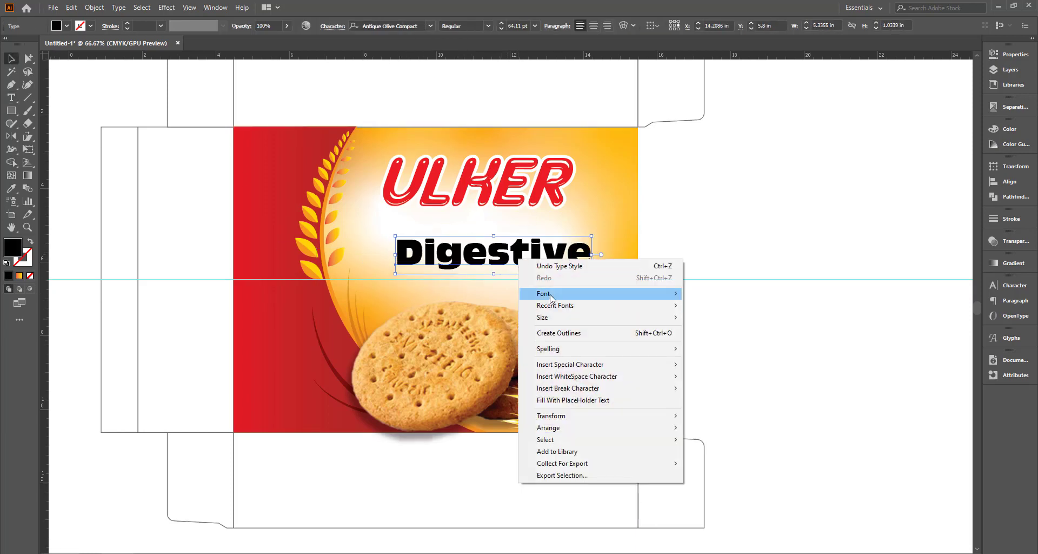
{"action": "left_click", "coordinate": [740, 265]}
Step: Set Digestive in Brush Script Std Medium from the right-click font list
{"action": "right_click", "coordinate": [464, 247]}
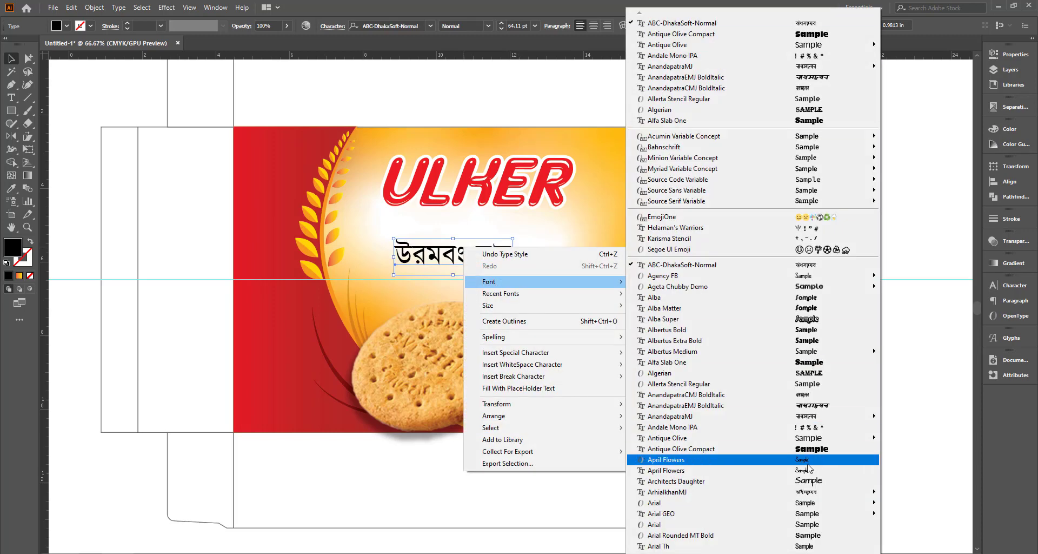
{"action": "scroll", "coordinate": [808, 489], "scroll_direction": "down", "scroll_amount": 5}
{"action": "scroll", "coordinate": [807, 490], "scroll_direction": "down", "scroll_amount": 5}
{"action": "scroll", "coordinate": [808, 489], "scroll_direction": "down", "scroll_amount": 5}
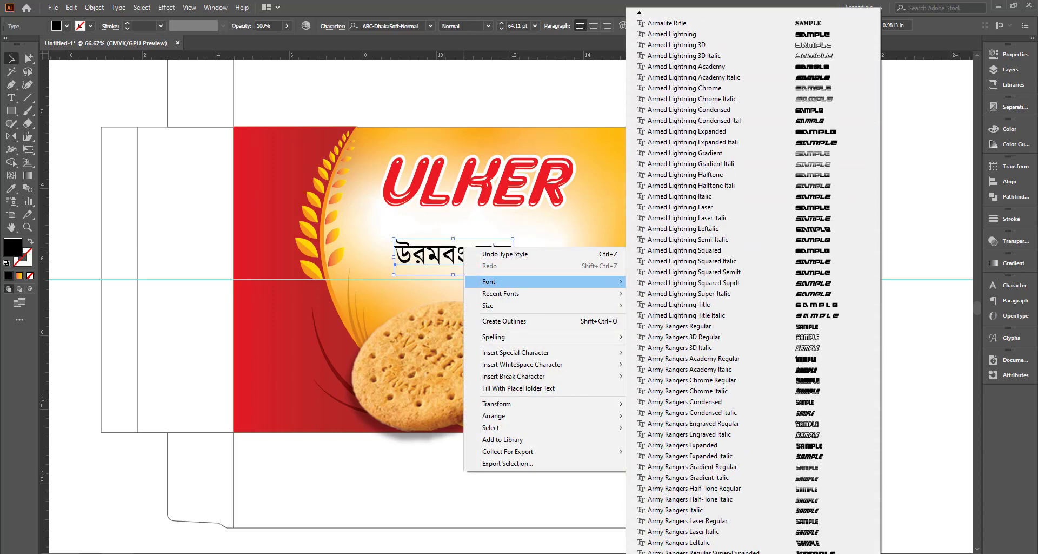
{"action": "scroll", "coordinate": [807, 489], "scroll_direction": "down", "scroll_amount": 5}
{"action": "scroll", "coordinate": [808, 480], "scroll_direction": "down", "scroll_amount": 5}
{"action": "scroll", "coordinate": [808, 479], "scroll_direction": "down", "scroll_amount": 5}
{"action": "left_click", "coordinate": [807, 479]}
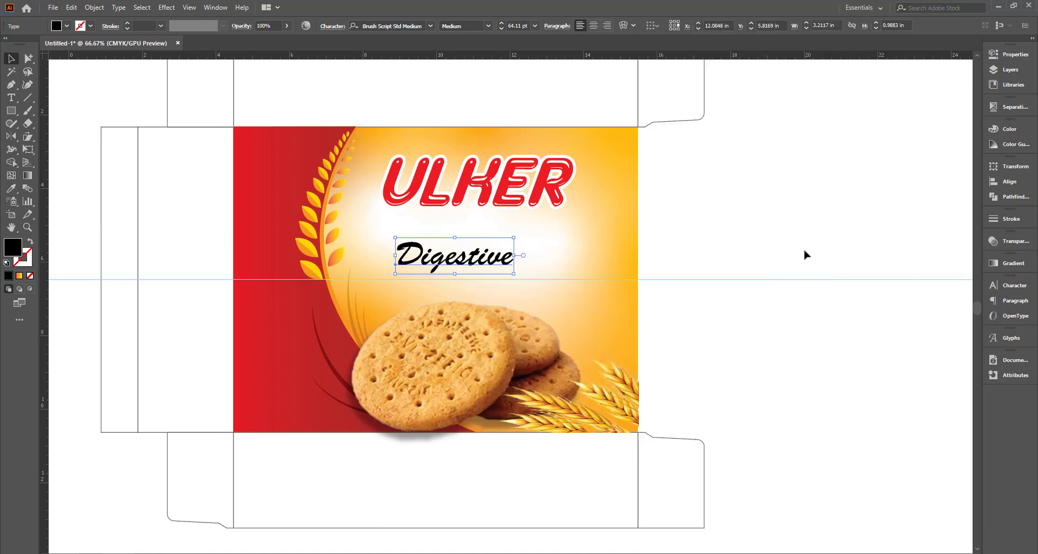
{"action": "scroll", "coordinate": [827, 243], "scroll_direction": "up", "scroll_amount": 2}
{"action": "scroll", "coordinate": [827, 244], "scroll_direction": "down", "scroll_amount": 2}
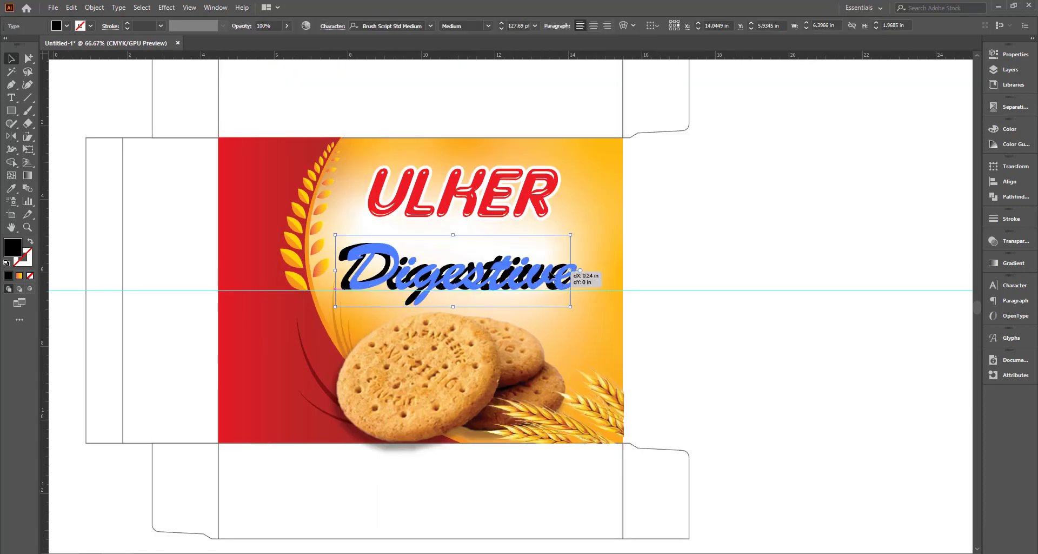
Step: Enlarge Digestive to about 128 pt and convert it to outlines
{"action": "left_click_drag", "start_coordinate": [499, 284], "coordinate": [579, 299]}
{"action": "left_click", "coordinate": [697, 269]}
{"action": "scroll", "coordinate": [749, 263], "scroll_direction": "down", "scroll_amount": 1}
{"action": "left_click", "coordinate": [556, 271]}
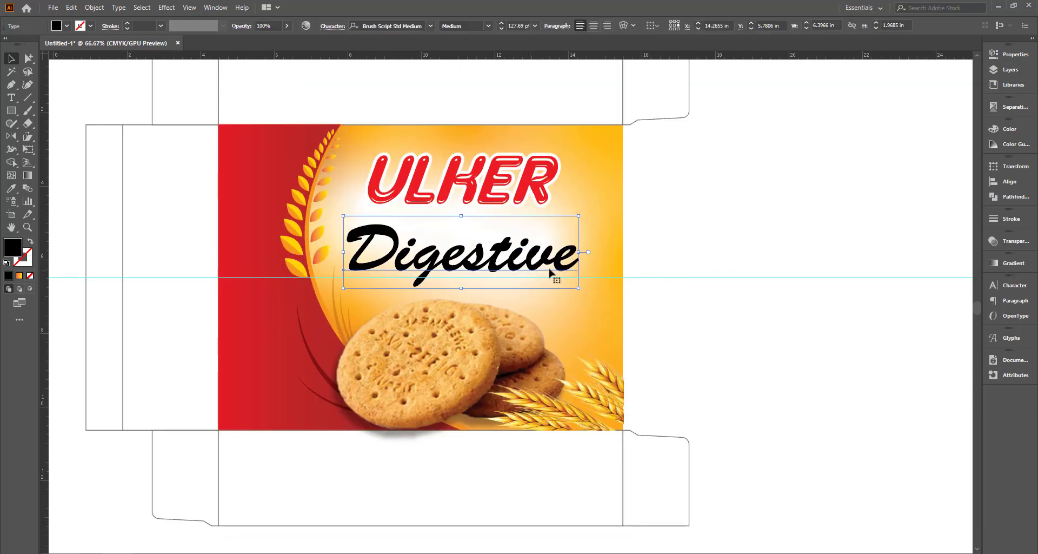
{"action": "key", "text": "ctrl+shift+o"}
Step: Fill Digestive with a deep brown-red gradient and angle it across the lettering
{"action": "left_click", "coordinate": [1009, 196]}
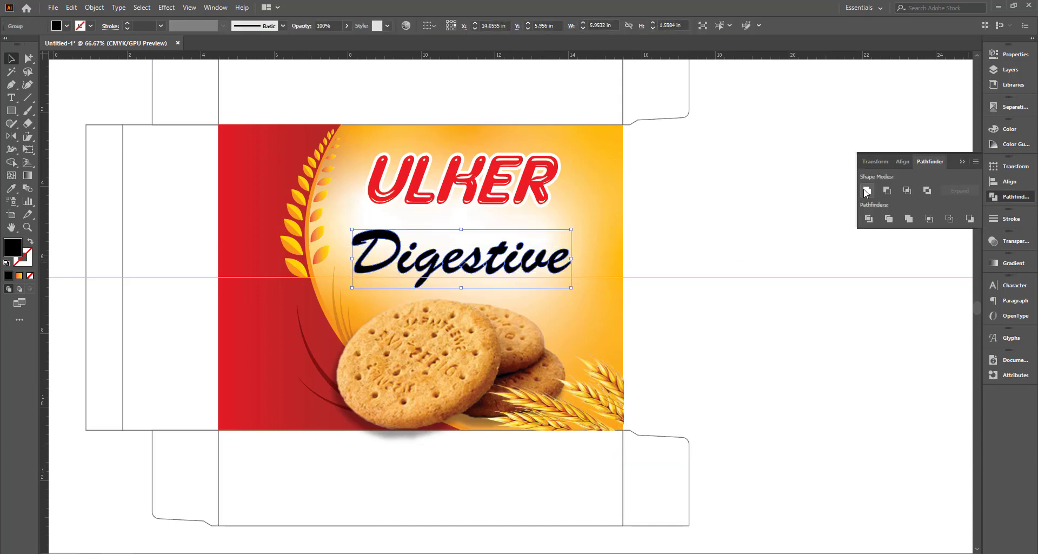
{"action": "left_click", "coordinate": [1009, 263]}
{"action": "left_click", "coordinate": [868, 277]}
{"action": "left_click", "coordinate": [920, 305]}
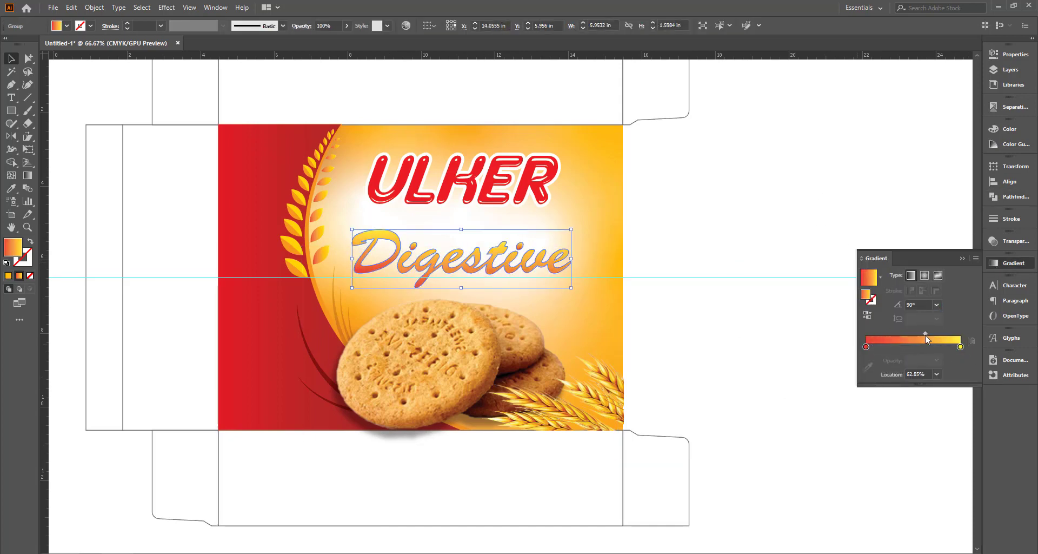
{"action": "double_click", "coordinate": [866, 347]}
{"action": "left_click_drag", "start_coordinate": [871, 426], "coordinate": [916, 426]}
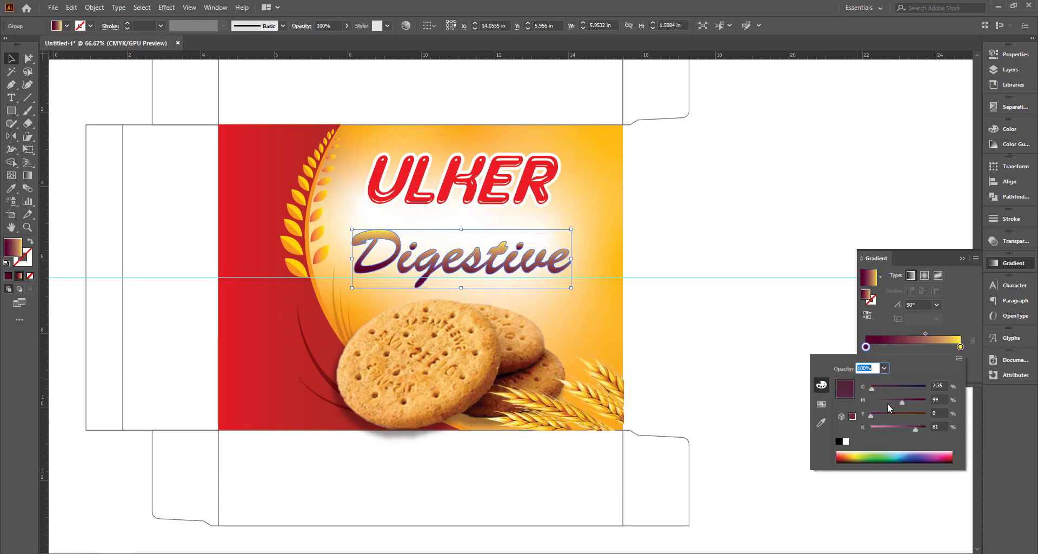
{"action": "double_click", "coordinate": [960, 347]}
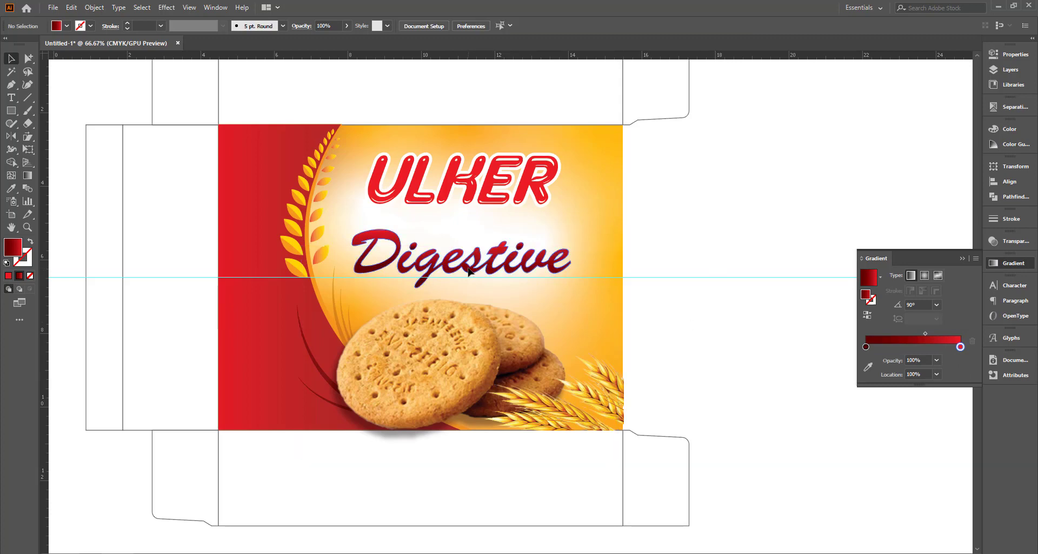
{"action": "key", "text": "g"}
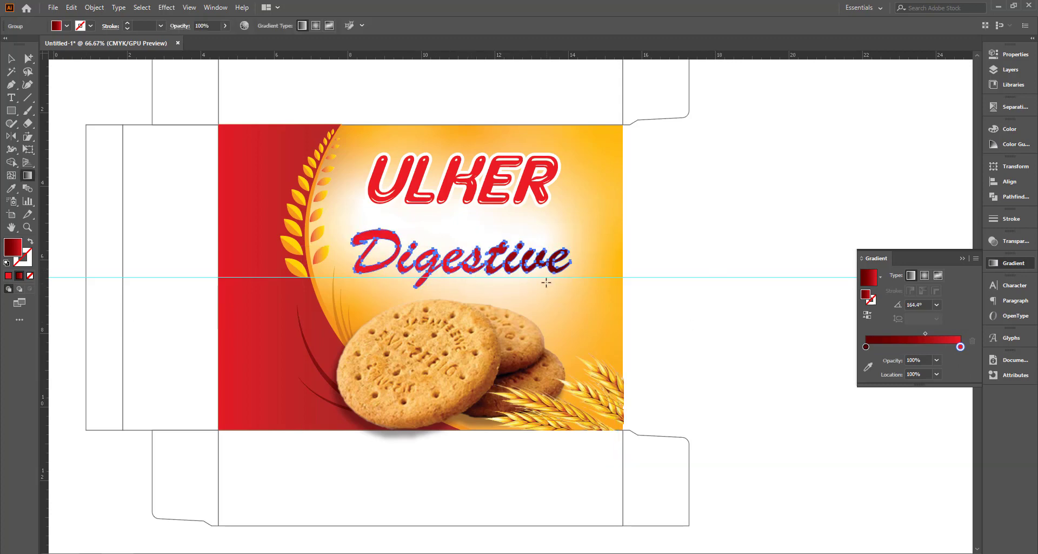
{"action": "left_click_drag", "start_coordinate": [444, 284], "coordinate": [420, 248]}
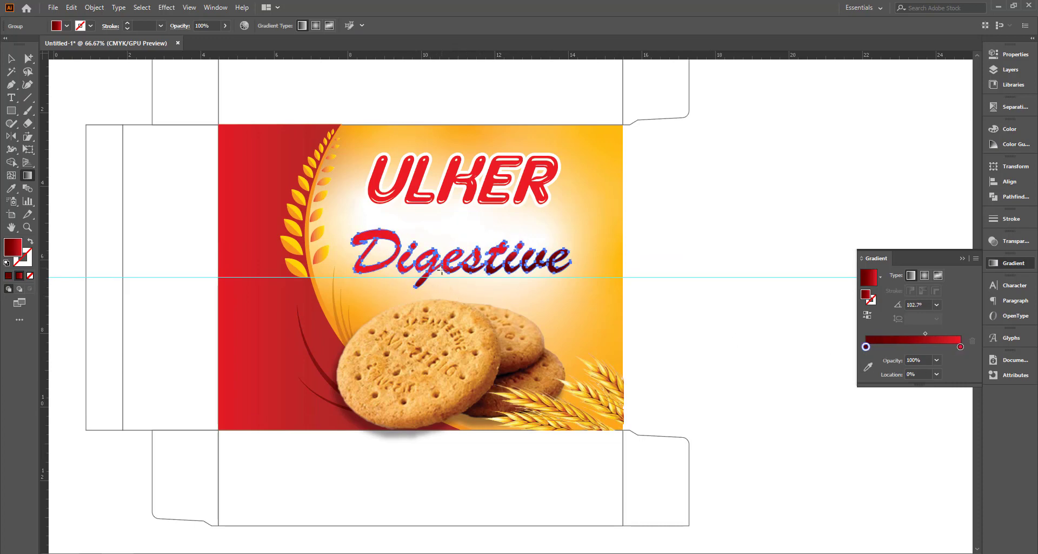
{"action": "left_click", "coordinate": [647, 350]}
Step: Place a new text line below Digestive for the black script tagline
{"action": "scroll", "coordinate": [647, 350], "scroll_direction": "down", "scroll_amount": 1}
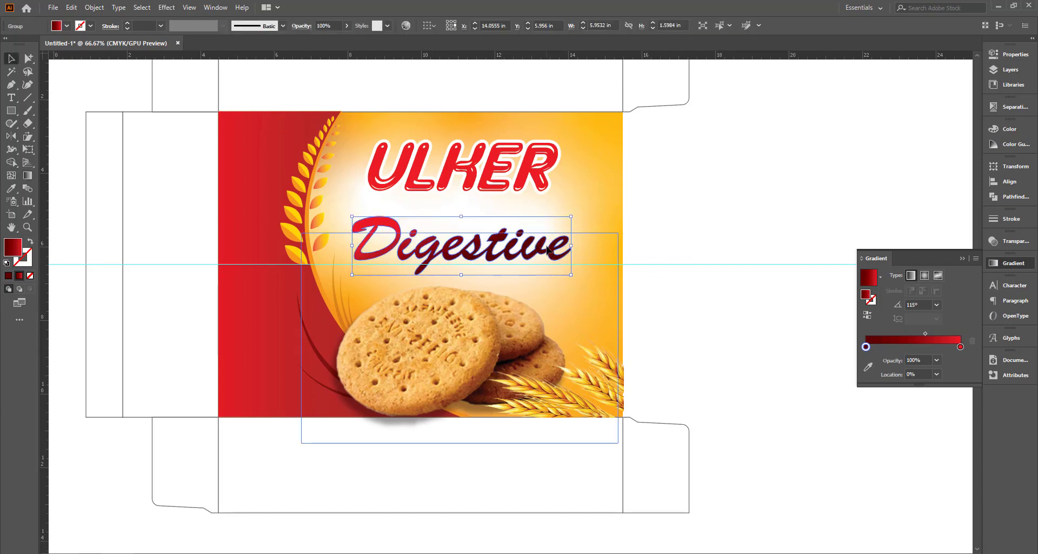
{"action": "key", "text": "ctrl+minus"}
{"action": "key", "text": "ctrl+plus"}
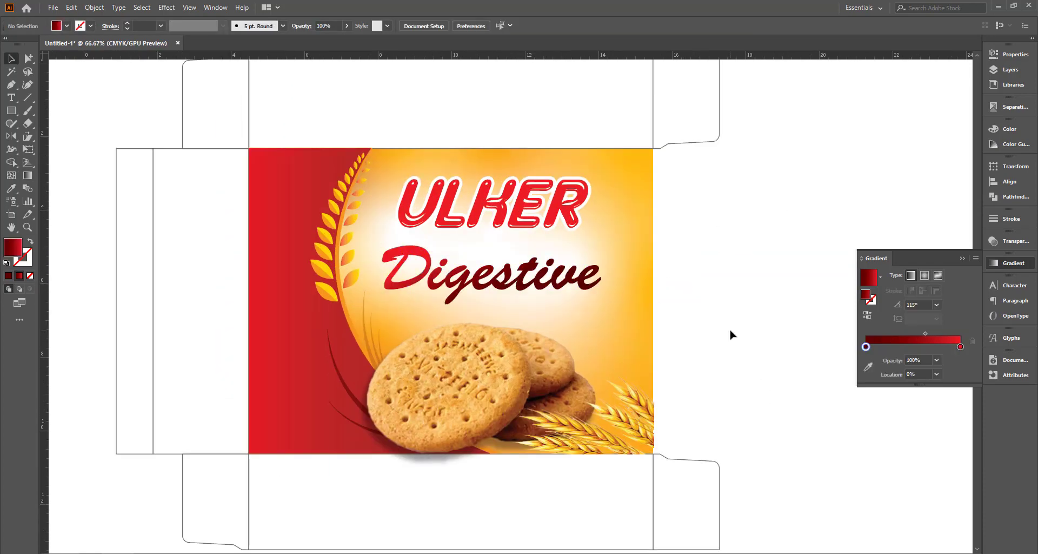
{"action": "key", "text": "ctrl+plus"}
{"action": "key", "text": "t"}
{"action": "left_click", "coordinate": [464, 274]}
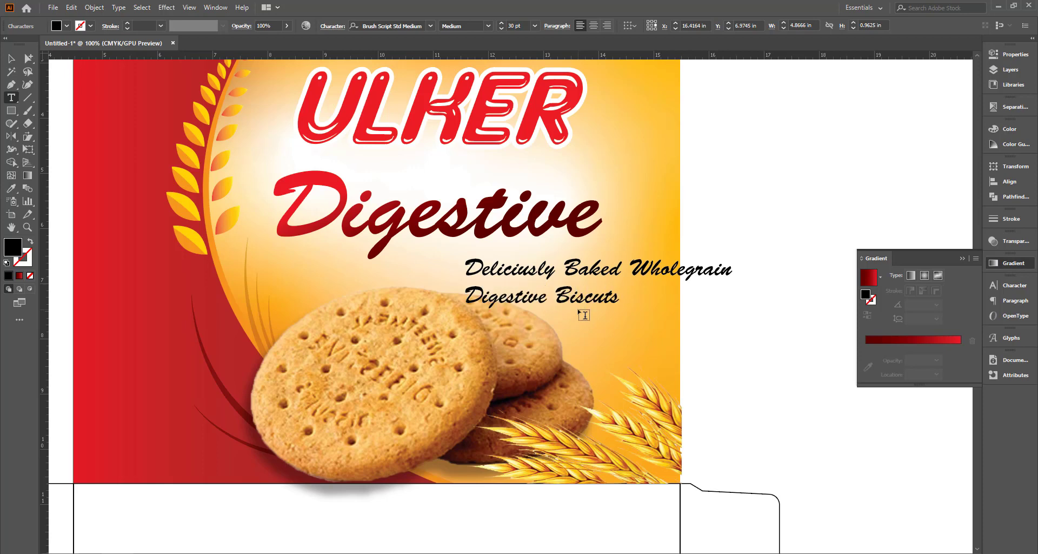
Step: Shrink the tagline, centre its two lines, and set it in Arial Narrow
{"action": "key", "text": "Escape"}
{"action": "left_click_drag", "start_coordinate": [735, 311], "coordinate": [628, 288]}
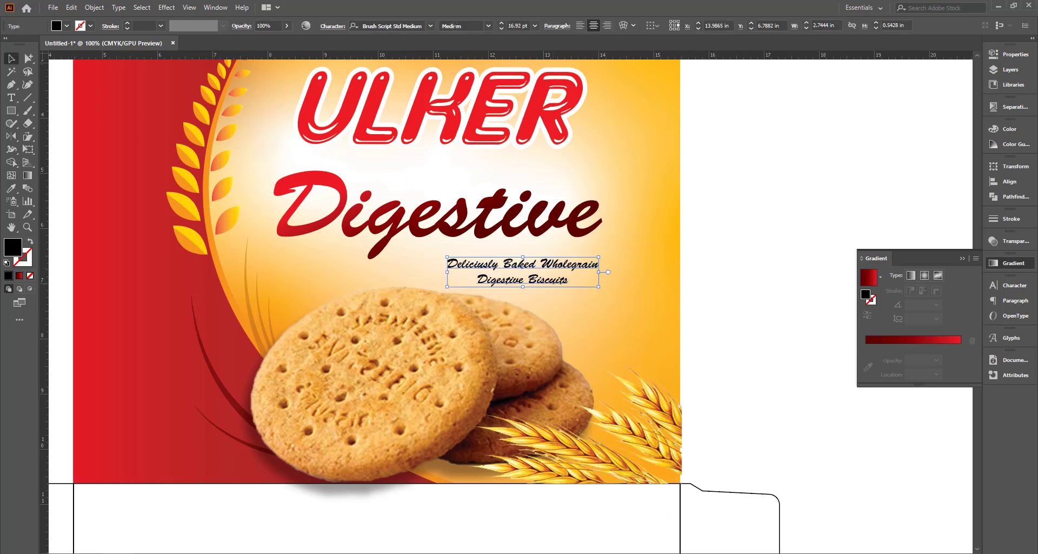
{"action": "left_click", "coordinate": [394, 28]}
{"action": "type", "text": "Arial"}
{"action": "key", "text": "Return"}
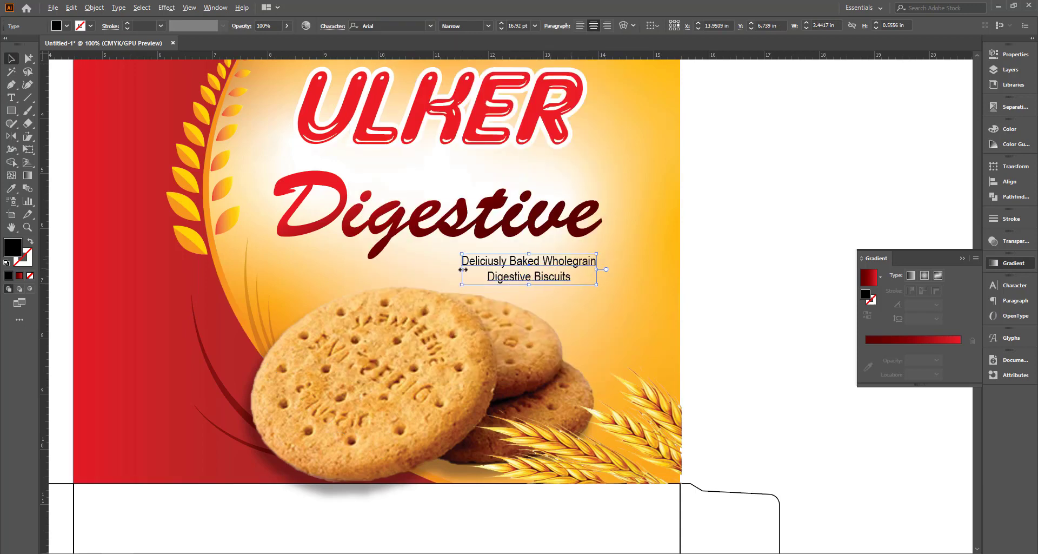
{"action": "key", "text": "ctrl+0"}
{"action": "left_click", "coordinate": [779, 231]}
Step: Add a placeholder text word beside the box
{"action": "key", "text": "ctrl+minus"}
{"action": "key", "text": "ctrl+plus"}
{"action": "key", "text": "t"}
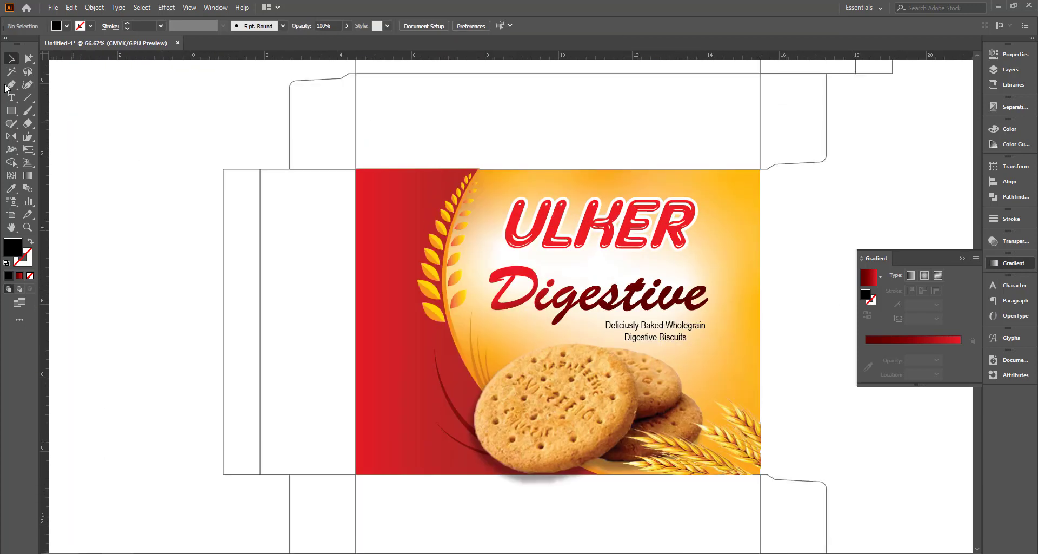
{"action": "left_click", "coordinate": [81, 170]}
{"action": "type", "text": "New"}
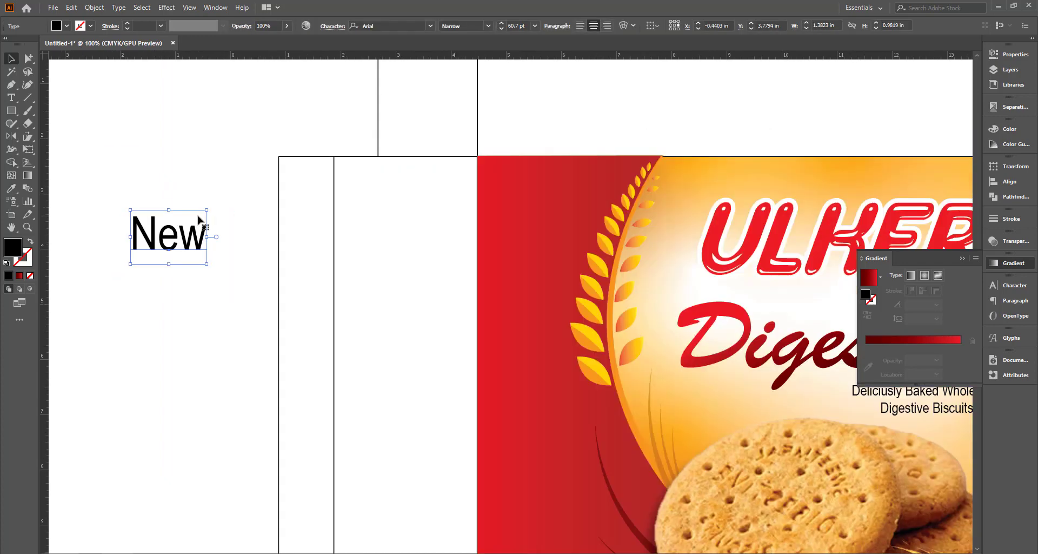
Step: Make the word uppercase NEW, move it onto the panel, and warp it into an arc
{"action": "left_click", "coordinate": [118, 7]}
{"action": "left_click", "coordinate": [329, 171]}
{"action": "left_click_drag", "start_coordinate": [154, 222], "coordinate": [306, 178]}
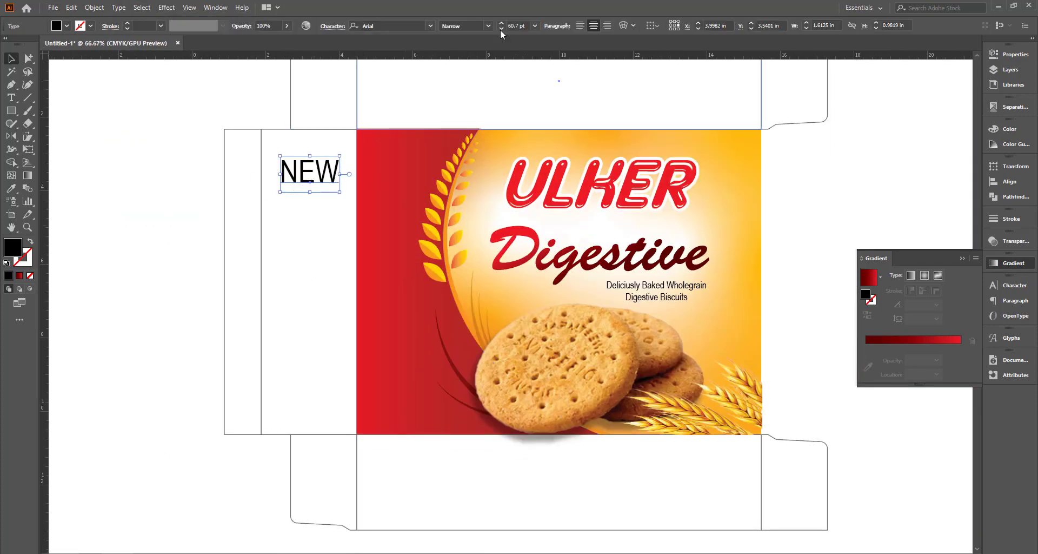
{"action": "left_click", "coordinate": [166, 7]}
{"action": "left_click", "coordinate": [306, 141]}
{"action": "key", "text": "Return"}
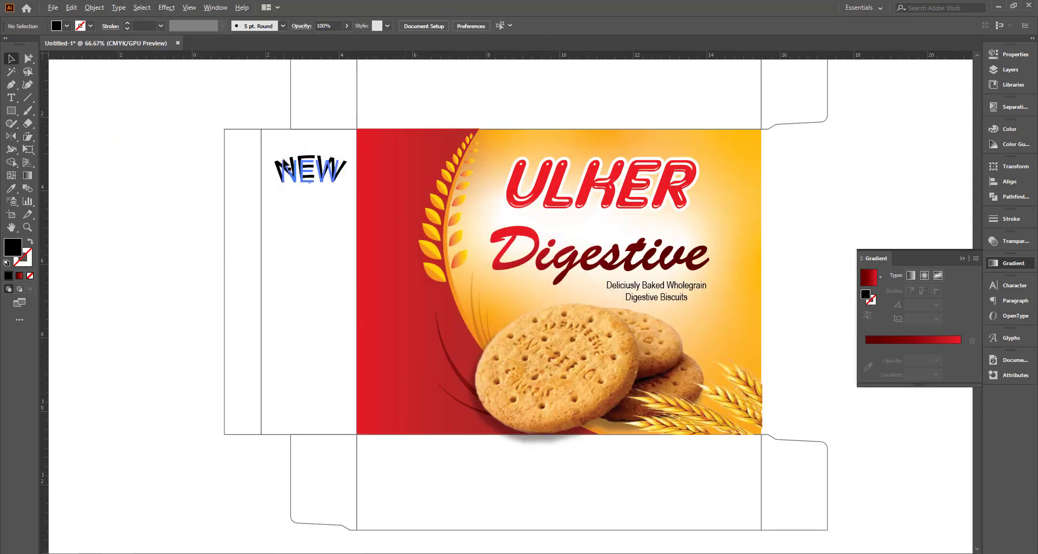
Step: Draw a curve under NEW with a tapered 6 pt stroke and no fill
{"action": "key", "text": "ctrl+plus"}
{"action": "key", "text": "ctrl+shift+a"}
{"action": "key", "text": "p"}
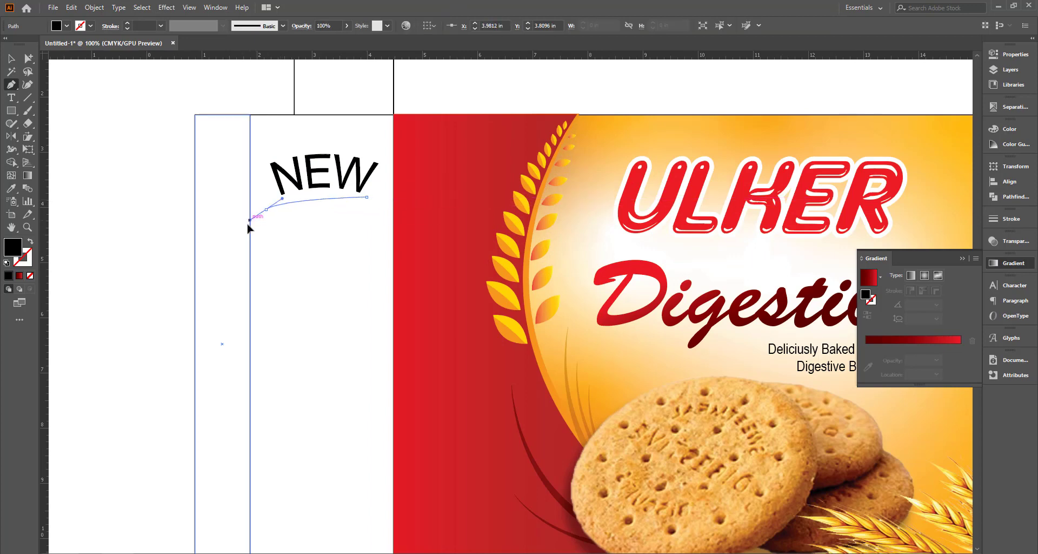
{"action": "key", "text": "shift+x"}
{"action": "left_click", "coordinate": [1011, 218]}
{"action": "left_click", "coordinate": [945, 384]}
{"action": "left_click", "coordinate": [919, 411]}
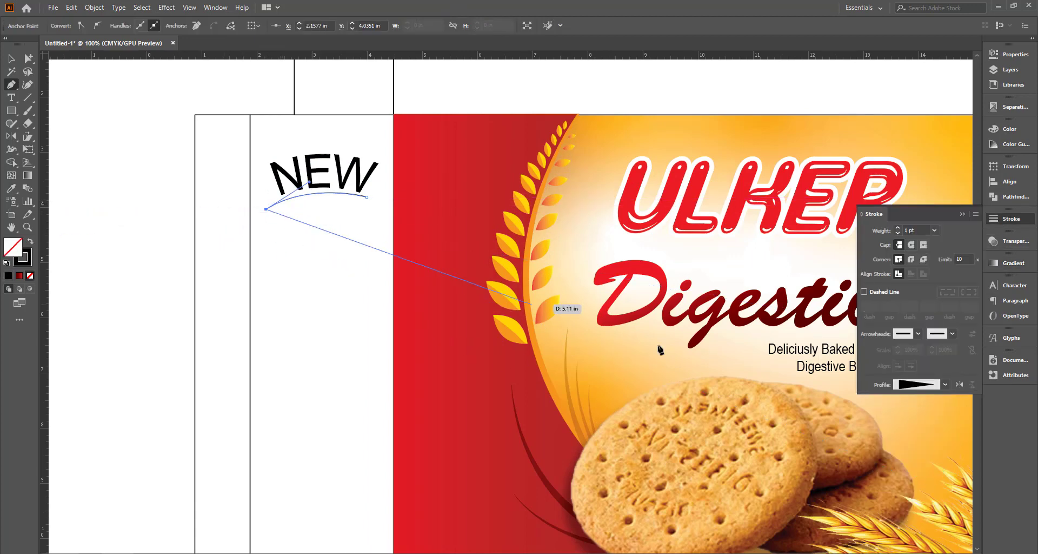
{"action": "type", "text": "6"}
{"action": "key", "text": "Return"}
{"action": "key", "text": "ctrl+shift+a"}
Step: Group NEW with its swoosh and narrow the group to fit the upper-left corner
{"action": "scroll", "coordinate": [238, 172], "scroll_direction": "up", "scroll_amount": 1}
{"action": "left_click_drag", "start_coordinate": [273, 137], "coordinate": [398, 267]}
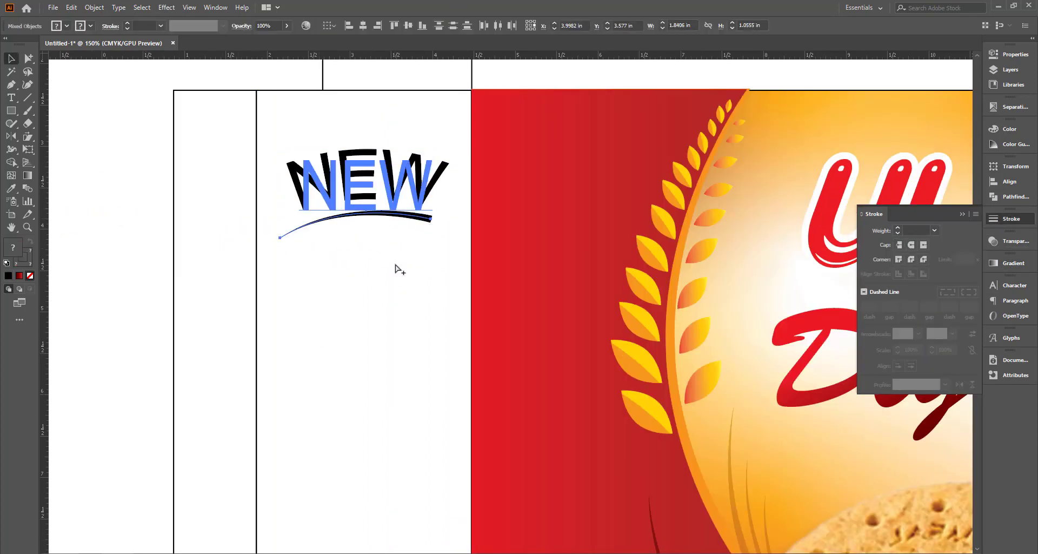
{"action": "key", "text": "ctrl+g"}
{"action": "mouse_move", "coordinate": [282, 195]}
{"action": "left_mouse_down"}
{"action": "mouse_move", "coordinate": [431, 176]}
{"action": "mouse_move", "coordinate": [412, 190]}
{"action": "left_mouse_up"}
{"action": "scroll", "coordinate": [311, 199], "scroll_direction": "down", "scroll_amount": 1}
{"action": "key", "text": "ctrl+minus"}
{"action": "left_click", "coordinate": [724, 336]}
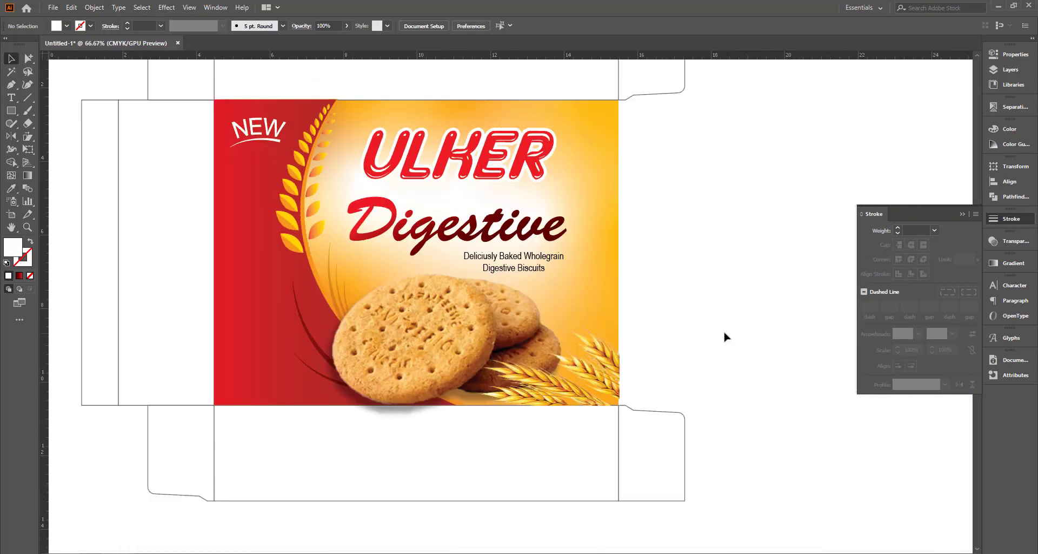
{"action": "scroll", "coordinate": [703, 292], "scroll_direction": "down", "scroll_amount": 1}
{"action": "scroll", "coordinate": [703, 291], "scroll_direction": "down", "scroll_amount": 1}
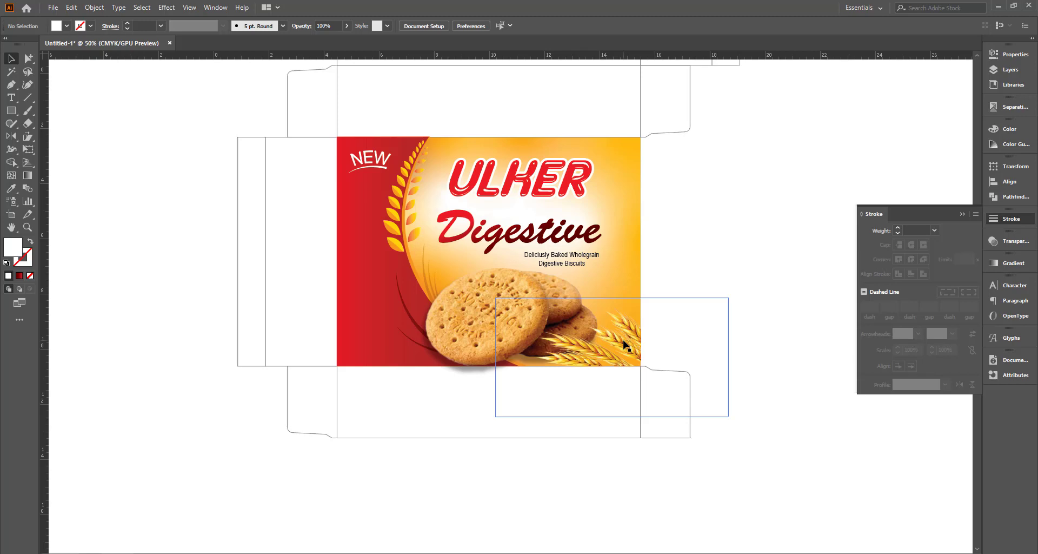
Step: Type the left-aligned white claims 'Free from hydrogenated fat' and 'Free from artificial flavor and colorus'
{"action": "scroll", "coordinate": [355, 255], "scroll_direction": "up", "scroll_amount": 1}
{"action": "left_click", "coordinate": [309, 243]}
{"action": "key", "text": "Escape"}
{"action": "scroll", "coordinate": [352, 216], "scroll_direction": "up", "scroll_amount": 1}
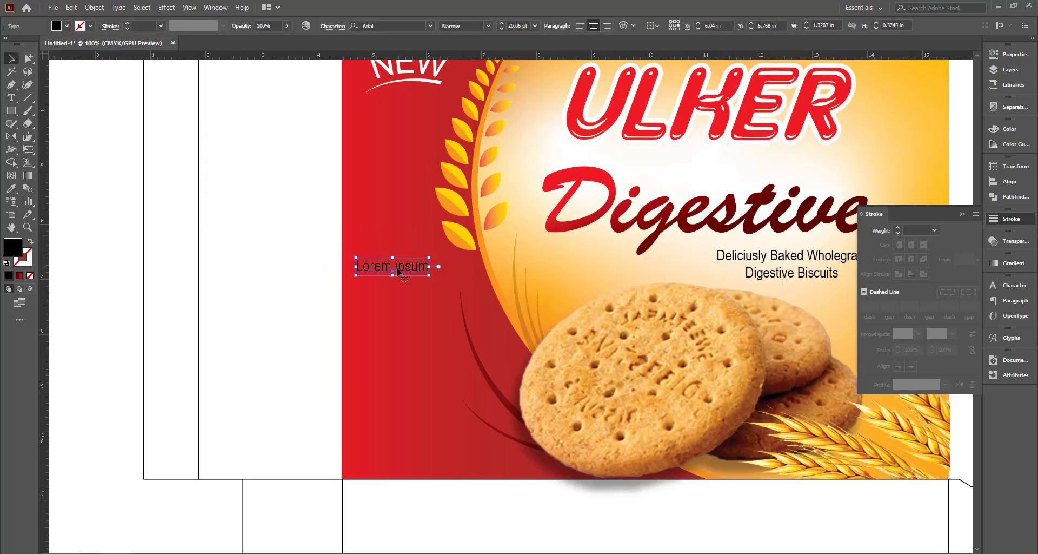
{"action": "double_click", "coordinate": [397, 272]}
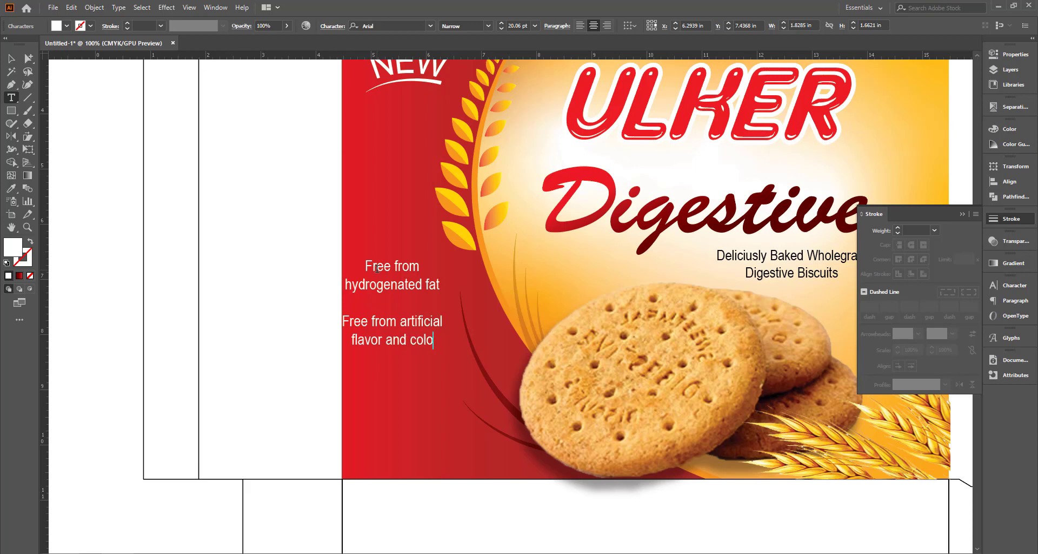
{"action": "key", "text": "ctrl+shift+l"}
{"action": "left_click", "coordinate": [8, 60]}
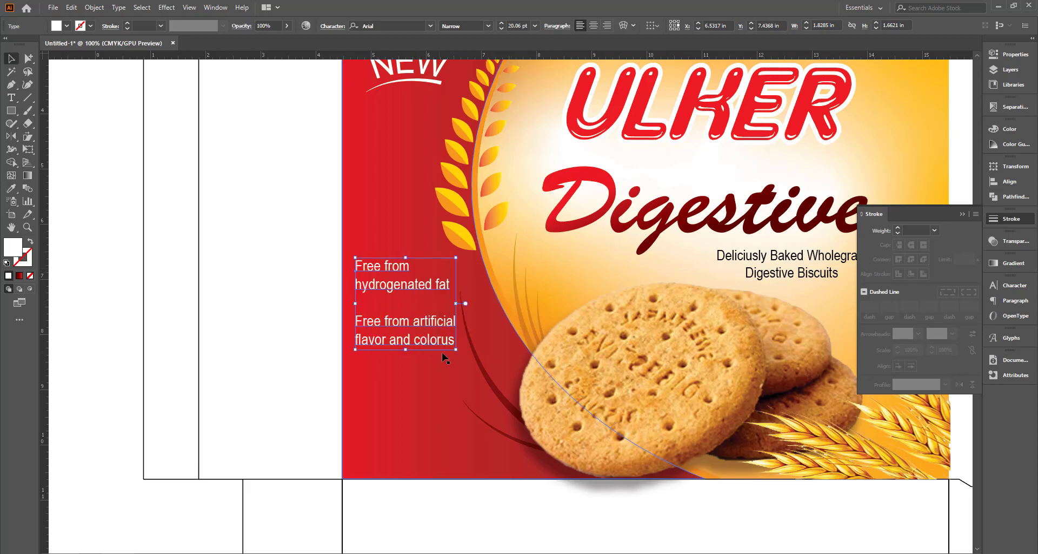
{"action": "left_click_drag", "start_coordinate": [466, 349], "coordinate": [951, 515]}
Step: Add a 'Rich in Fiber' line and move it near the panel's bottom
{"action": "key", "text": "ctrl+minus"}
{"action": "key", "text": "t"}
{"action": "scroll", "coordinate": [346, 363], "scroll_direction": "down", "scroll_amount": 1}
{"action": "left_click", "coordinate": [358, 362]}
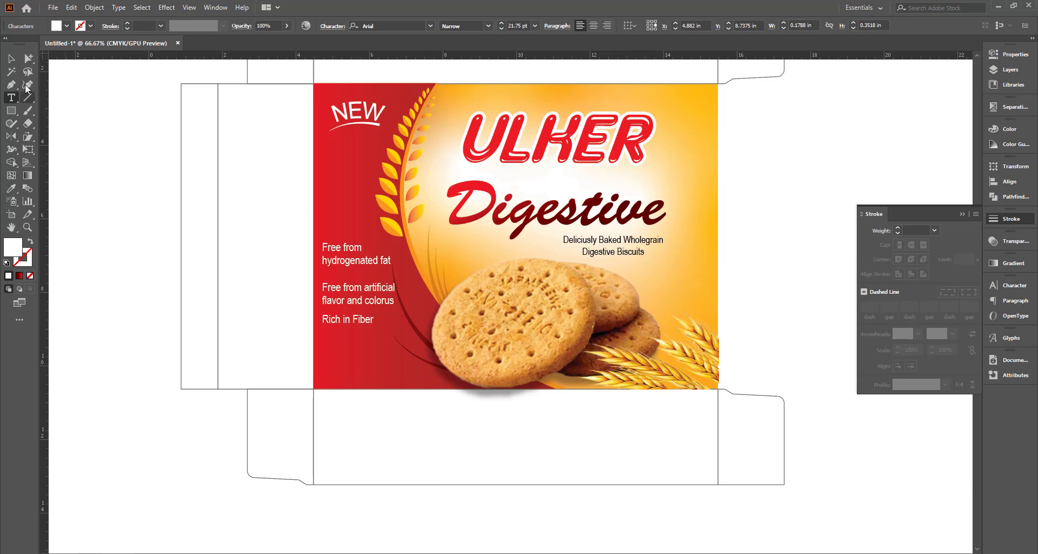
{"action": "key", "text": "Escape"}
{"action": "key", "text": "ctrl+plus"}
{"action": "mouse_move", "coordinate": [331, 301]}
{"action": "left_mouse_down"}
{"action": "mouse_move", "coordinate": [331, 364]}
{"action": "mouse_move", "coordinate": [406, 376]}
{"action": "left_mouse_up"}
Step: Draw a checkmark left of 'Rich in Fiber' with a white stroke and tapered width profile
{"action": "key", "text": "ctrl+shift+a"}
{"action": "key", "text": "ctrl+plus"}
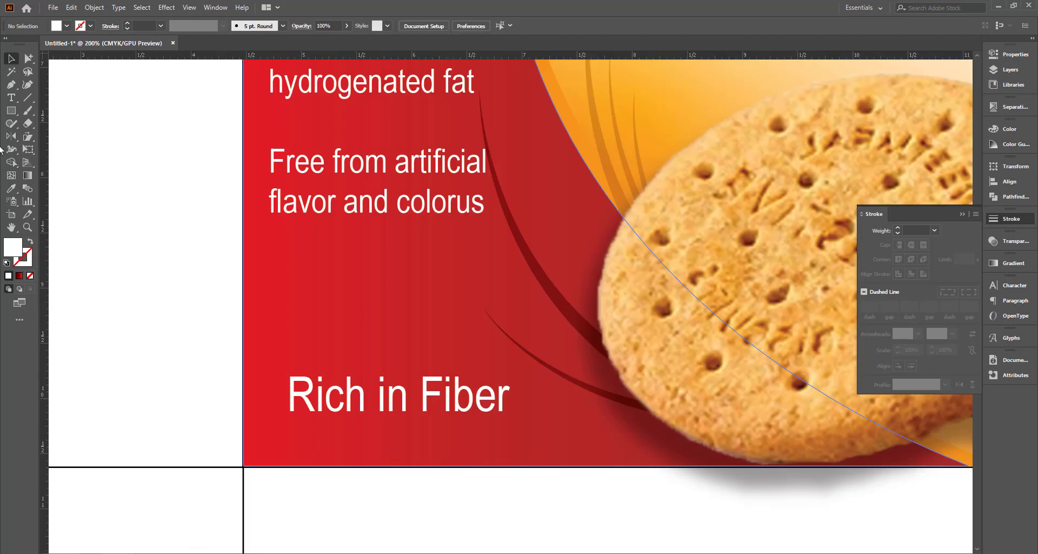
{"action": "left_click", "coordinate": [269, 412]}
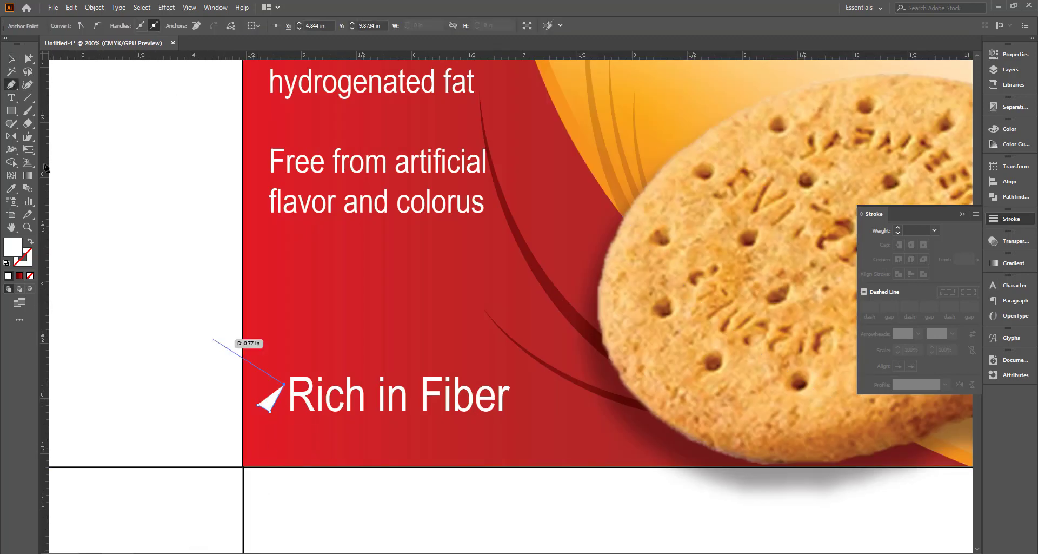
{"action": "left_click", "coordinate": [11, 58]}
{"action": "key", "text": "shift+x"}
{"action": "left_click", "coordinate": [946, 384]}
{"action": "left_click", "coordinate": [919, 407]}
Step: Reselect the checkmark and apply a different tapered stroke width profile
{"action": "key", "text": "ctrl+plus"}
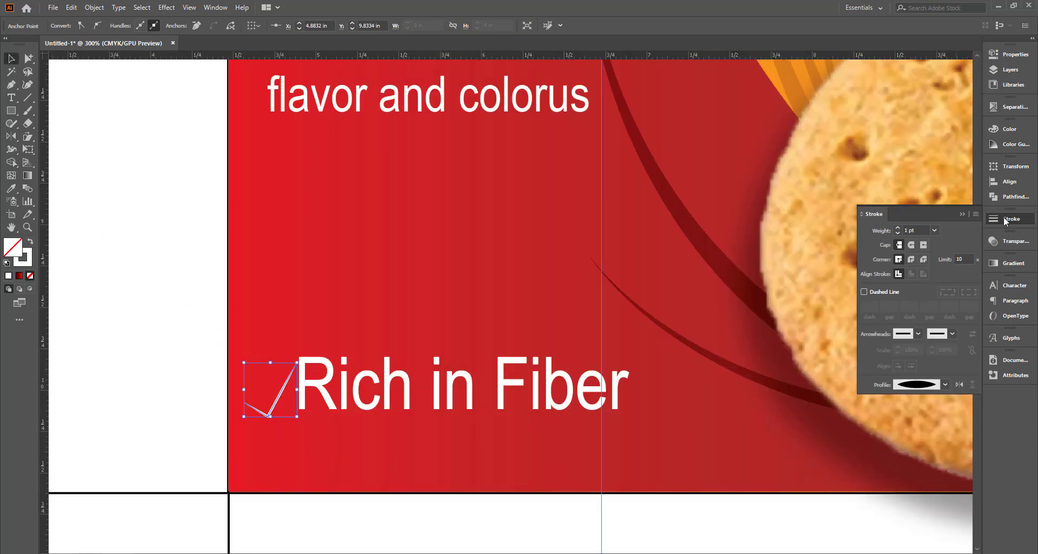
{"action": "key", "text": "ctrl+minus"}
{"action": "left_click", "coordinate": [553, 359]}
{"action": "key", "text": "ctrl+plus"}
{"action": "key", "text": "ctrl+plus"}
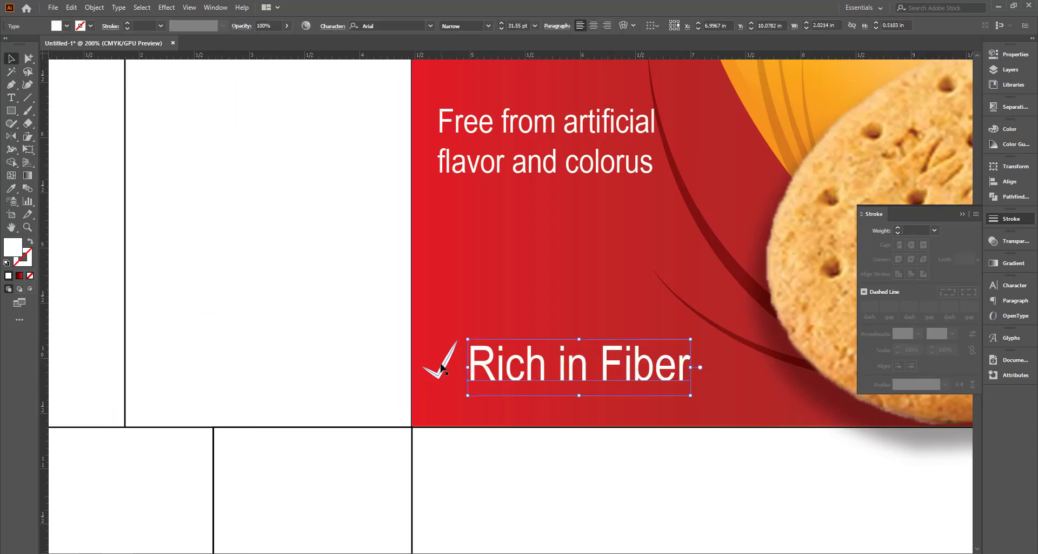
{"action": "key", "text": "ctrl+plus"}
{"action": "key", "text": "ctrl+minus"}
Step: Select the checkmark with 'Rich in Fiber', then deselect and review the front panel
{"action": "key", "text": "ctrl+minus"}
{"action": "left_click", "coordinate": [454, 385]}
{"action": "key", "text": "ctrl+plus"}
{"action": "key", "text": "ctrl+plus"}
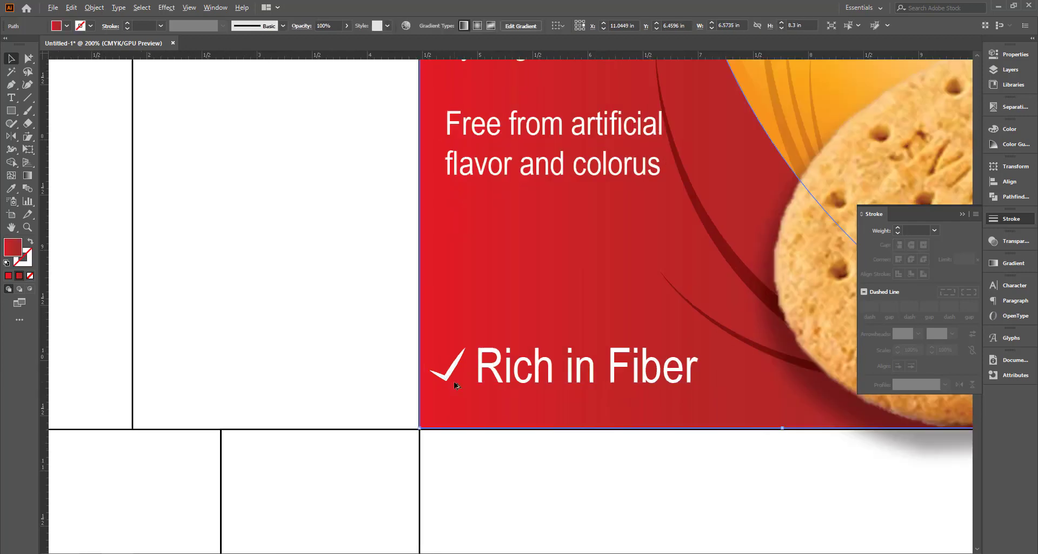
{"action": "left_click", "coordinate": [454, 385]}
{"action": "left_click", "coordinate": [944, 384]}
{"action": "left_click", "coordinate": [925, 393]}
{"action": "left_click", "coordinate": [545, 440]}
{"action": "key", "text": "ctrl+minus"}
{"action": "key", "text": "ctrl+minus"}
{"action": "key", "text": "ctrl+minus"}
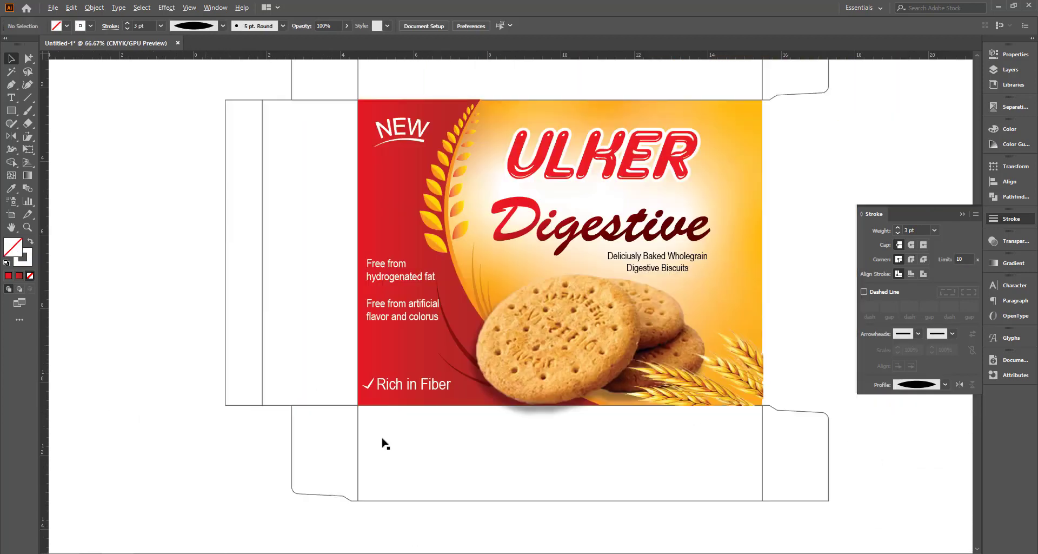
{"action": "left_click_drag", "start_coordinate": [385, 444], "coordinate": [439, 401]}
{"action": "left_click", "coordinate": [714, 427]}
{"action": "key", "text": "ctrl+minus"}
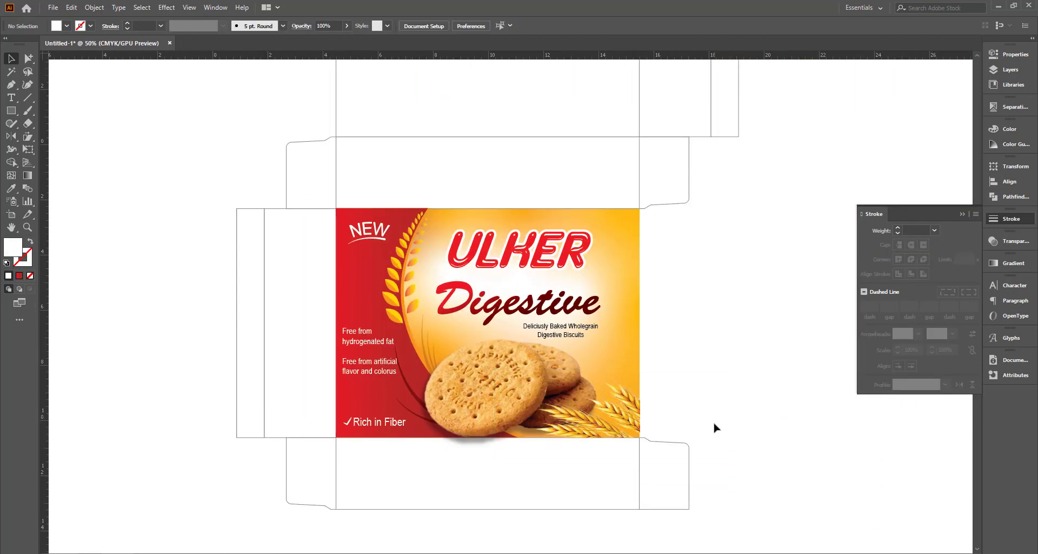
{"action": "scroll", "coordinate": [777, 282], "scroll_direction": "right", "scroll_amount": 3}
{"action": "scroll", "coordinate": [777, 283], "scroll_direction": "left", "scroll_amount": 2}
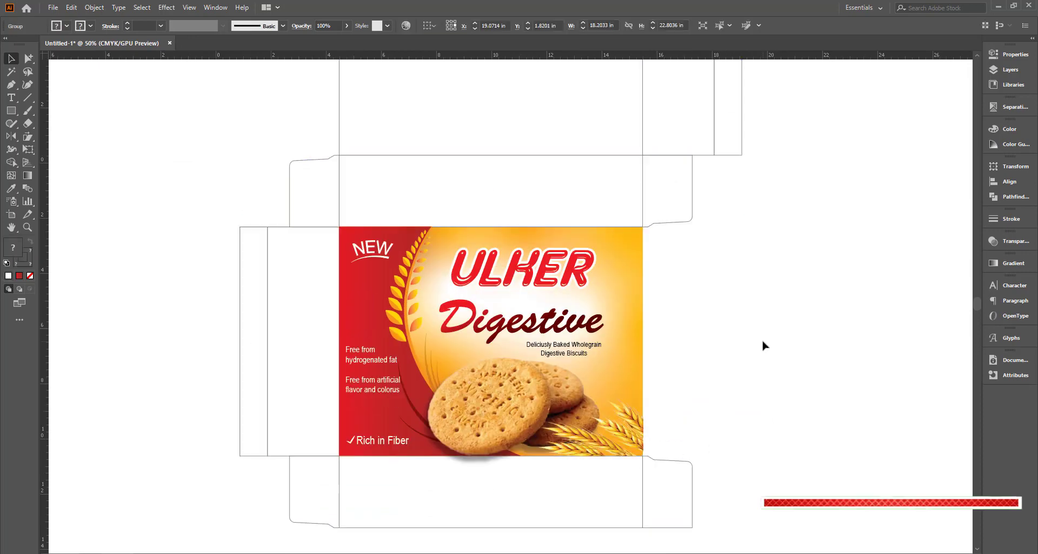
Step: Ungroup the die-line artwork and copy the front design onto the upper panel
{"action": "key", "text": "ctrl+a"}
{"action": "key", "text": "ctrl+minus"}
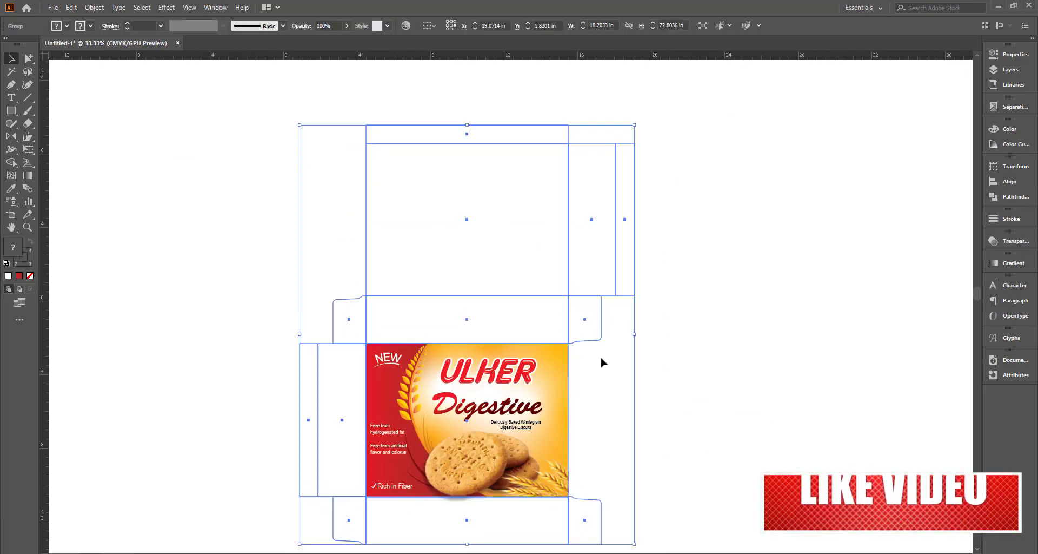
{"action": "right_click", "coordinate": [644, 357]}
{"action": "left_click", "coordinate": [671, 442]}
{"action": "left_click", "coordinate": [480, 474]}
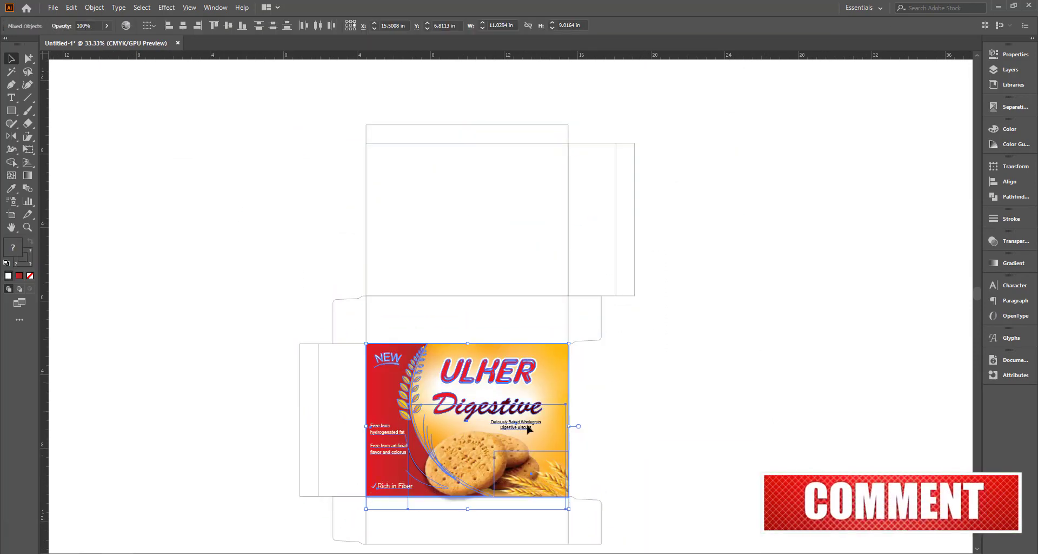
{"action": "left_click_drag", "start_coordinate": [538, 417], "coordinate": [538, 218]}
Step: Fill the middle panel between the two fronts with the red gradient using the Eyedropper
{"action": "scroll", "coordinate": [652, 415], "scroll_direction": "down", "scroll_amount": 1}
{"action": "scroll", "coordinate": [652, 415], "scroll_direction": "down", "scroll_amount": 2}
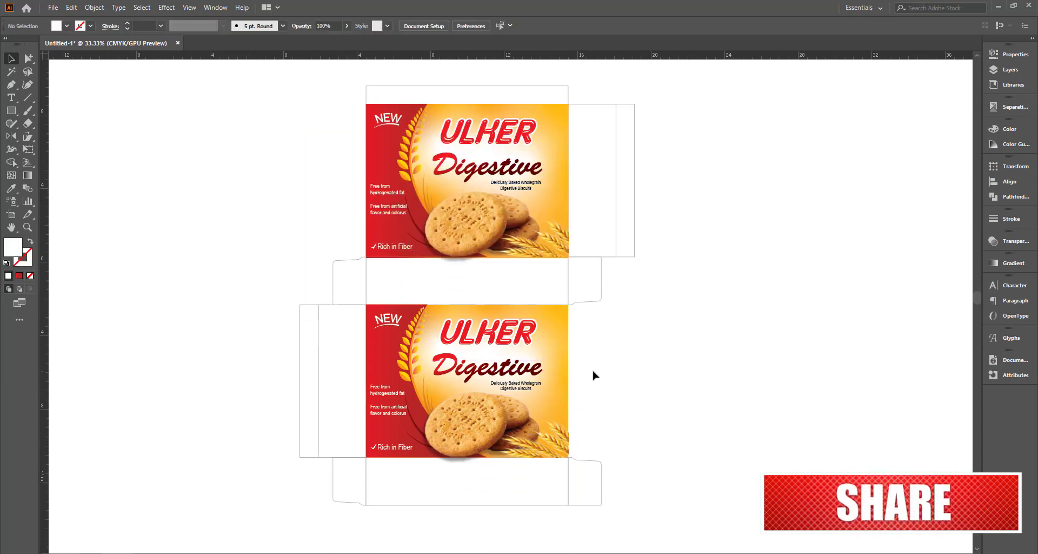
{"action": "scroll", "coordinate": [594, 374], "scroll_direction": "left", "scroll_amount": 1}
{"action": "left_click", "coordinate": [536, 281]}
{"action": "key", "text": "ctrl+plus"}
{"action": "key", "text": "i"}
{"action": "left_click", "coordinate": [335, 238]}
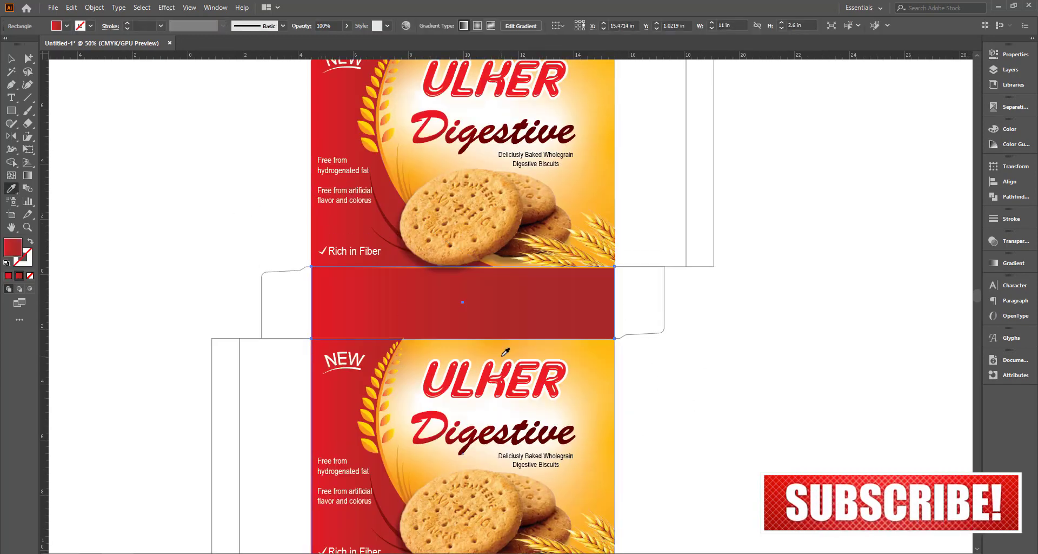
Step: Give the bottom panel the red gradient and select the upper front's background
{"action": "key", "text": "ctrl+minus"}
{"action": "left_click", "coordinate": [522, 492]}
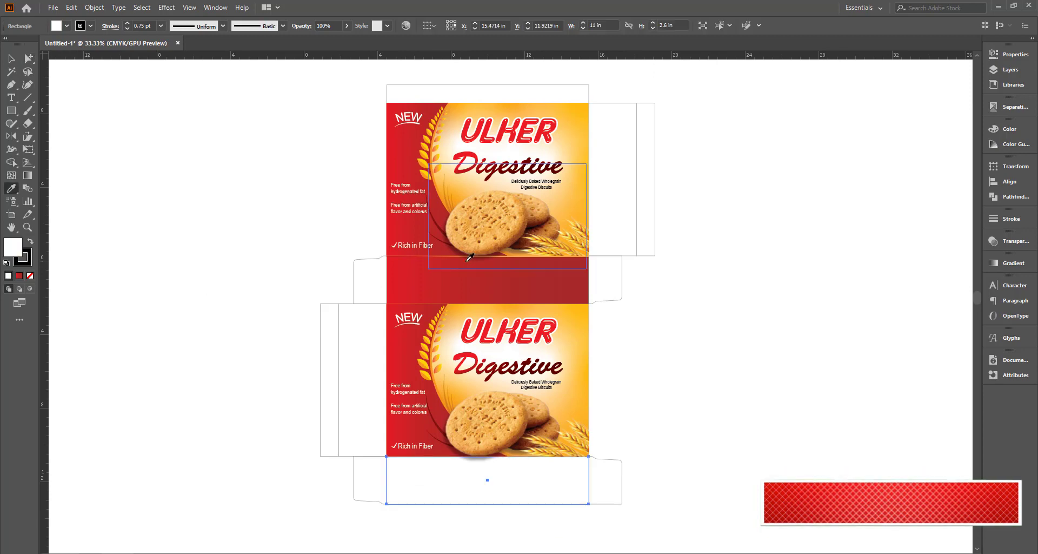
{"action": "key", "text": "v"}
{"action": "scroll", "coordinate": [385, 180], "scroll_direction": "up", "scroll_amount": 1}
{"action": "left_click", "coordinate": [389, 182]}
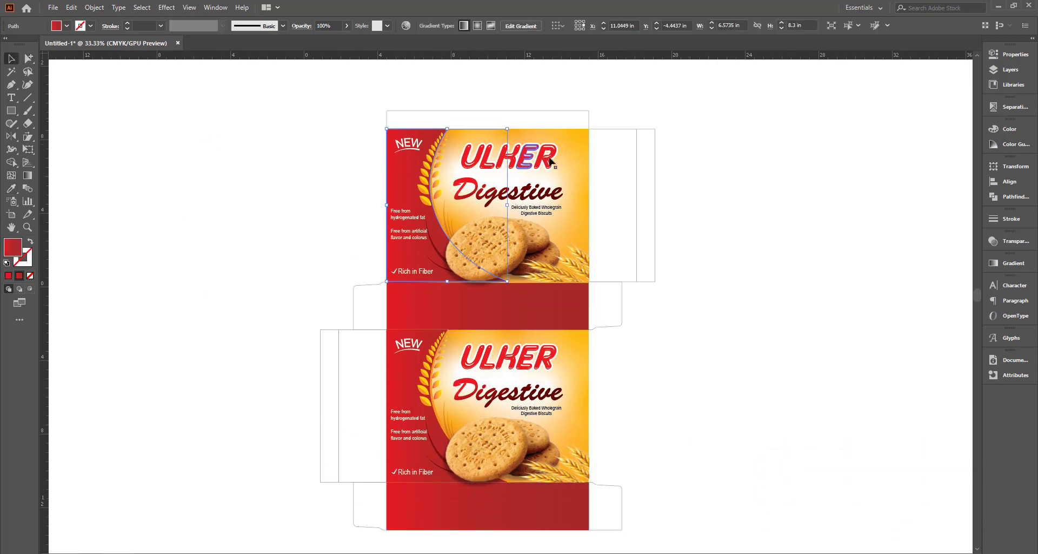
{"action": "scroll", "coordinate": [583, 174], "scroll_direction": "up", "scroll_amount": 1}
Step: Extend a copy of the orange background over the side panel
{"action": "left_click_drag", "start_coordinate": [685, 229], "coordinate": [686, 229]}
{"action": "left_click", "coordinate": [785, 263]}
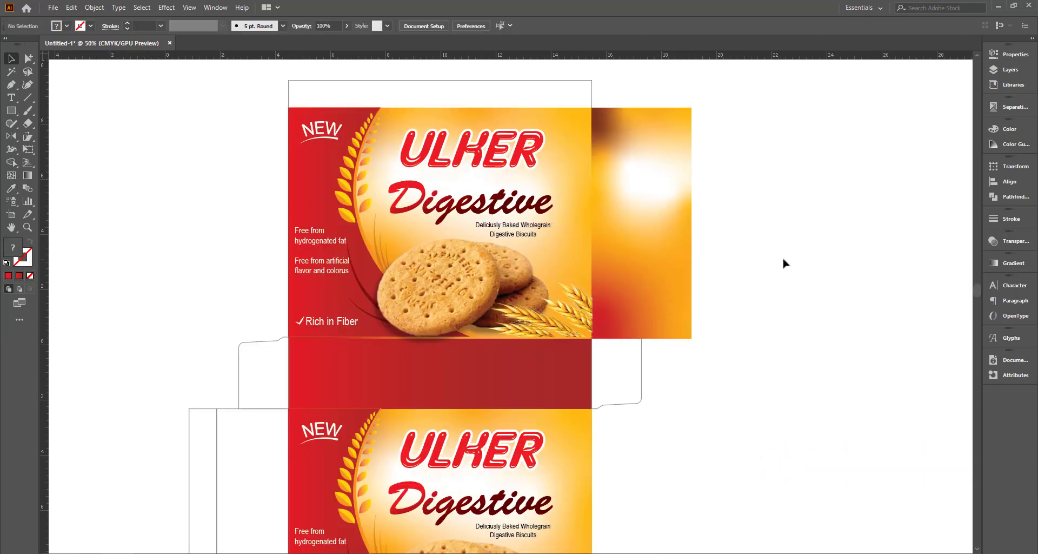
{"action": "left_click", "coordinate": [638, 302]}
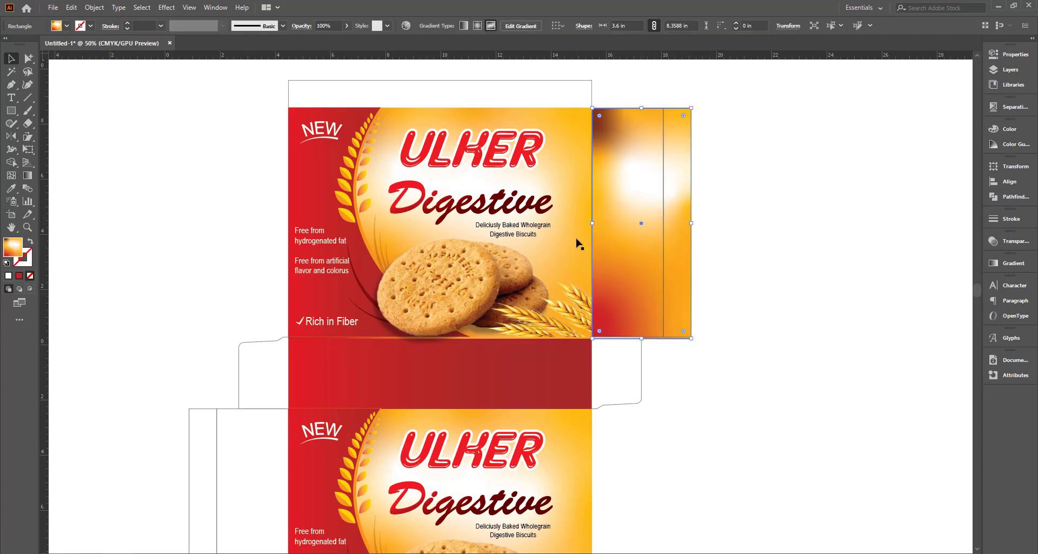
{"action": "scroll", "coordinate": [617, 345], "scroll_direction": "up", "scroll_amount": 6}
{"action": "scroll", "coordinate": [617, 345], "scroll_direction": "down", "scroll_amount": 5}
{"action": "scroll", "coordinate": [633, 431], "scroll_direction": "down", "scroll_amount": 2}
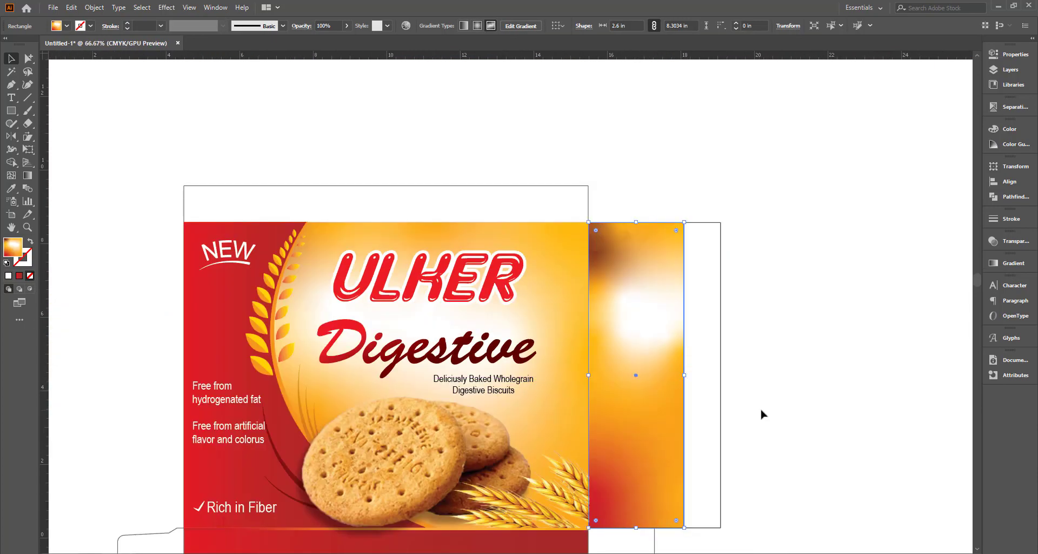
{"action": "left_click", "coordinate": [730, 384]}
{"action": "scroll", "coordinate": [698, 353], "scroll_direction": "up", "scroll_amount": 1}
Step: Copy the ULHER Digestive title onto the side panel and rotate it to run vertically
{"action": "left_click", "coordinate": [476, 233]}
{"action": "left_click_drag", "start_coordinate": [476, 233], "coordinate": [672, 250]}
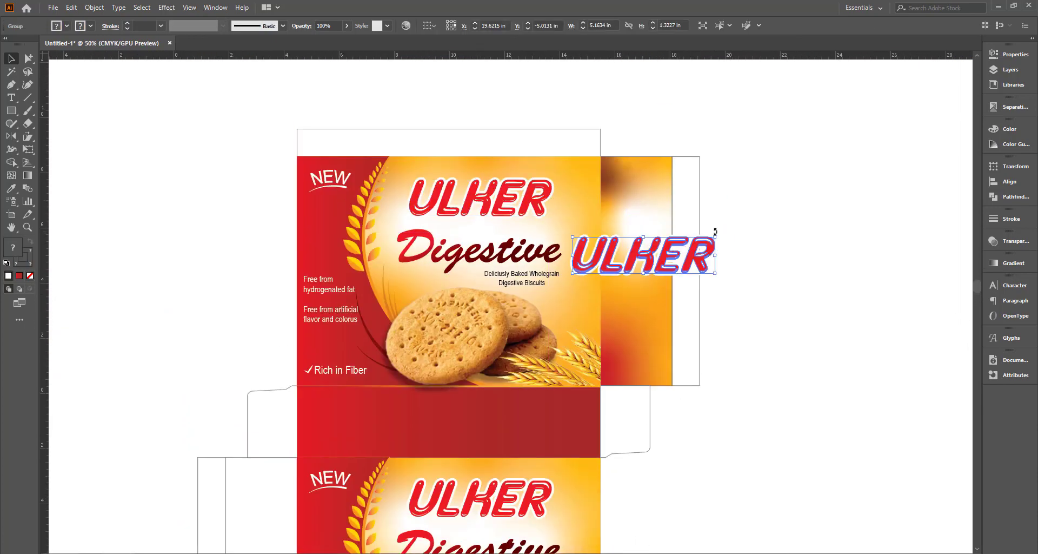
{"action": "scroll", "coordinate": [743, 292], "scroll_direction": "down", "scroll_amount": 1}
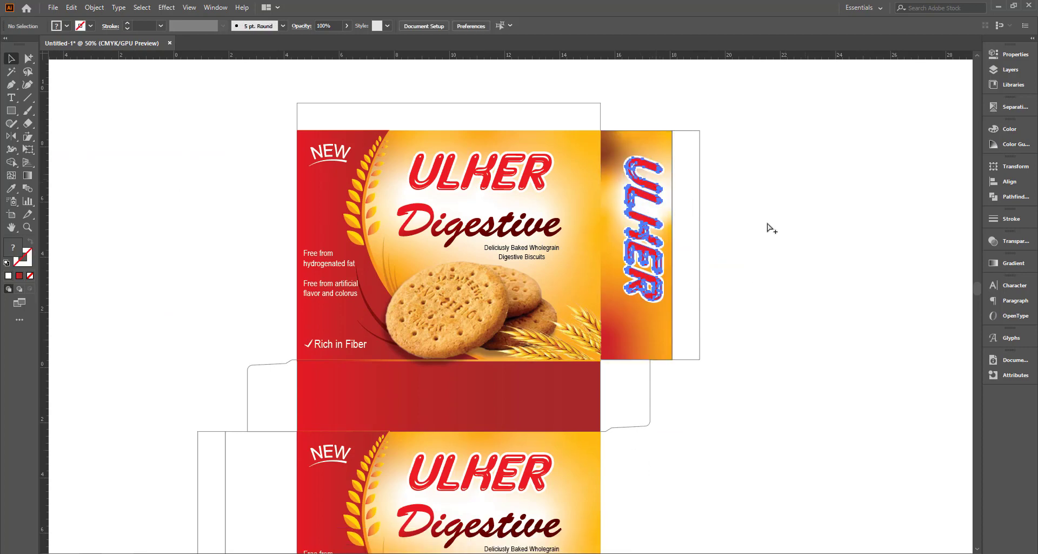
{"action": "key", "text": "ctrl+z"}
{"action": "left_click_drag", "start_coordinate": [489, 180], "coordinate": [746, 184]}
{"action": "scroll", "coordinate": [637, 236], "scroll_direction": "up", "scroll_amount": 1}
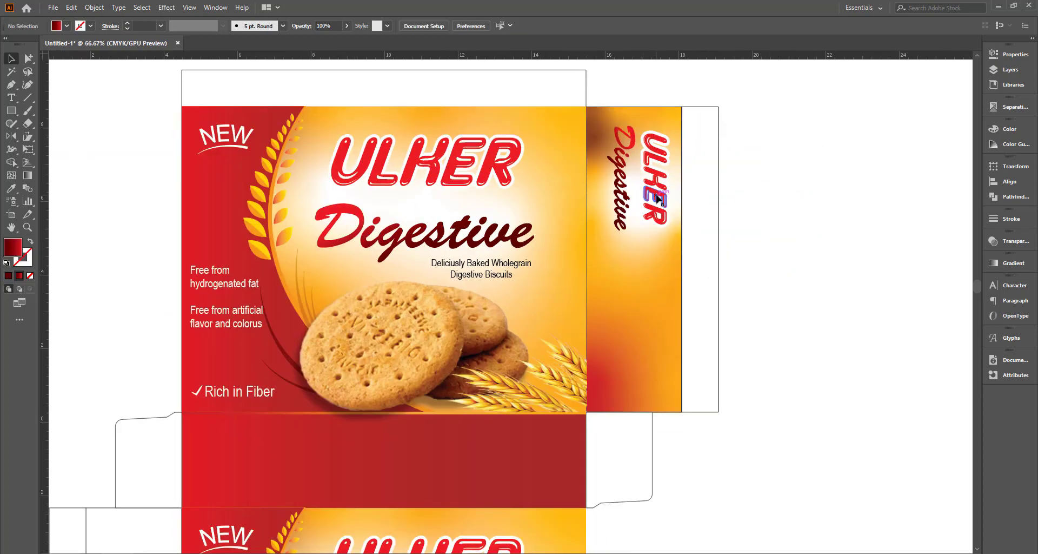
{"action": "mouse_move", "coordinate": [637, 254]}
{"action": "left_mouse_down"}
{"action": "mouse_move", "coordinate": [637, 235]}
{"action": "mouse_move", "coordinate": [637, 312]}
{"action": "left_mouse_up"}
{"action": "left_click", "coordinate": [718, 220]}
{"action": "scroll", "coordinate": [790, 278], "scroll_direction": "down", "scroll_amount": 1}
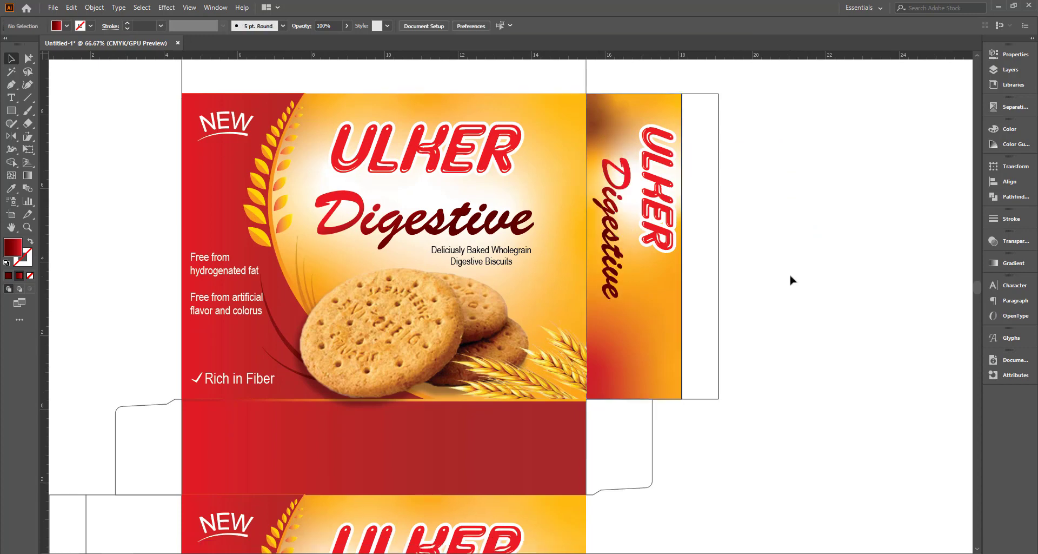
{"action": "left_click", "coordinate": [637, 132]}
Step: Undo the title enlargement, then move and shrink the biscuit picture onto the side panel
{"action": "key", "text": "ctrl+z"}
{"action": "left_click", "coordinate": [742, 326]}
{"action": "scroll", "coordinate": [741, 327], "scroll_direction": "up", "scroll_amount": 1}
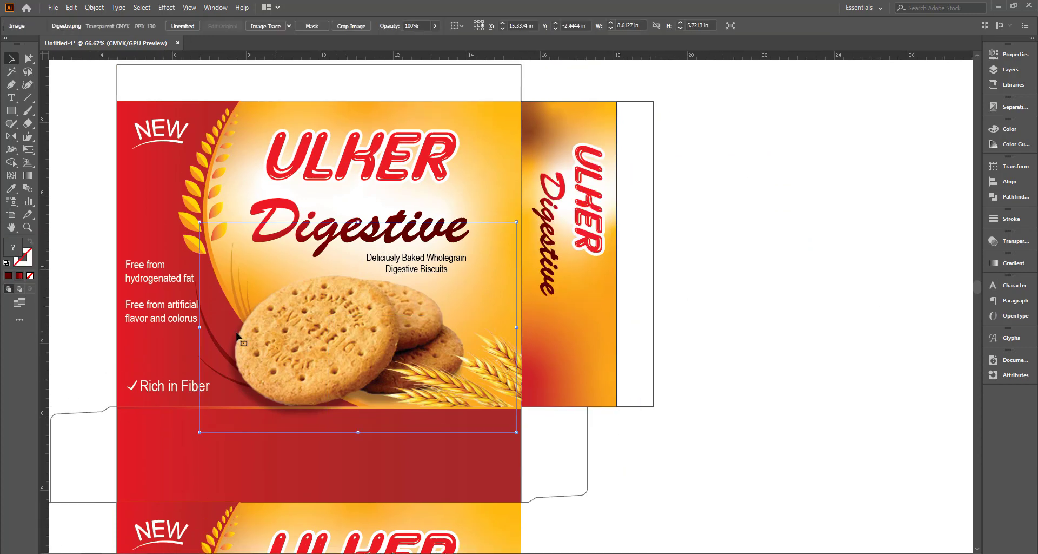
{"action": "key", "text": "ctrl+minus"}
{"action": "scroll", "coordinate": [618, 323], "scroll_direction": "down", "scroll_amount": 2}
{"action": "scroll", "coordinate": [622, 357], "scroll_direction": "down", "scroll_amount": 2}
{"action": "scroll", "coordinate": [624, 389], "scroll_direction": "up", "scroll_amount": 3}
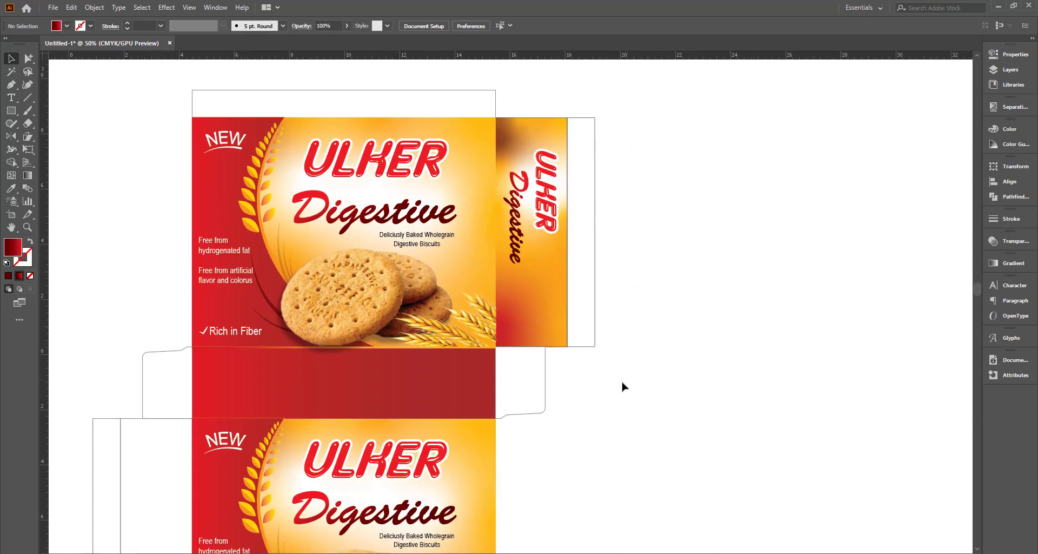
{"action": "key", "text": "ctrl+plus"}
{"action": "mouse_move", "coordinate": [423, 340]}
{"action": "left_mouse_down"}
{"action": "mouse_move", "coordinate": [495, 332]}
{"action": "mouse_move", "coordinate": [537, 346]}
{"action": "left_mouse_up"}
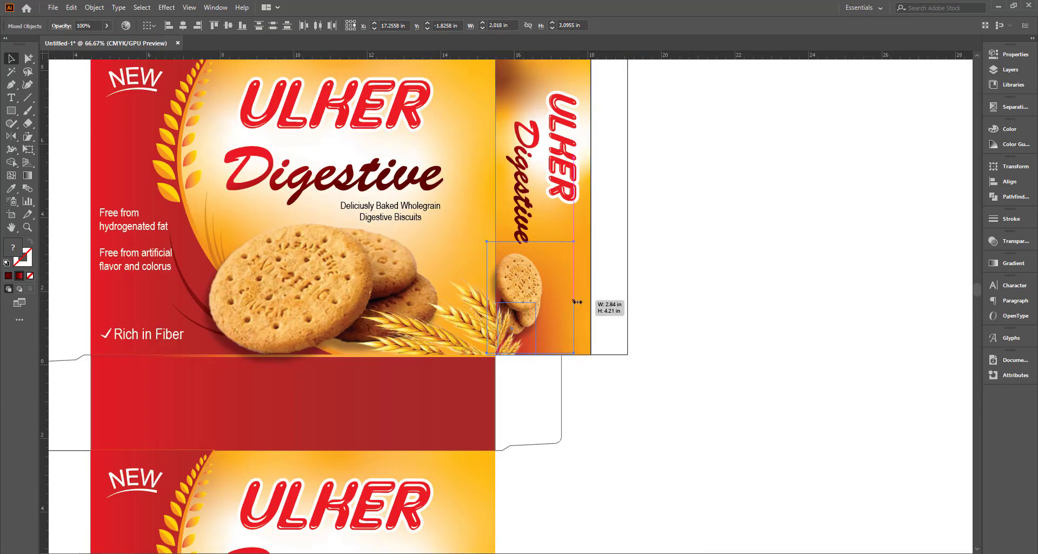
{"action": "left_click_drag", "start_coordinate": [576, 301], "coordinate": [565, 303]}
{"action": "left_click", "coordinate": [698, 343]}
Step: Copy the side-panel artwork onto the lower left panel and align it flush to the edge
{"action": "key", "text": "ctrl+minus"}
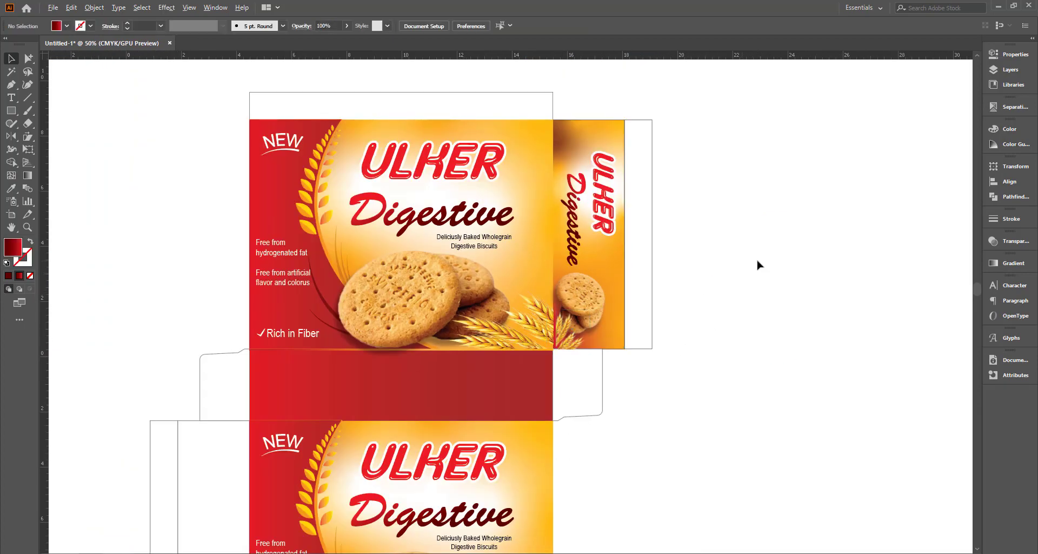
{"action": "key", "text": "ctrl+minus"}
{"action": "left_click_drag", "start_coordinate": [589, 232], "coordinate": [389, 400]}
{"action": "key", "text": "ctrl+plus"}
{"action": "key", "text": "ctrl+plus"}
{"action": "key", "text": "ctrl+plus"}
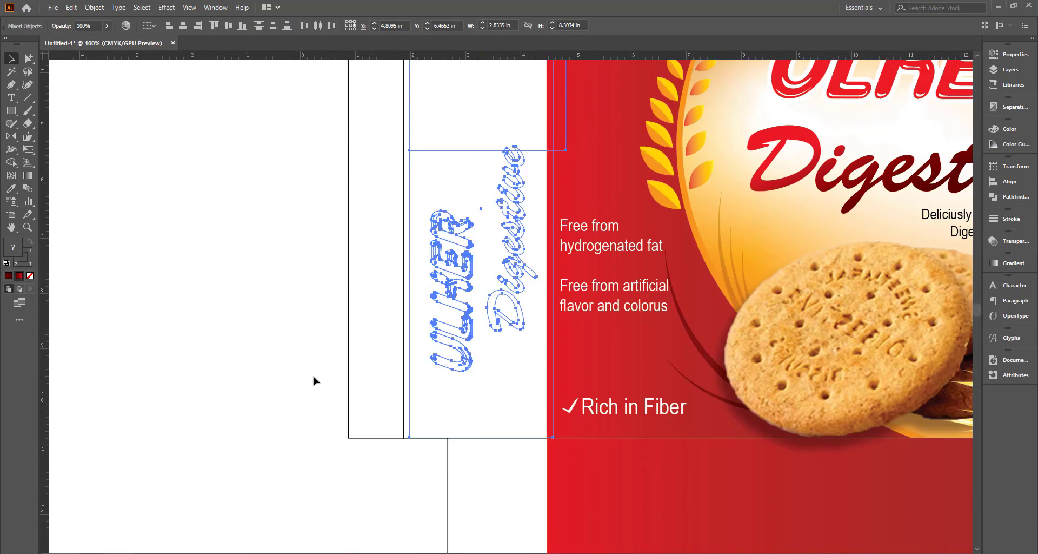
{"action": "left_click_drag", "start_coordinate": [472, 328], "coordinate": [427, 421]}
{"action": "key", "text": "ctrl+plus"}
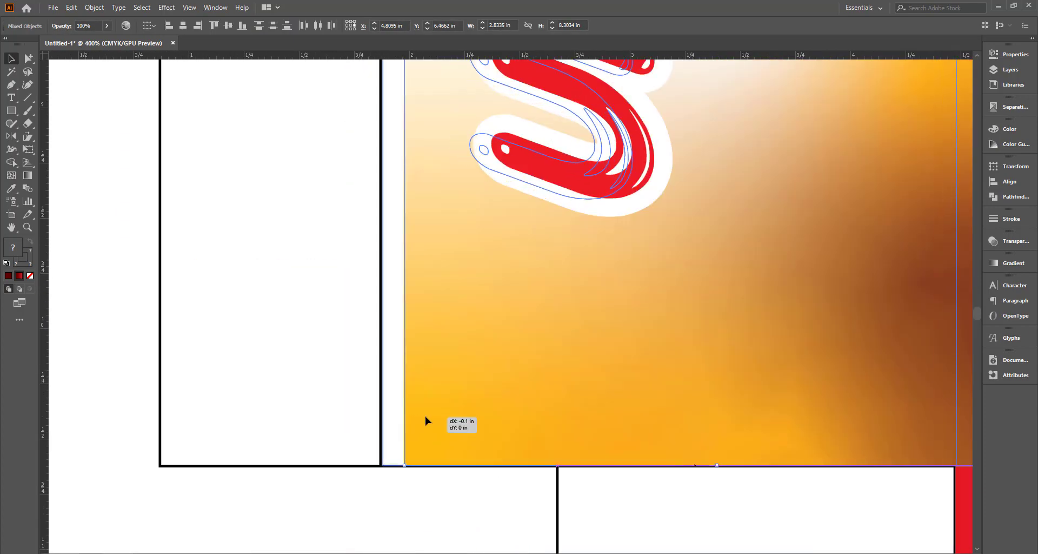
{"action": "key", "text": "ctrl+minus"}
{"action": "key", "text": "ctrl+minus"}
{"action": "key", "text": "ctrl+minus"}
{"action": "left_click", "coordinate": [463, 203]}
{"action": "key", "text": "Delete"}
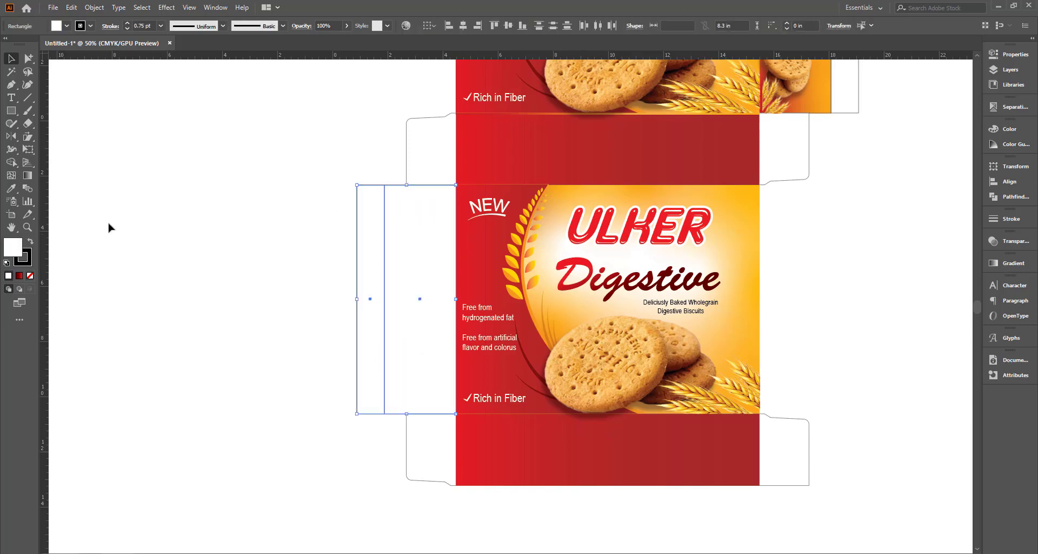
{"action": "key", "text": "ctrl+z"}
Step: Move the barcode and nutrition labels beside the box
{"action": "left_click_drag", "start_coordinate": [637, 158], "coordinate": [844, 223]}
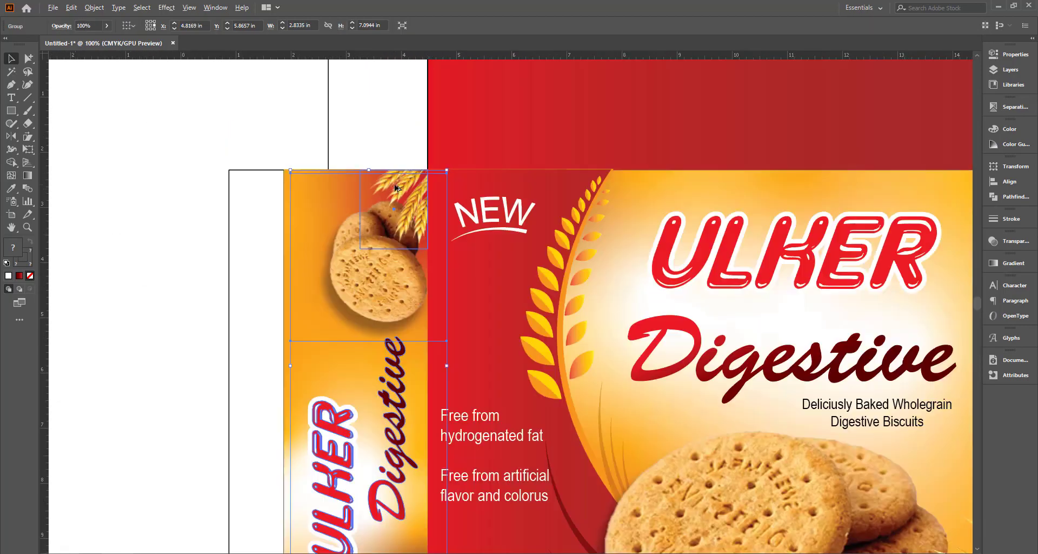
{"action": "left_click", "coordinate": [222, 293]}
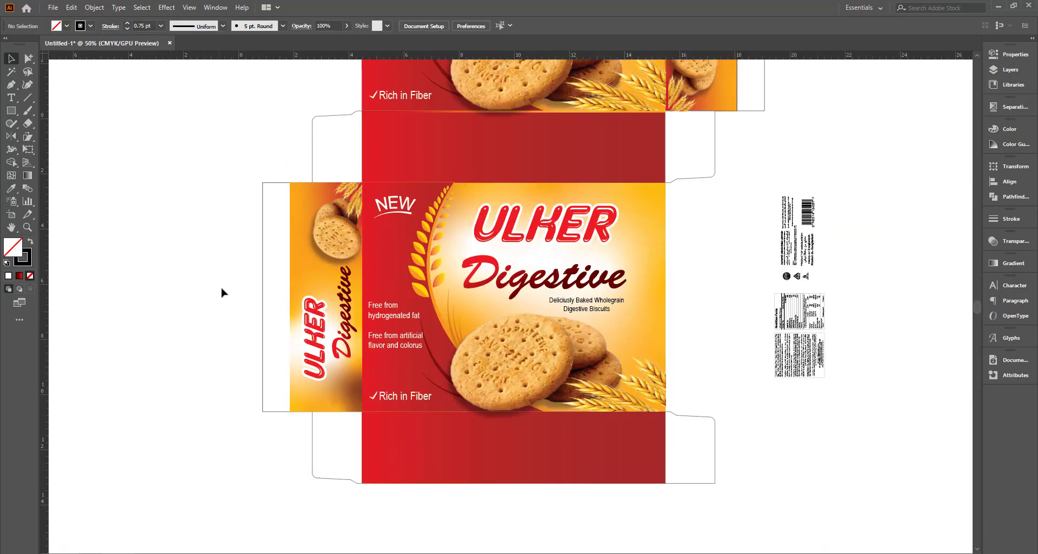
{"action": "scroll", "coordinate": [741, 528], "scroll_direction": "up", "scroll_amount": 2}
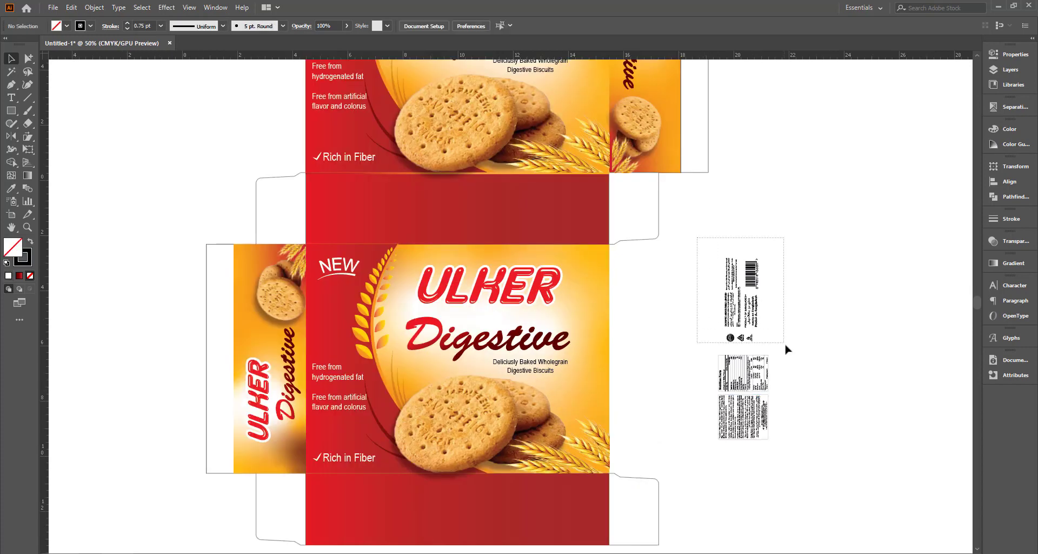
Step: Place the barcode label and a ULHER logo copy on the red flap
{"action": "mouse_move", "coordinate": [723, 348]}
{"action": "left_mouse_down"}
{"action": "mouse_move", "coordinate": [634, 250]}
{"action": "mouse_move", "coordinate": [685, 280]}
{"action": "left_mouse_up"}
{"action": "key", "text": "ctrl+plus"}
{"action": "left_click", "coordinate": [589, 219]}
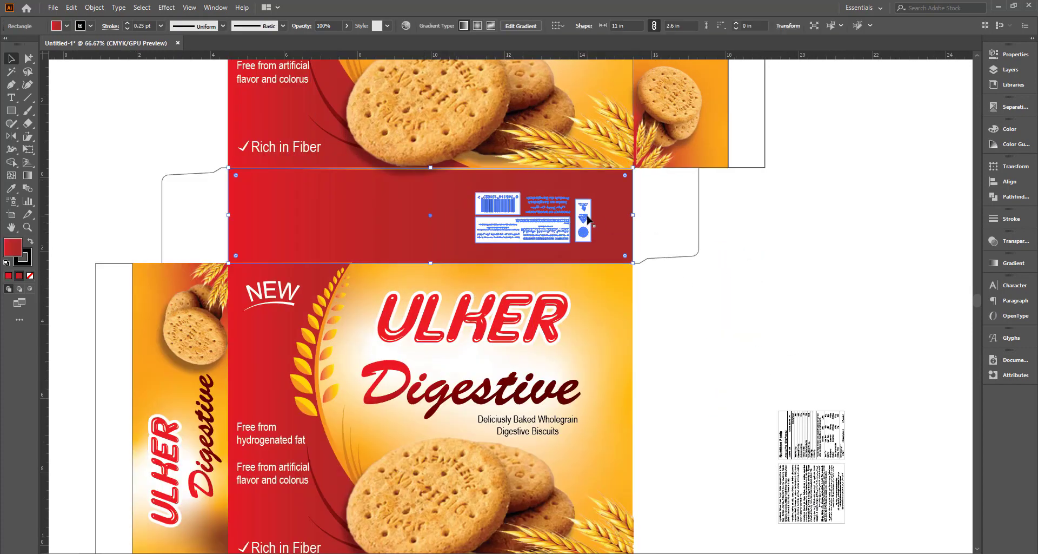
{"action": "key", "text": "ctrl+minus"}
{"action": "scroll", "coordinate": [707, 321], "scroll_direction": "left", "scroll_amount": 5}
{"action": "left_click_drag", "start_coordinate": [640, 354], "coordinate": [528, 279]}
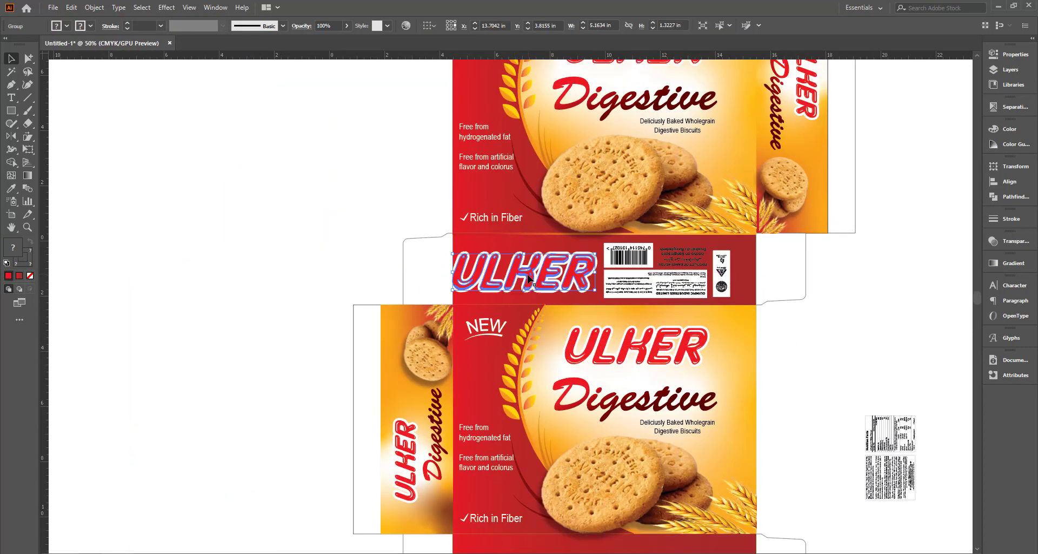
{"action": "key", "text": "ctrl+shift+a"}
Step: Move the nutrition facts label onto the bottom flap and check its placement
{"action": "key", "text": "ctrl+minus"}
{"action": "key", "text": "ctrl+plus"}
{"action": "key", "text": "ctrl+plus"}
{"action": "key", "text": "ctrl+plus"}
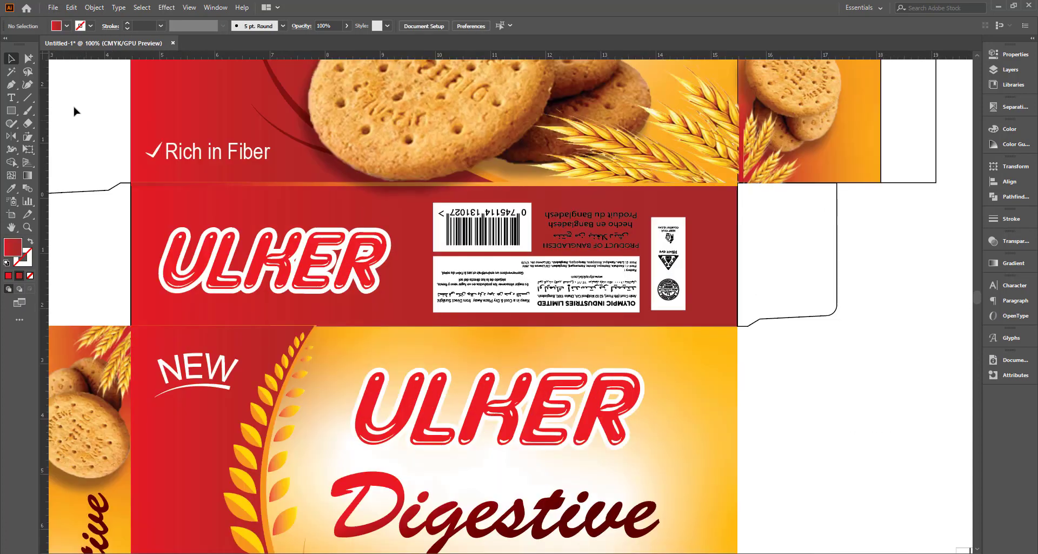
{"action": "key", "text": "ctrl+minus"}
{"action": "key", "text": "ctrl+minus"}
{"action": "scroll", "coordinate": [801, 369], "scroll_direction": "left", "scroll_amount": 3}
{"action": "key", "text": "ctrl+minus"}
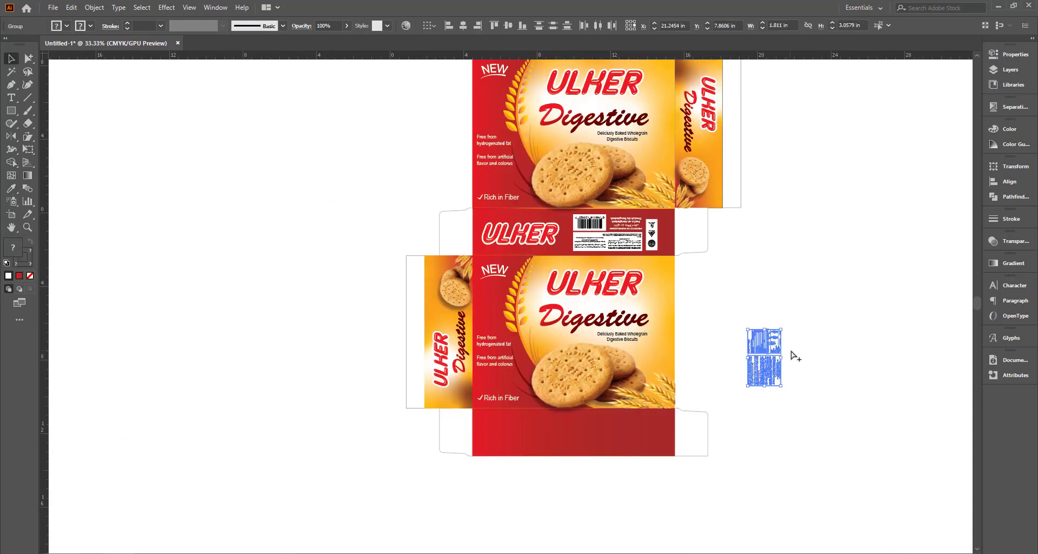
{"action": "left_click_drag", "start_coordinate": [778, 357], "coordinate": [598, 390]}
{"action": "scroll", "coordinate": [598, 390], "scroll_direction": "left", "scroll_amount": 3}
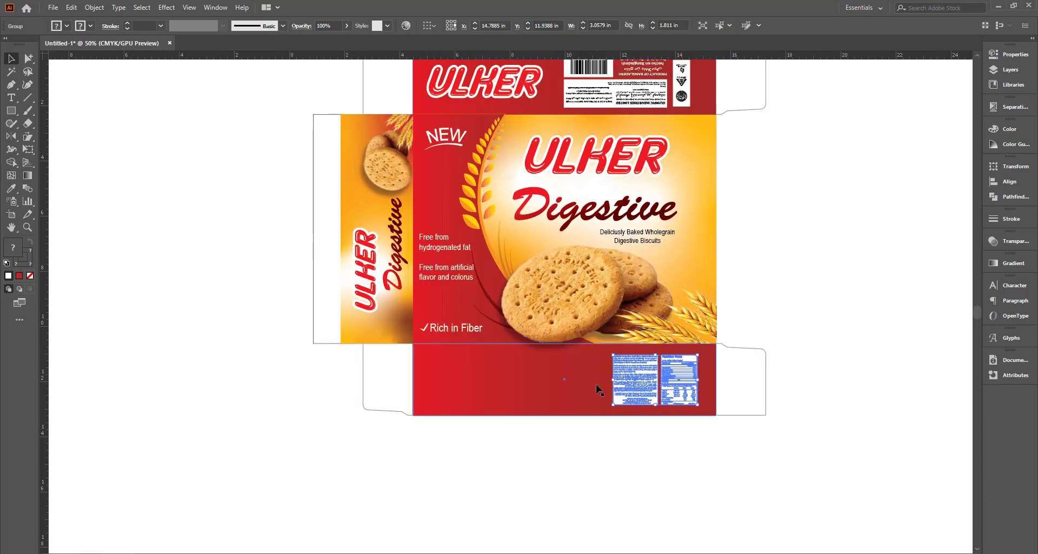
{"action": "left_click", "coordinate": [703, 457]}
{"action": "scroll", "coordinate": [702, 457], "scroll_direction": "down", "scroll_amount": 1}
{"action": "left_click", "coordinate": [644, 221]}
{"action": "key", "text": "ctrl+shift+a"}
{"action": "key", "text": "ctrl+plus"}
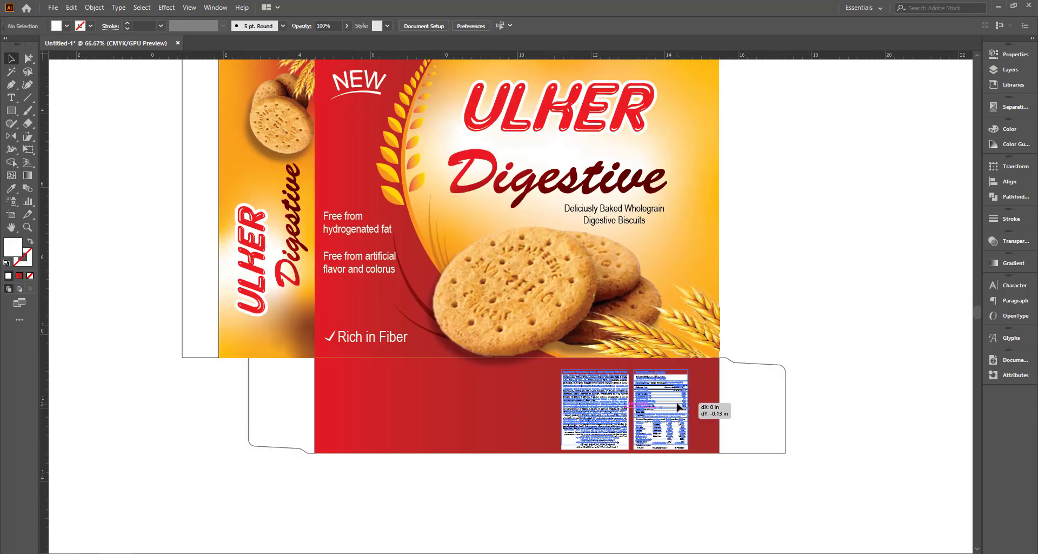
{"action": "key", "text": "ctrl+minus"}
Step: Scroll through the whole die-line to review the finished layout
{"action": "scroll", "coordinate": [779, 274], "scroll_direction": "up", "scroll_amount": 1}
{"action": "scroll", "coordinate": [801, 358], "scroll_direction": "up", "scroll_amount": 1}
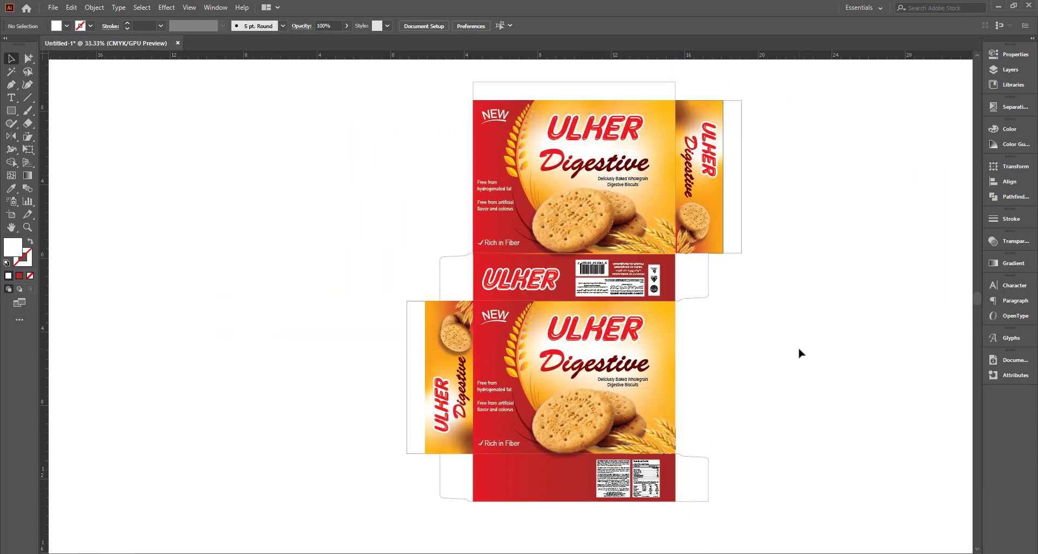
{"action": "scroll", "coordinate": [621, 497], "scroll_direction": "up", "scroll_amount": 1}
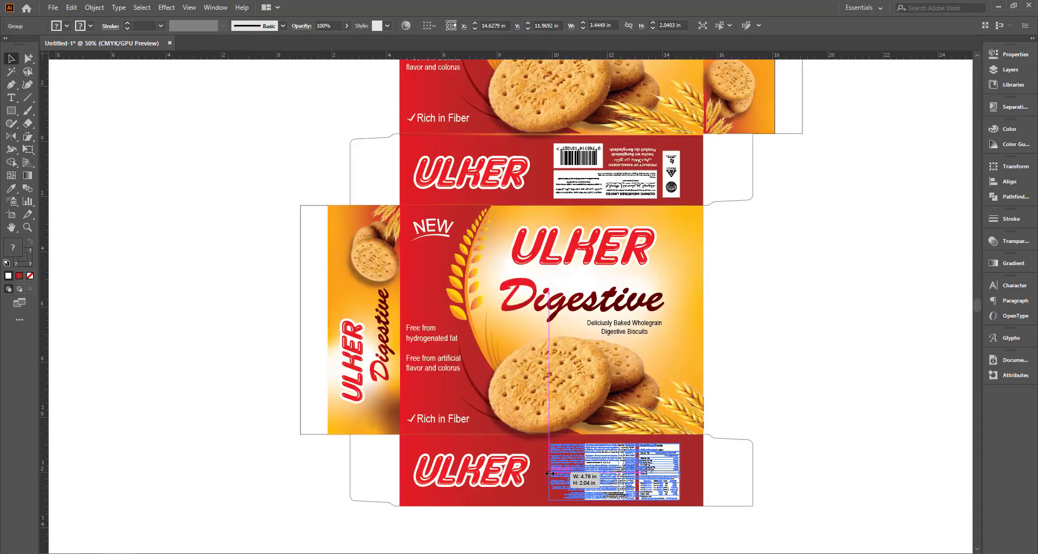
{"action": "scroll", "coordinate": [557, 456], "scroll_direction": "up", "scroll_amount": 3}
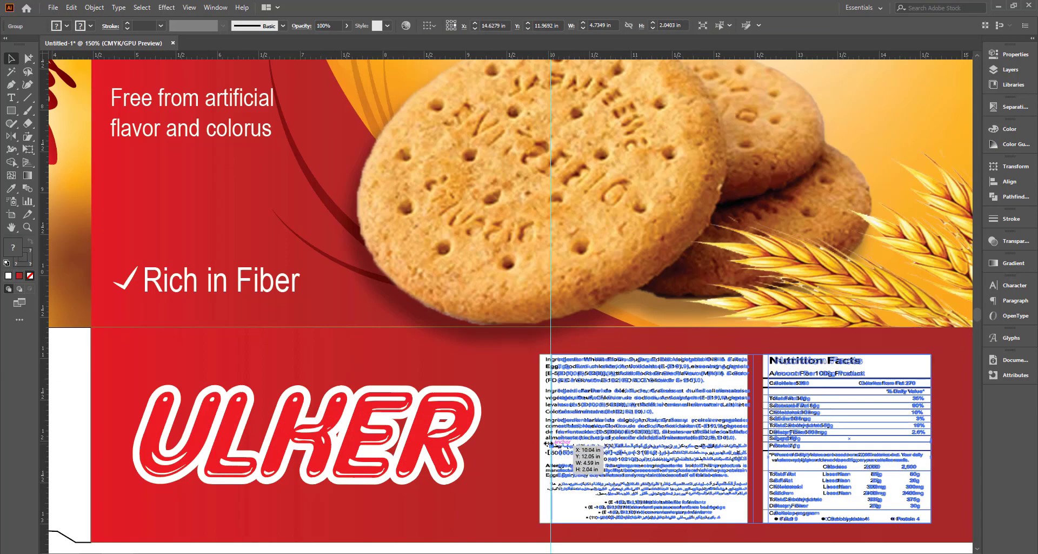
{"action": "scroll", "coordinate": [624, 475], "scroll_direction": "down", "scroll_amount": 6}
{"action": "scroll", "coordinate": [718, 364], "scroll_direction": "up", "scroll_amount": 2}
{"action": "scroll", "coordinate": [733, 382], "scroll_direction": "down", "scroll_amount": 1}
{"action": "scroll", "coordinate": [757, 383], "scroll_direction": "down", "scroll_amount": 1}
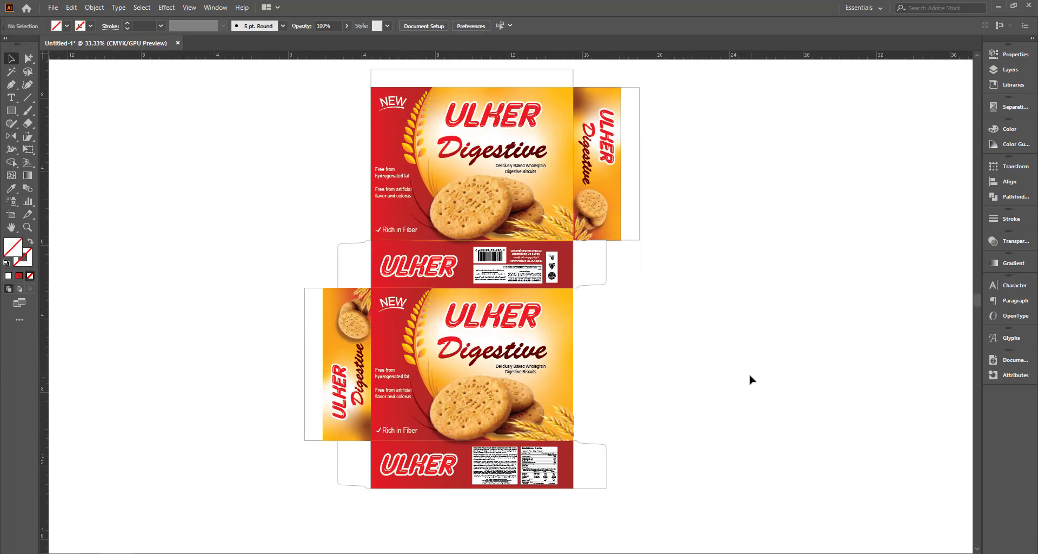
{"action": "scroll", "coordinate": [752, 378], "scroll_direction": "down", "scroll_amount": 1}
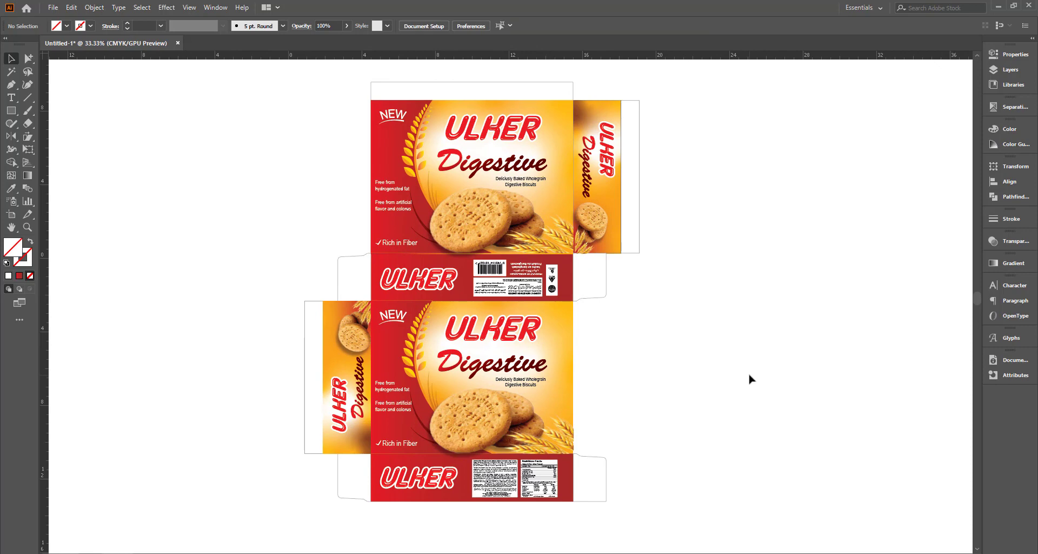
Step: Scroll down through the finished die-line artwork
{"action": "scroll", "coordinate": [736, 367], "scroll_direction": "down", "scroll_amount": 2}
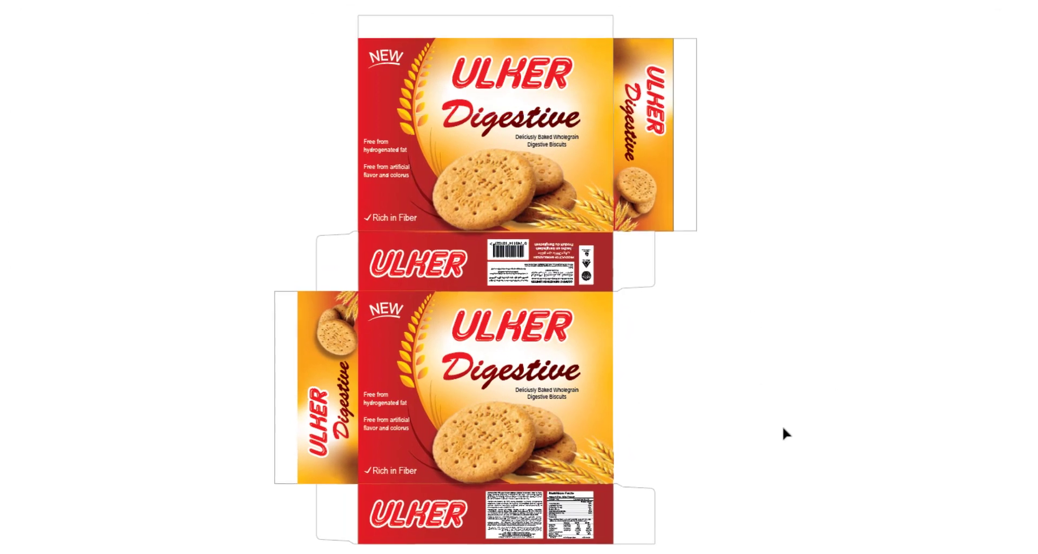
{"action": "scroll", "coordinate": [772, 384], "scroll_direction": "down", "scroll_amount": 1}
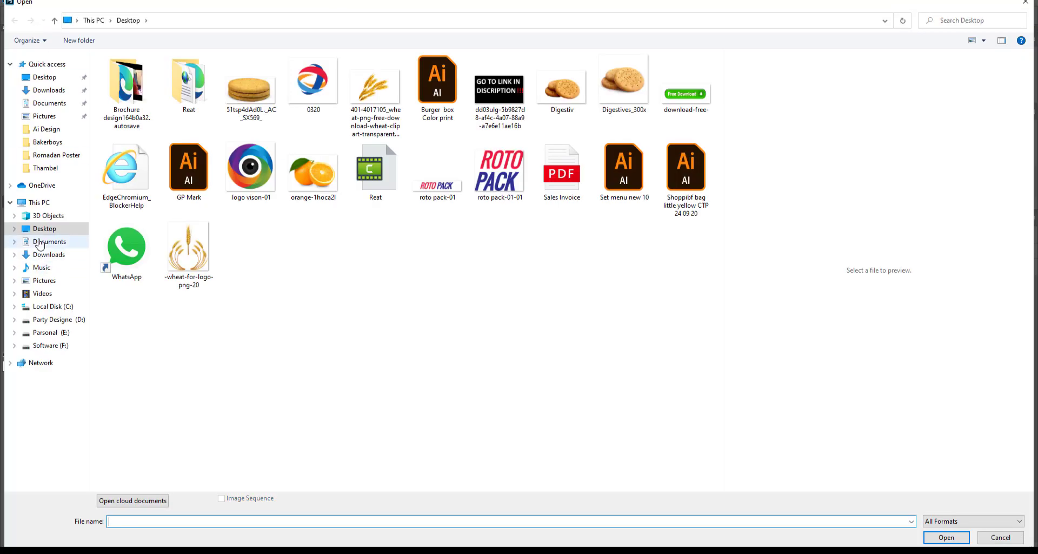
Step: Open Software_Box_Mockup_4.psd from D:\M\muckup file\Printing Box\MD118_Free_Software_Box_Mockup
{"action": "left_click", "coordinate": [59, 319]}
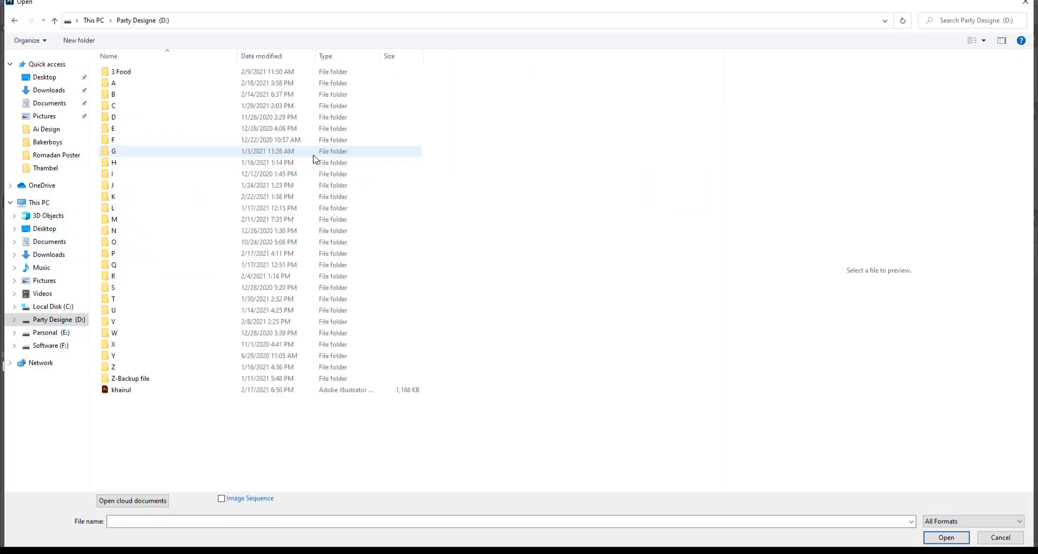
{"action": "double_click", "coordinate": [119, 216]}
{"action": "double_click", "coordinate": [116, 341]}
{"action": "double_click", "coordinate": [135, 213]}
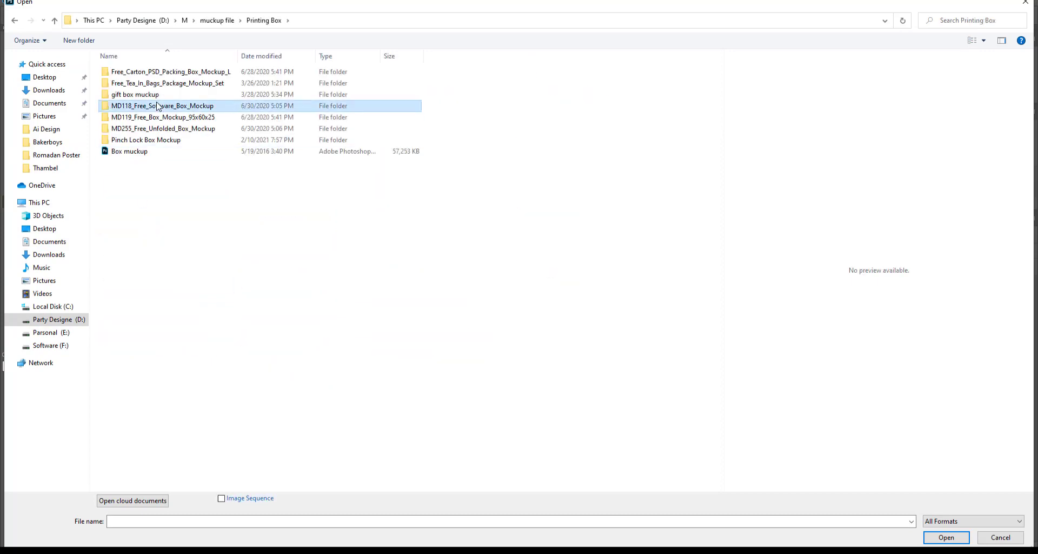
{"action": "double_click", "coordinate": [127, 106]}
{"action": "double_click", "coordinate": [130, 71]}
{"action": "left_click", "coordinate": [141, 117]}
{"action": "key", "text": "Down"}
{"action": "key", "text": "Down"}
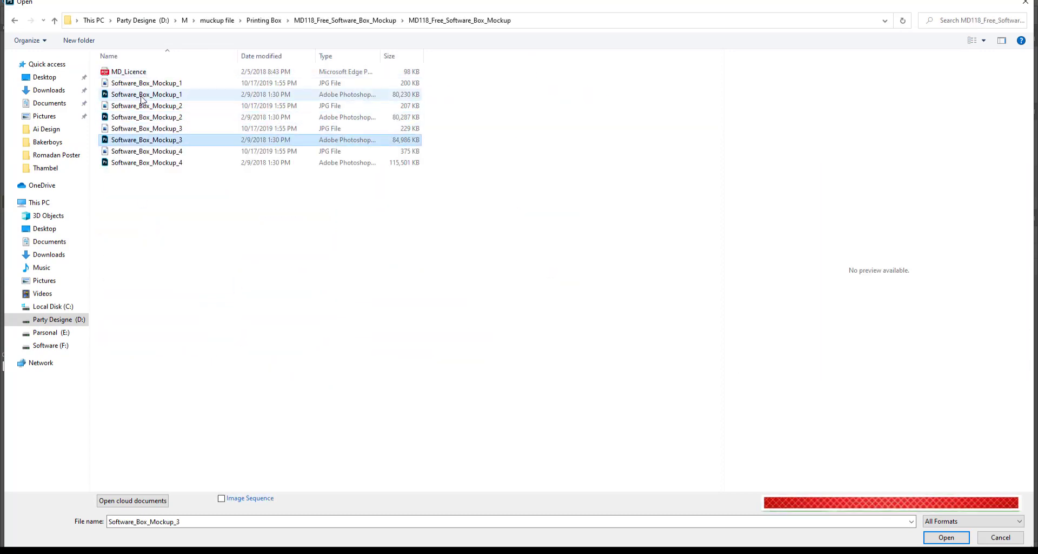
{"action": "key", "text": "Down"}
{"action": "key", "text": "Down"}
{"action": "key", "text": "Up"}
{"action": "key", "text": "Down"}
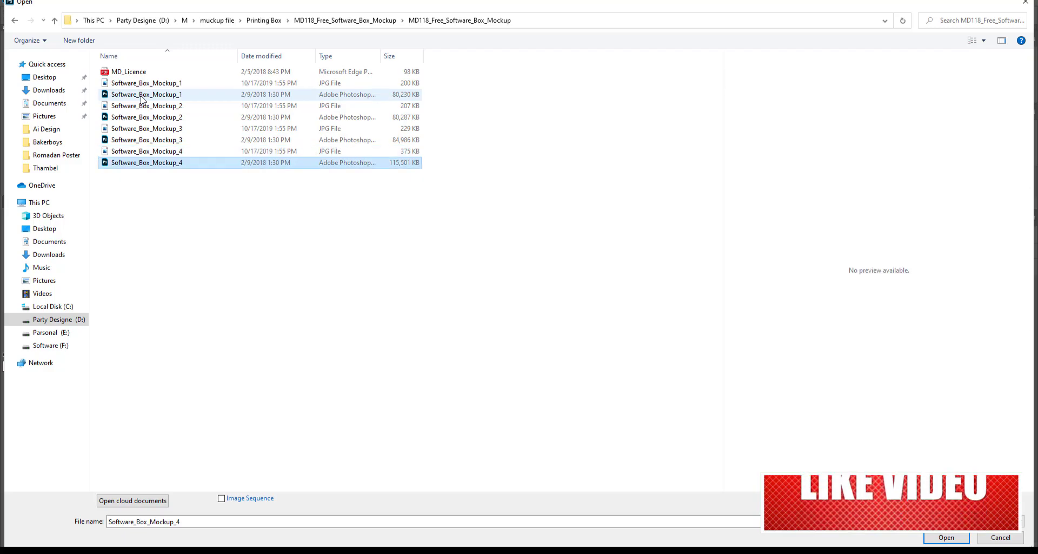
{"action": "key", "text": "Return"}
Step: Select all the front panel artwork on the die-line and copy it
{"action": "scroll", "coordinate": [369, 372], "scroll_direction": "up", "scroll_amount": 3}
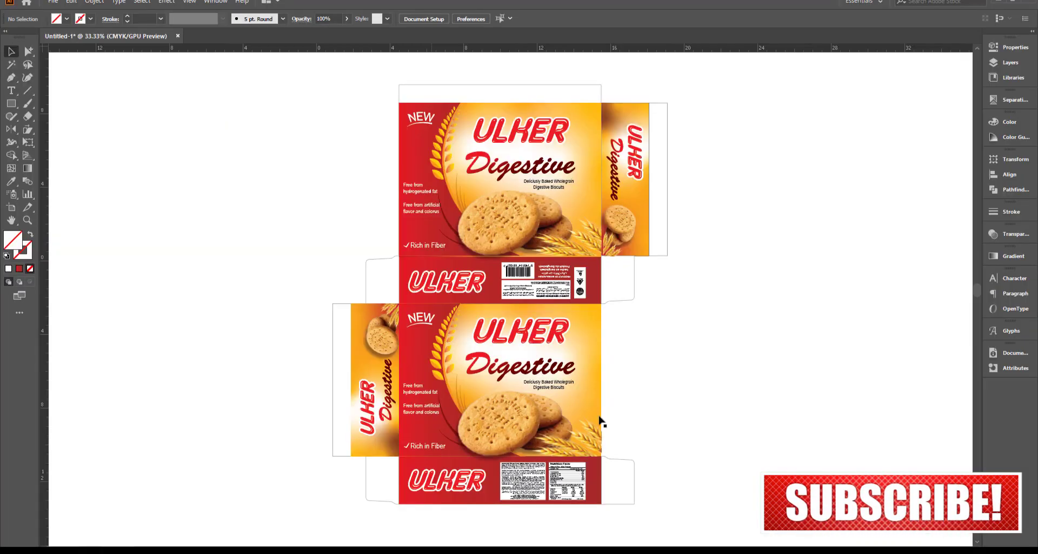
{"action": "left_click", "coordinate": [625, 270]}
{"action": "scroll", "coordinate": [625, 269], "scroll_direction": "up", "scroll_amount": 1}
{"action": "scroll", "coordinate": [669, 198], "scroll_direction": "down", "scroll_amount": 1}
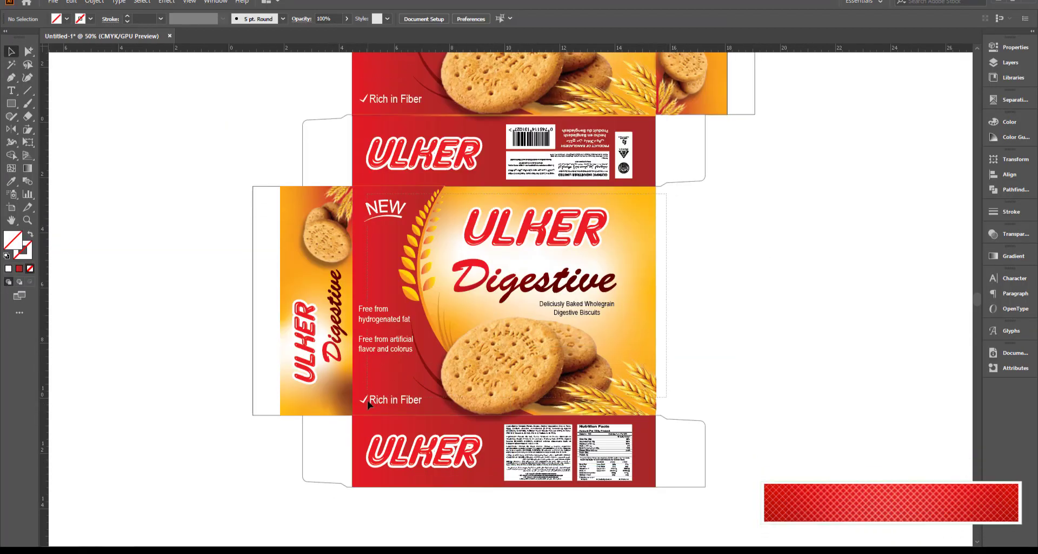
{"action": "left_click_drag", "start_coordinate": [367, 402], "coordinate": [800, 332]}
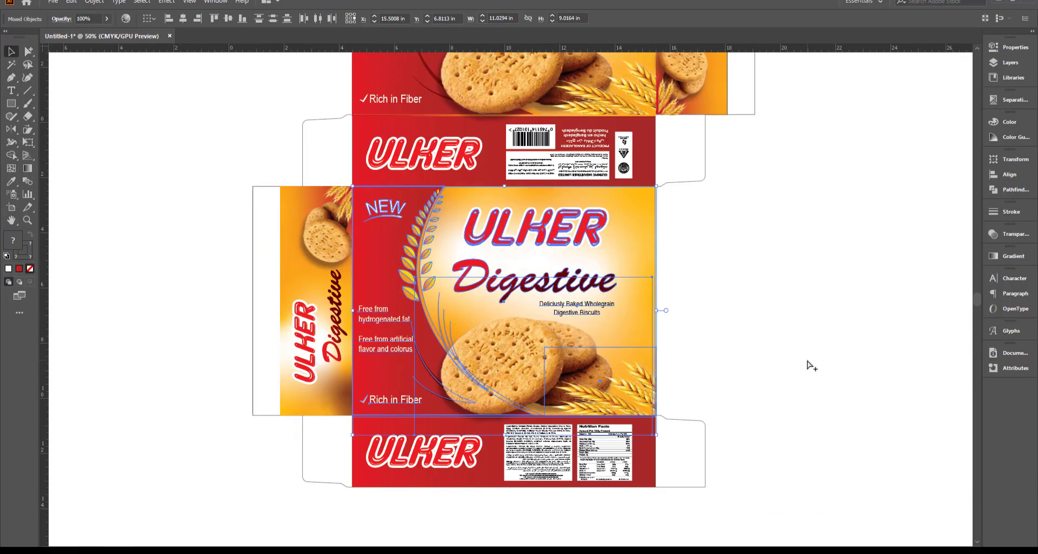
{"action": "key", "text": "ctrl+v"}
Step: Paste the ULHER Digestive front panel into Front side.psb, rotated -90° and scaled to fill
{"action": "key", "text": "Return"}
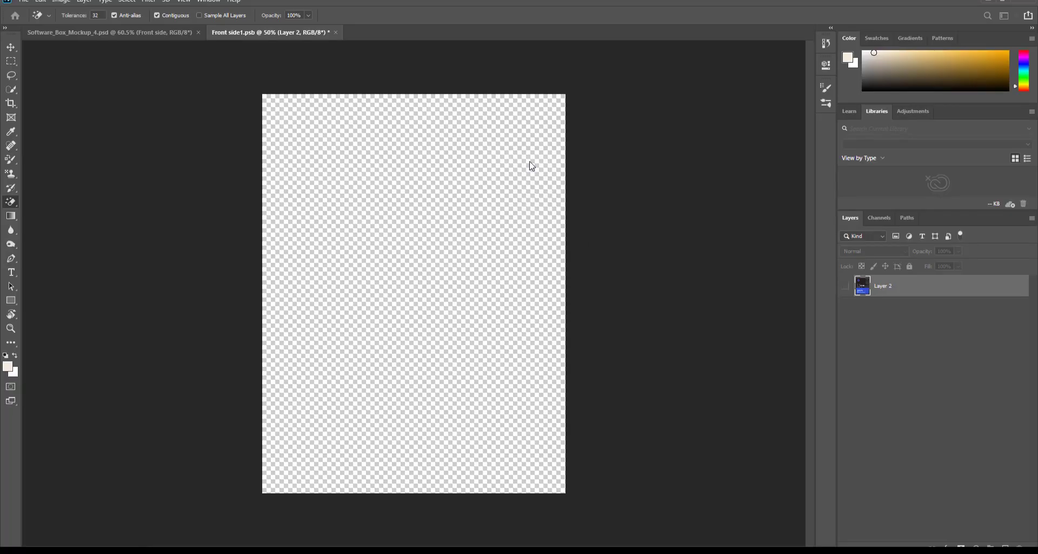
{"action": "left_click", "coordinate": [523, 16]}
{"action": "left_click_drag", "start_coordinate": [487, 339], "coordinate": [318, 151]}
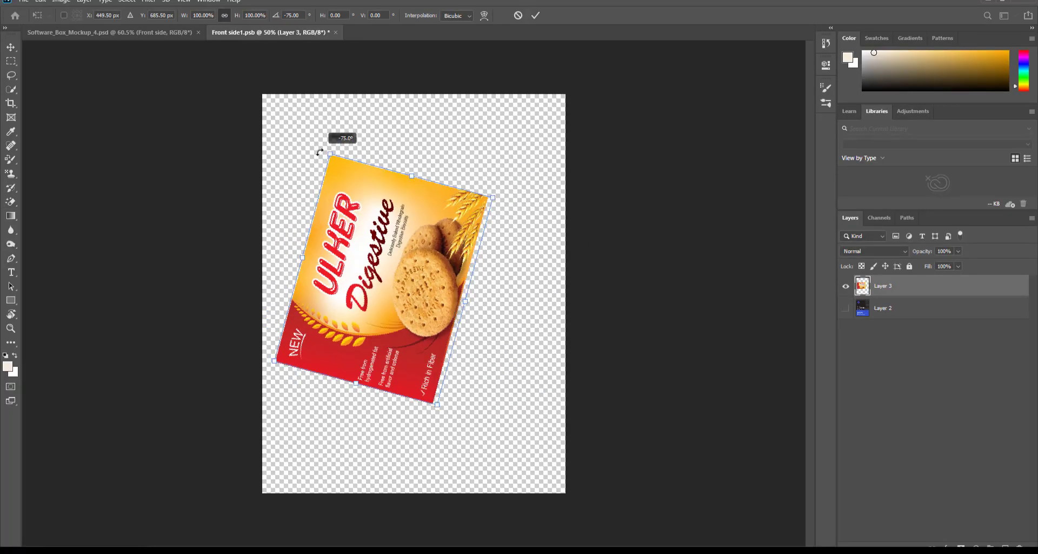
{"action": "left_click_drag", "start_coordinate": [464, 382], "coordinate": [497, 399]}
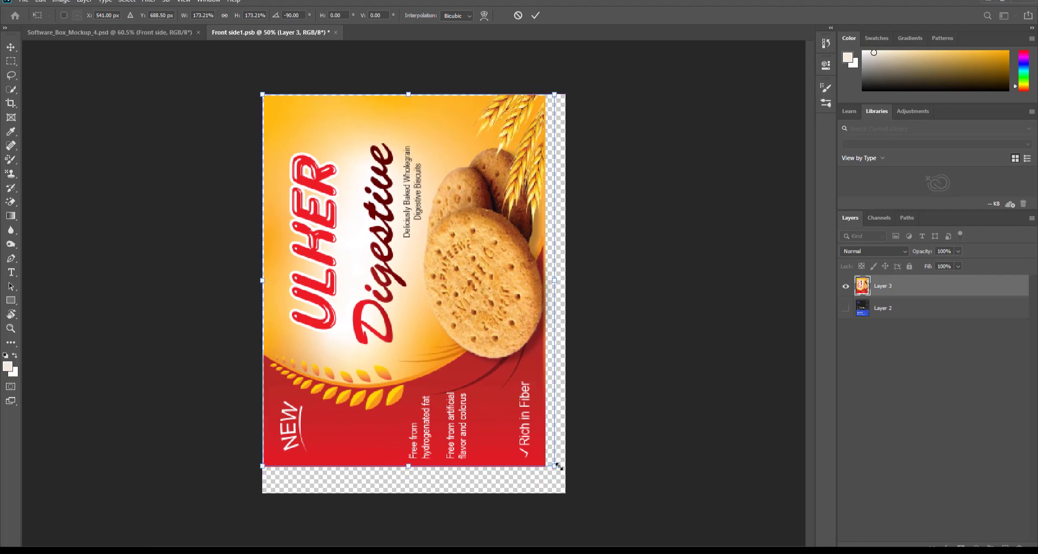
{"action": "left_click_drag", "start_coordinate": [549, 465], "coordinate": [600, 472]}
{"action": "left_click_drag", "start_coordinate": [262, 96], "coordinate": [253, 96]}
Step: Commit the transform, then save and close the front-side smart object
{"action": "left_click", "coordinate": [535, 15]}
{"action": "key", "text": "e"}
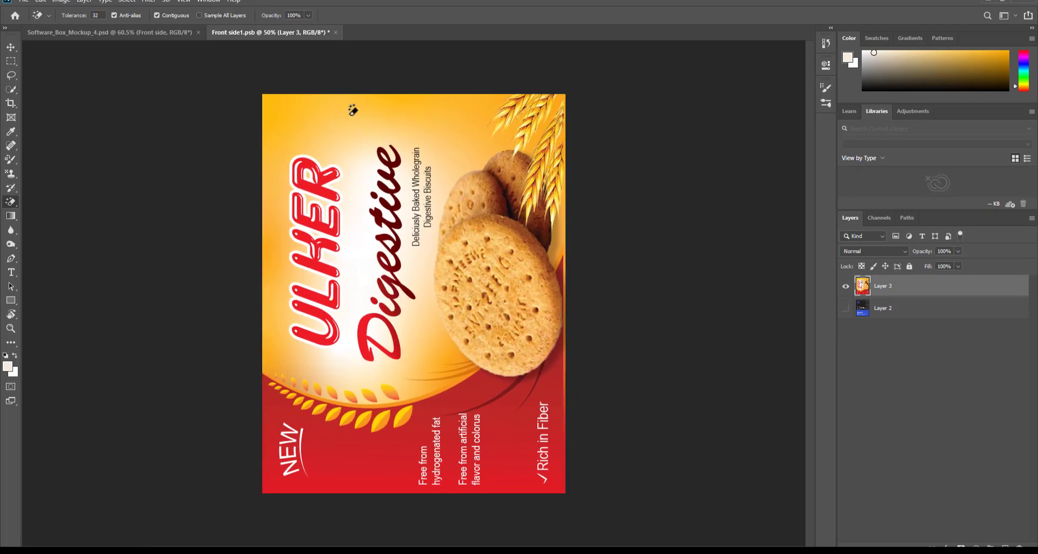
{"action": "key", "text": "ctrl+s"}
{"action": "left_click", "coordinate": [336, 32]}
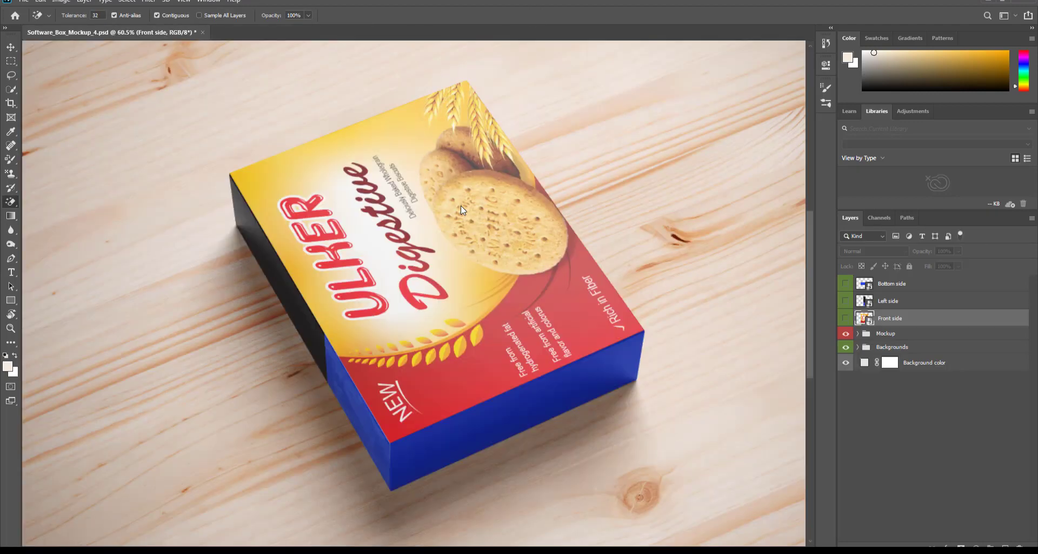
{"action": "scroll", "coordinate": [462, 235], "scroll_direction": "up", "scroll_amount": 1}
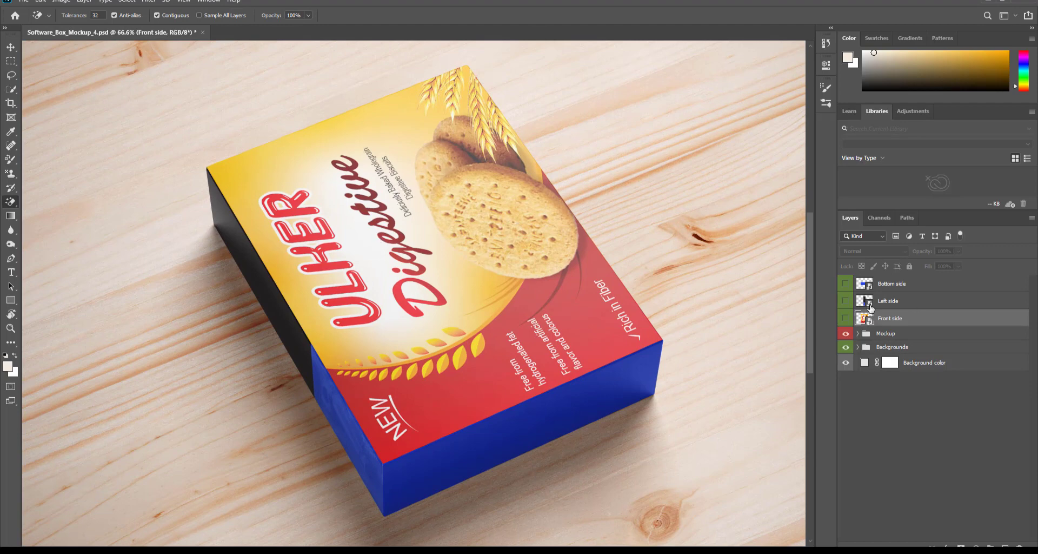
Step: Open the Left side smart object and copy the red ULHER ingredients panel from Illustrator
{"action": "double_click", "coordinate": [868, 304]}
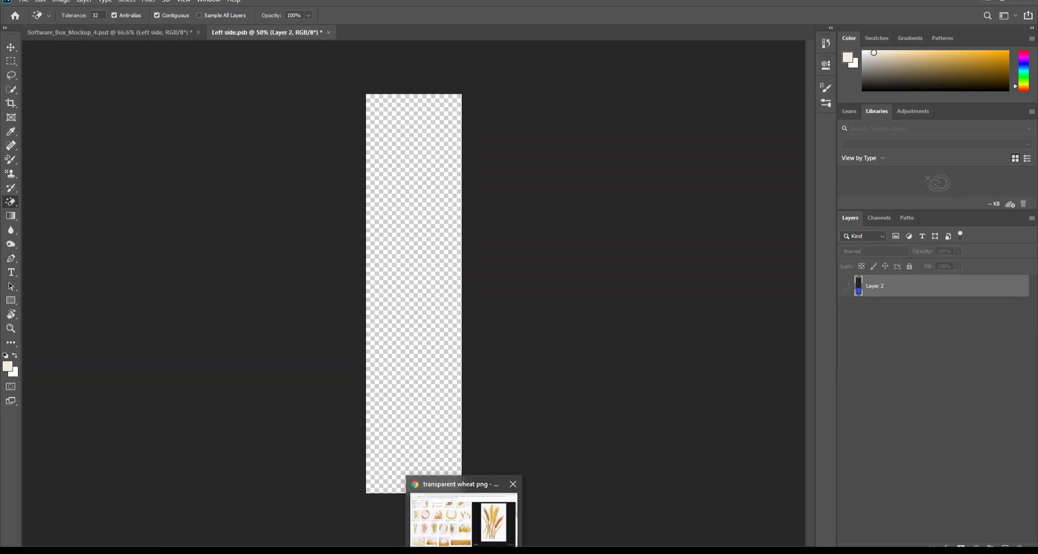
{"action": "left_click", "coordinate": [443, 492]}
{"action": "left_click", "coordinate": [600, 444]}
{"action": "key", "text": "ctrl+c"}
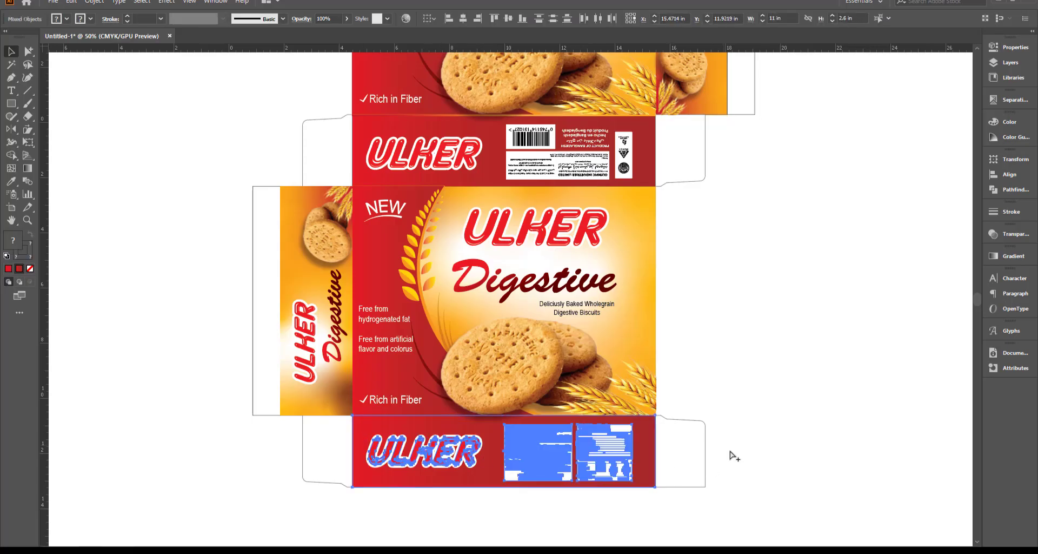
Step: Paste the ingredients panel, scale it to fill the tall canvas, commit, then save and close
{"action": "left_click", "coordinate": [730, 453]}
{"action": "key", "text": "alt+Tab"}
{"action": "key", "text": "ctrl+v"}
{"action": "key", "text": "Return"}
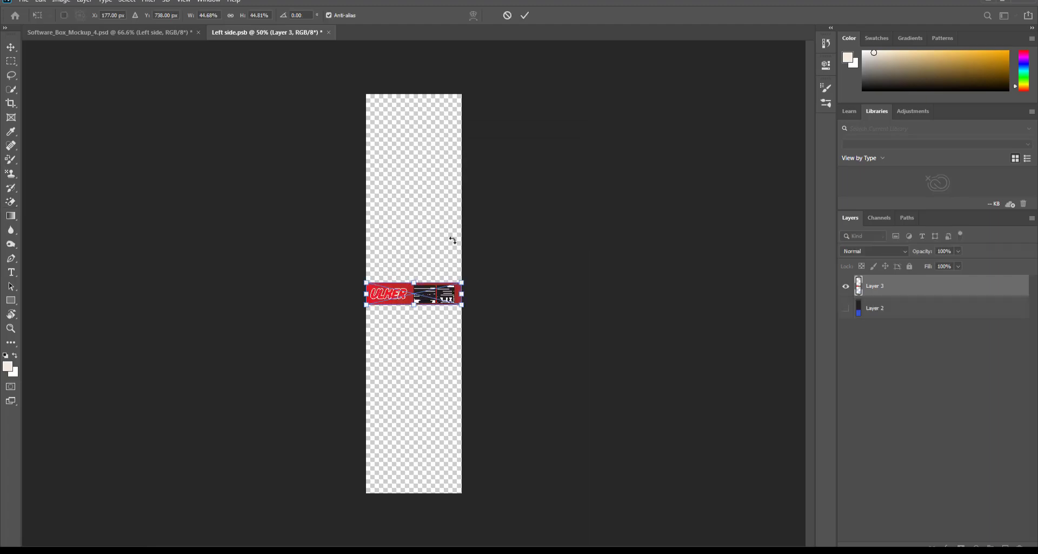
{"action": "left_click_drag", "start_coordinate": [425, 341], "coordinate": [493, 470]}
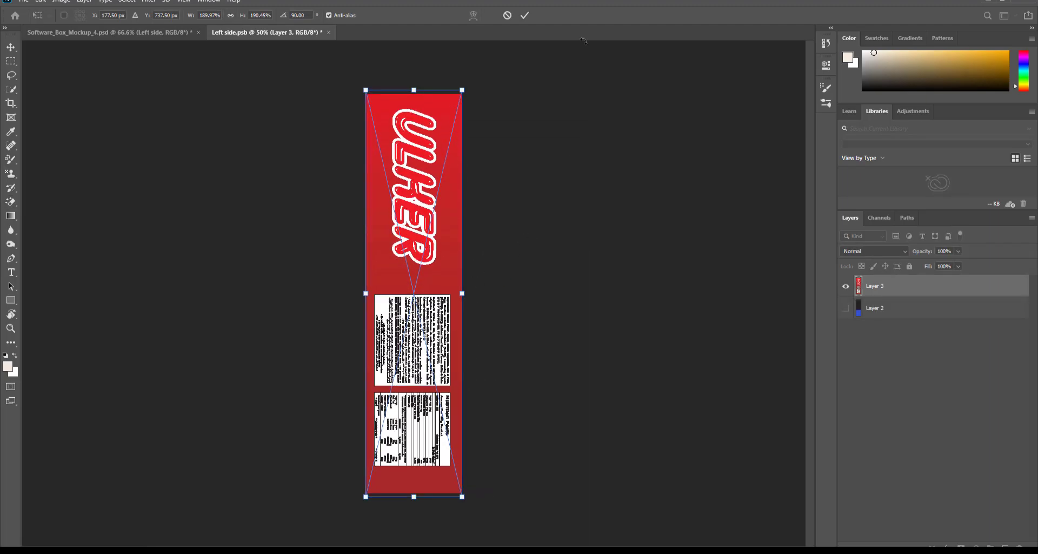
{"action": "left_click", "coordinate": [524, 15]}
{"action": "left_click", "coordinate": [329, 32]}
{"action": "left_click", "coordinate": [468, 206]}
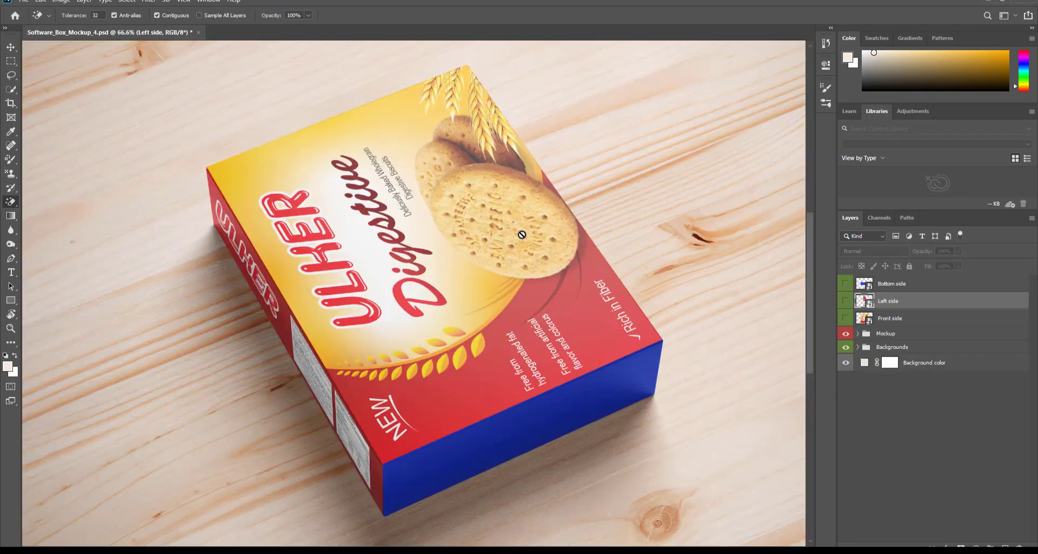
Step: Open the Bottom side smart object and paste the ULHER Digestive flap, rotated 90° and scaled to fill
{"action": "double_click", "coordinate": [867, 284]}
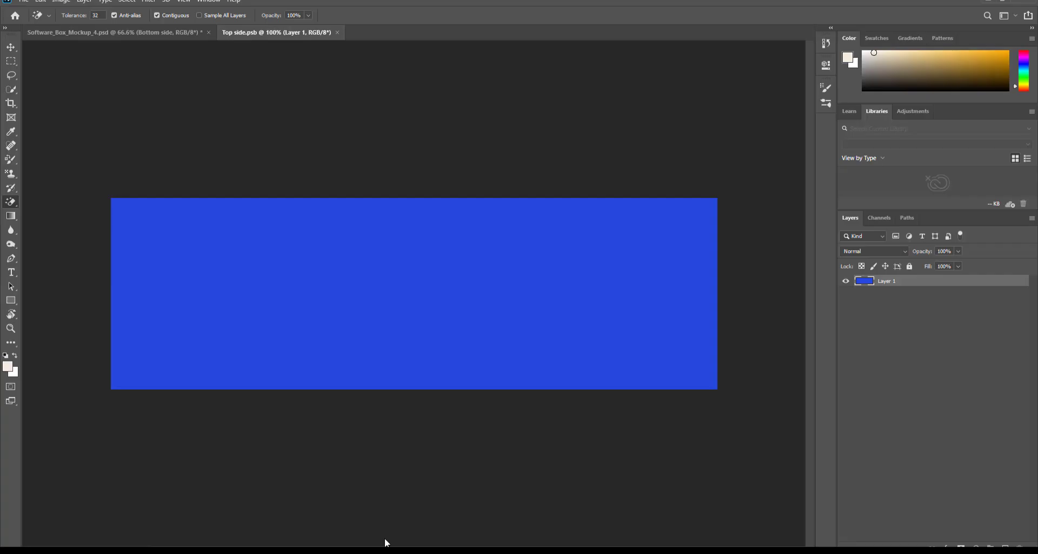
{"action": "key", "text": "ctrl+v"}
{"action": "key", "text": "Return"}
{"action": "key", "text": "Return"}
{"action": "left_click", "coordinate": [846, 292]}
{"action": "key", "text": "ctrl+t"}
{"action": "mouse_move", "coordinate": [478, 290]}
{"action": "left_mouse_down"}
{"action": "mouse_move", "coordinate": [475, 347]}
{"action": "mouse_move", "coordinate": [544, 378]}
{"action": "left_mouse_up"}
{"action": "mouse_move", "coordinate": [522, 325]}
{"action": "left_mouse_down"}
{"action": "mouse_move", "coordinate": [686, 454]}
{"action": "mouse_move", "coordinate": [658, 387]}
{"action": "left_mouse_up"}
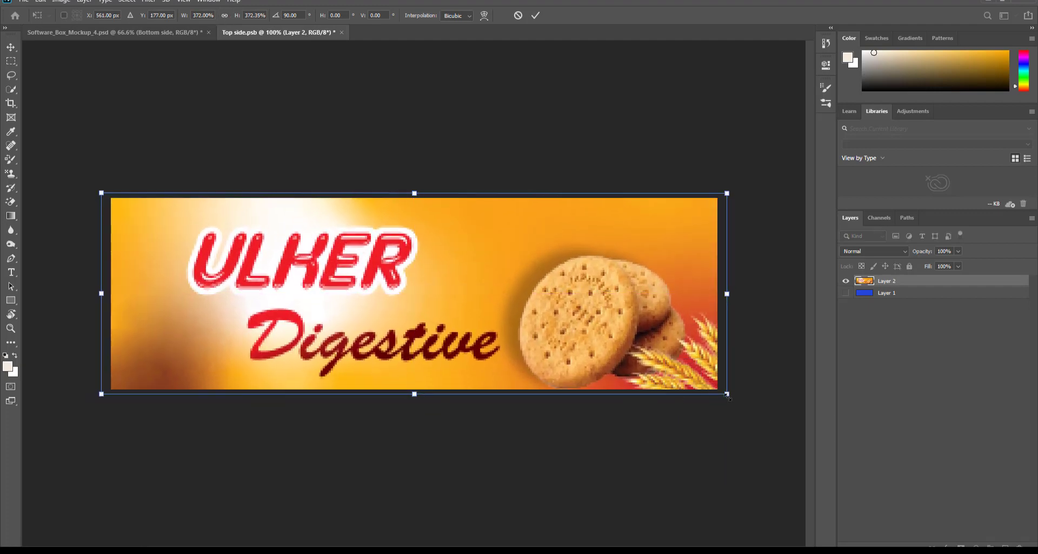
Step: Commit the flap transform, then save and close the bottom-side smart object
{"action": "left_click", "coordinate": [536, 15]}
{"action": "left_click", "coordinate": [342, 33]}
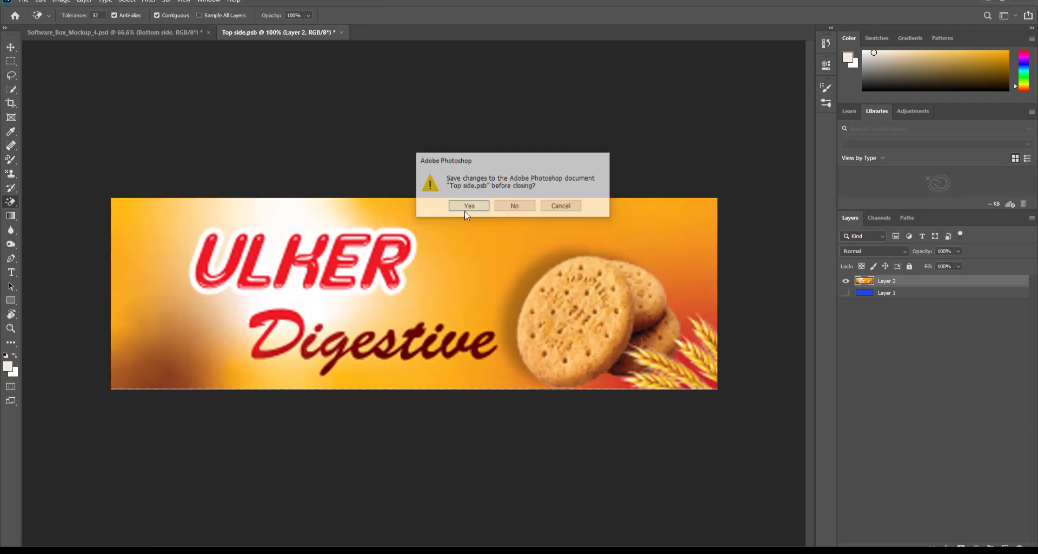
{"action": "left_click", "coordinate": [466, 206]}
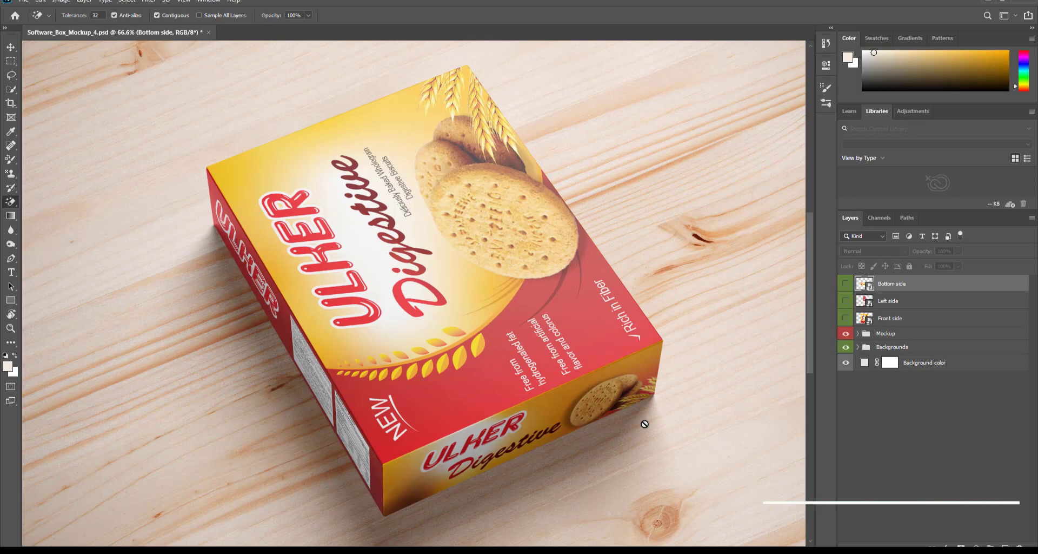